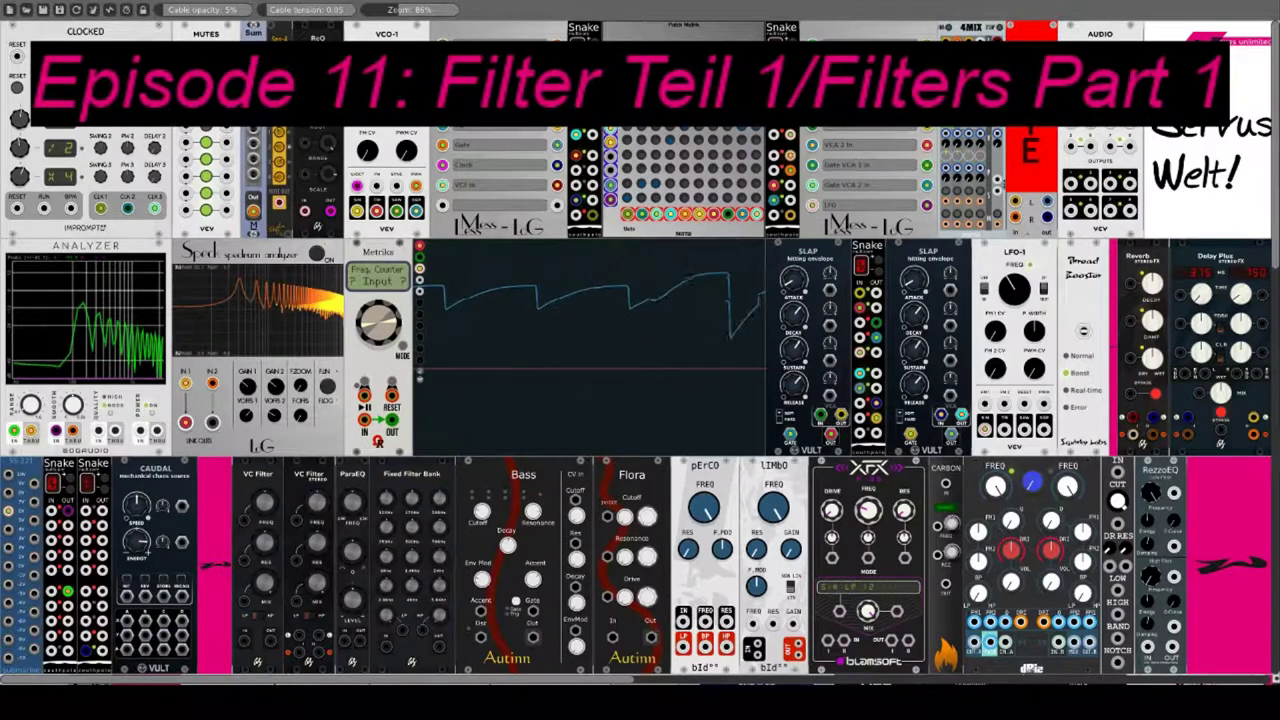
Step: Check the maker and full name of rack modules, including the VCO-1, LFO-1, Caudal, Analyzer and spectrum analyzer
right_click(276, 46)
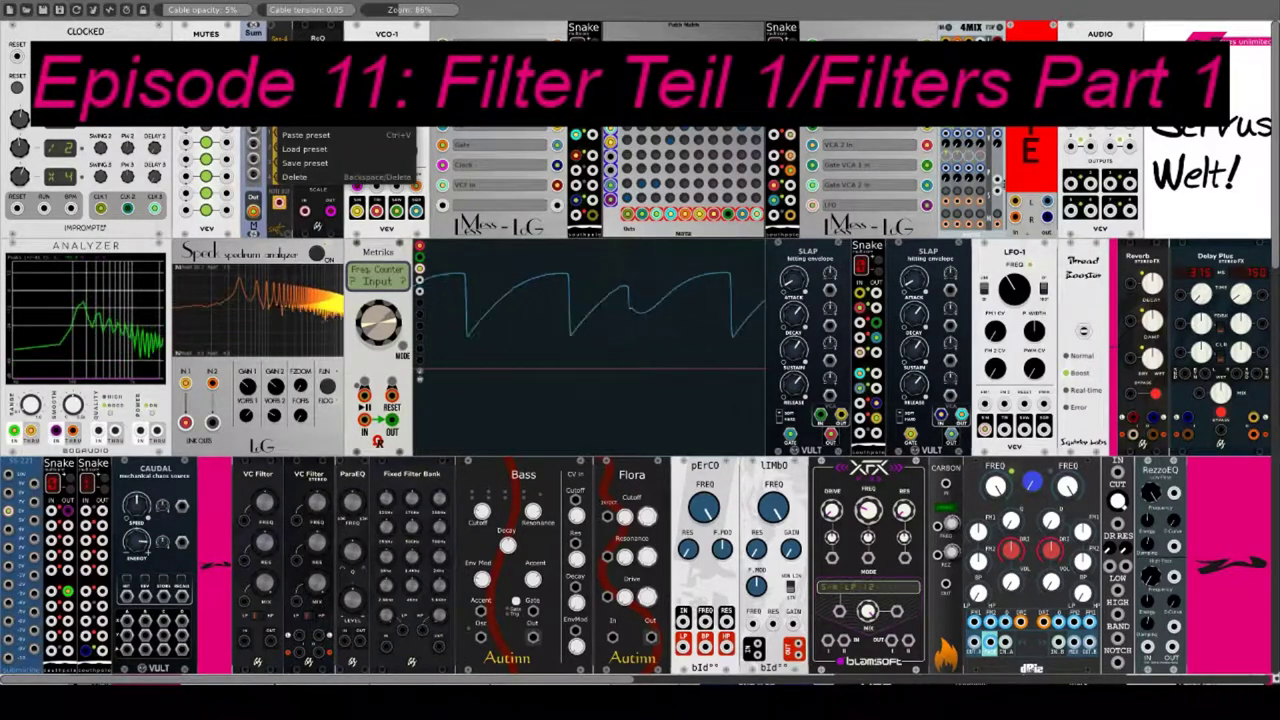
key(Escape)
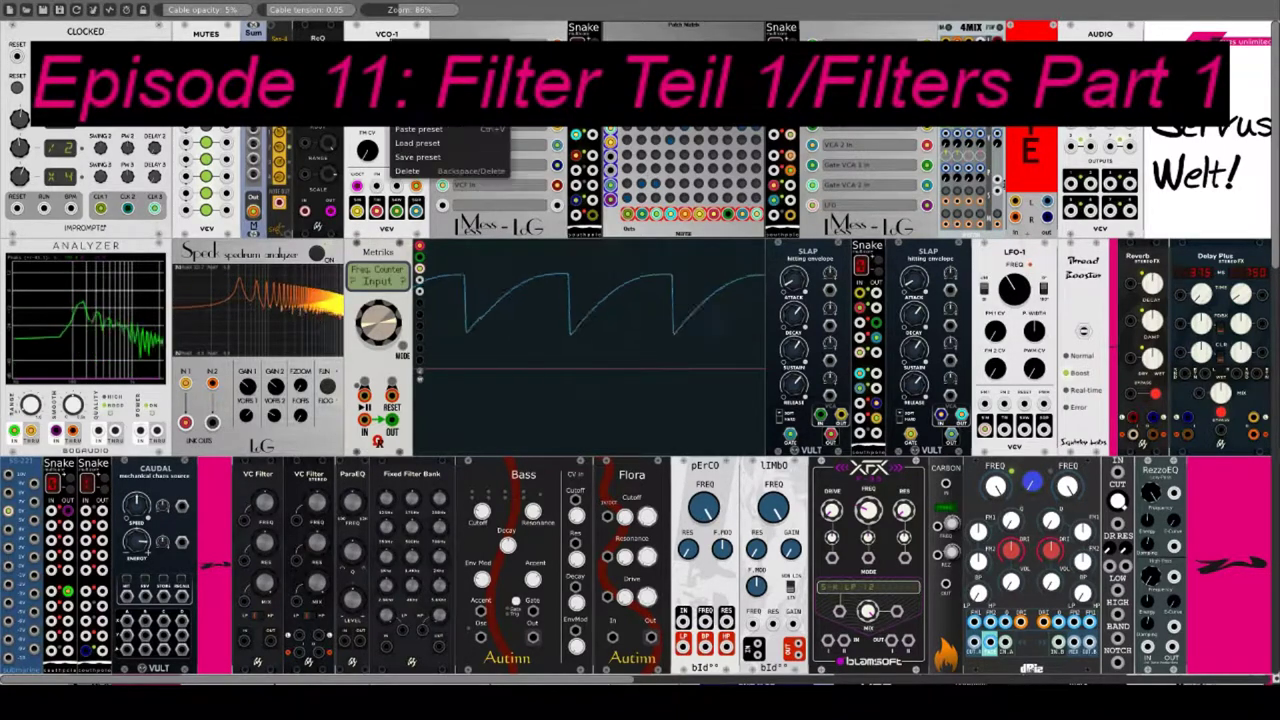
right_click(392, 39)
key(Escape)
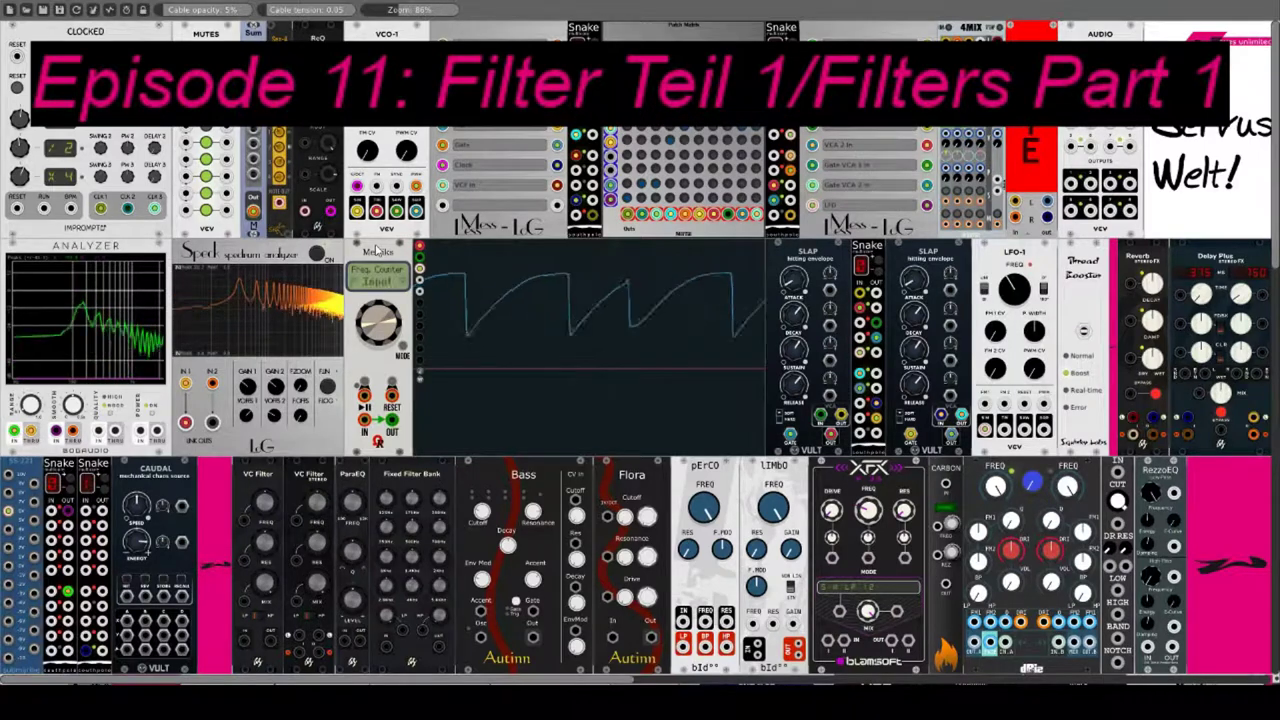
right_click(987, 263)
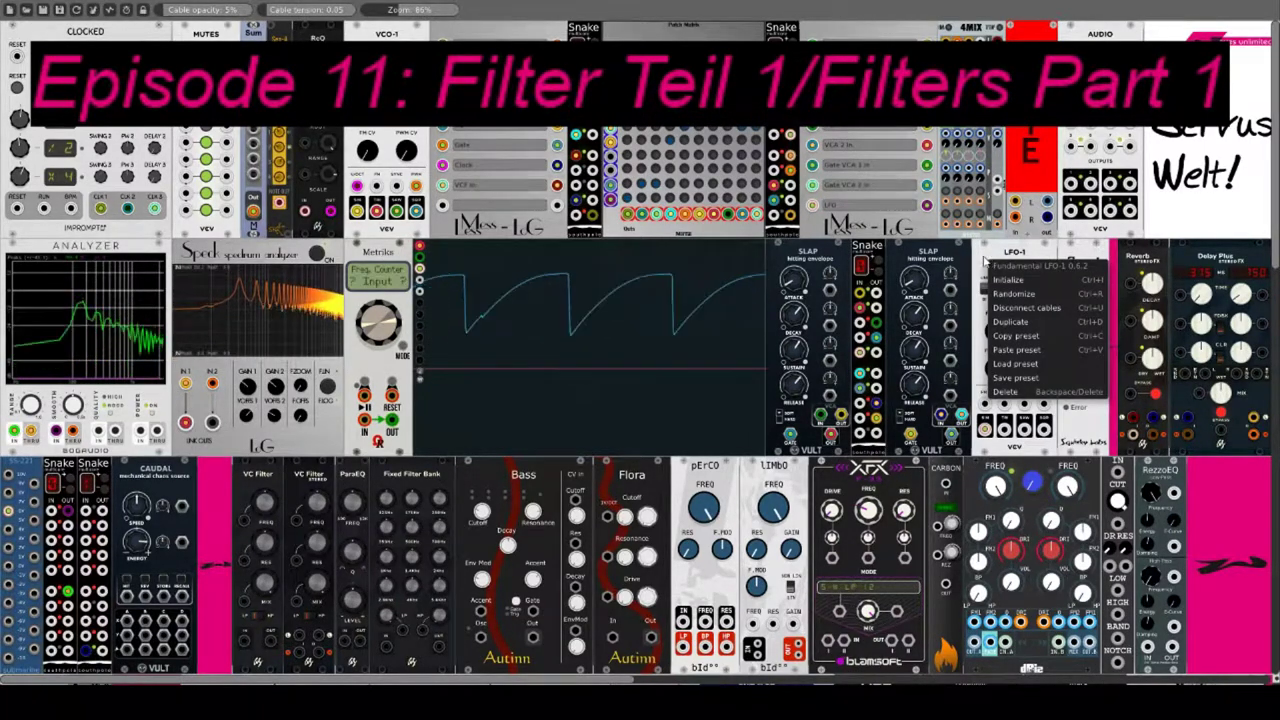
click(983, 261)
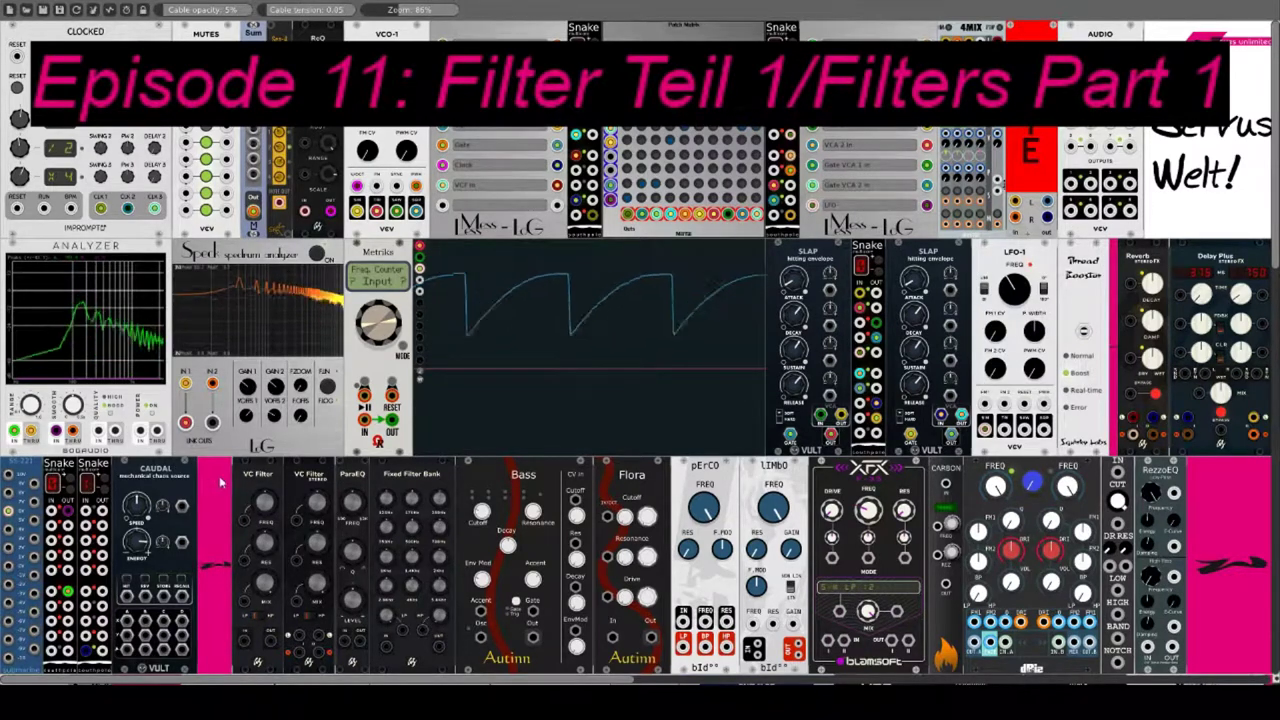
right_click(156, 487)
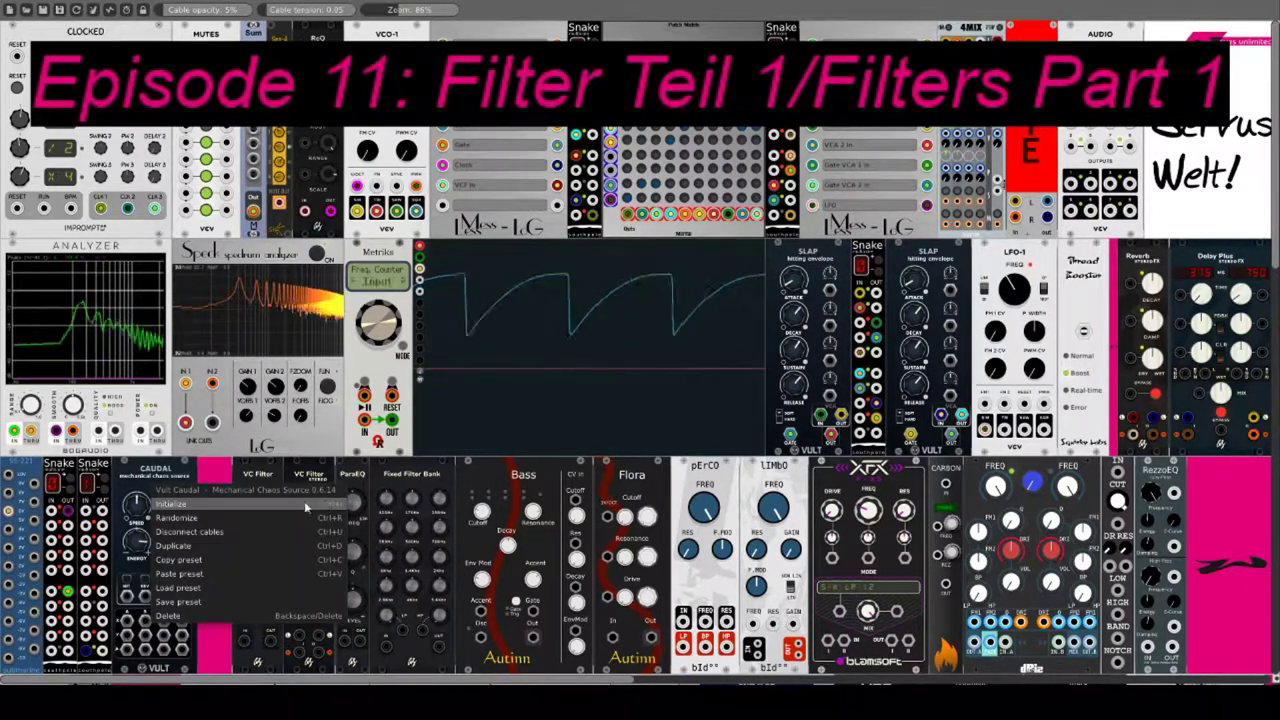
click(133, 474)
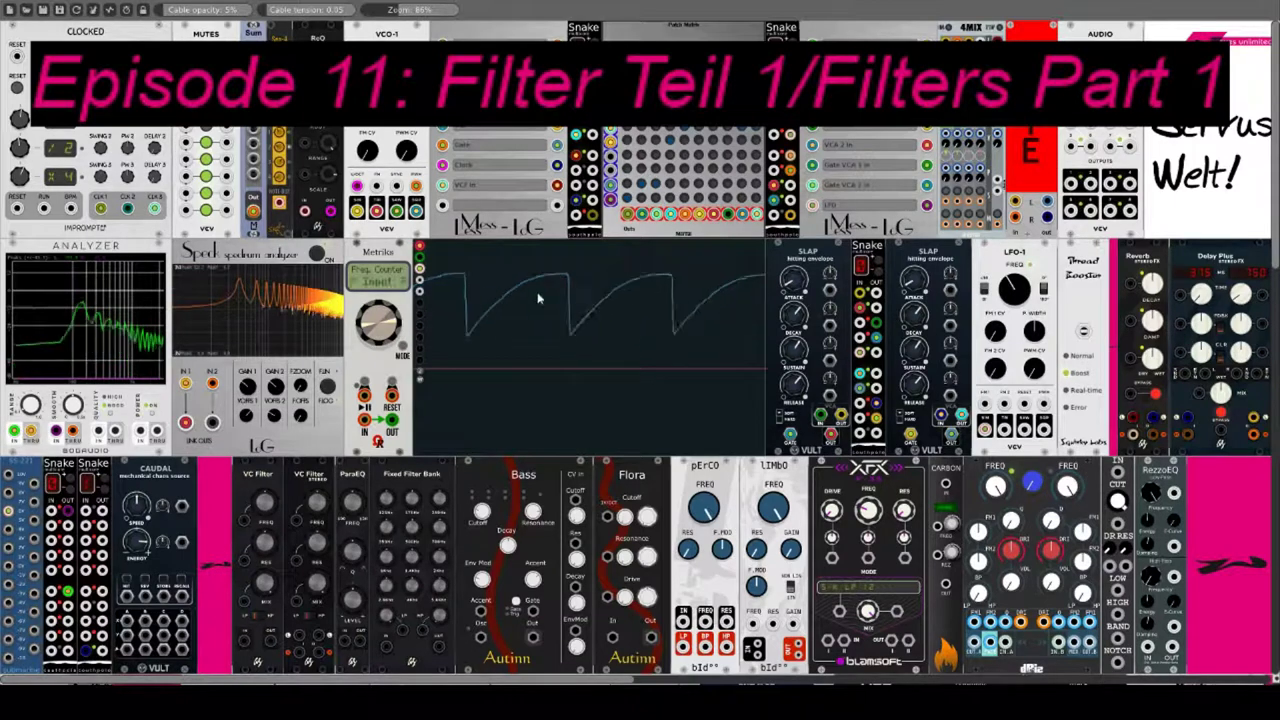
right_click(118, 251)
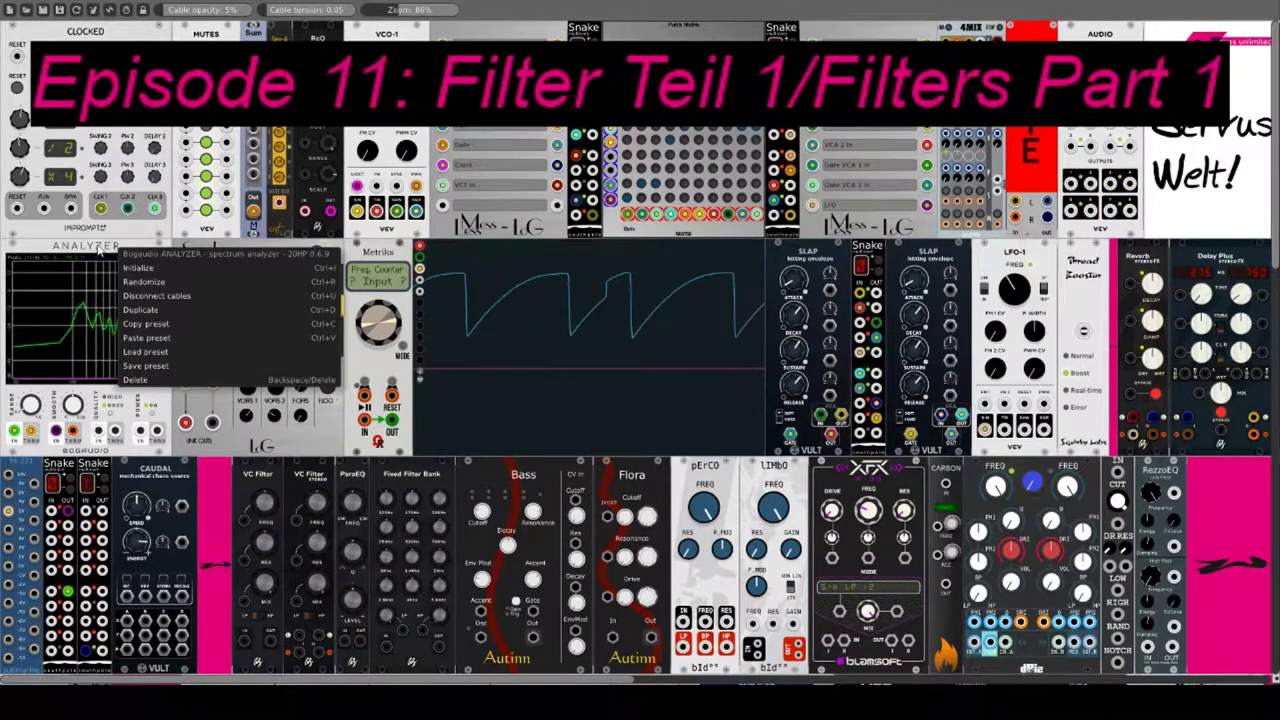
click(70, 308)
right_click(232, 250)
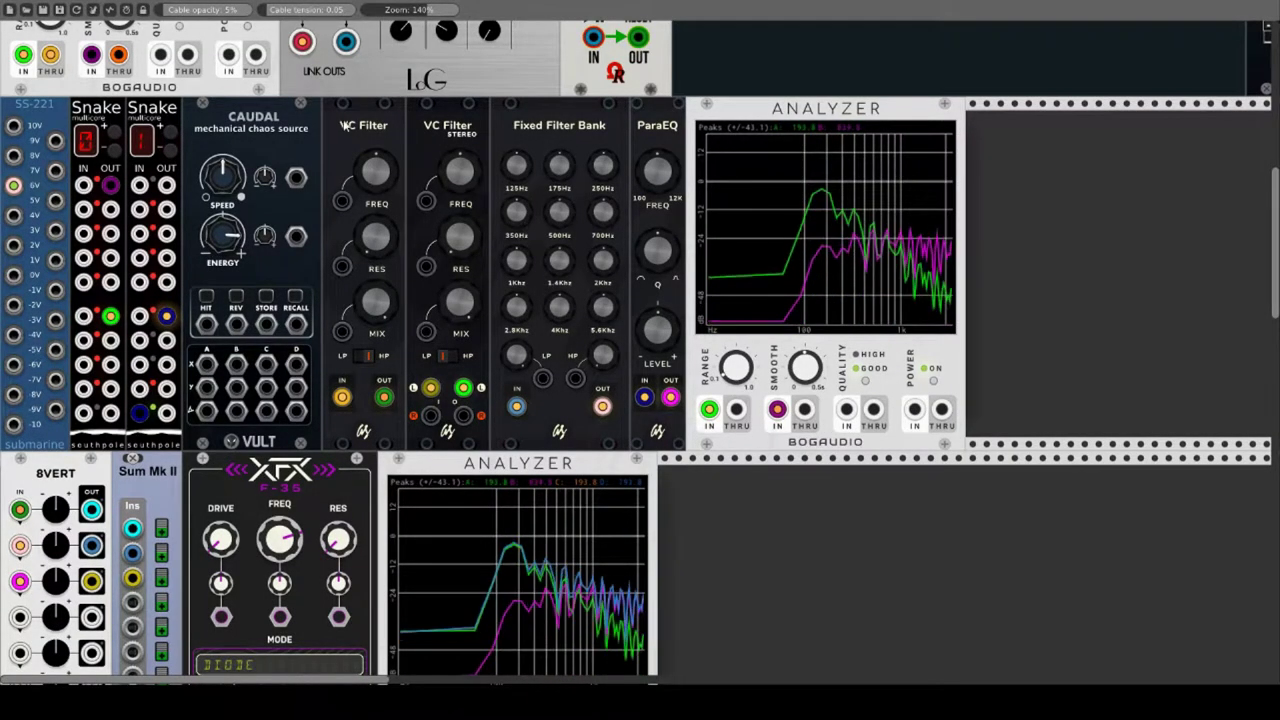
Step: Look up the AS filter modules in the module list without adding one to the rack
scroll(555, 310, up, 3)
scroll(553, 308, up, 2)
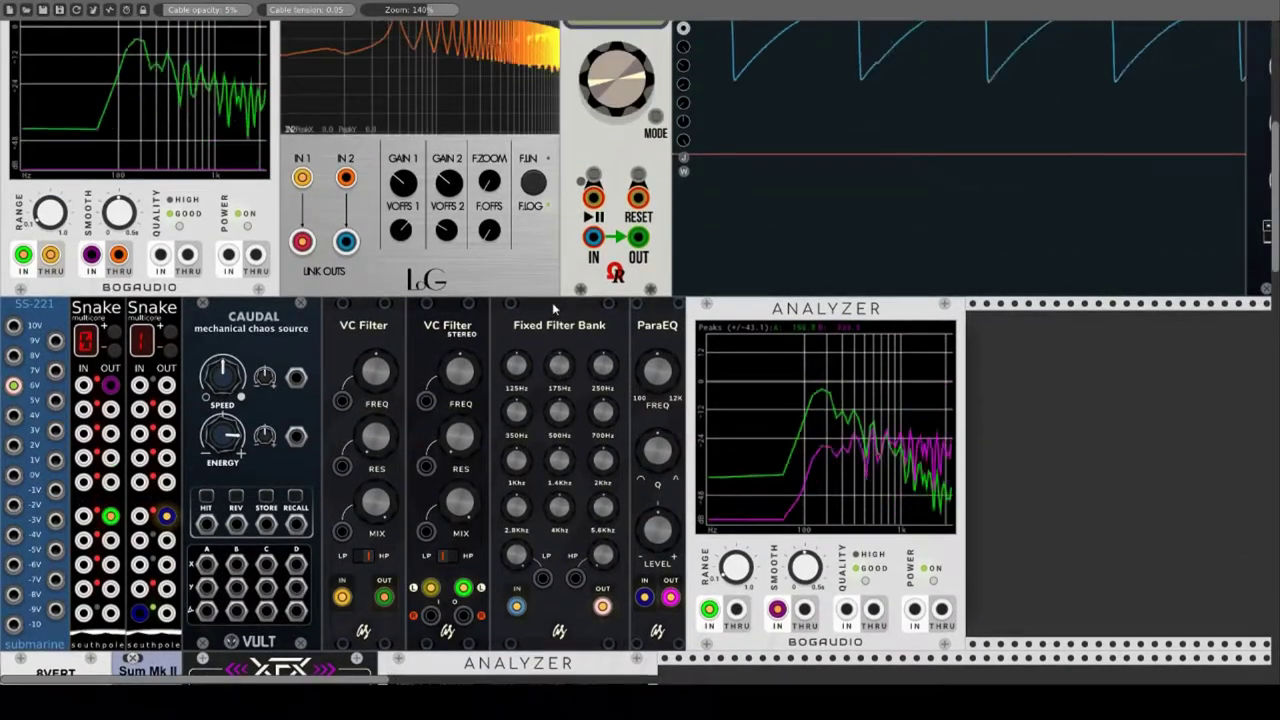
scroll(552, 303, up, 1)
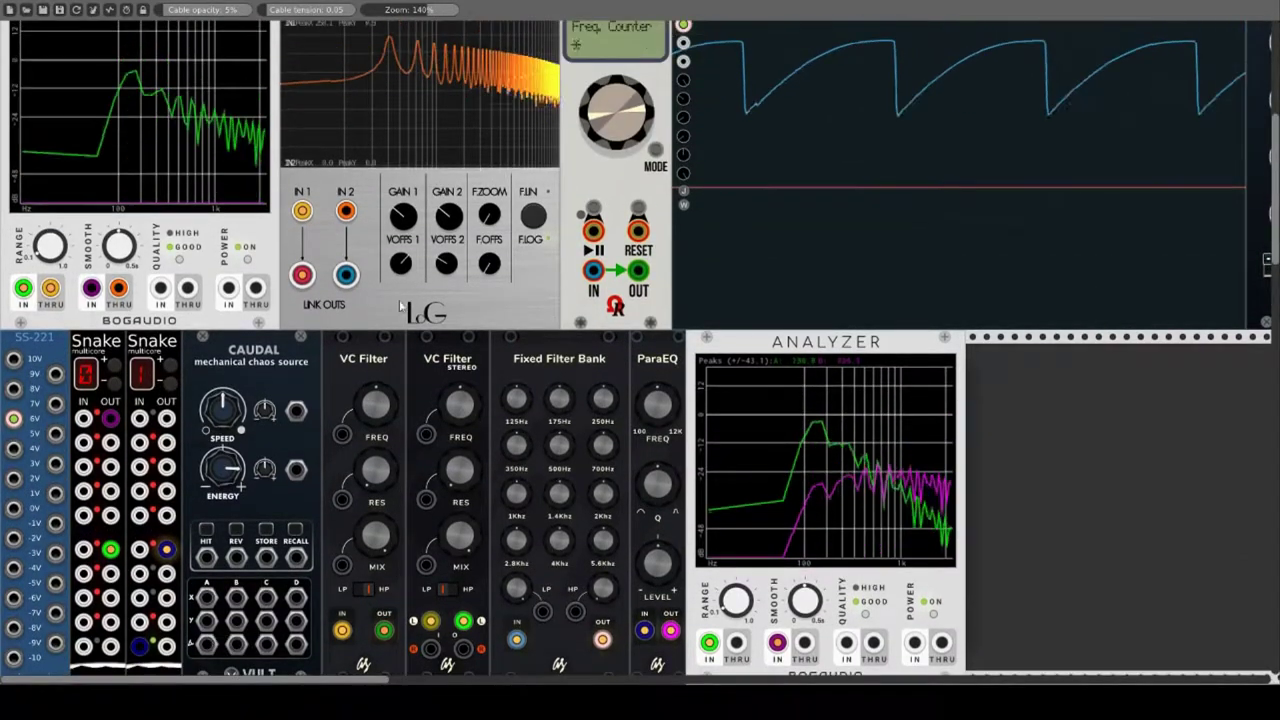
right_click(997, 391)
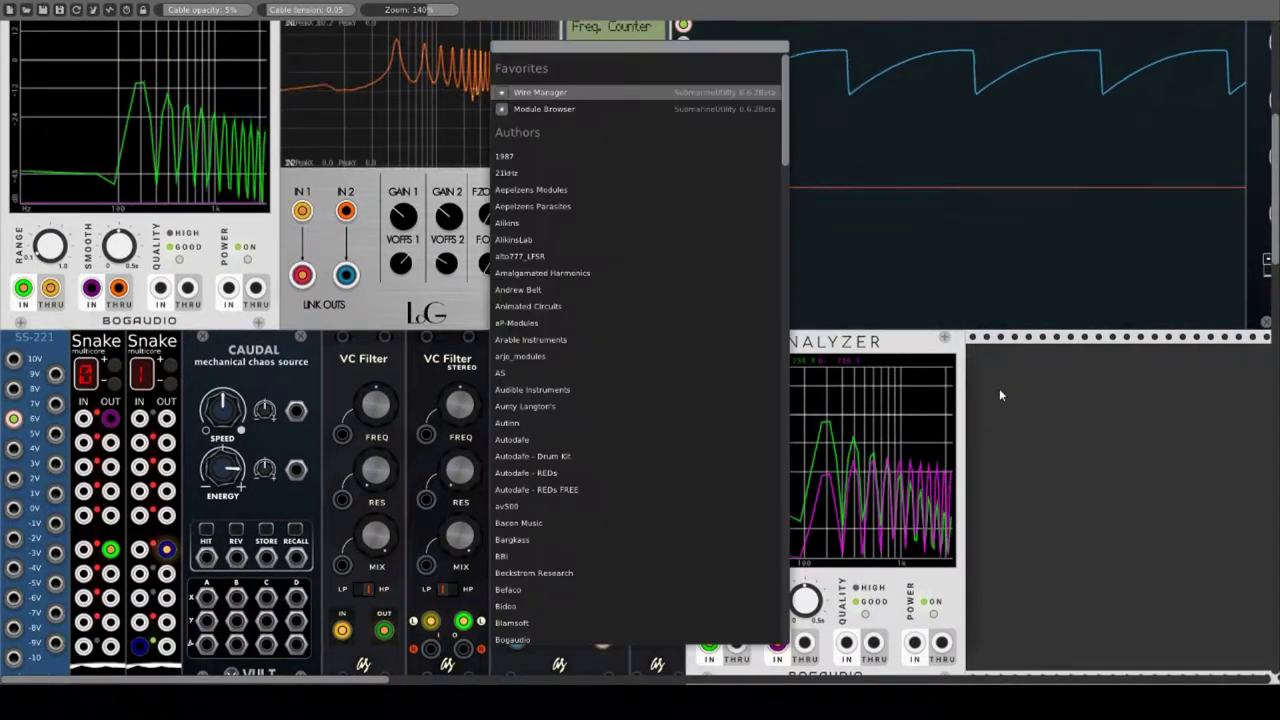
click(500, 372)
scroll(703, 355, down, 8)
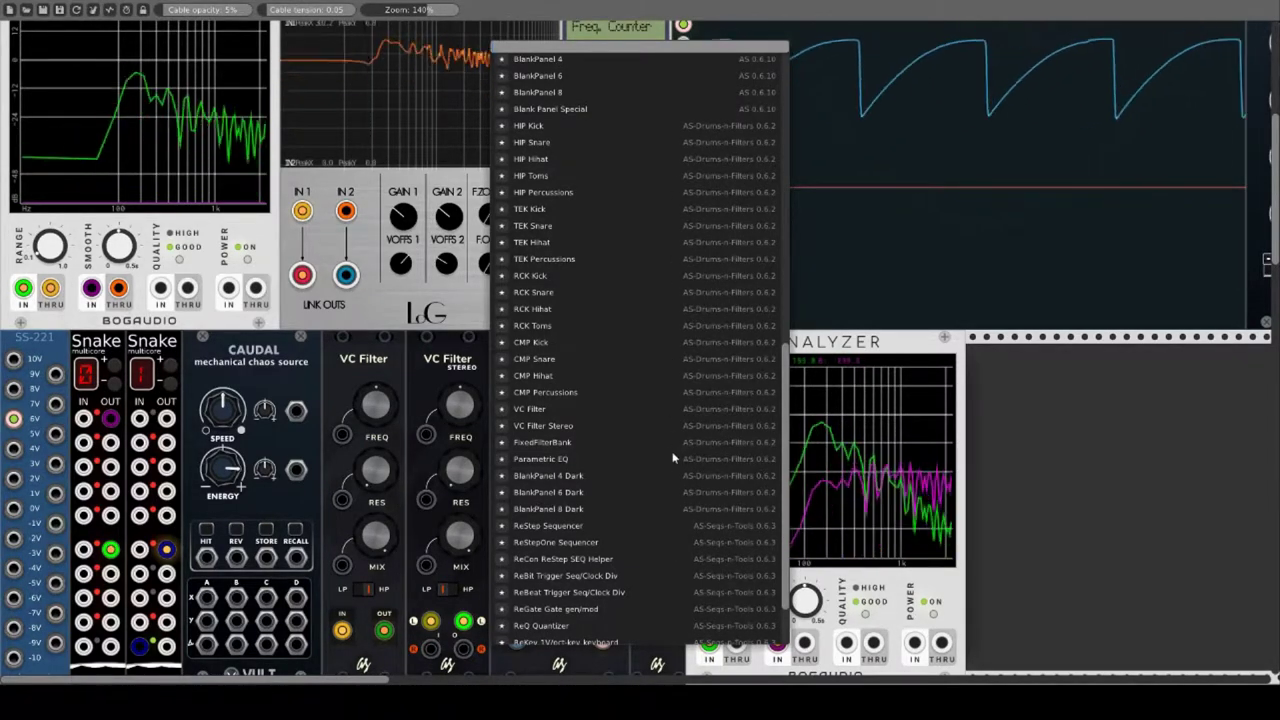
click(1012, 450)
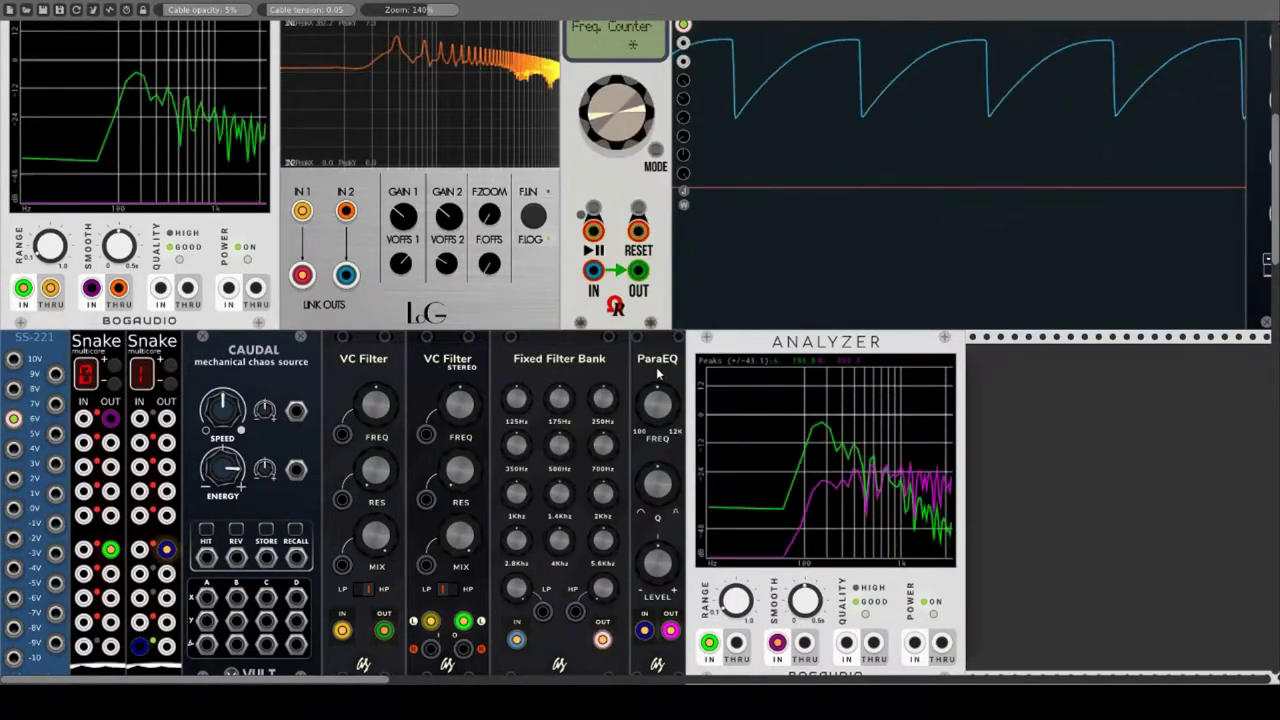
Step: Compare the VC Filter's high-pass and low-pass modes and leave it set to LP
scroll(332, 393, down, 1)
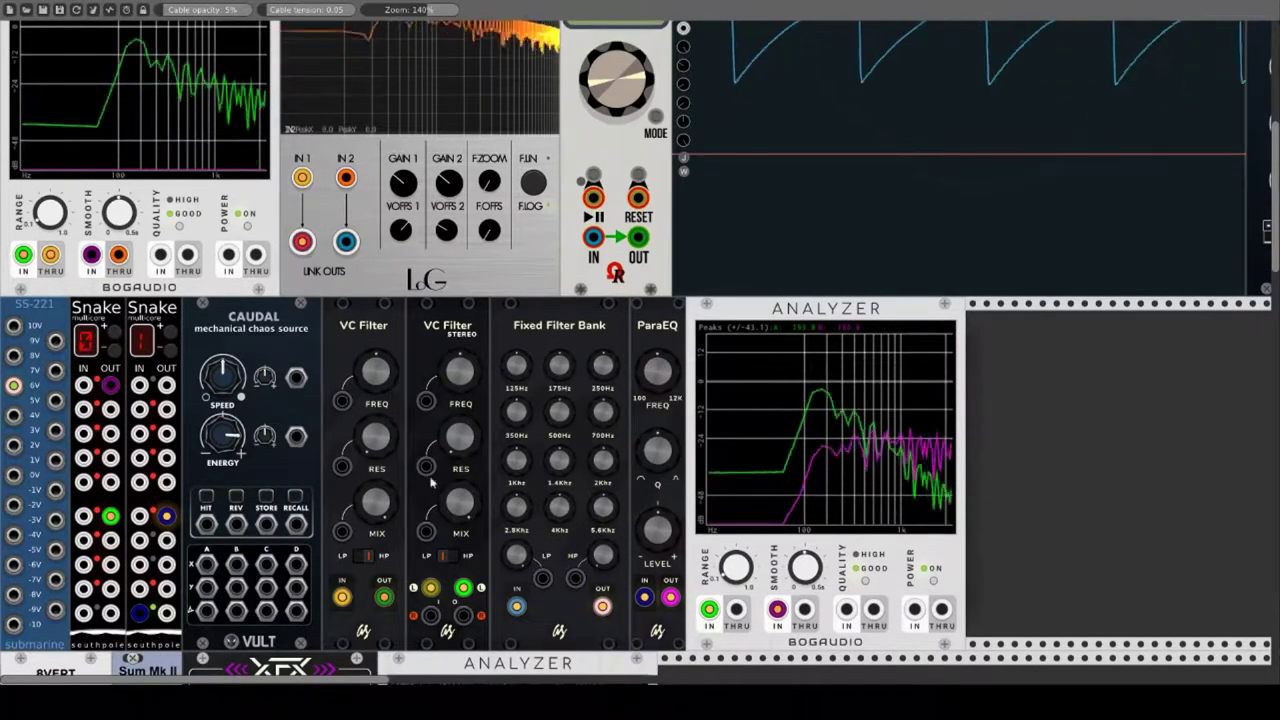
scroll(115, 572, down, 2)
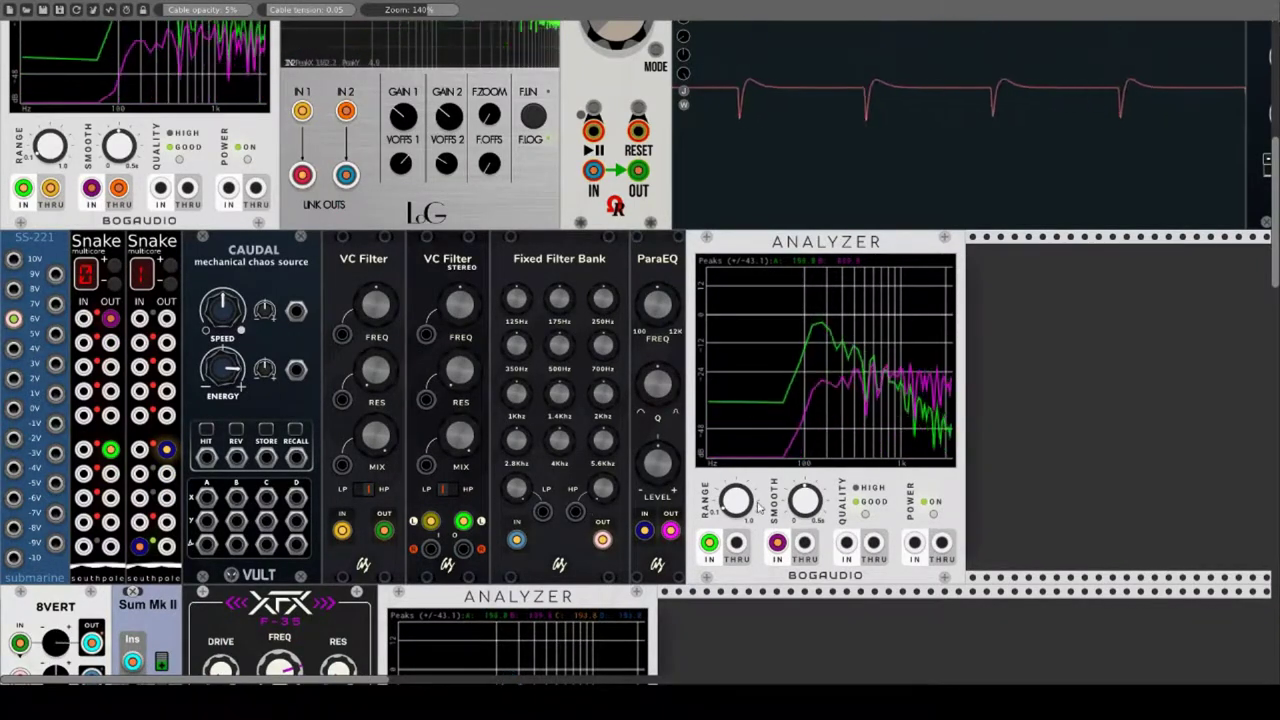
drag(463, 521, 709, 543)
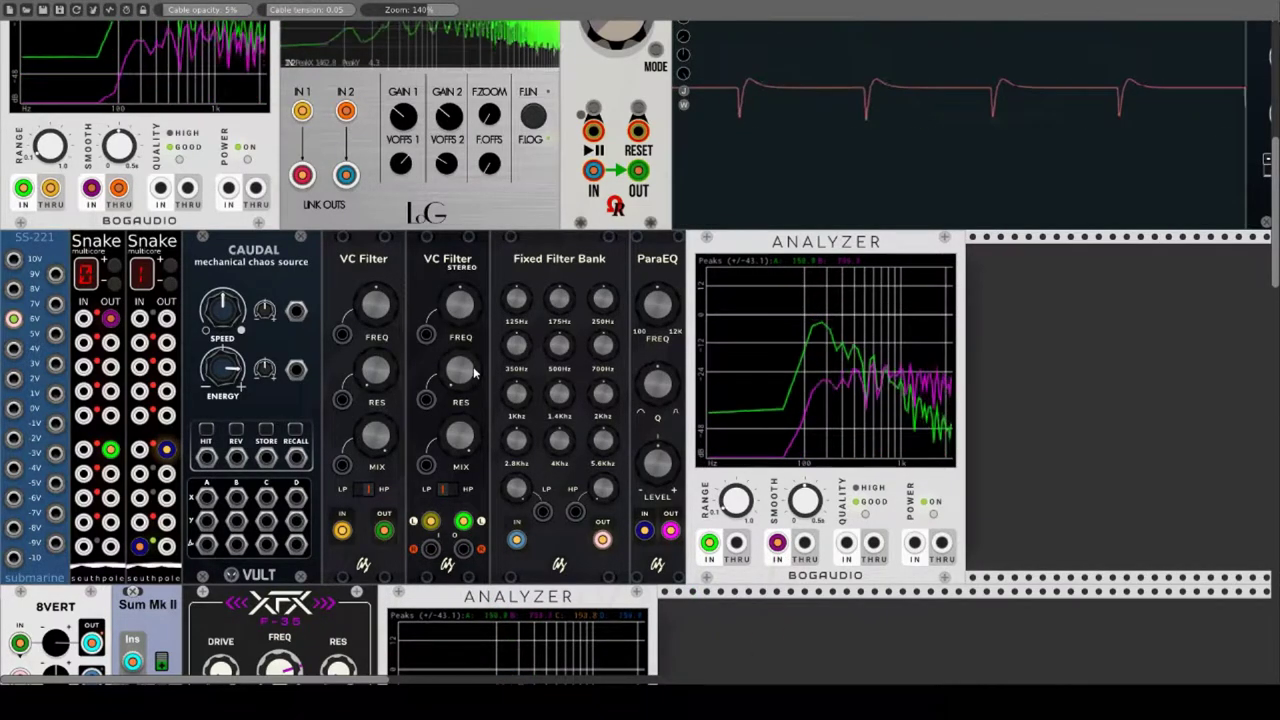
click(363, 490)
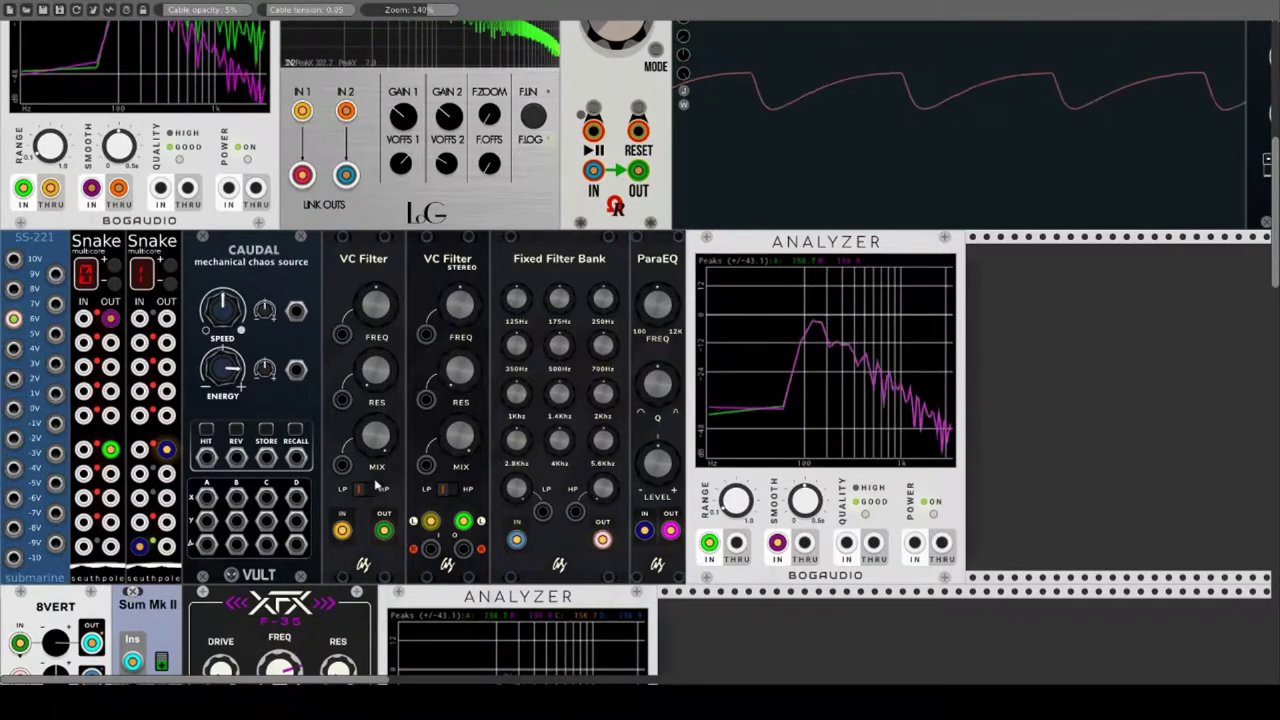
click(366, 489)
click(445, 490)
click(441, 492)
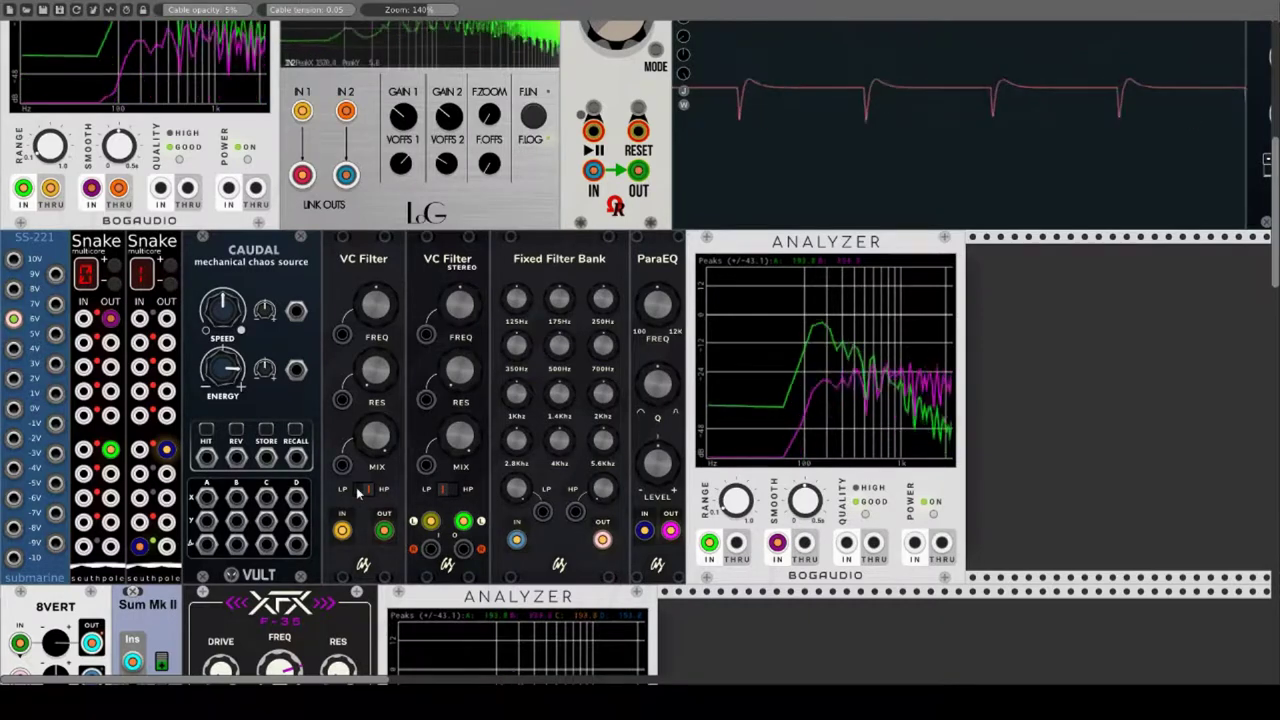
click(356, 487)
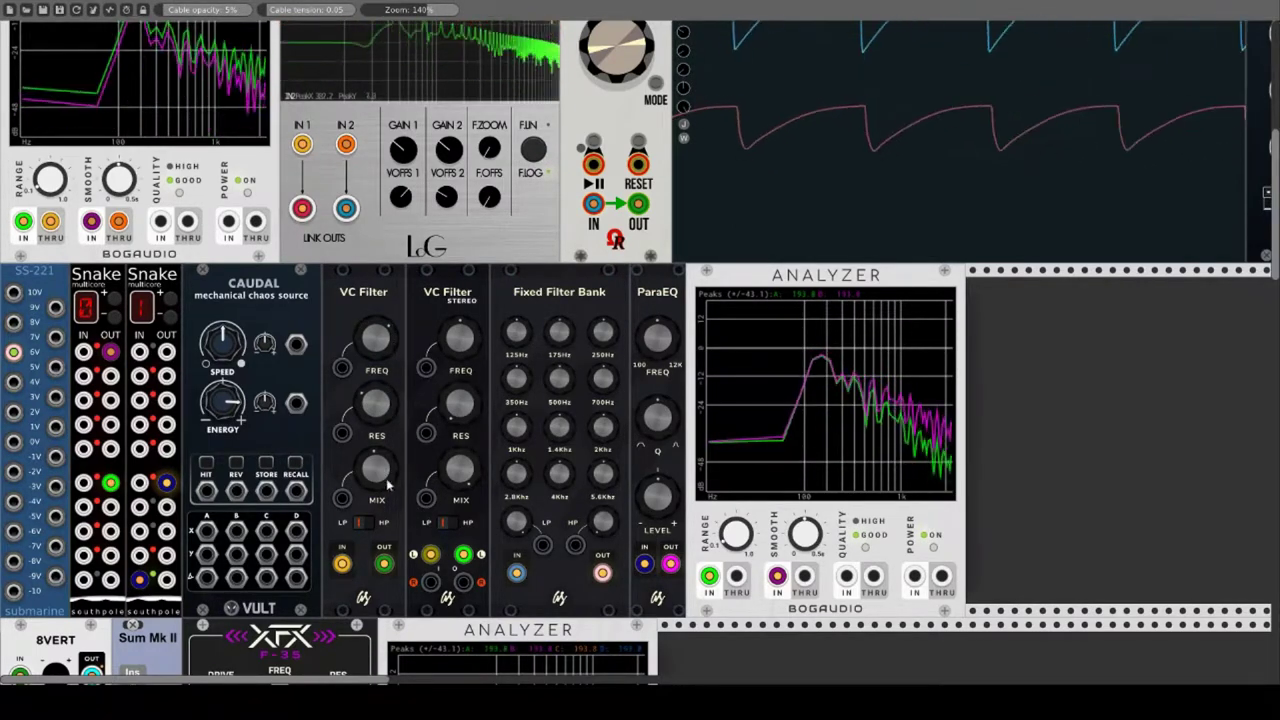
Step: Patch Caudal's X-row outputs A, B and C to the VC Filter's FREQ, RES and MIX modulation inputs
drag(341, 368, 206, 530)
drag(342, 433, 236, 530)
drag(343, 500, 266, 530)
scroll(508, 487, down, 4)
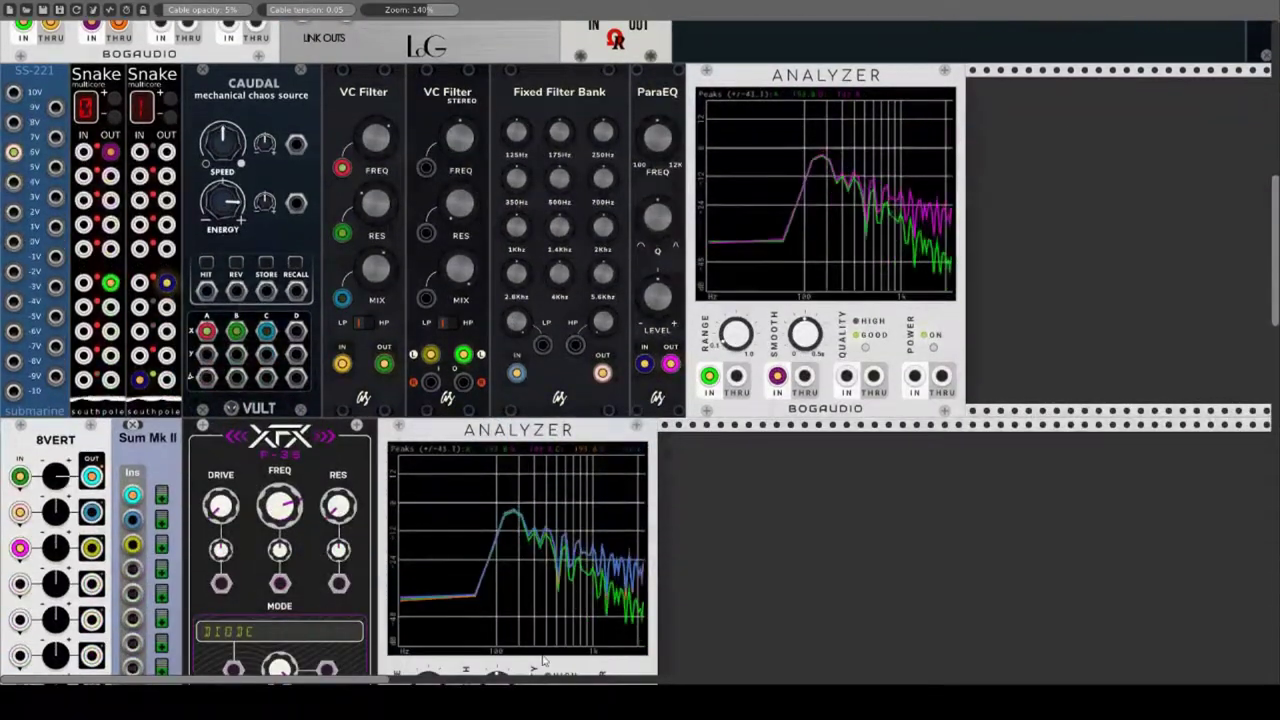
scroll(697, 583, up, 4)
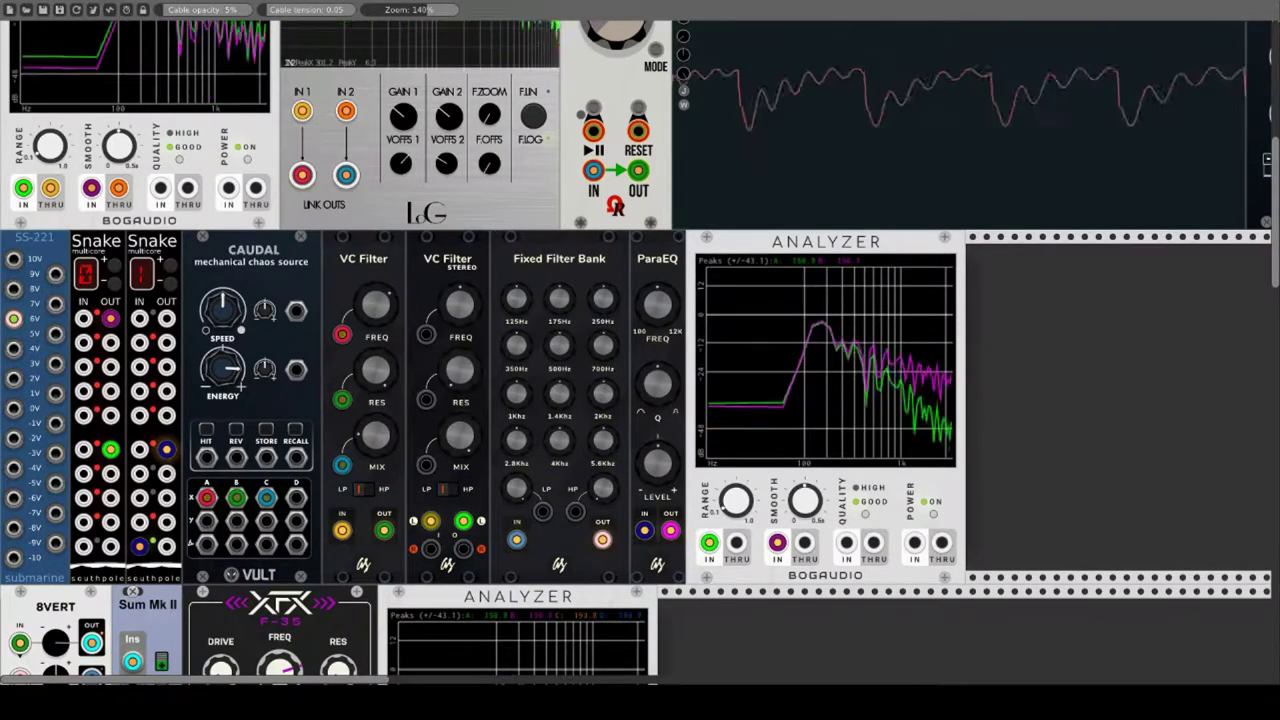
Step: Turn up the second 8VERT channel to bring the Fixed Filter Bank into the mix
scroll(395, 338, down, 1)
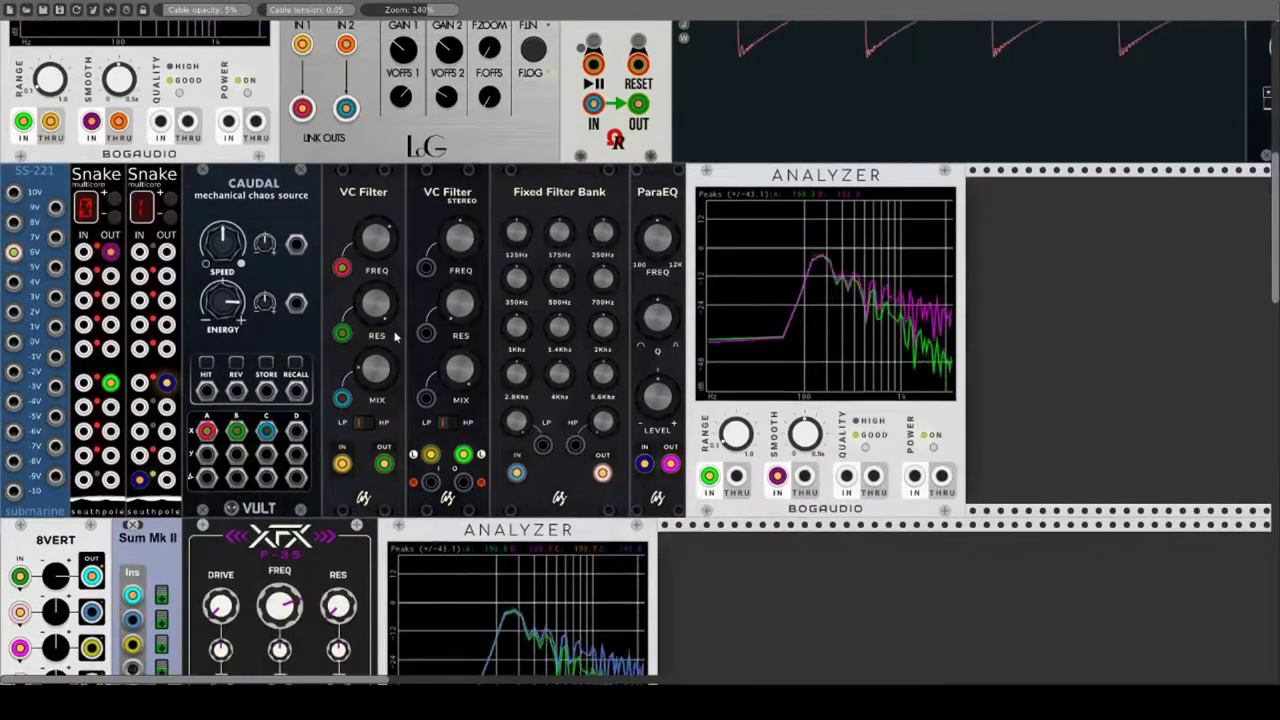
scroll(318, 390, down, 1)
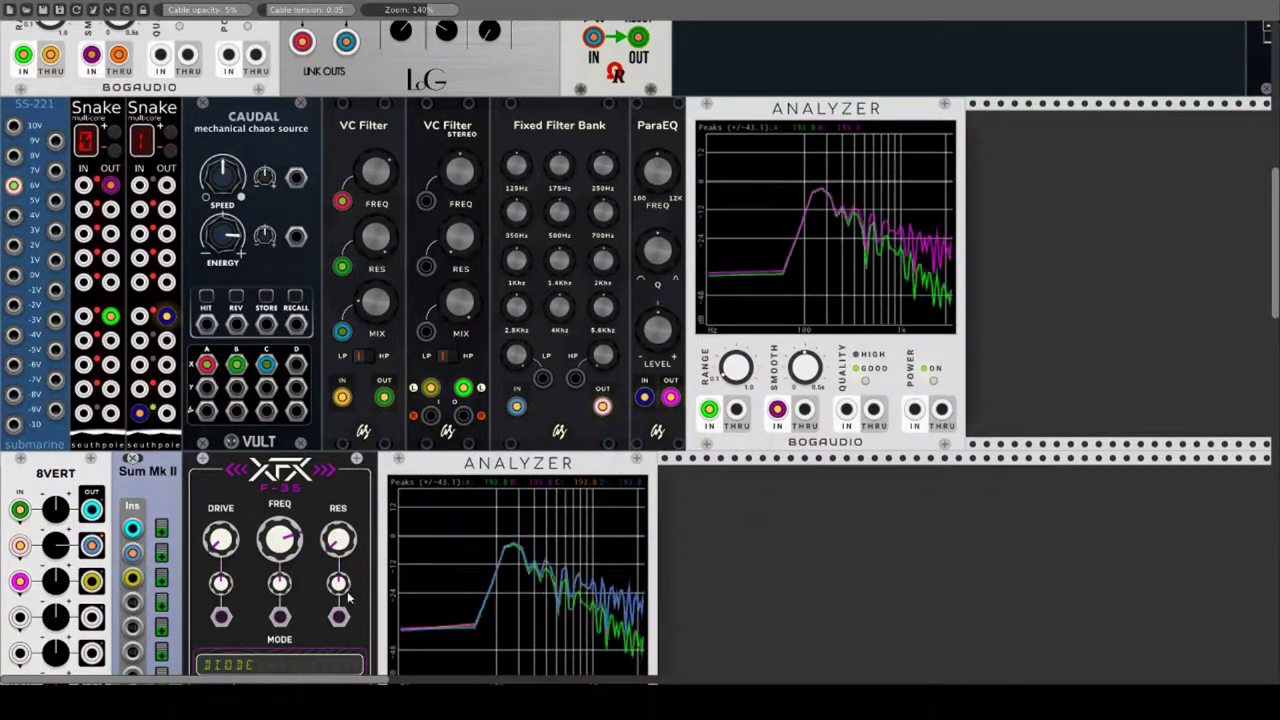
scroll(585, 577, up, 1)
scroll(583, 570, up, 3)
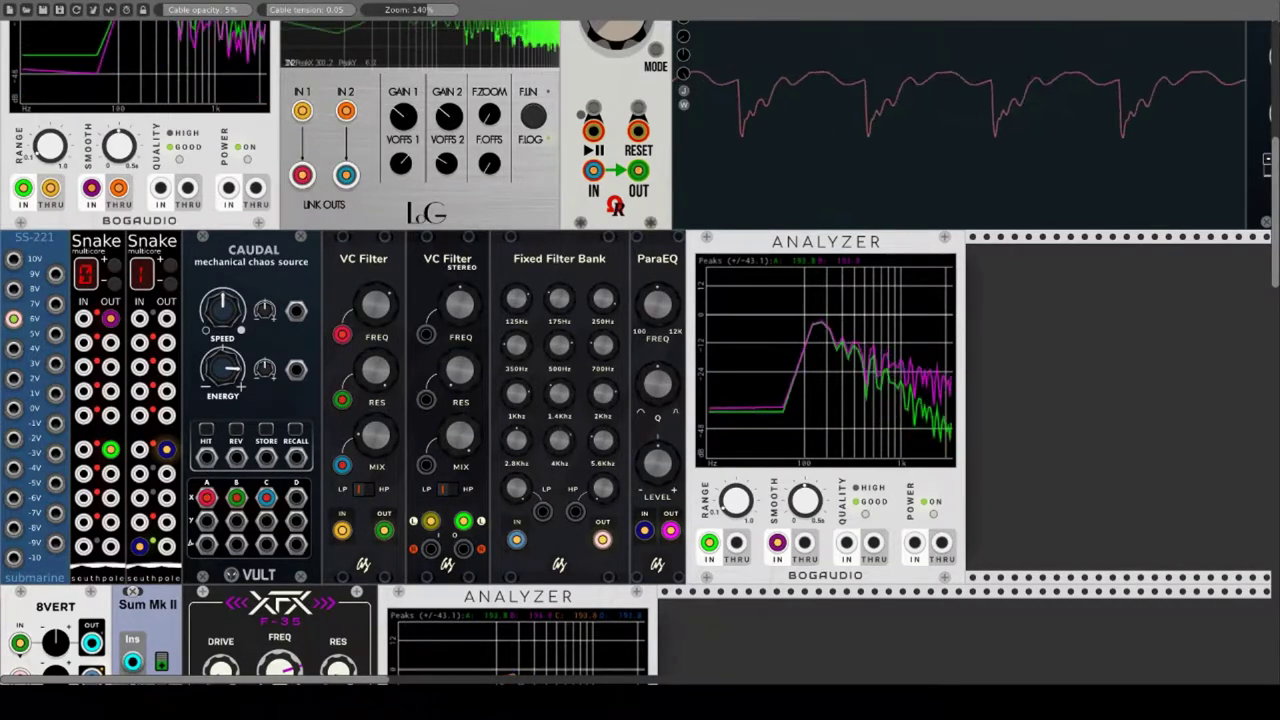
Step: Adjust the Fixed Filter Bank's 2.8 kHz band and patch Caudal's D outputs from rows X and Y to its LP and HP inputs
drag(515, 441, 515, 441)
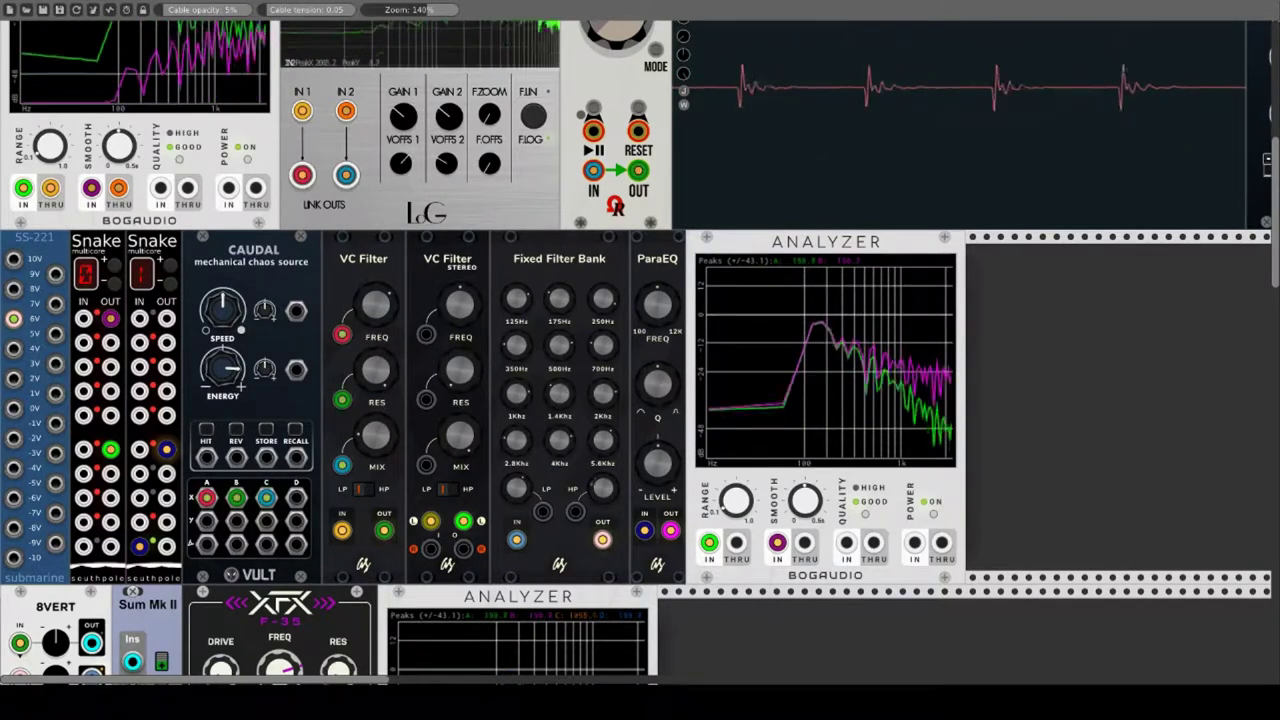
drag(544, 512, 296, 497)
drag(575, 517, 296, 521)
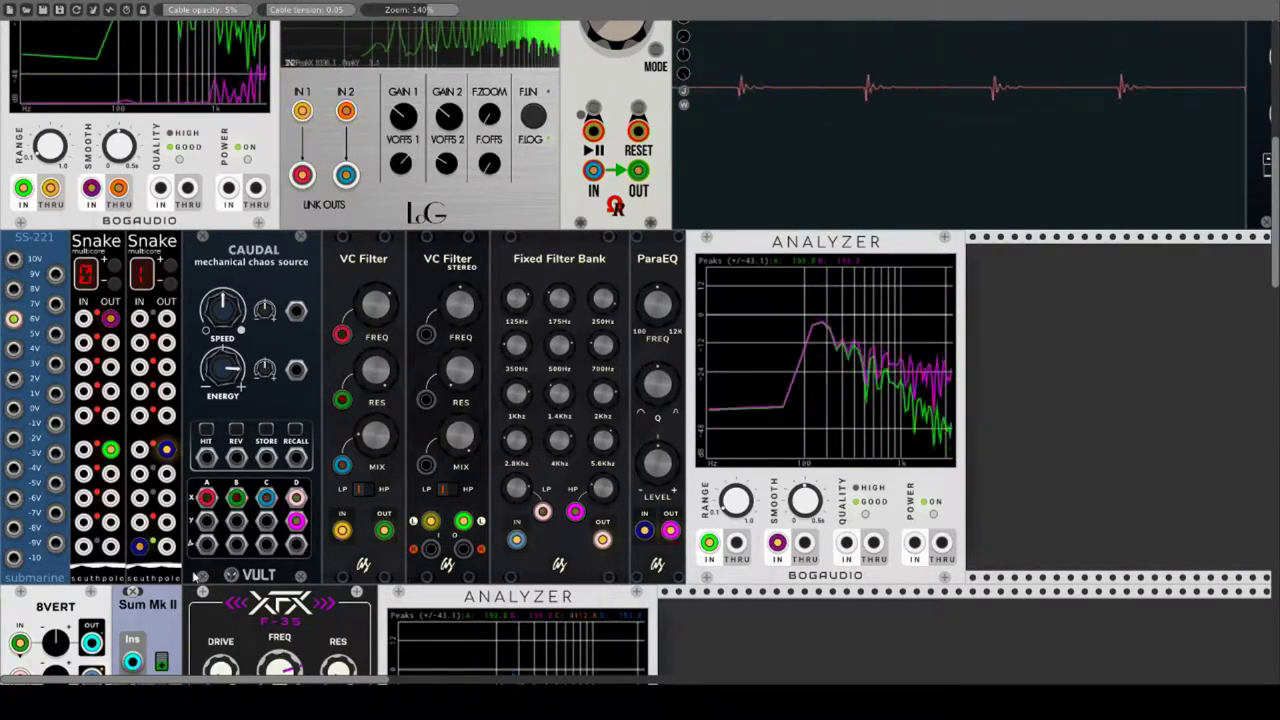
Step: Turn up the third 8VERT channel to bring the ParaEQ into the mix
scroll(561, 567, down, 1)
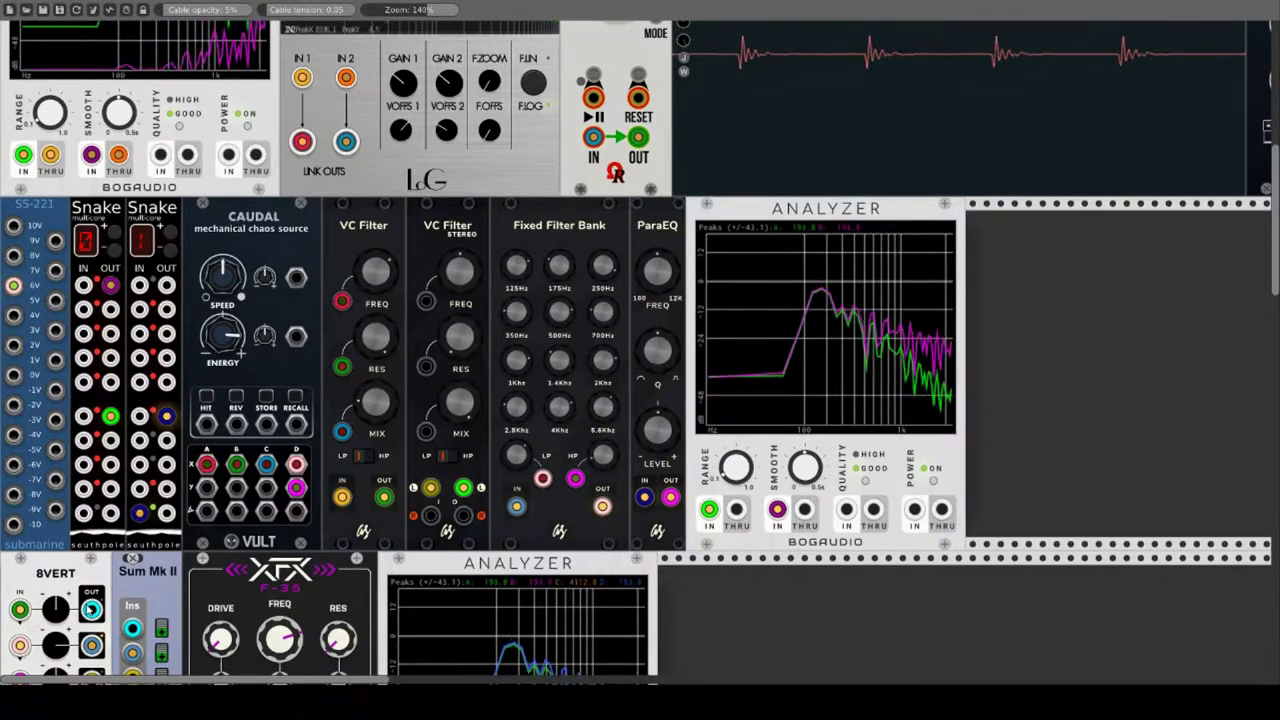
scroll(140, 560, down, 2)
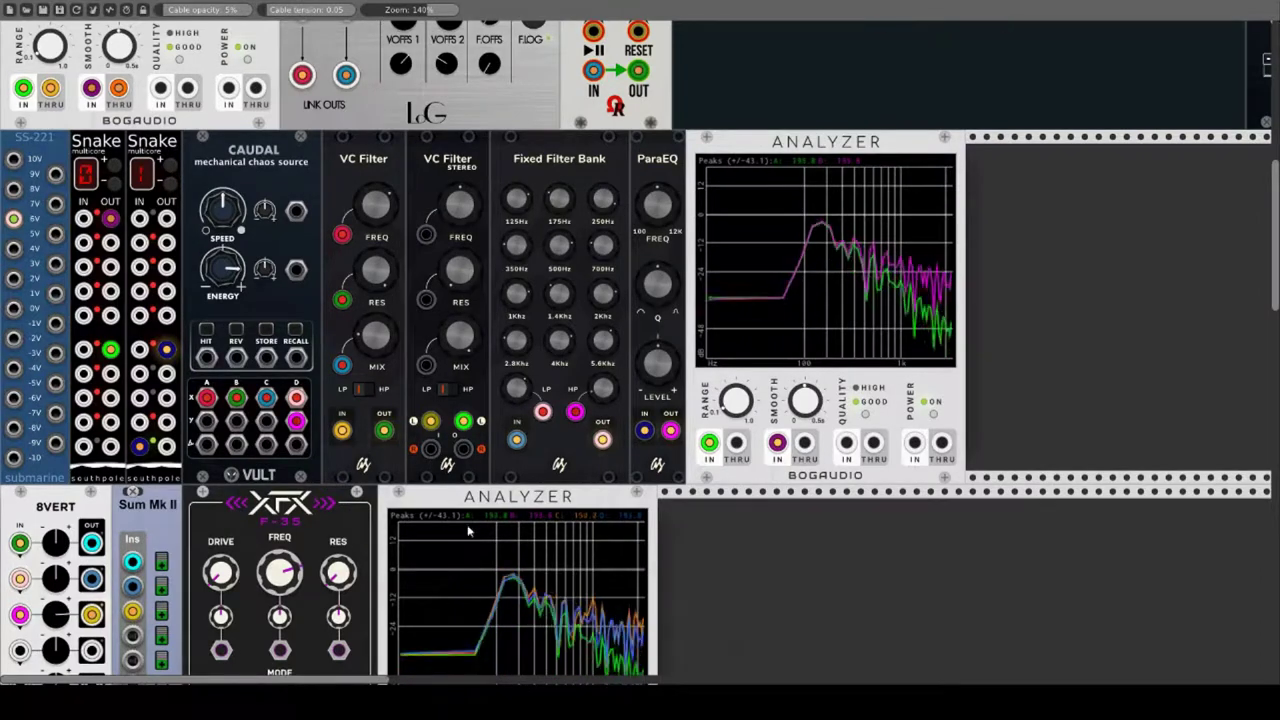
scroll(685, 282, up, 3)
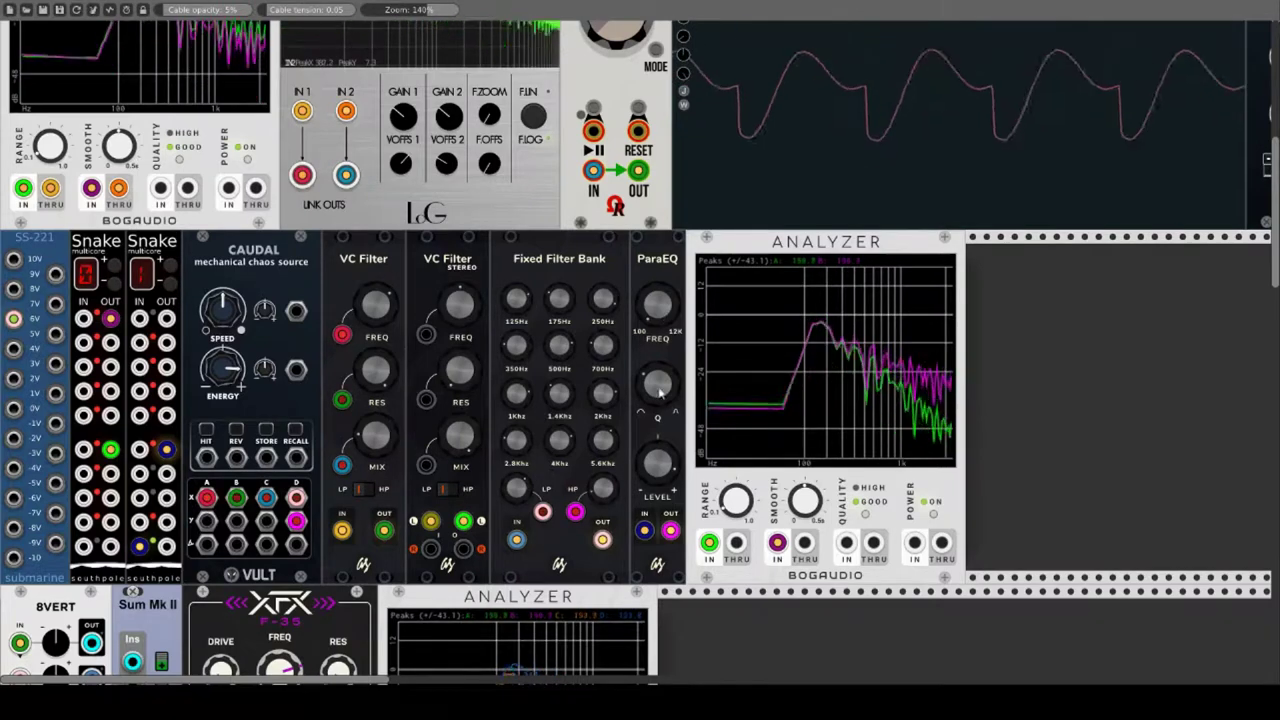
Step: Set the Autinn Bass filter's gate mode to Trig and try its Decay control
scroll(793, 652, down, 3)
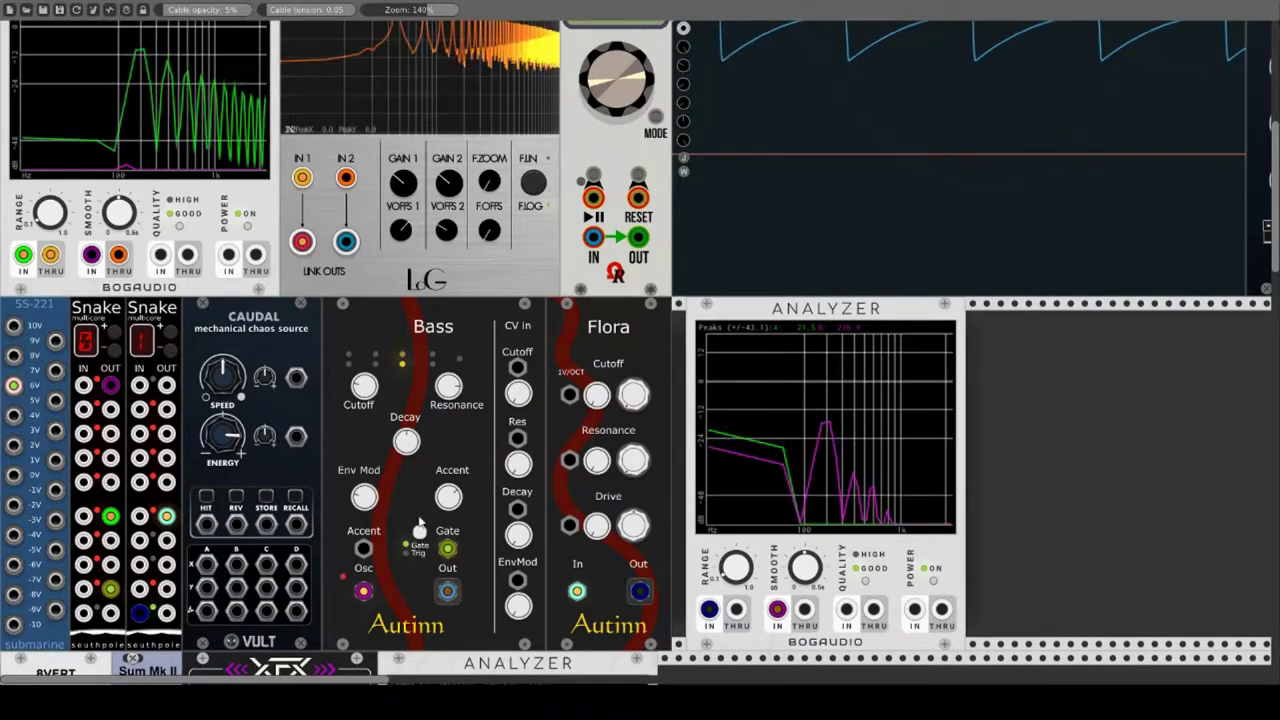
scroll(403, 525, down, 2)
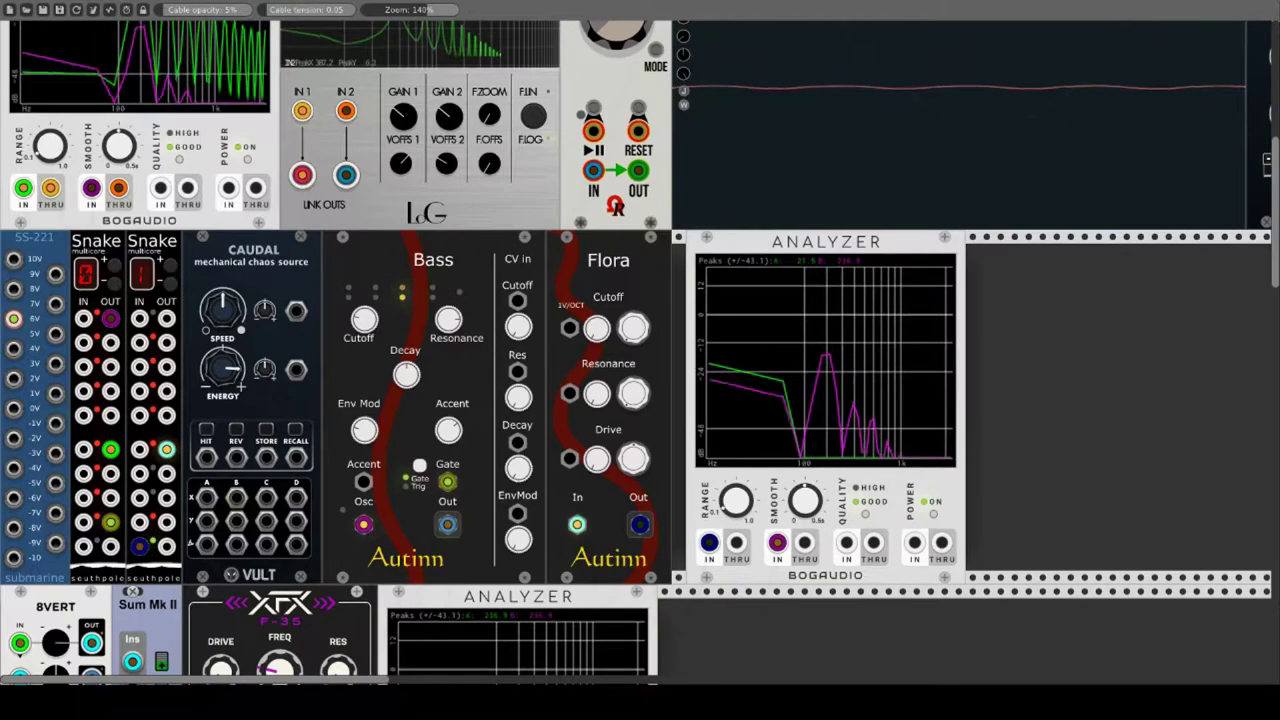
mouse_move(365, 524)
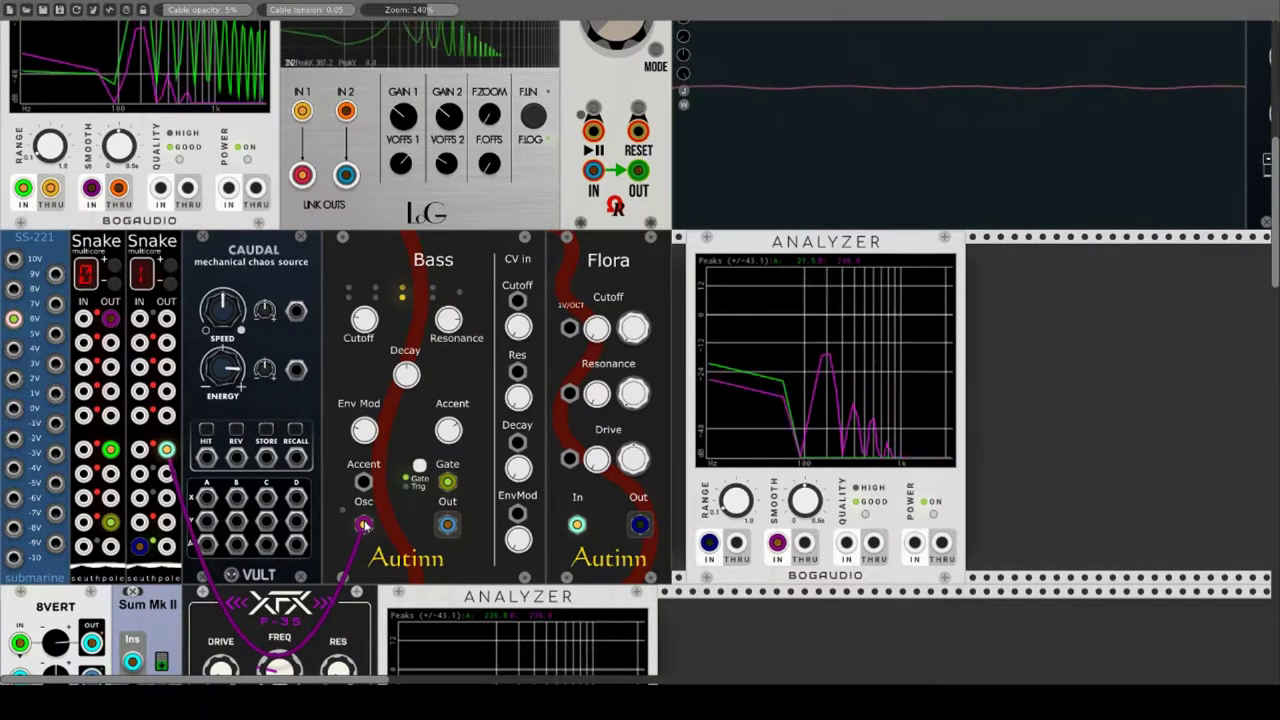
drag(364, 526, 447, 482)
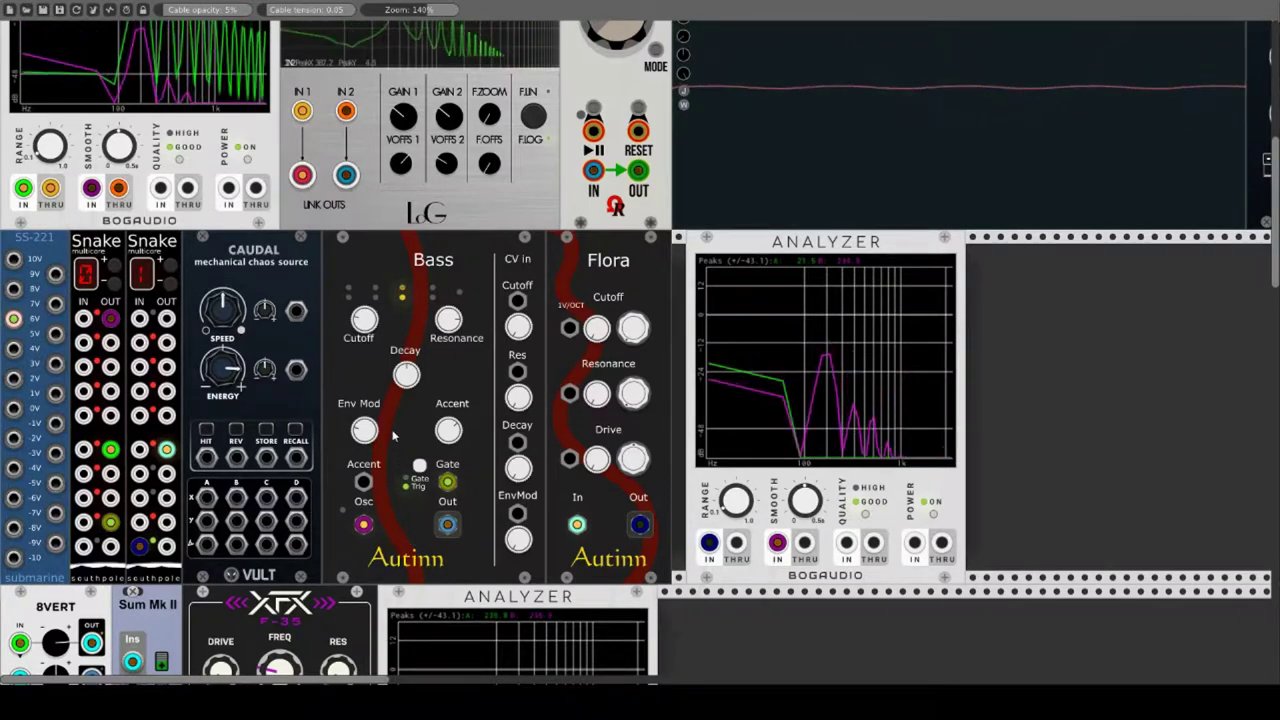
drag(407, 383, 405, 382)
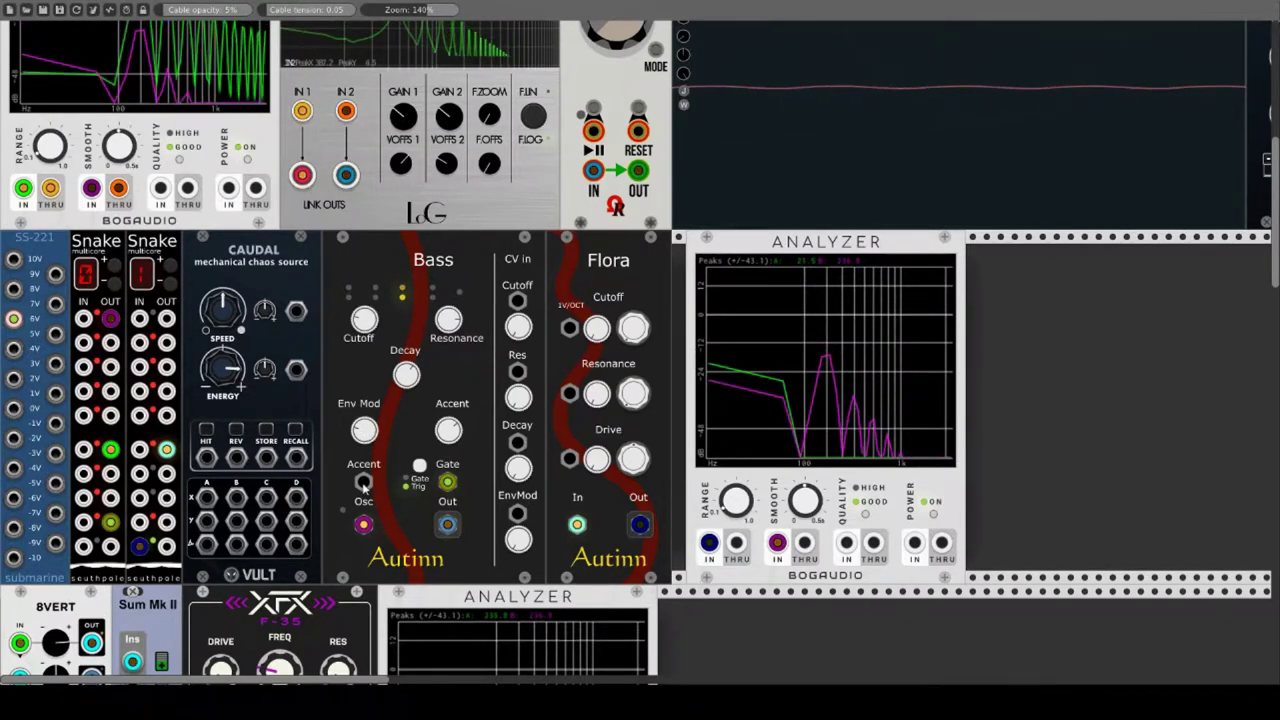
Step: Patch a trigger output from the second Snake to the Autinn Bass Accent input and try the filter's Cutoff and Resonance
drag(363, 483, 166, 521)
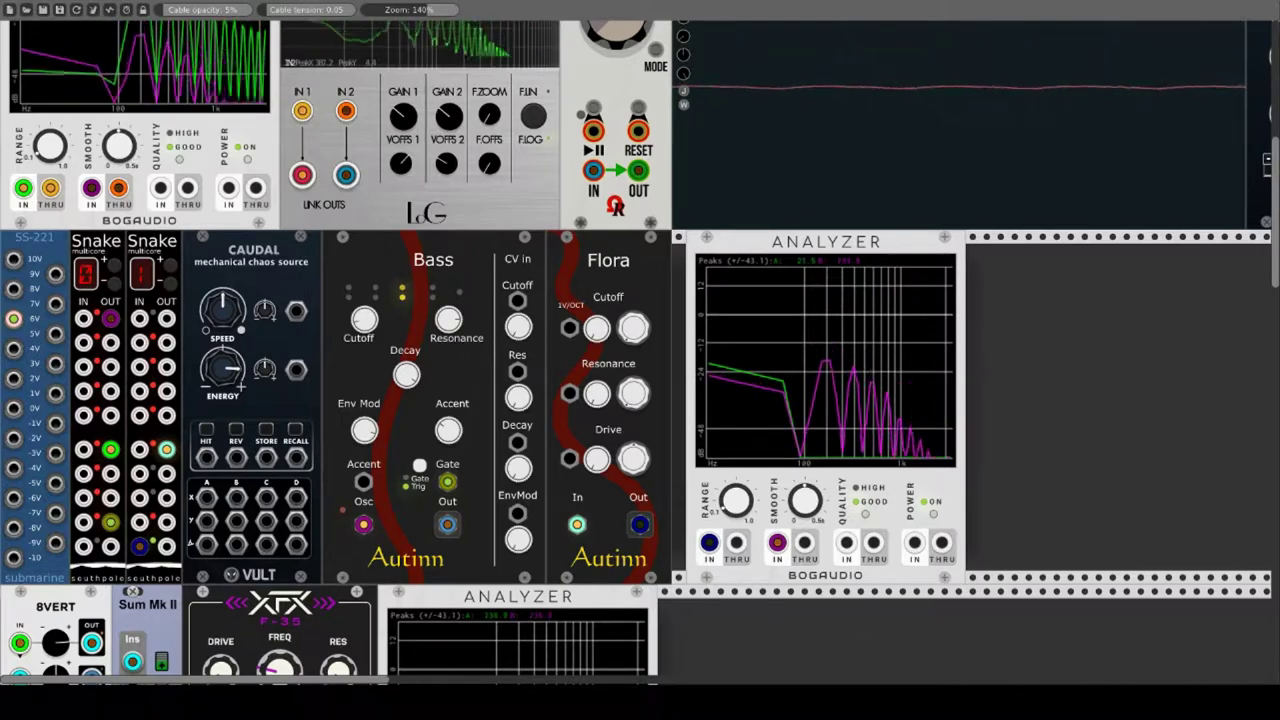
drag(363, 482, 167, 522)
drag(360, 321, 360, 321)
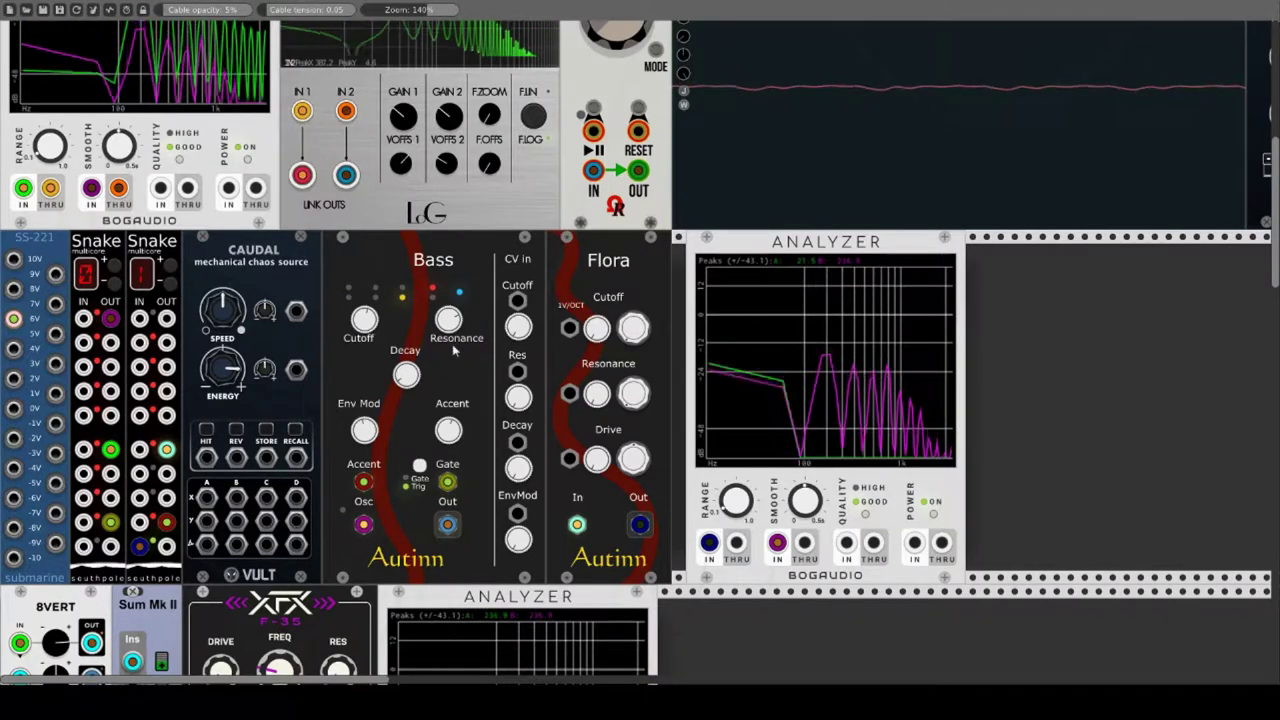
drag(455, 328, 455, 322)
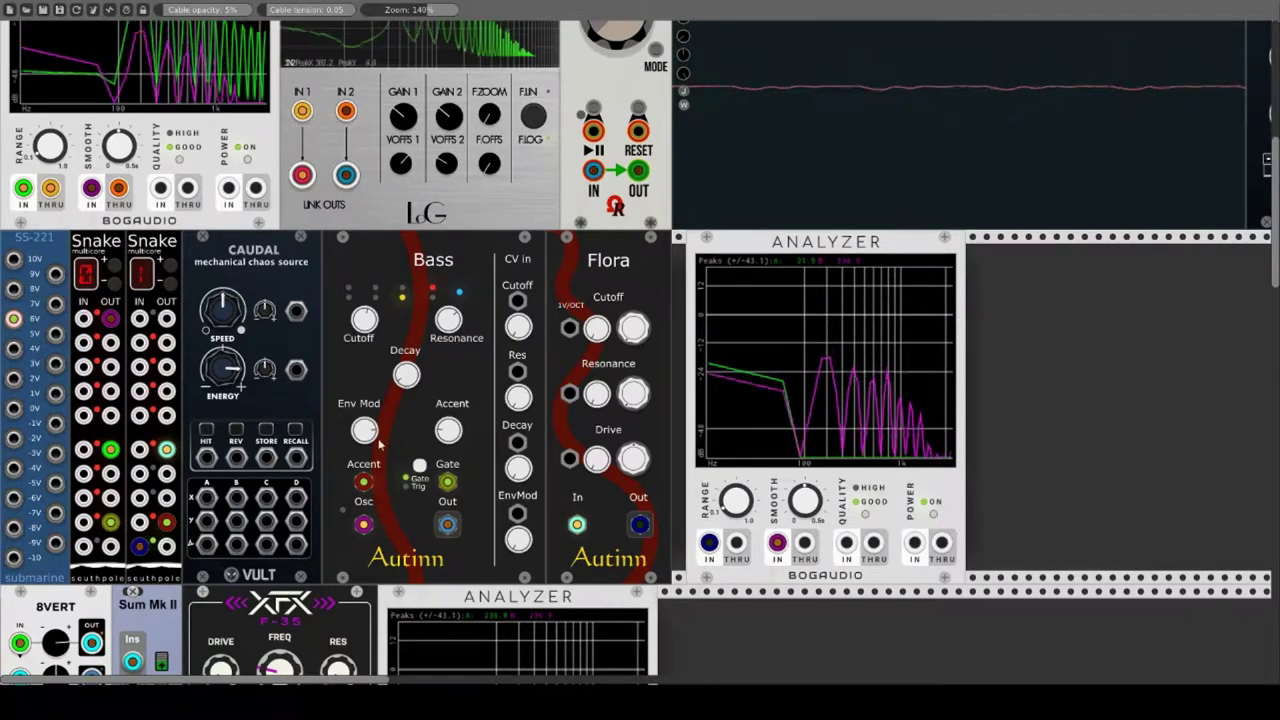
Step: Patch Caudal's row X outputs A, B, C and D to the Bass filter's Cutoff, Res, Decay and EnvMod CV inputs
drag(517, 300, 206, 497)
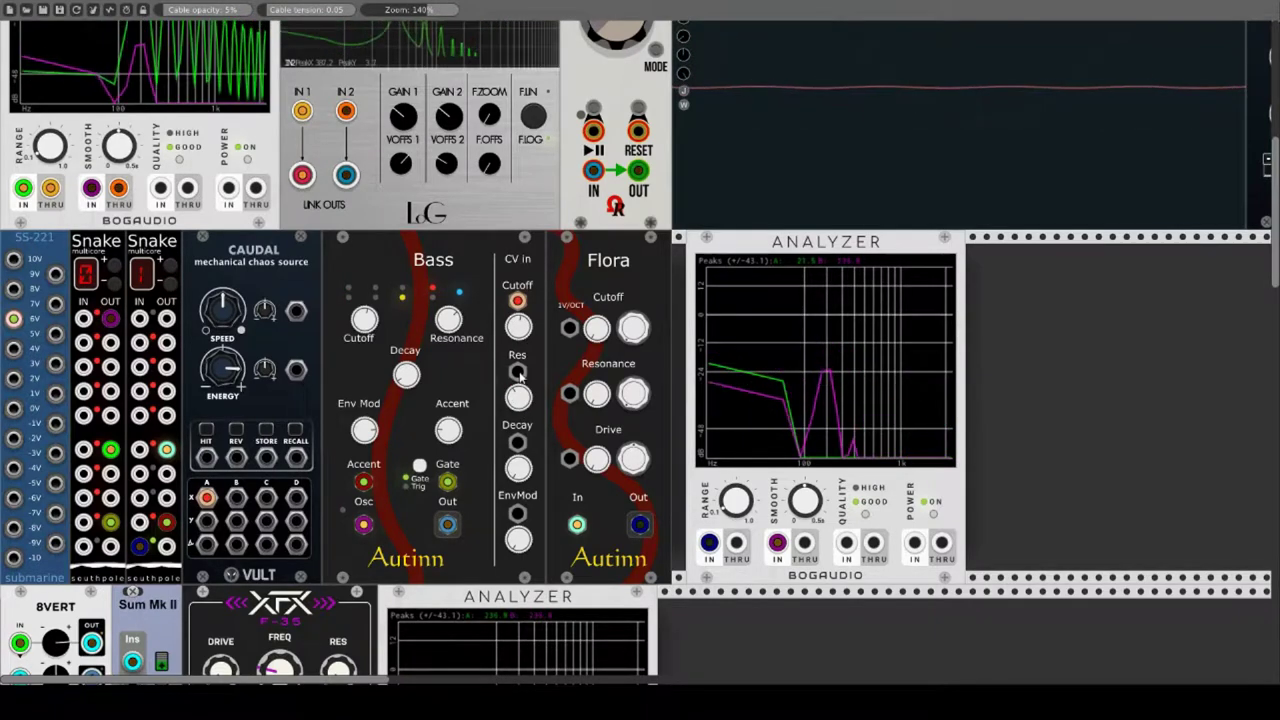
drag(517, 371, 236, 497)
scroll(640, 500, down, 3)
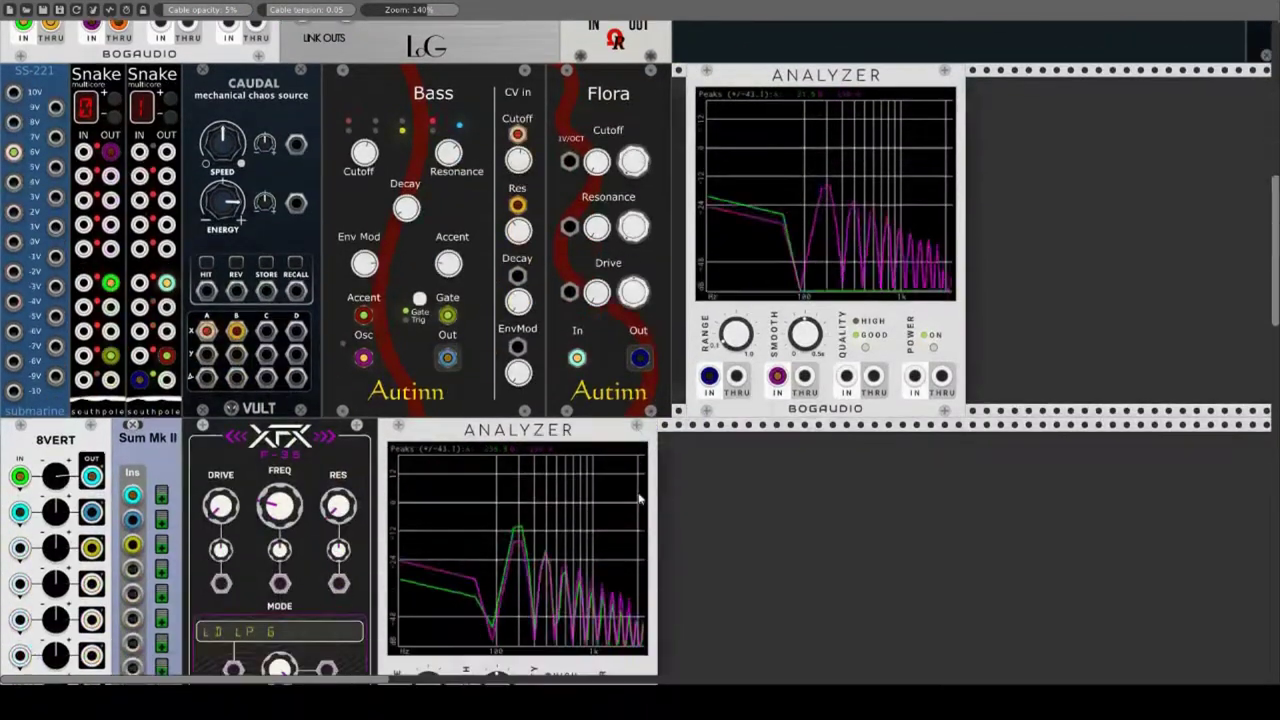
scroll(740, 610, up, 3)
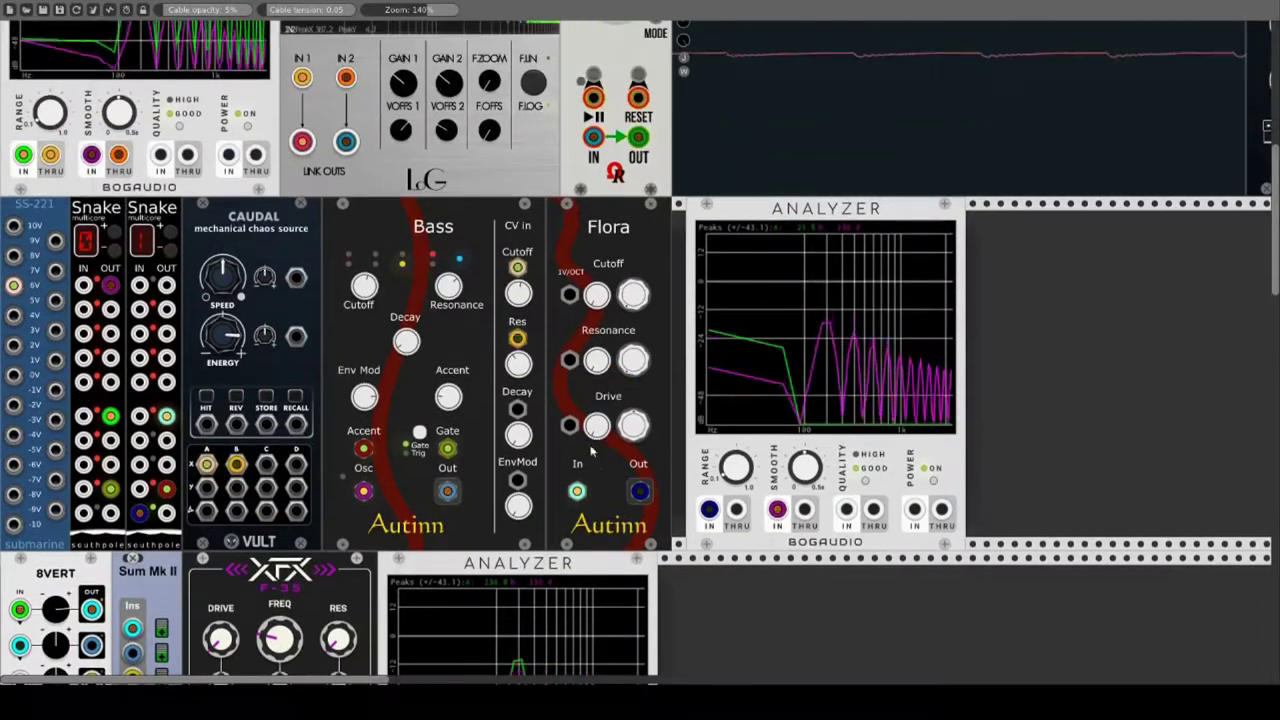
drag(517, 408, 266, 463)
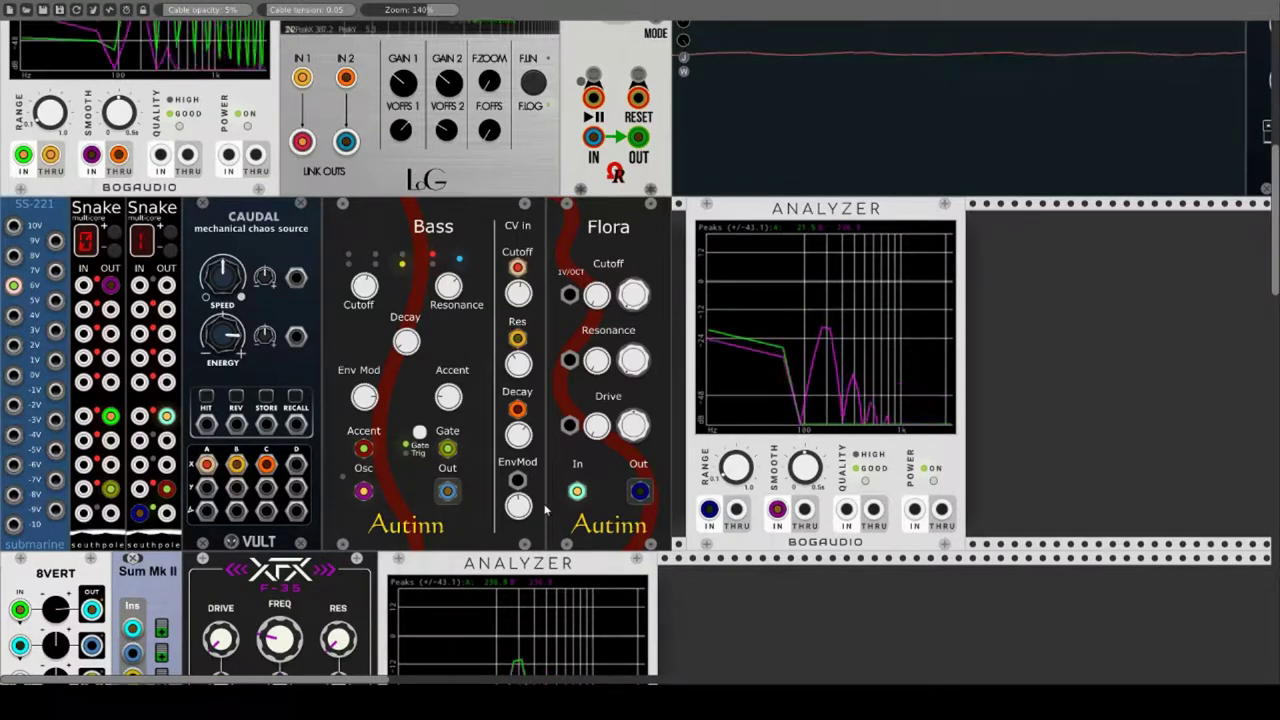
drag(517, 480, 296, 463)
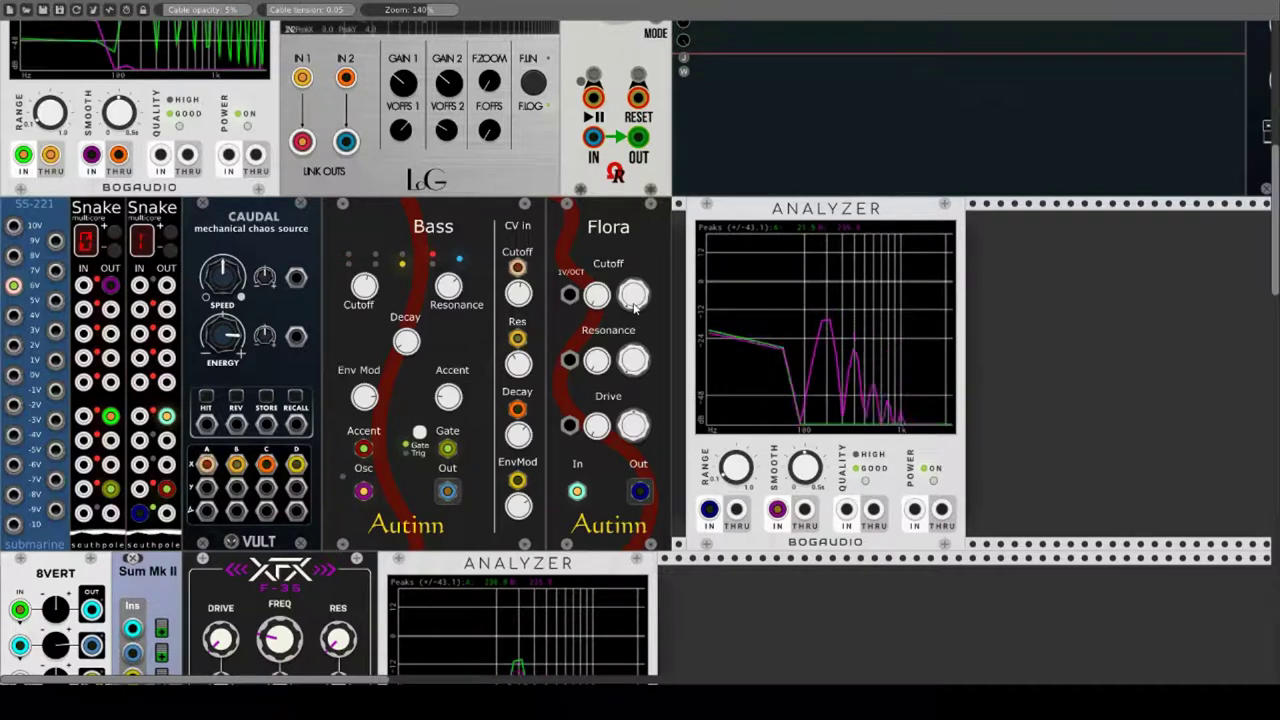
Step: Adjust Flora's Cutoff and Resonance, and patch Caudal's row Y outputs A, B and C to its Cutoff, Resonance and Drive inputs
drag(632, 299, 632, 279)
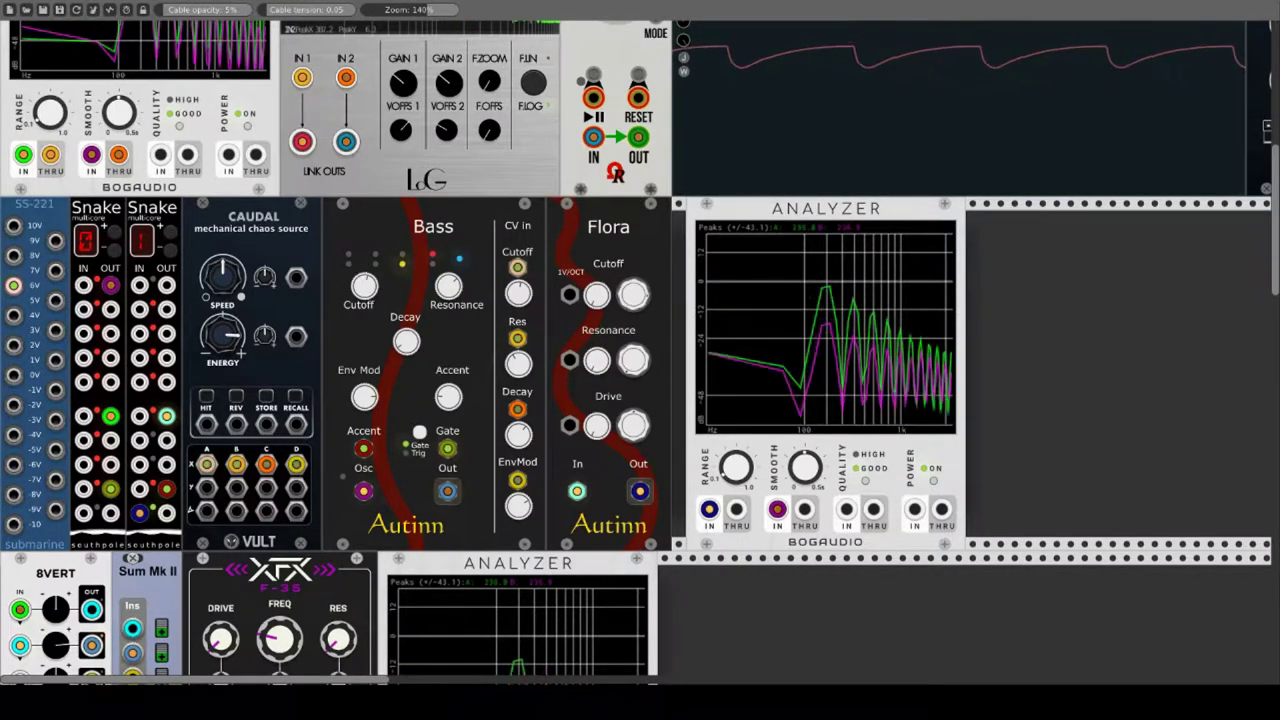
drag(628, 366, 628, 342)
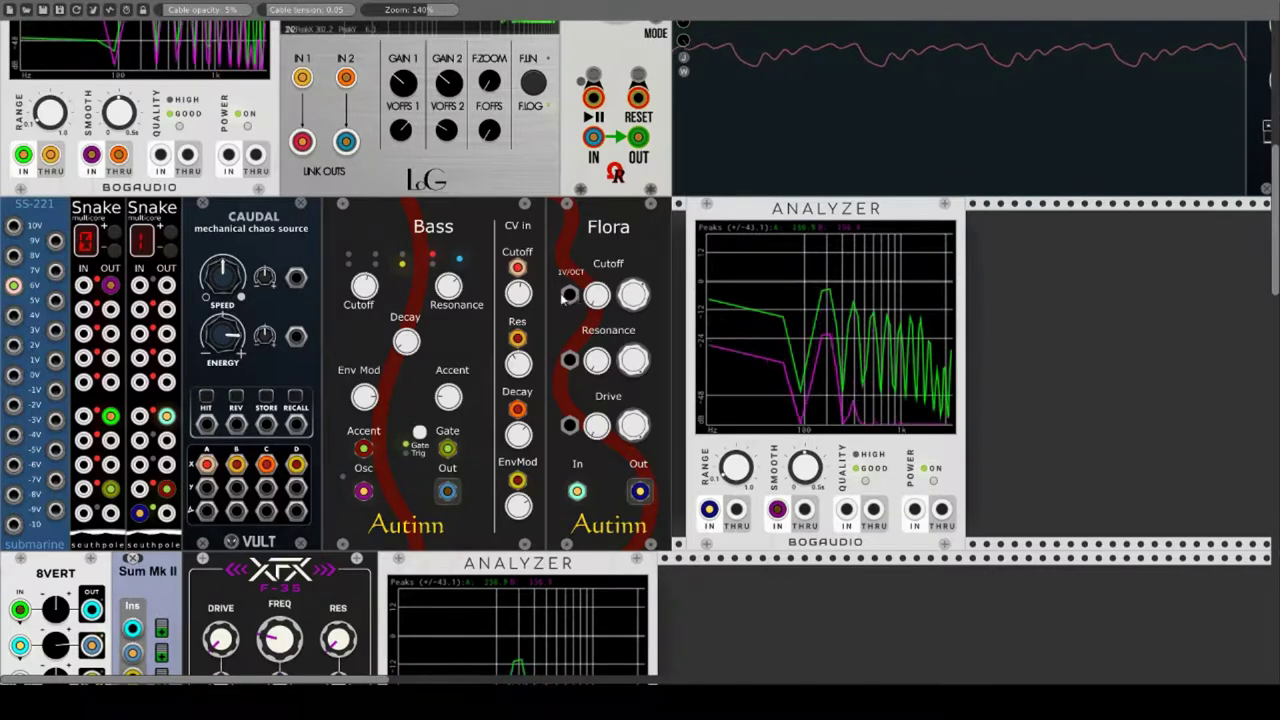
drag(566, 298, 206, 488)
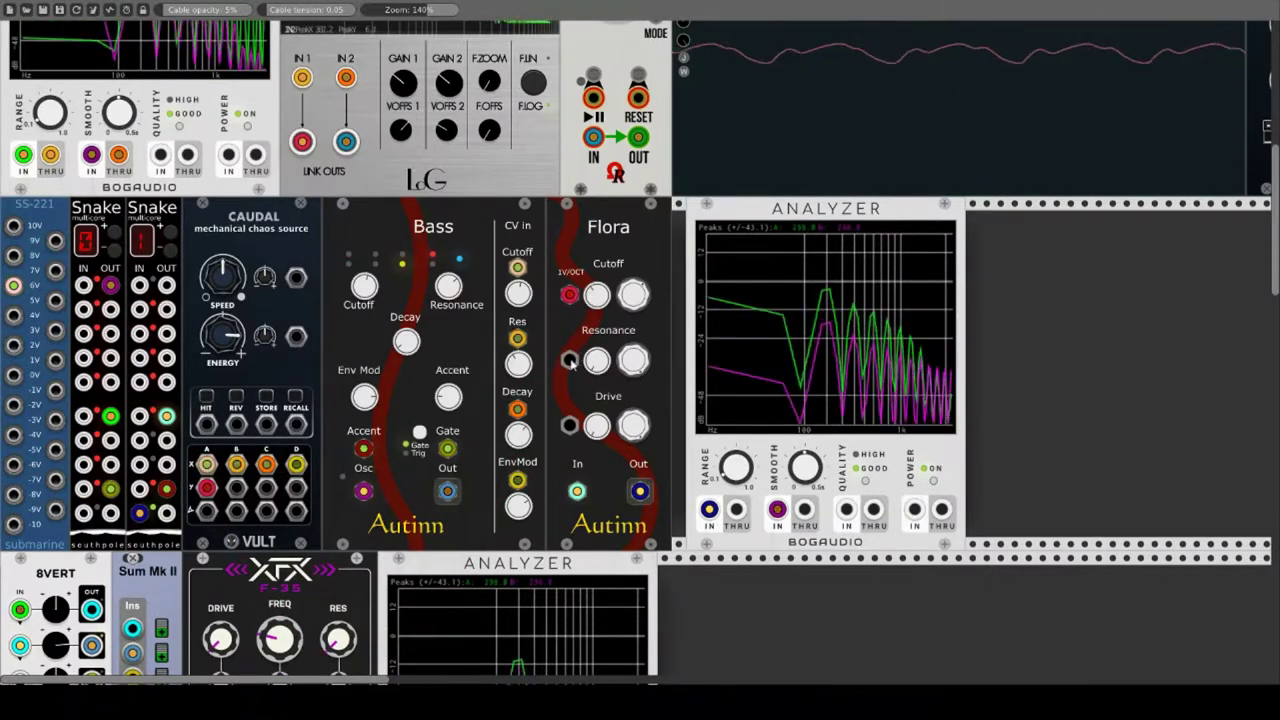
drag(569, 360, 236, 488)
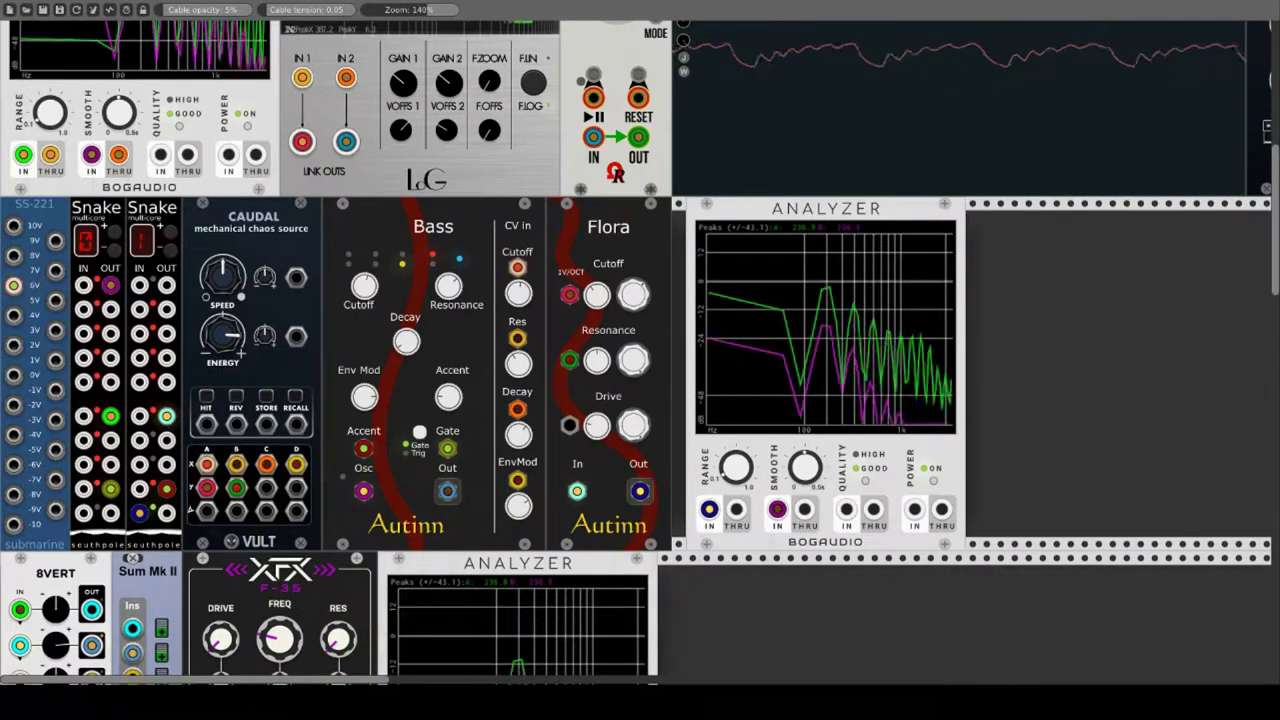
drag(569, 425, 266, 487)
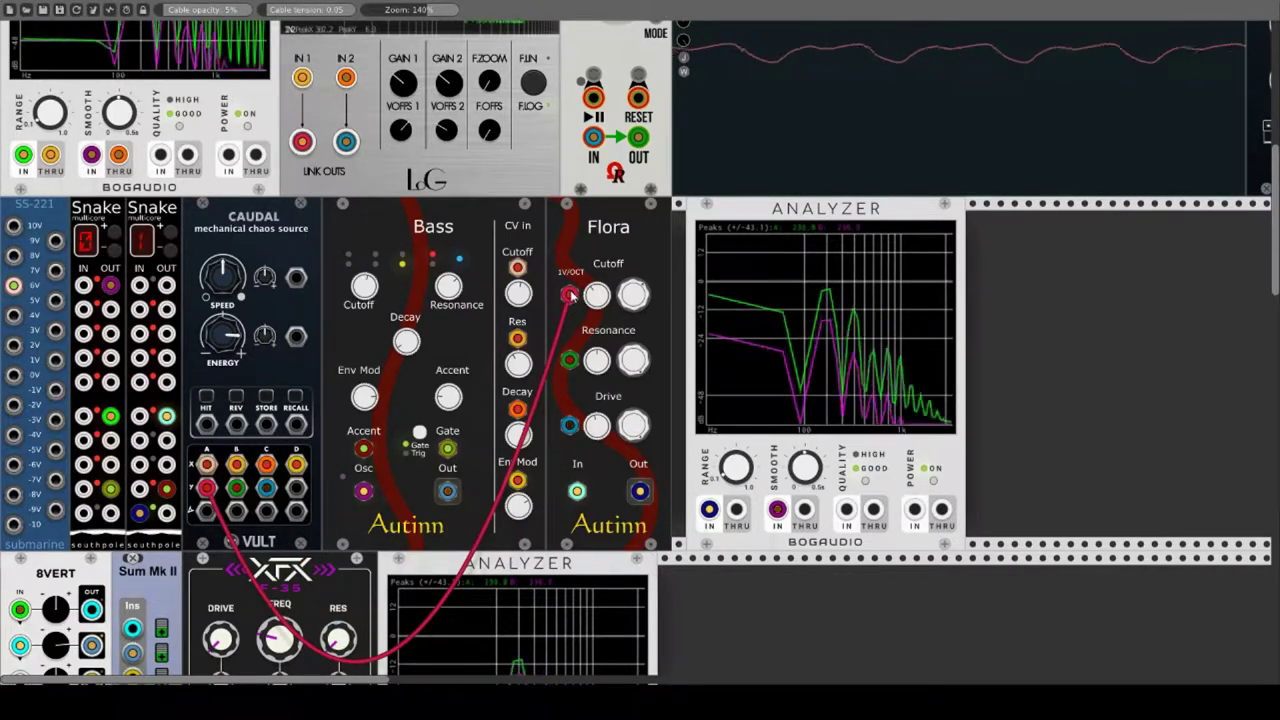
right_click(570, 295)
drag(570, 295, 449, 492)
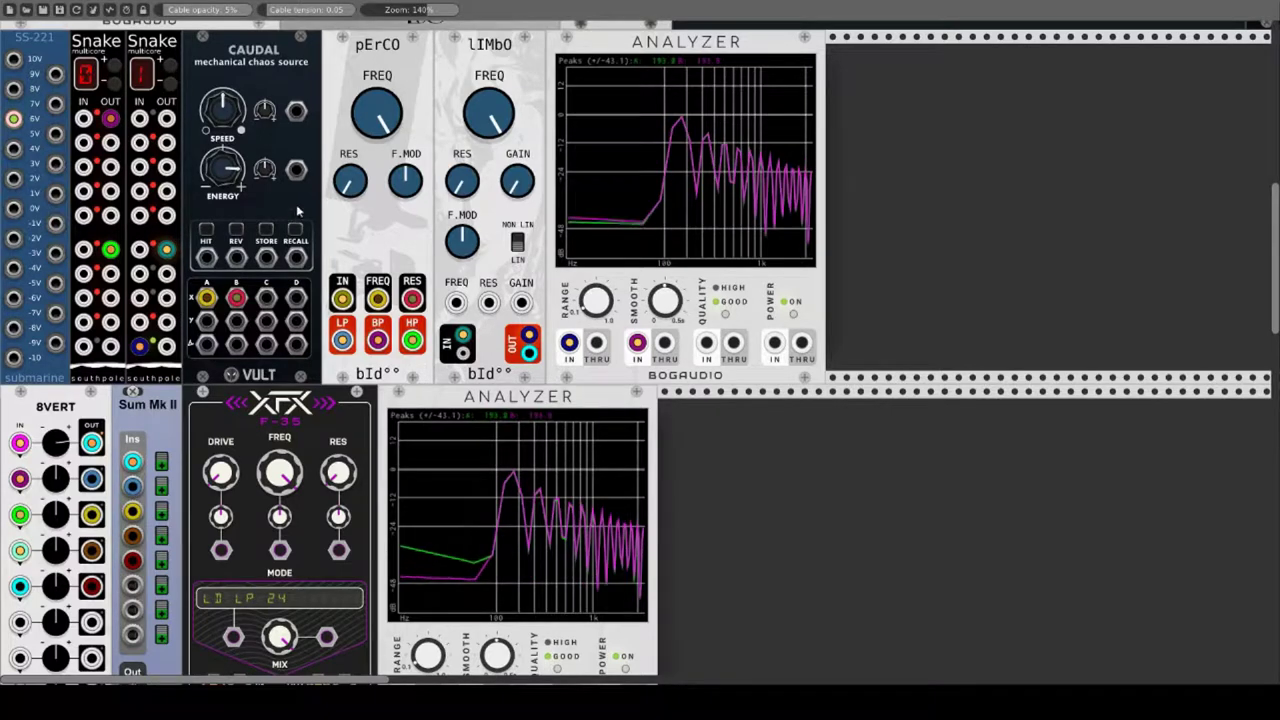
Step: Lower pErCO's FREQ to its midpoint and raise its RES and F.MOD
drag(362, 120, 362, 420)
drag(352, 174, 352, 0)
drag(377, 298, 412, 300)
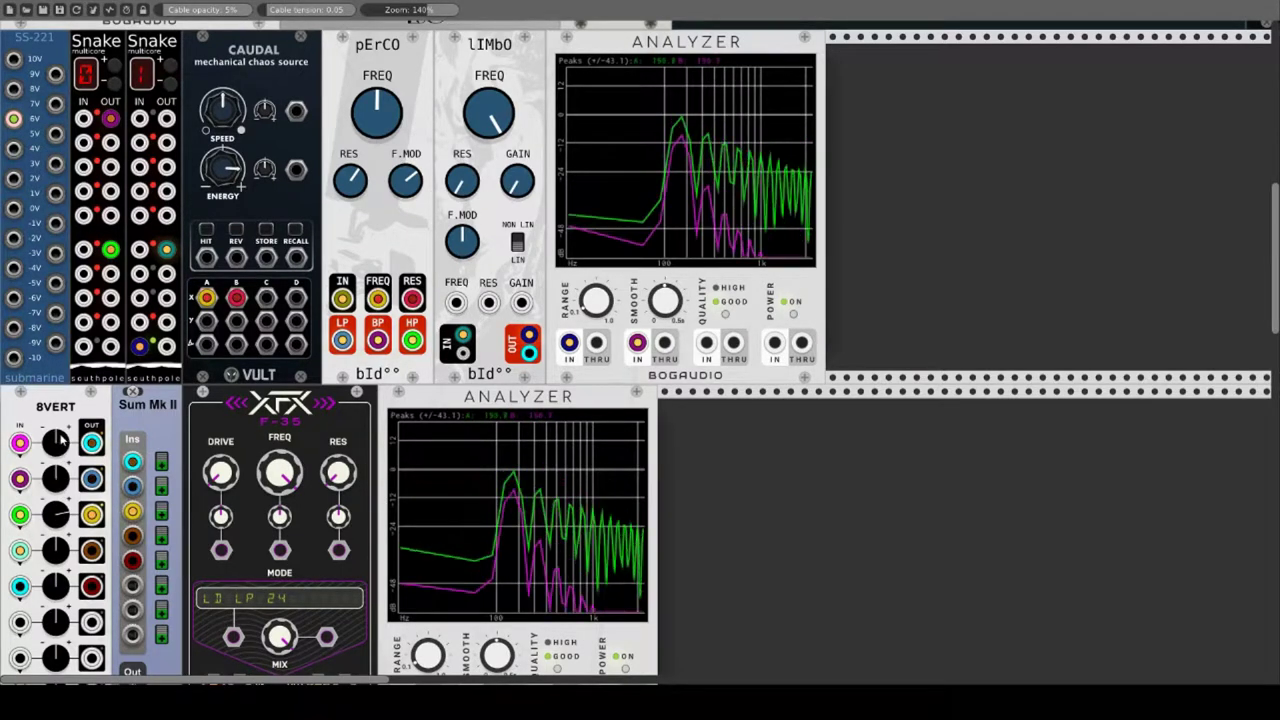
Step: Compare pErCO's outputs through the second and third 8VERT channels while adjusting FREQ, and bring up the fourth channel
right_click(60, 519)
drag(60, 479, 60, 300)
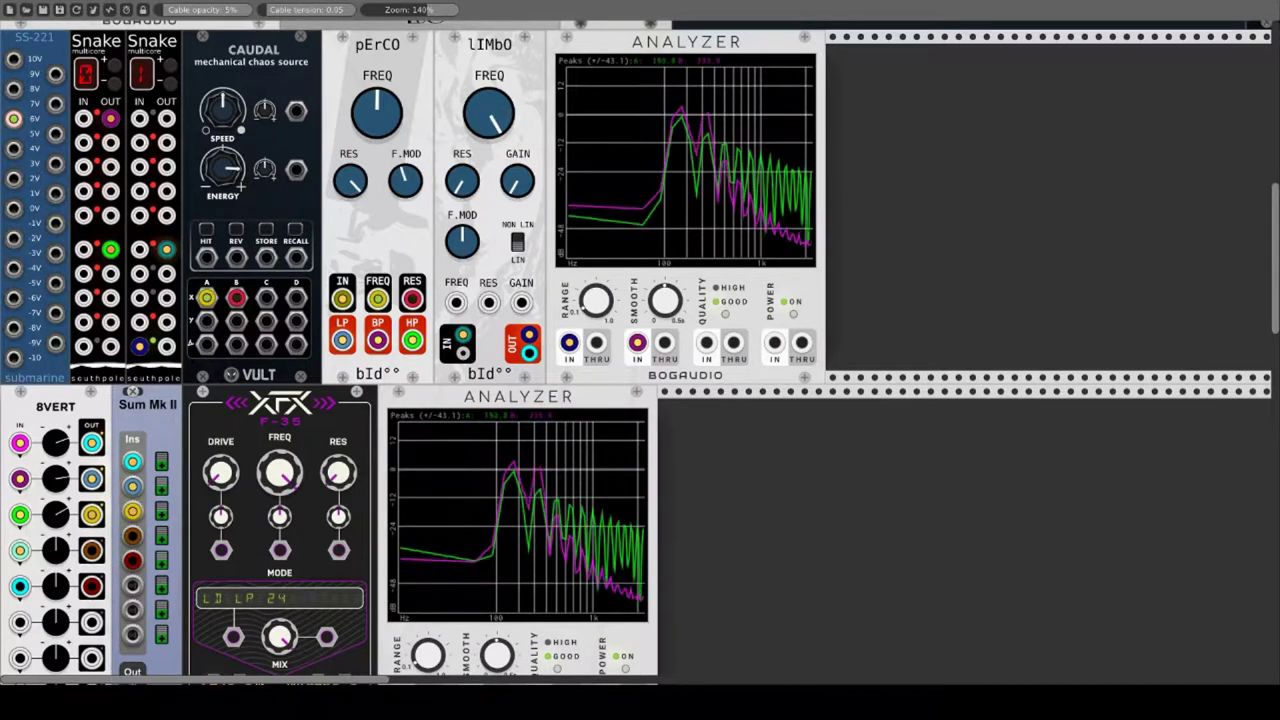
drag(379, 112, 379, 122)
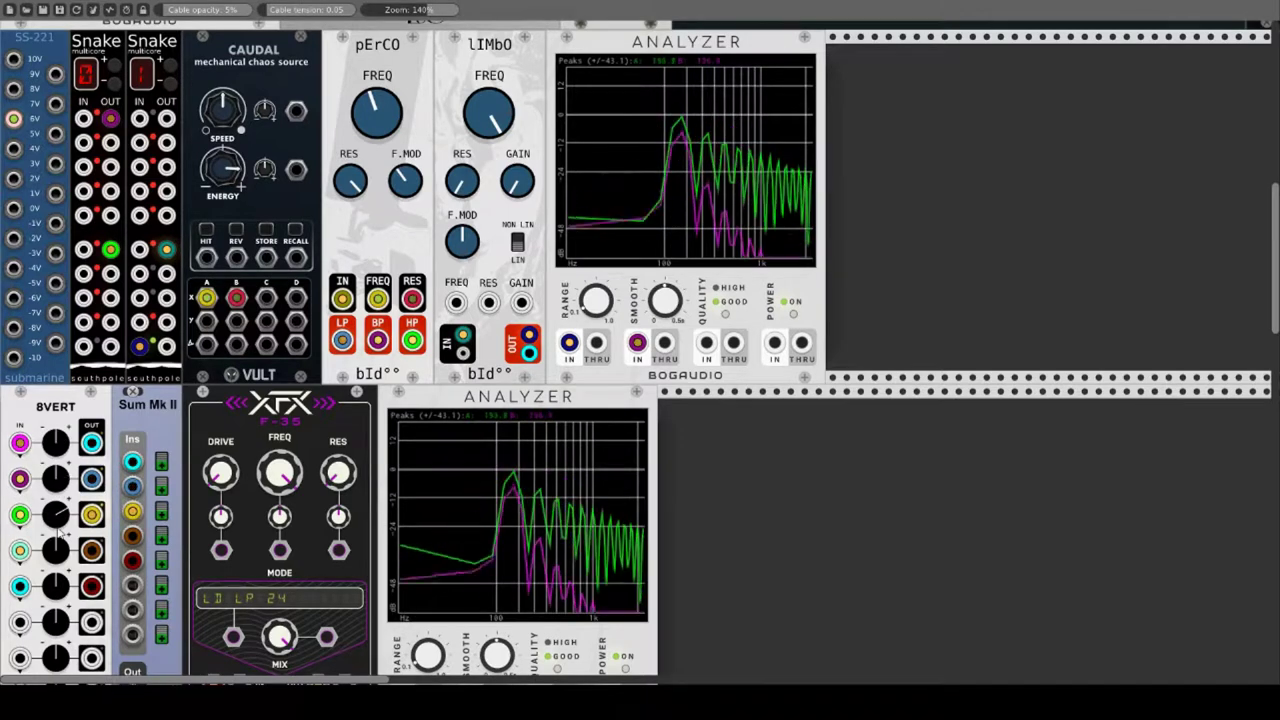
drag(56, 550, 56, 500)
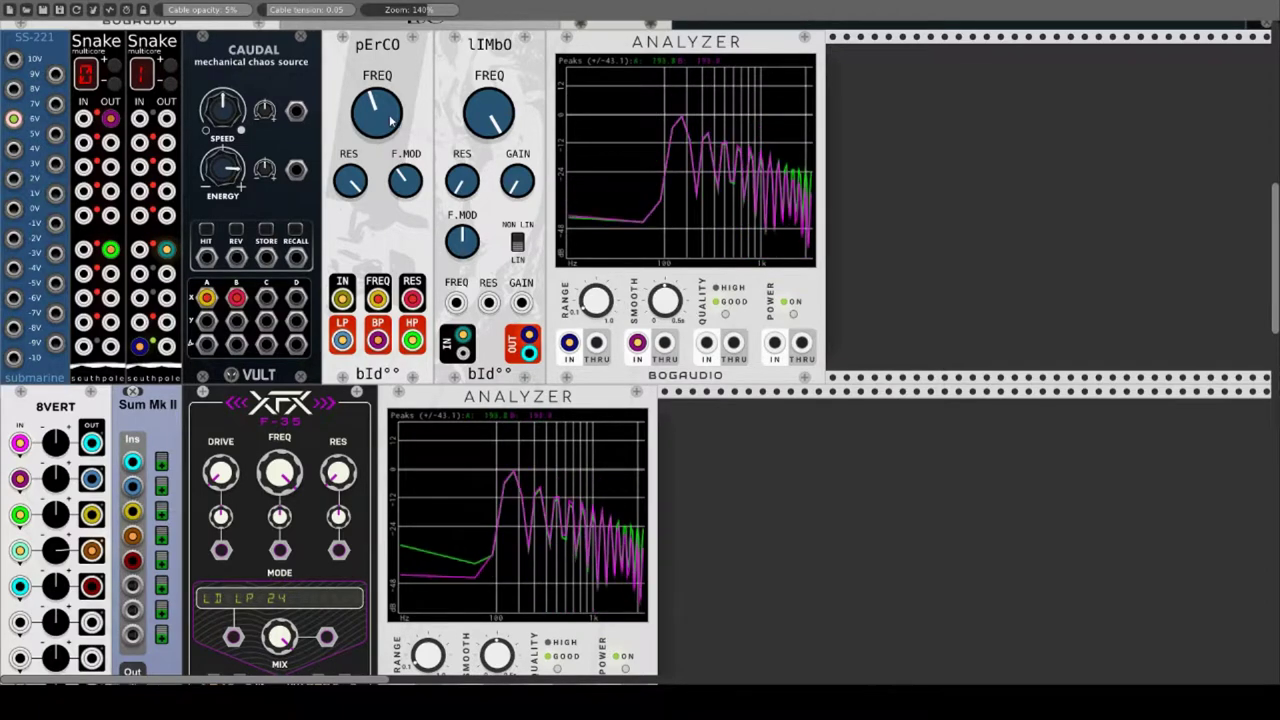
Step: Try pErCO's FREQ at maximum and initialize the module
drag(378, 113, 378, 40)
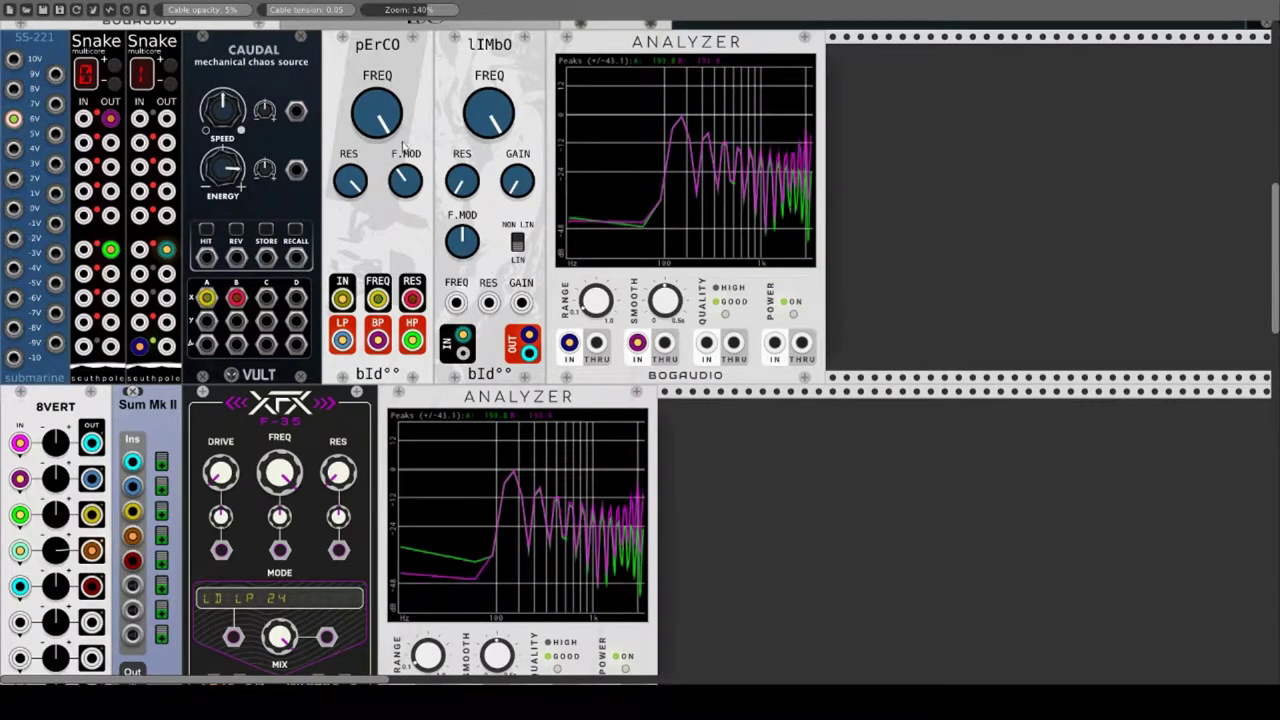
right_click(384, 55)
key(Escape)
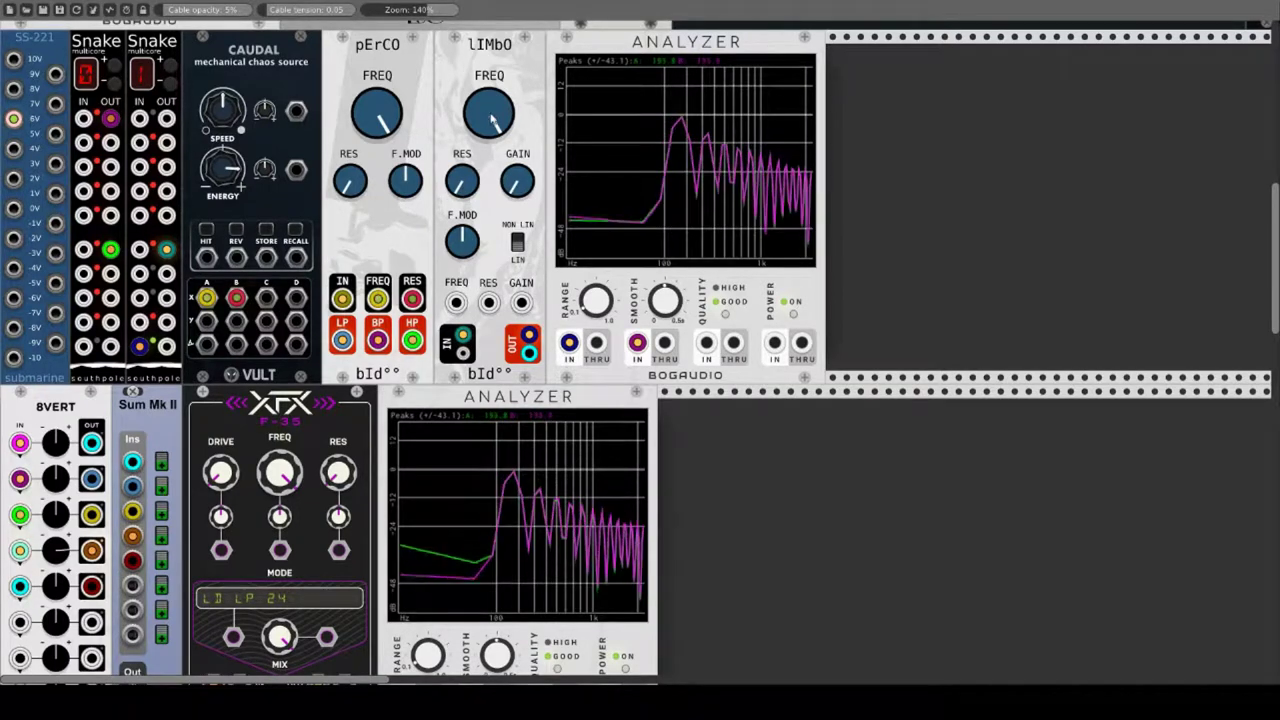
Step: Raise lIMbO's RES to maximum, turn up its GAIN, and patch Caudal's row X output C to its GAIN input
mouse_move(489, 117)
mouse_down()
mouse_move(489, 230)
mouse_move(489, 117)
mouse_up()
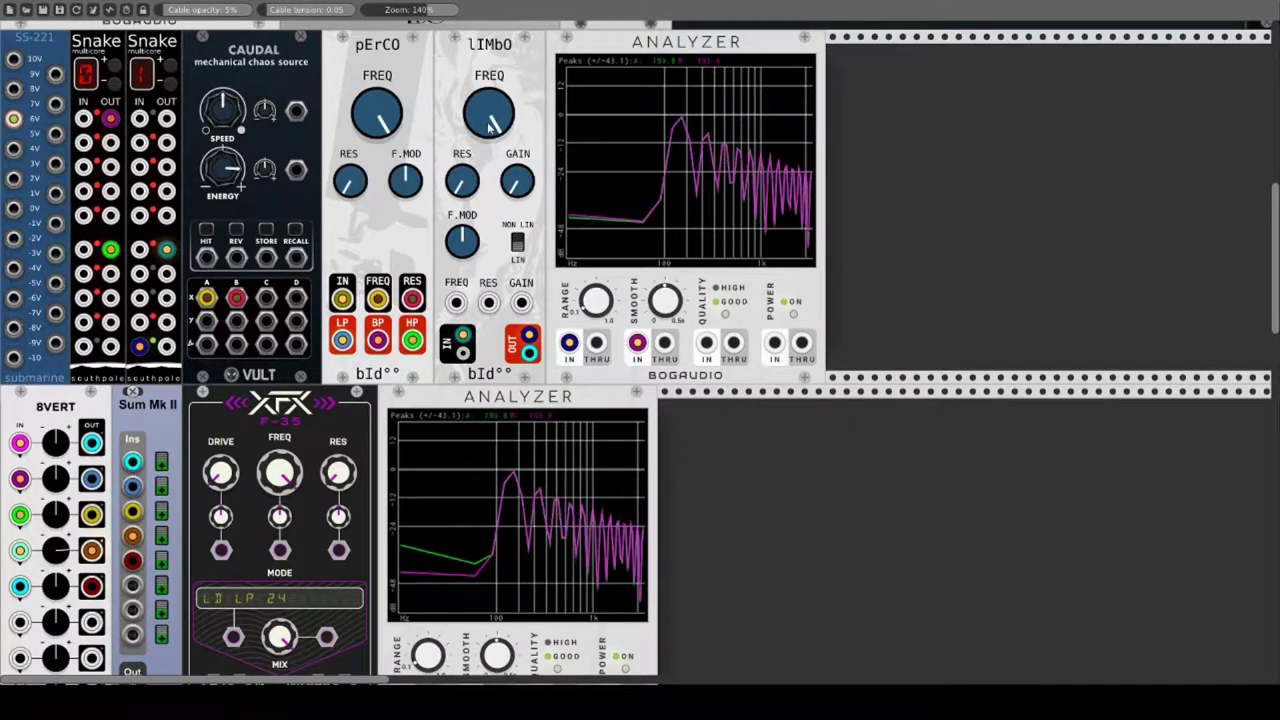
mouse_move(462, 181)
mouse_down()
mouse_move(462, 195)
mouse_move(462, 161)
mouse_up()
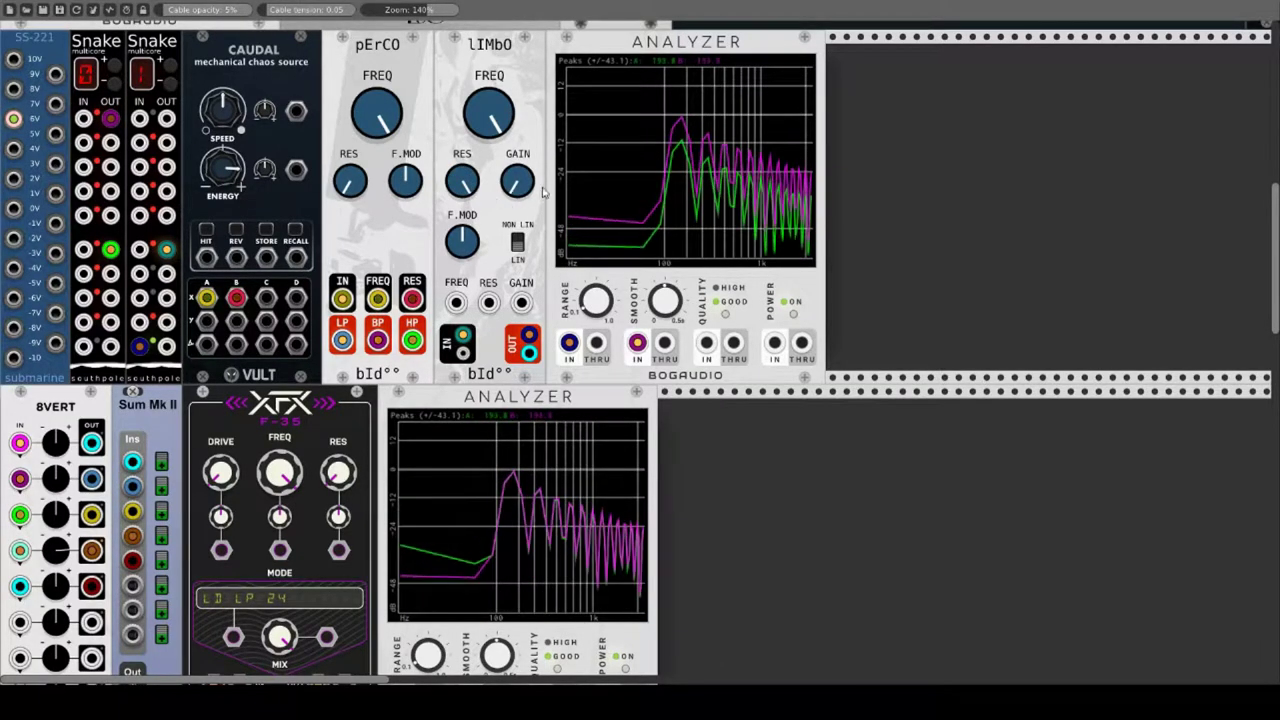
drag(527, 187, 527, 172)
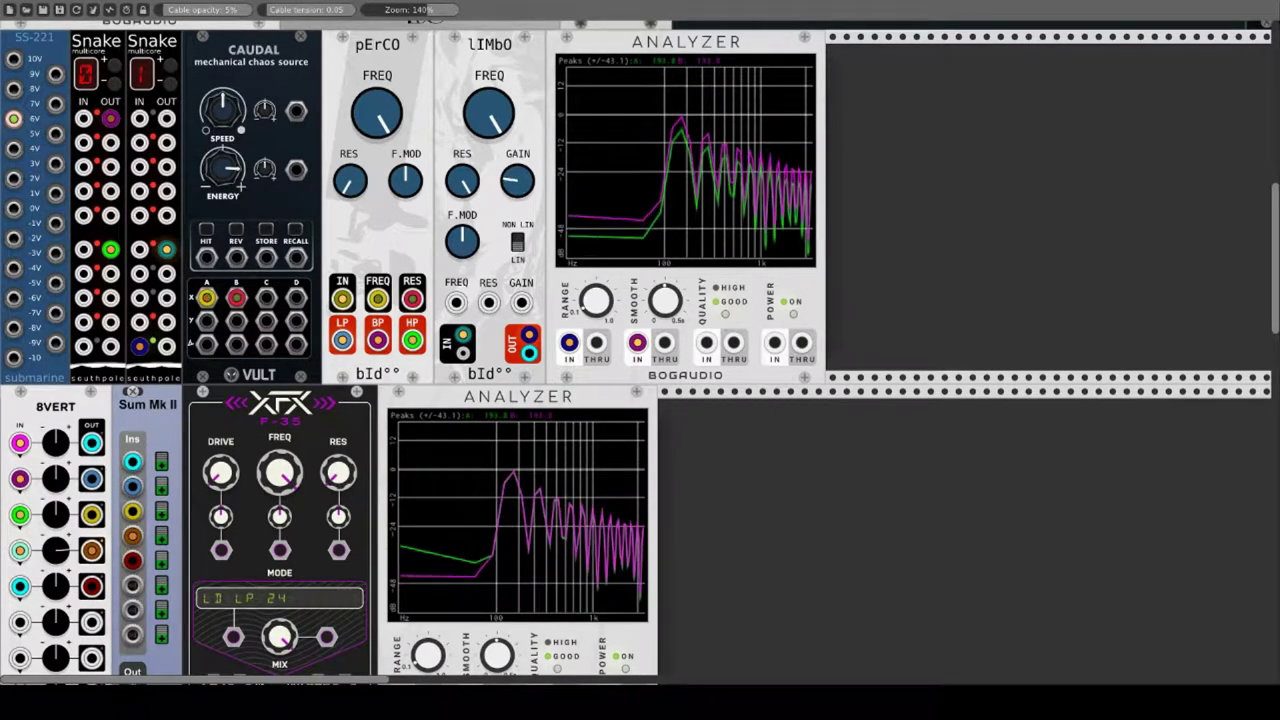
drag(521, 302, 266, 297)
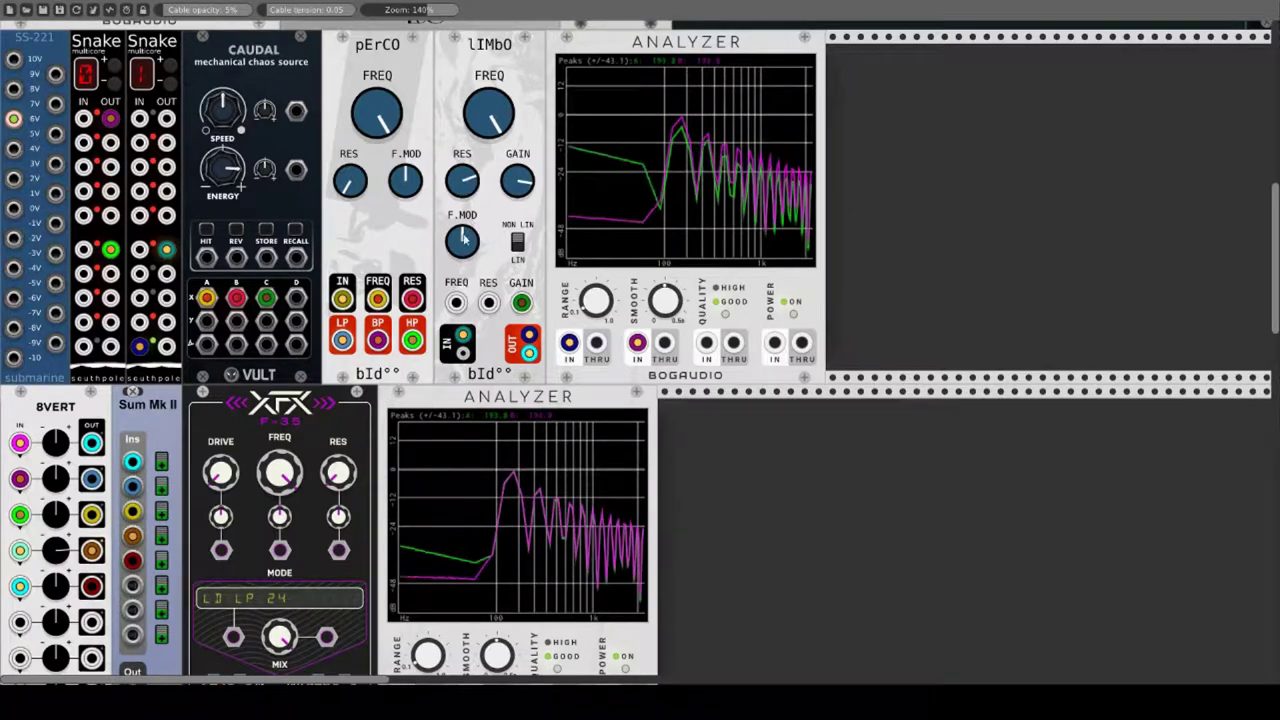
Step: Adjust lIMbO's FREQ, RES, F.MOD and GAIN, and patch Caudal's D outputs from rows X and Y to its FREQ and RES inputs
mouse_move(489, 113)
mouse_down()
mouse_move(489, 134)
mouse_move(493, 114)
mouse_up()
drag(462, 181, 462, 161)
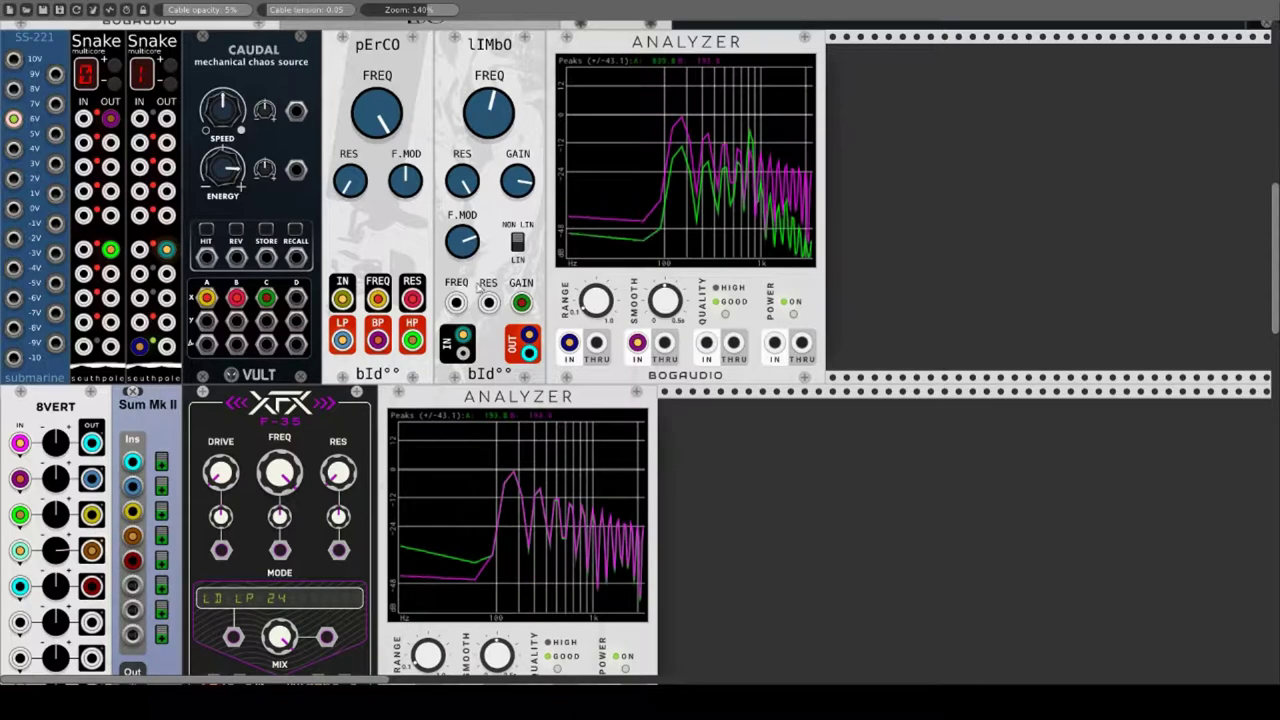
drag(456, 302, 296, 298)
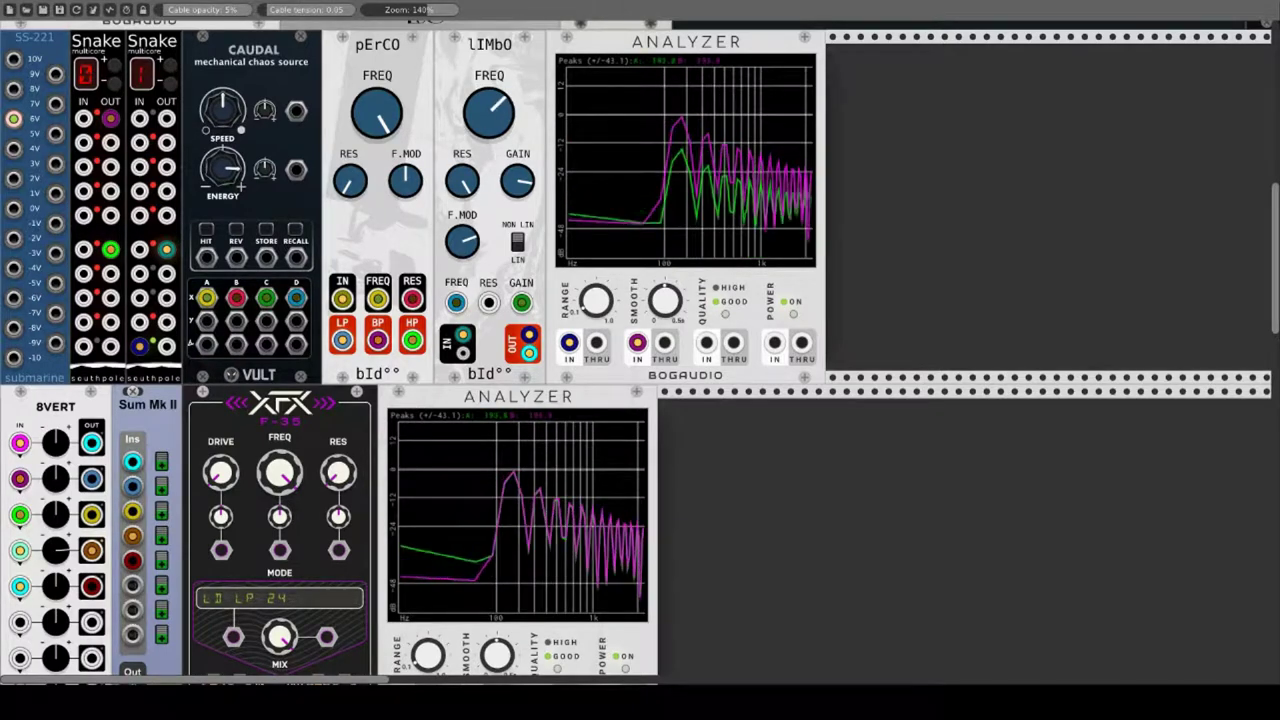
drag(488, 302, 296, 320)
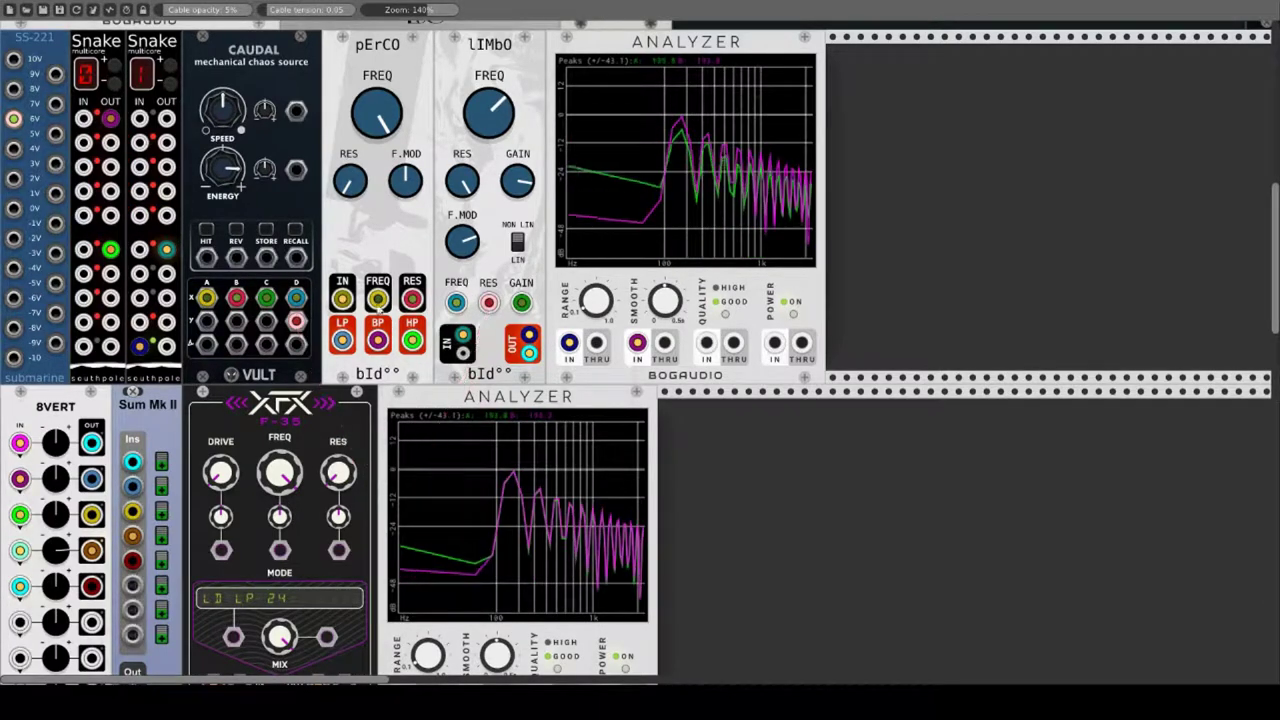
drag(459, 245, 459, 275)
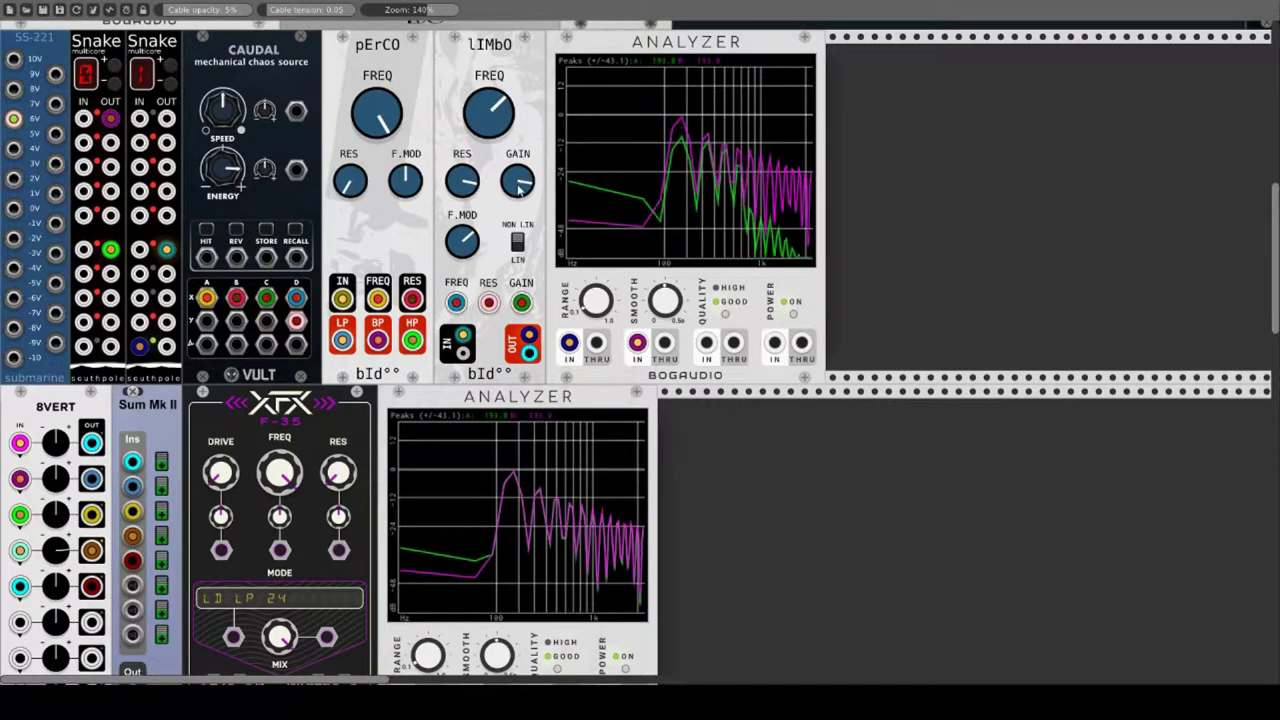
drag(518, 190, 518, 220)
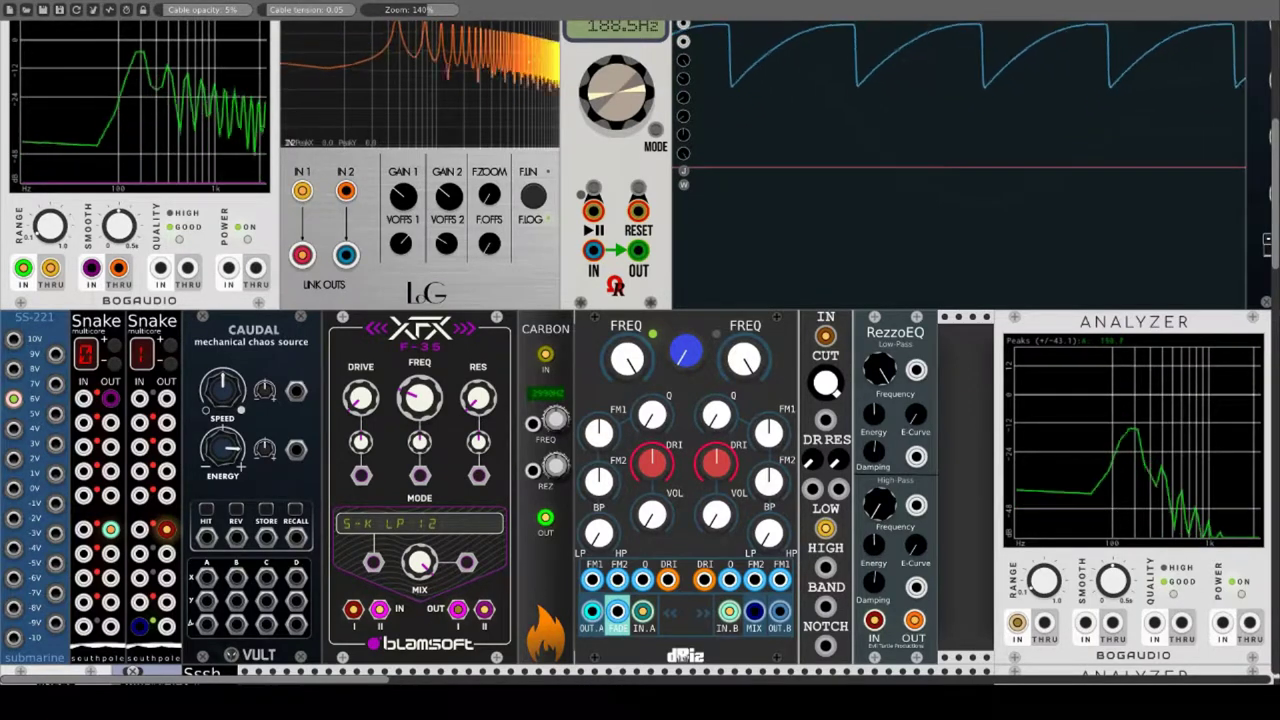
Step: Examine the XFX F-35's module options and its available filter modes, including the Transistor Ladder and Dual Resonator types
right_click(374, 339)
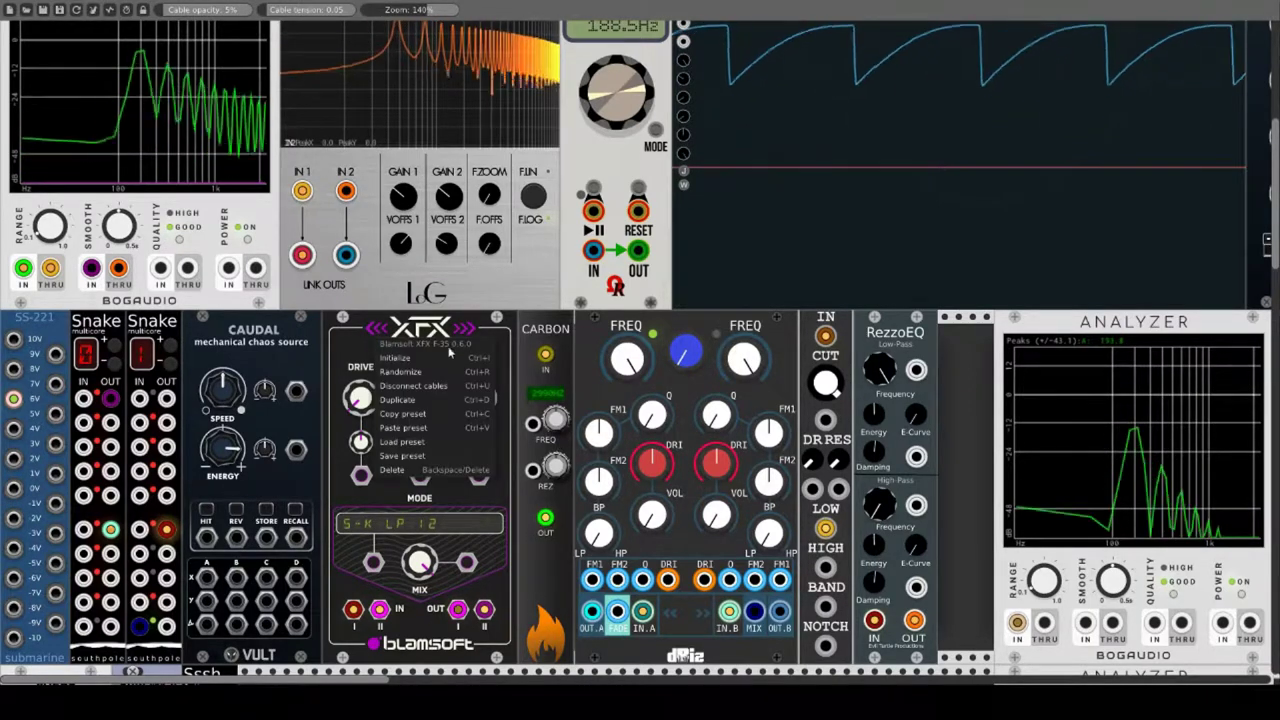
click(358, 344)
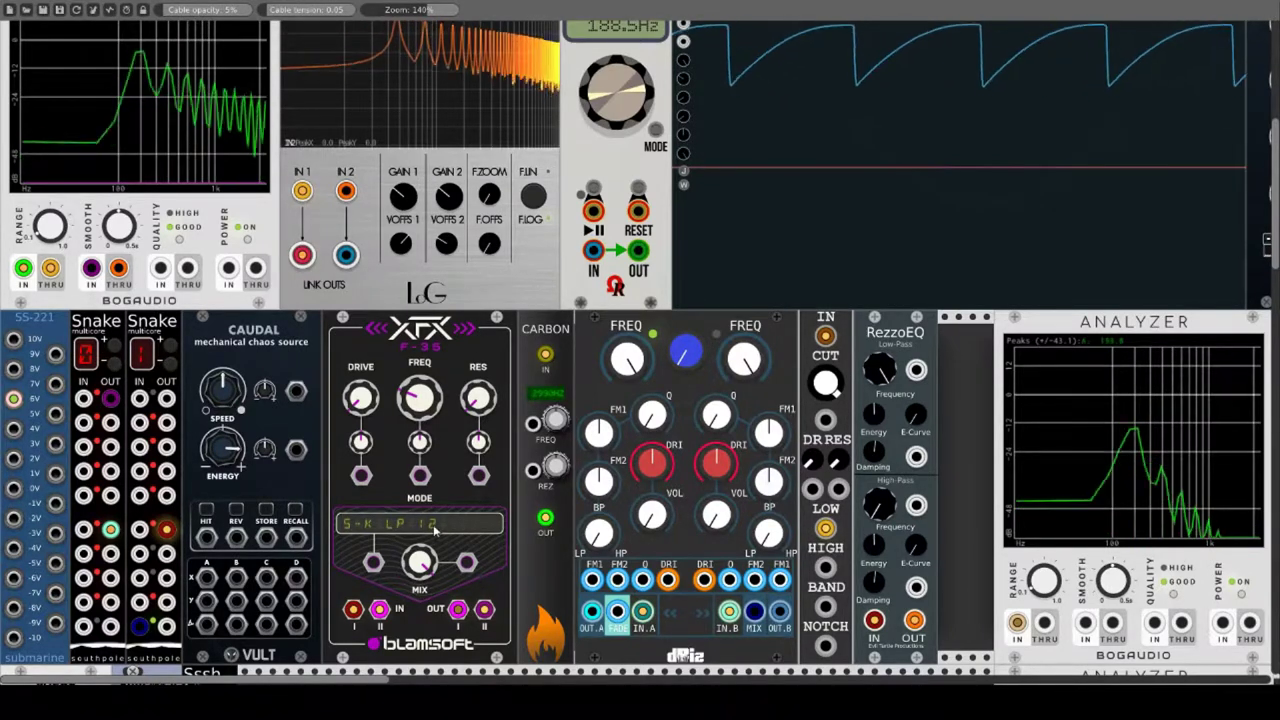
click(369, 527)
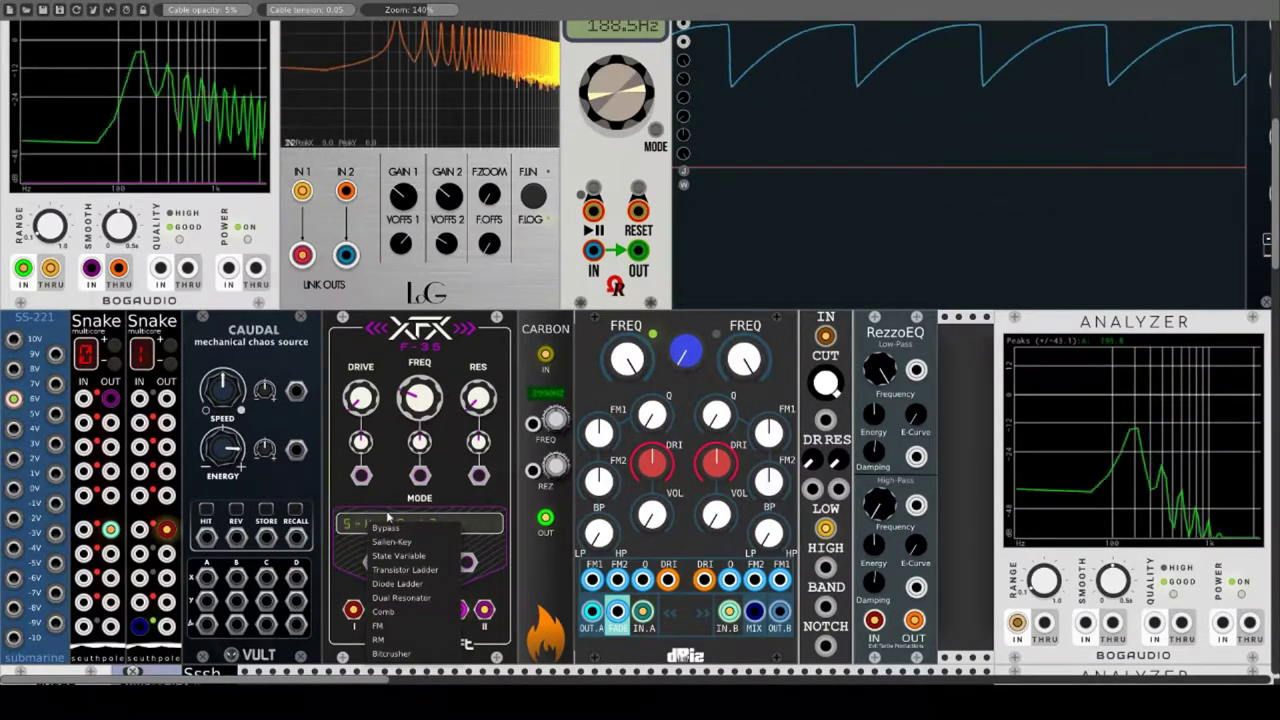
mouse_move(399, 542)
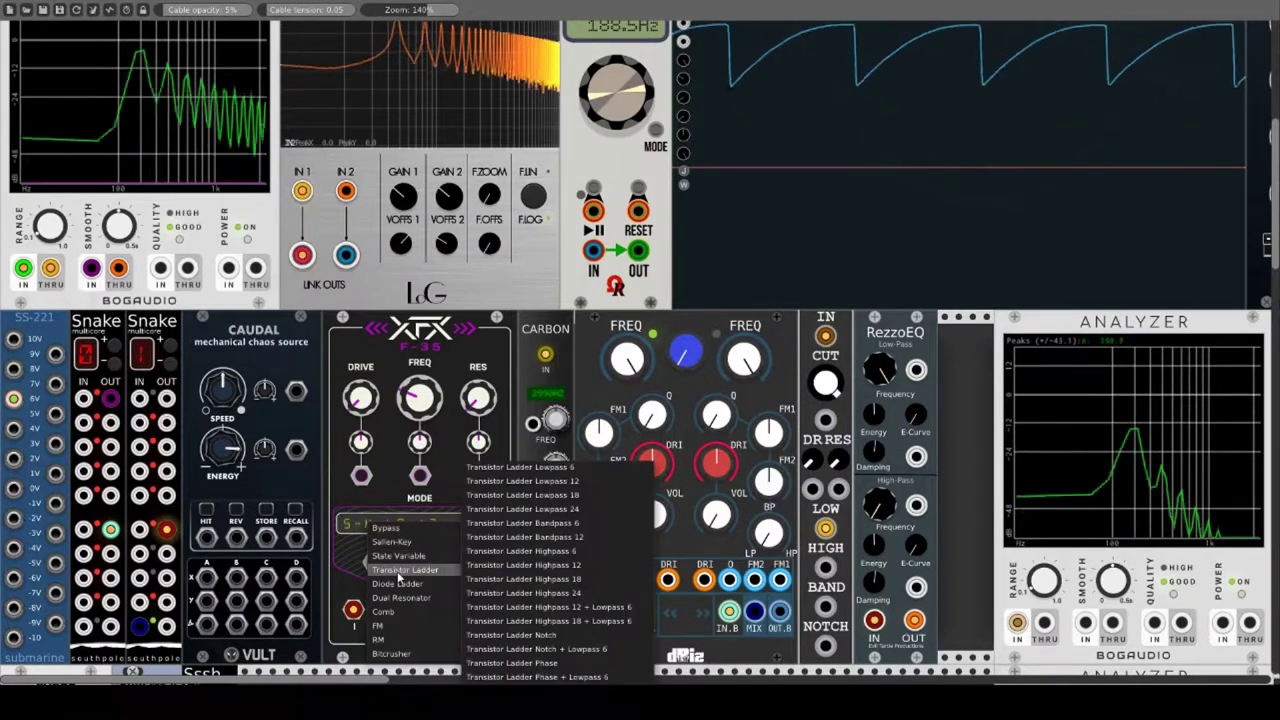
mouse_move(398, 597)
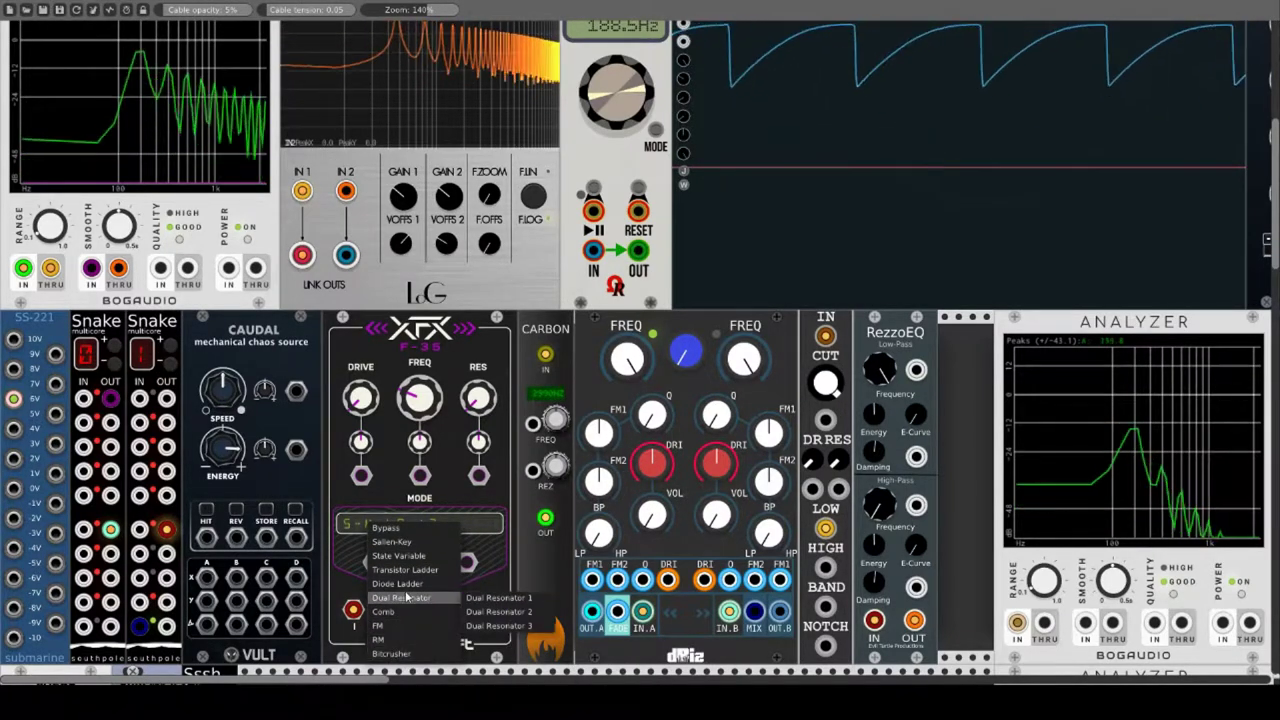
click(390, 461)
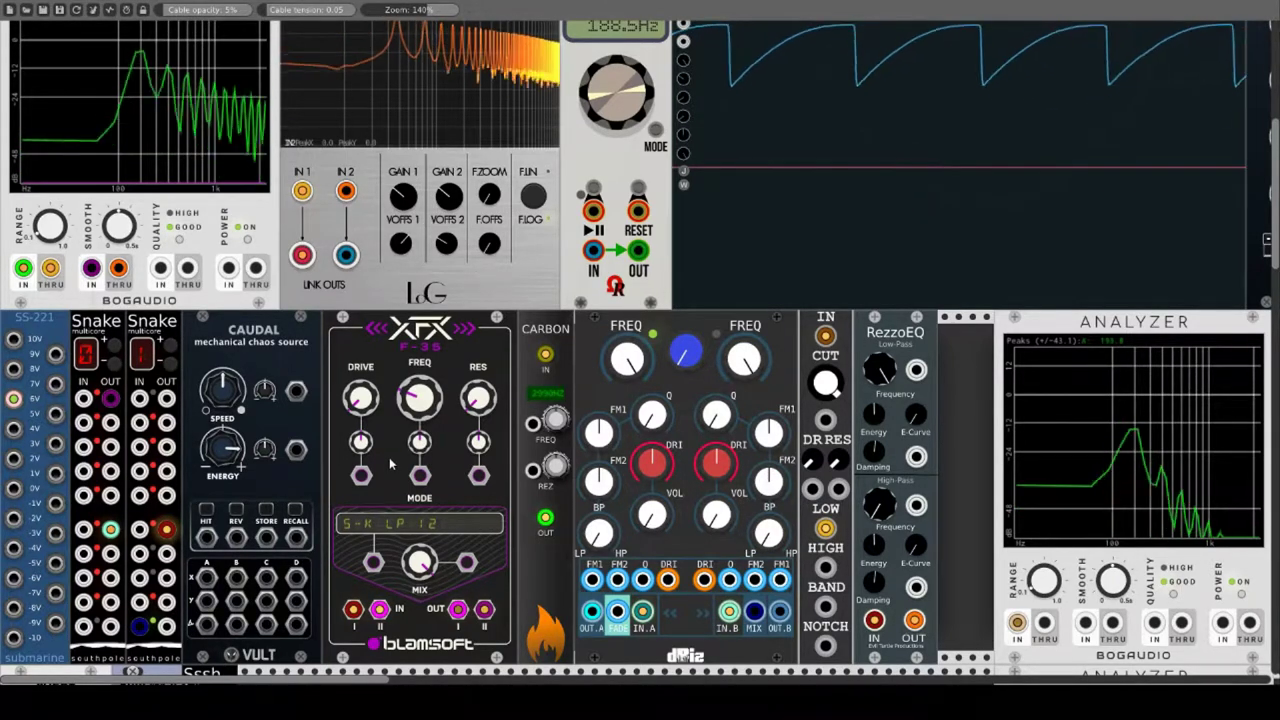
Step: Try the Sallen-Key Highpass 6 filter mode on the XFX F-35
scroll(640, 400, down, 3)
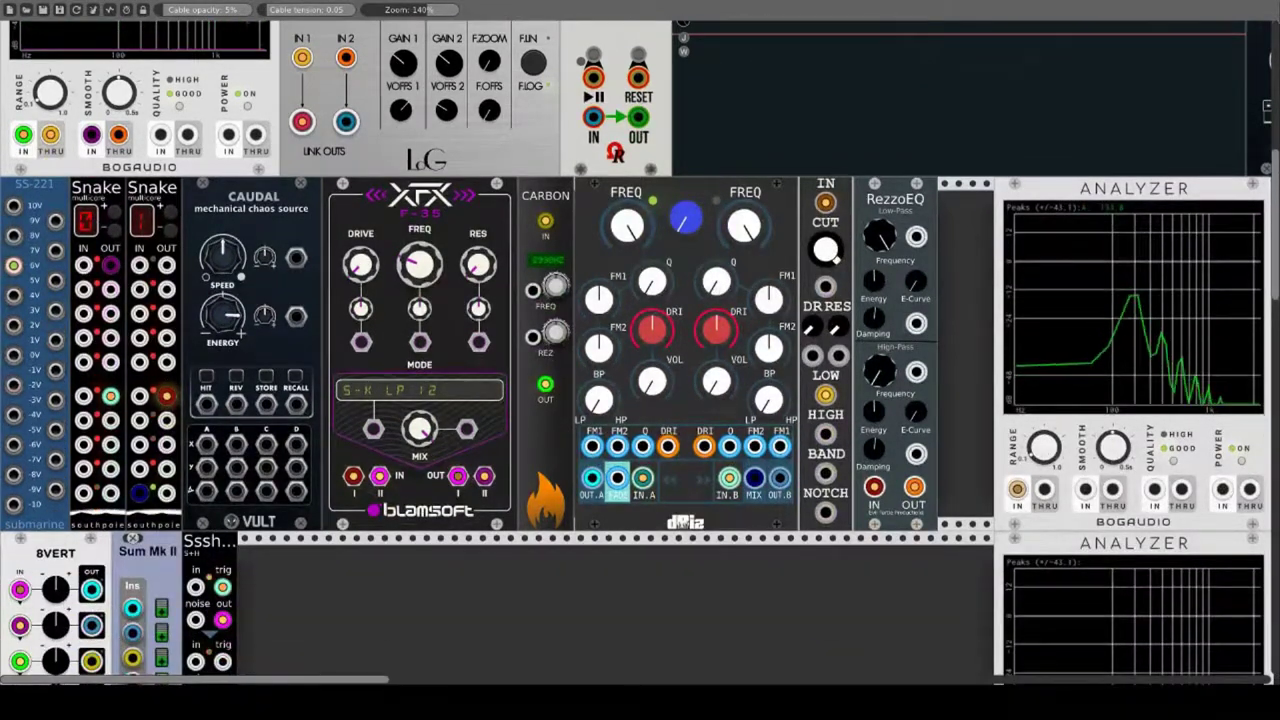
scroll(374, 533, up, 3)
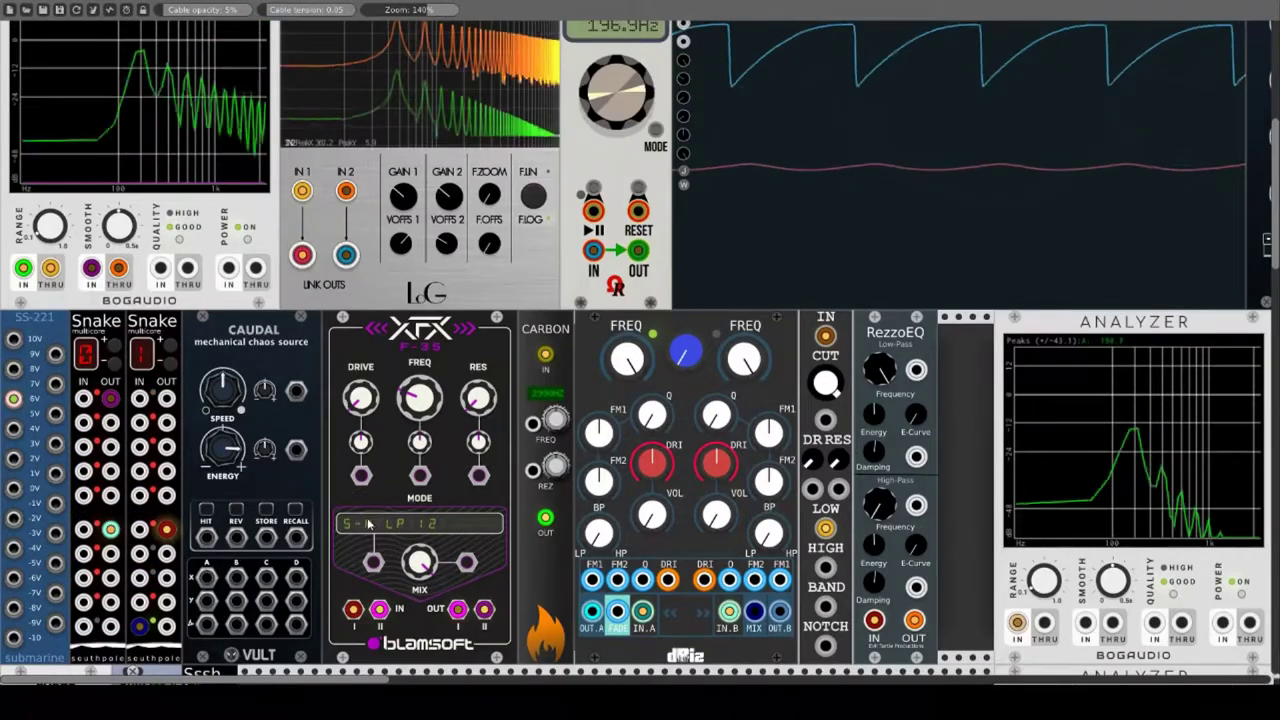
click(374, 533)
mouse_move(396, 547)
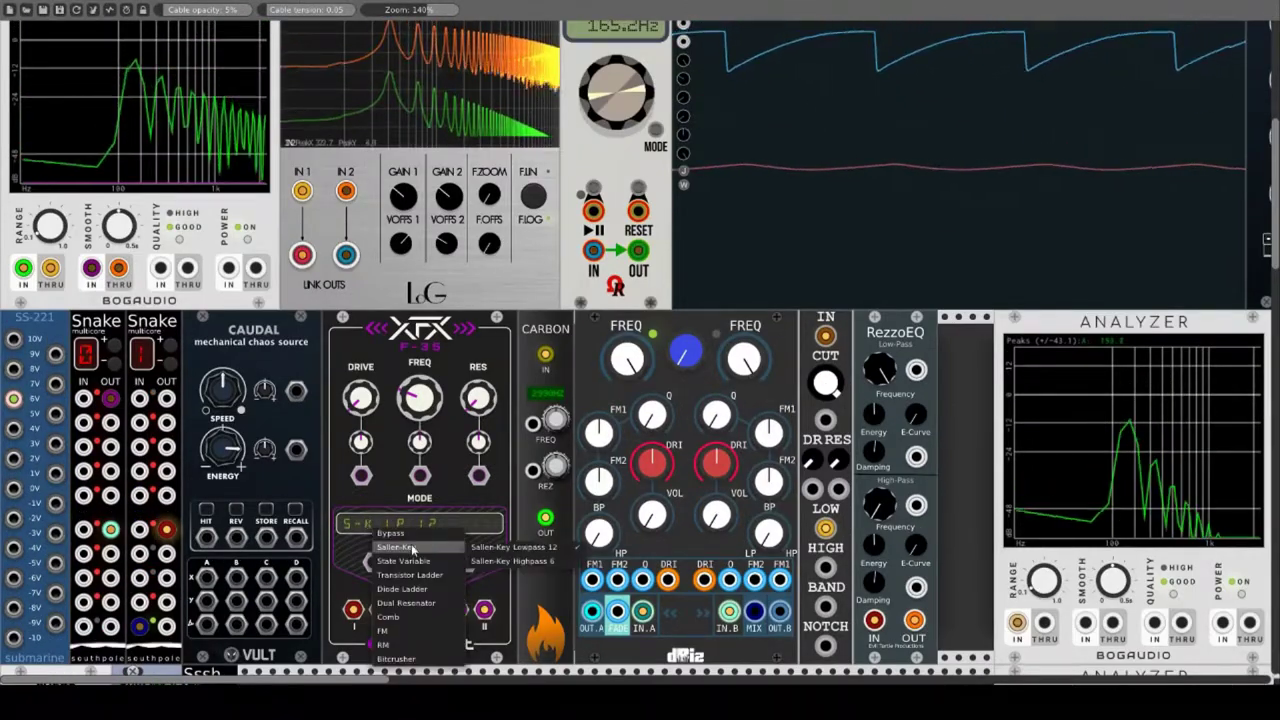
click(511, 563)
scroll(511, 563, down, 3)
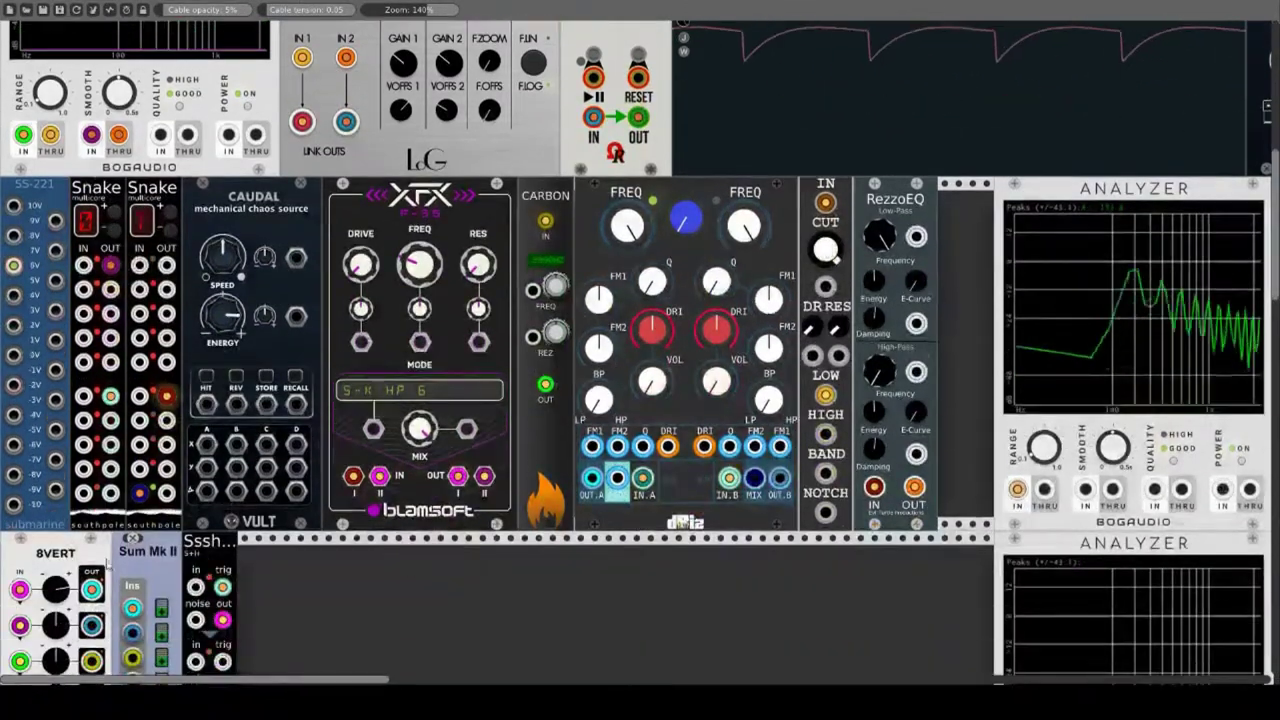
scroll(395, 595, up, 4)
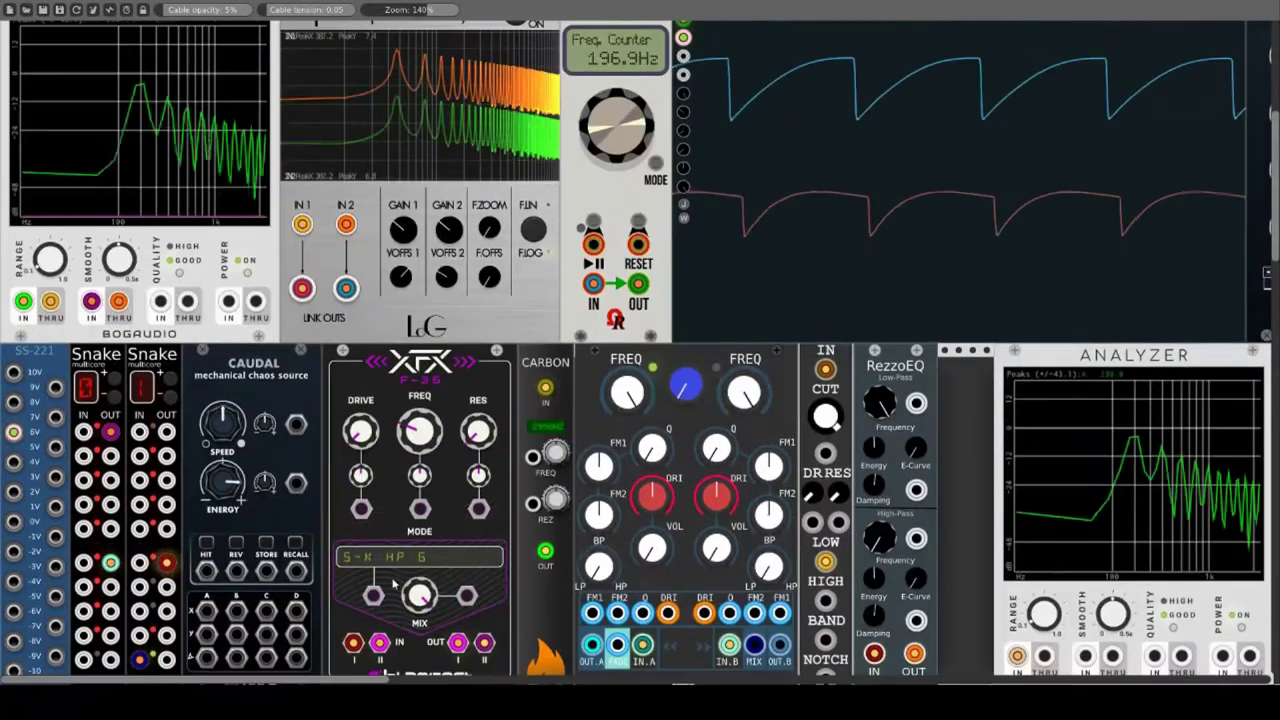
Step: Try the XFX F-35's State Variable Lowpass 12 mode, followed by Transistor Ladder Lowpass 24
click(382, 556)
mouse_move(413, 566)
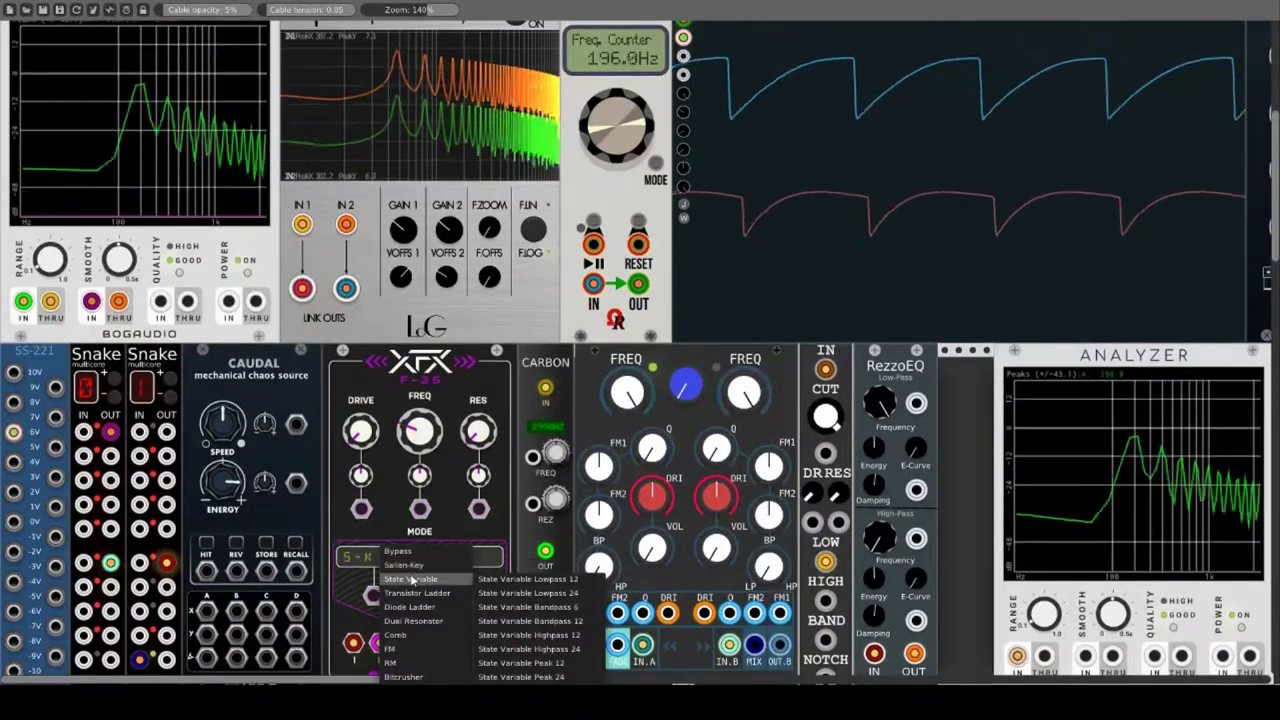
click(505, 578)
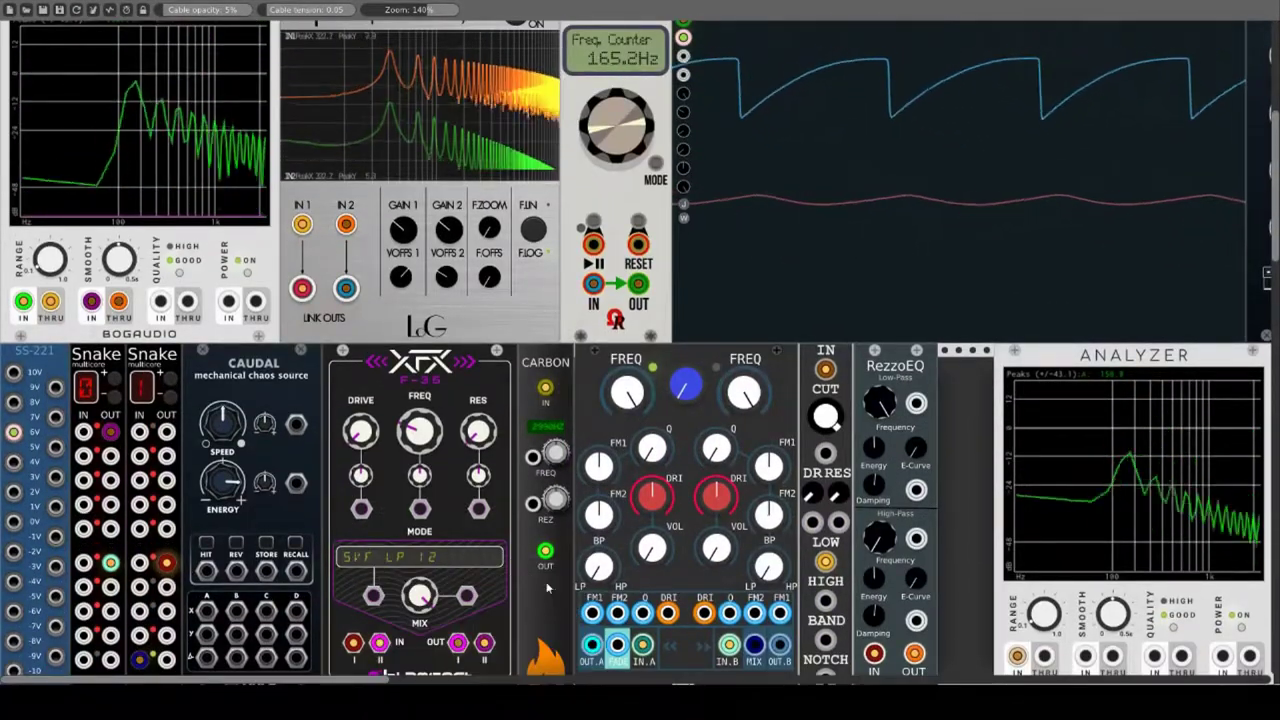
click(386, 556)
mouse_move(440, 594)
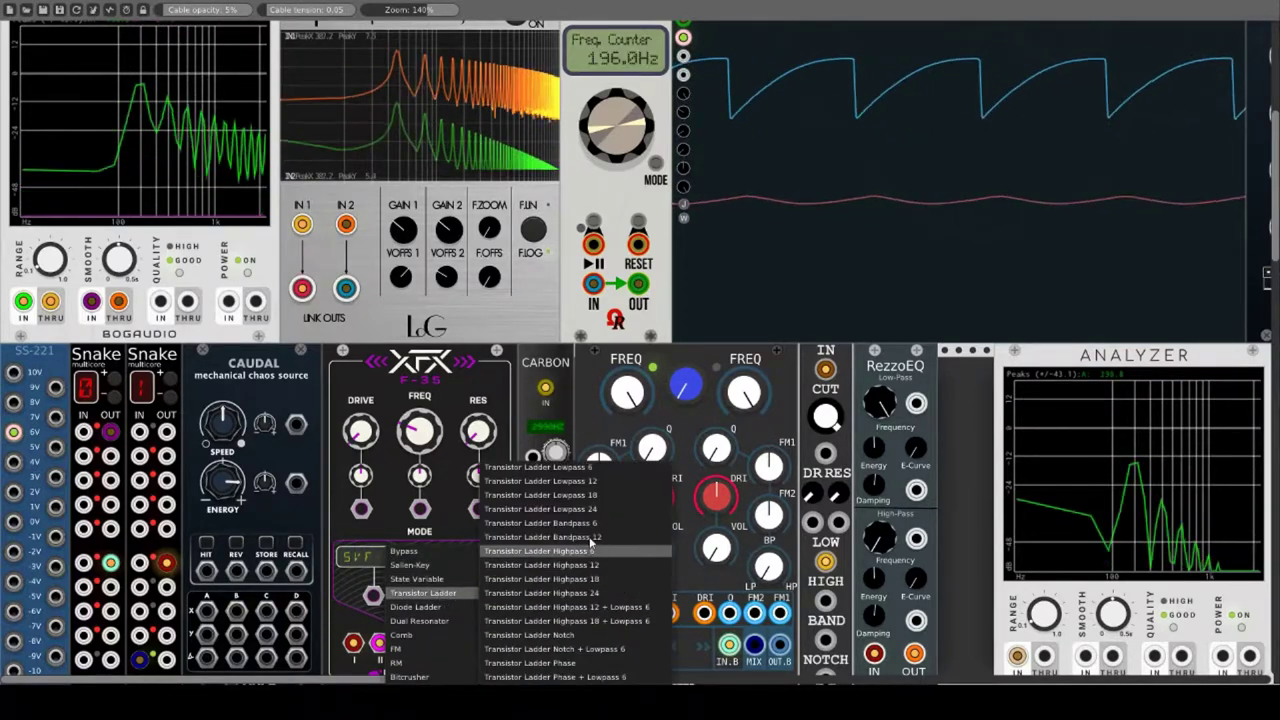
click(590, 509)
scroll(386, 558, down, 1)
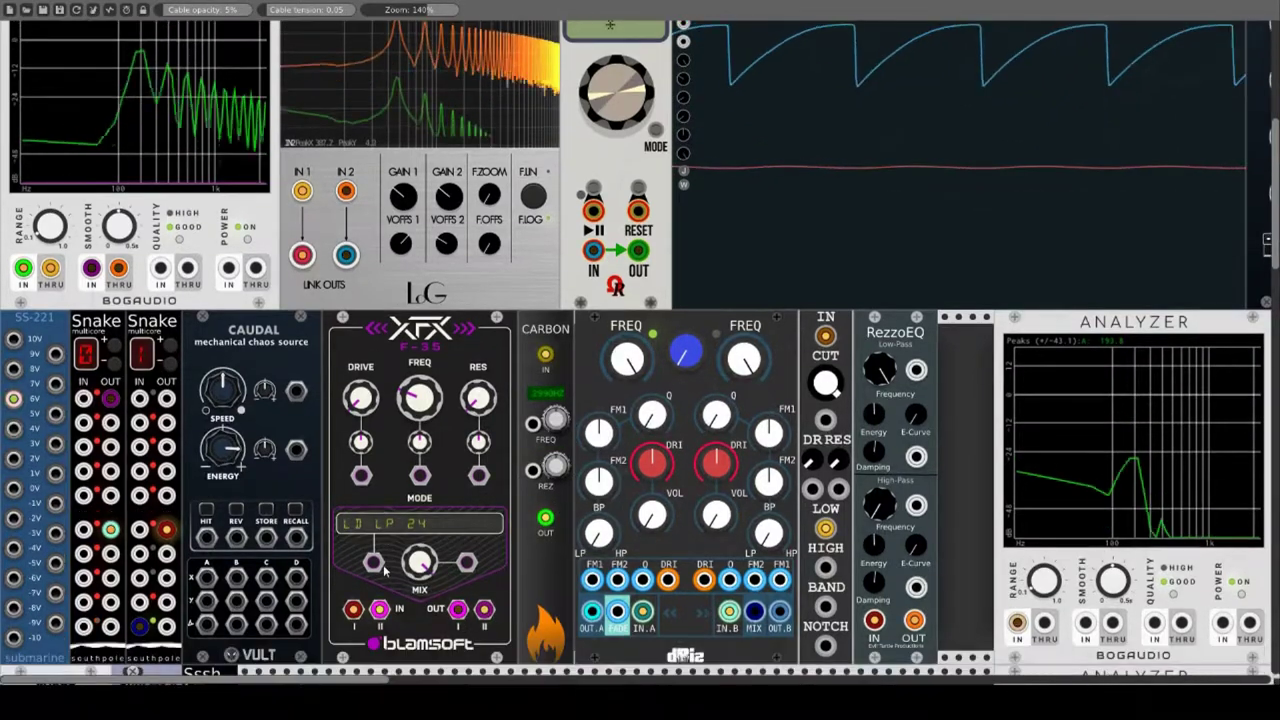
Step: Switch the XFX F-35 to the Diode Ladder mode and raise its FREQ past the midpoint
click(386, 536)
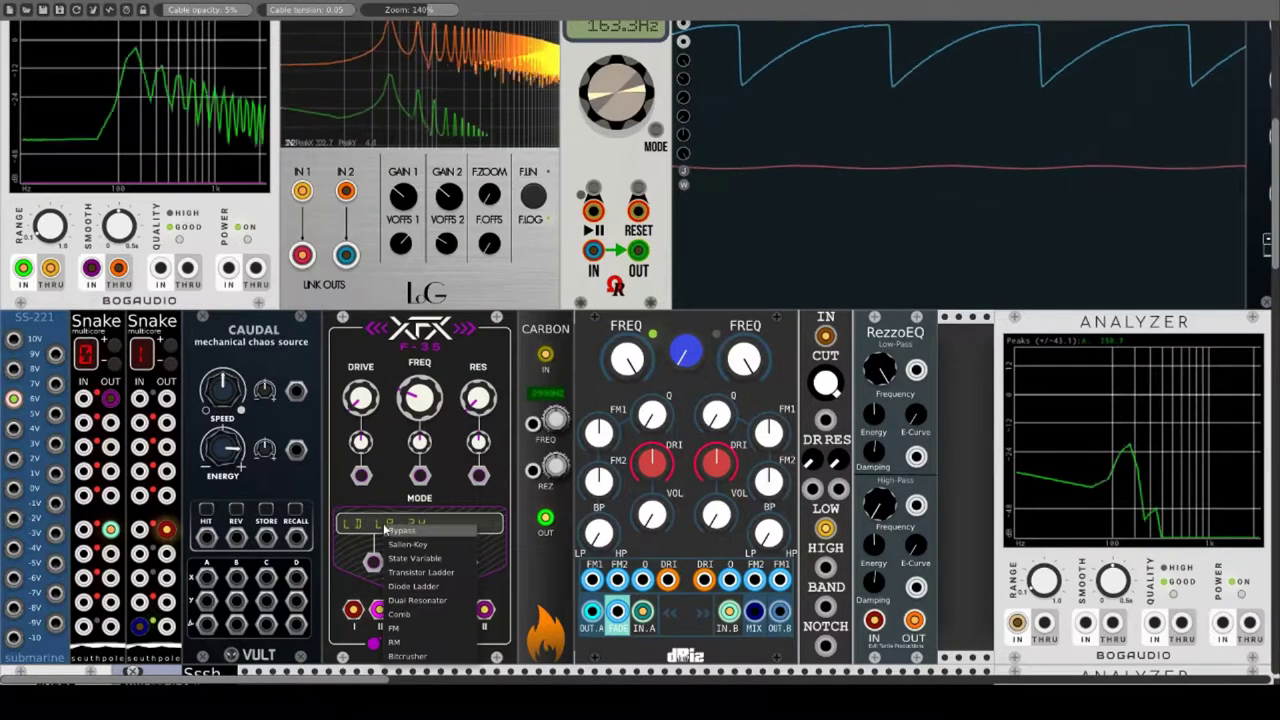
click(430, 587)
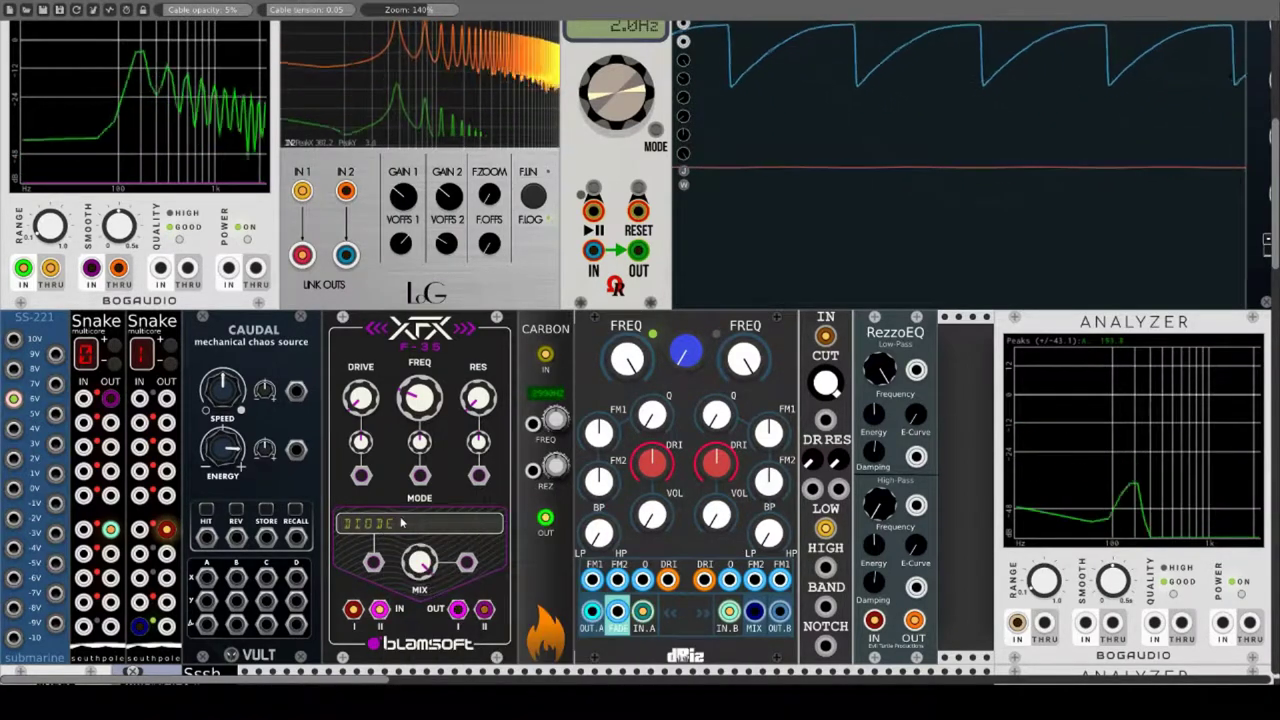
drag(420, 438, 420, 420)
Step: Try the Dual Resonator 1 filter mode on the XFX F-35
click(388, 535)
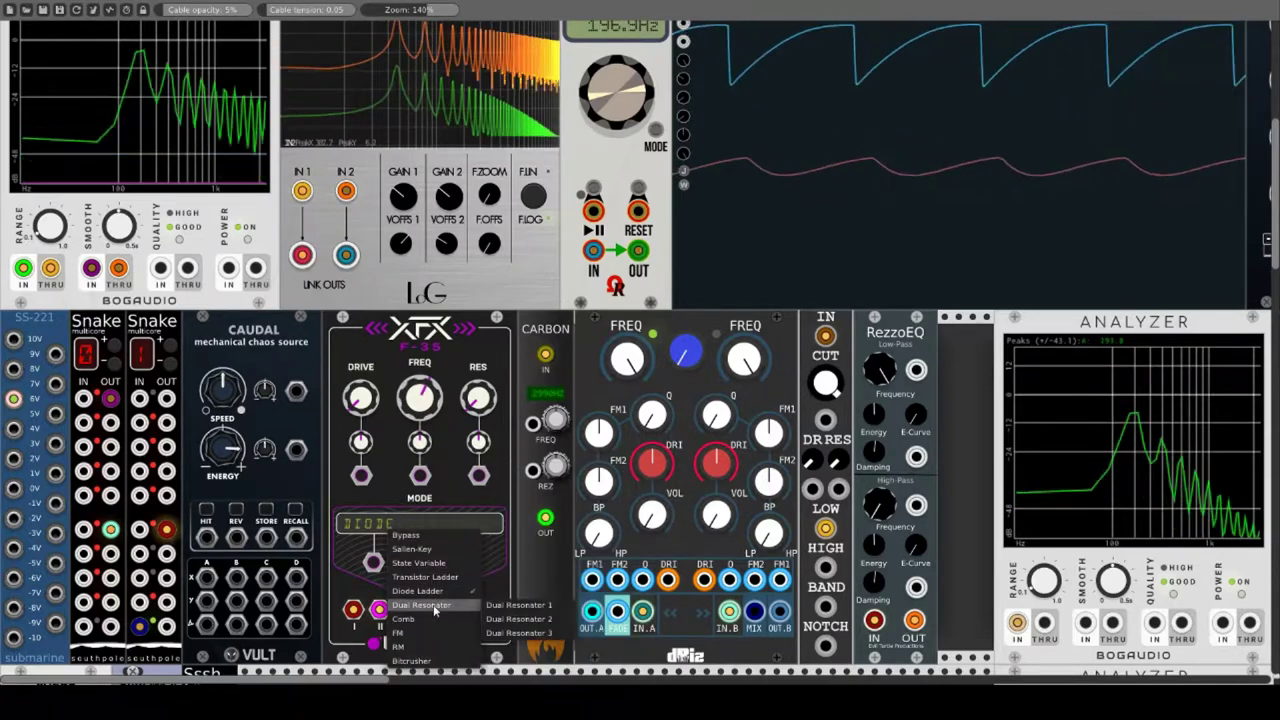
click(435, 605)
click(377, 531)
mouse_move(410, 603)
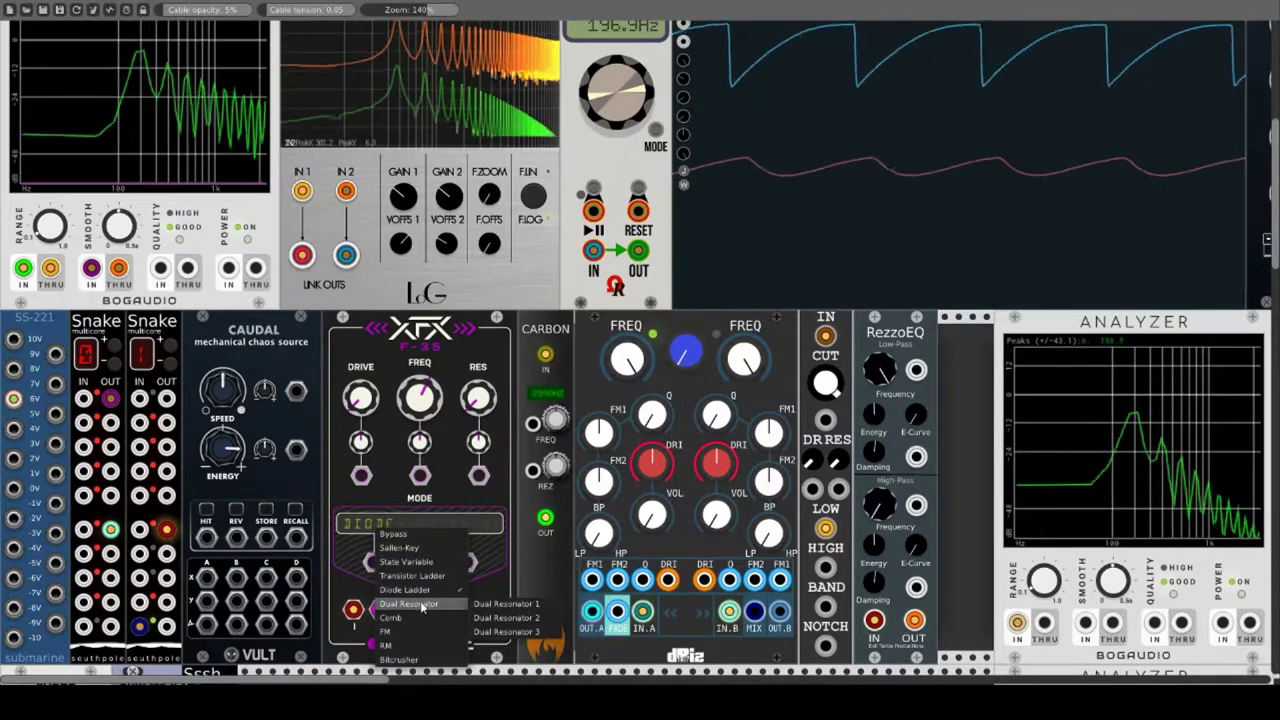
click(515, 605)
Step: Change the XFX F-35's filter mode to FM
click(394, 527)
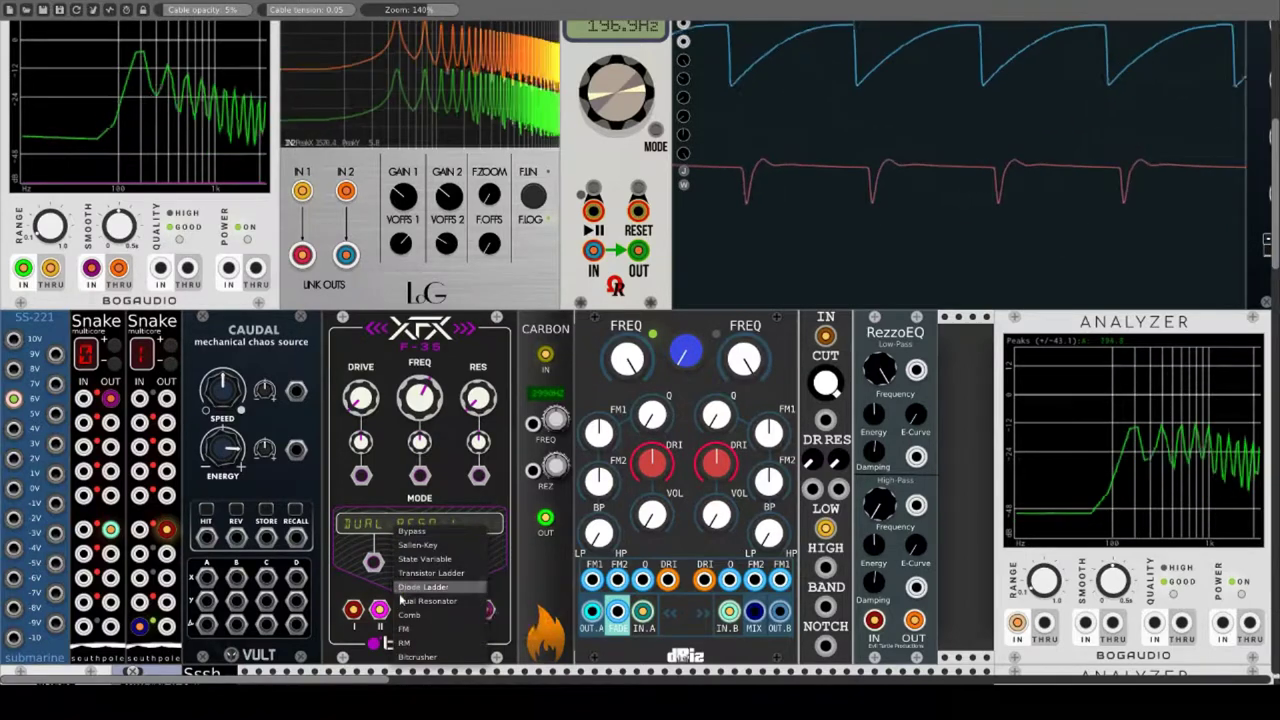
click(408, 600)
click(388, 527)
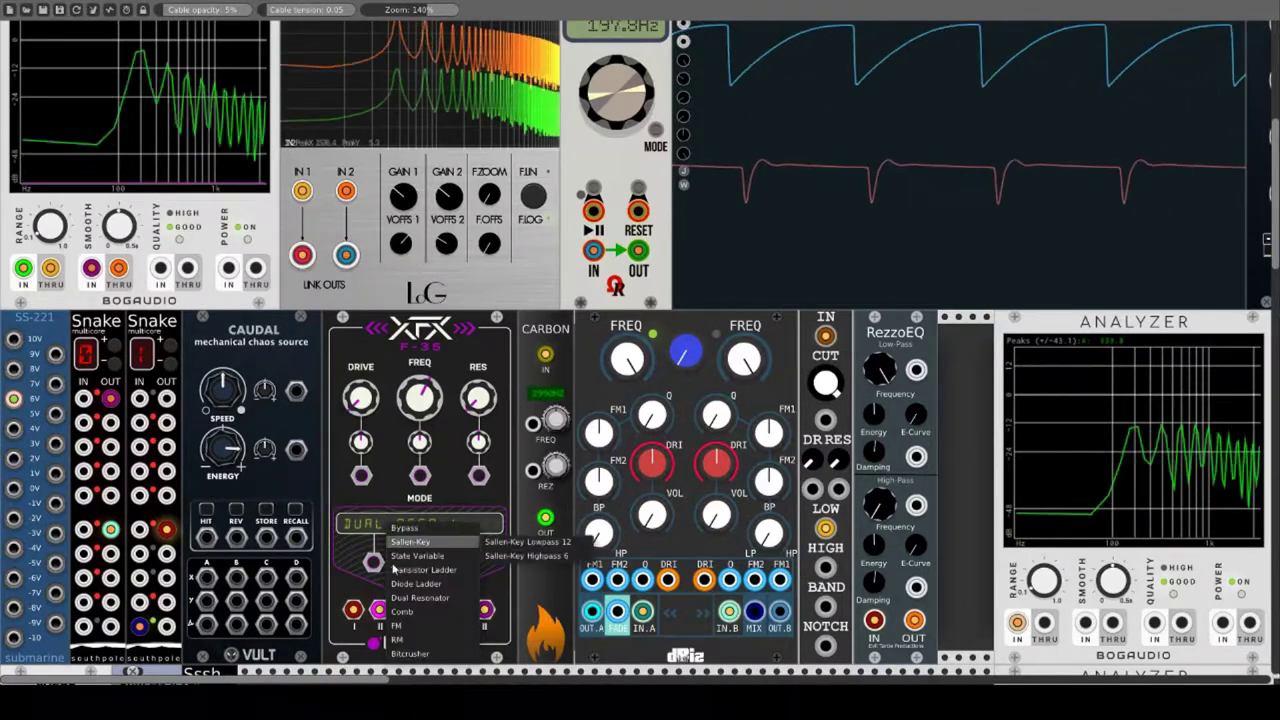
click(402, 628)
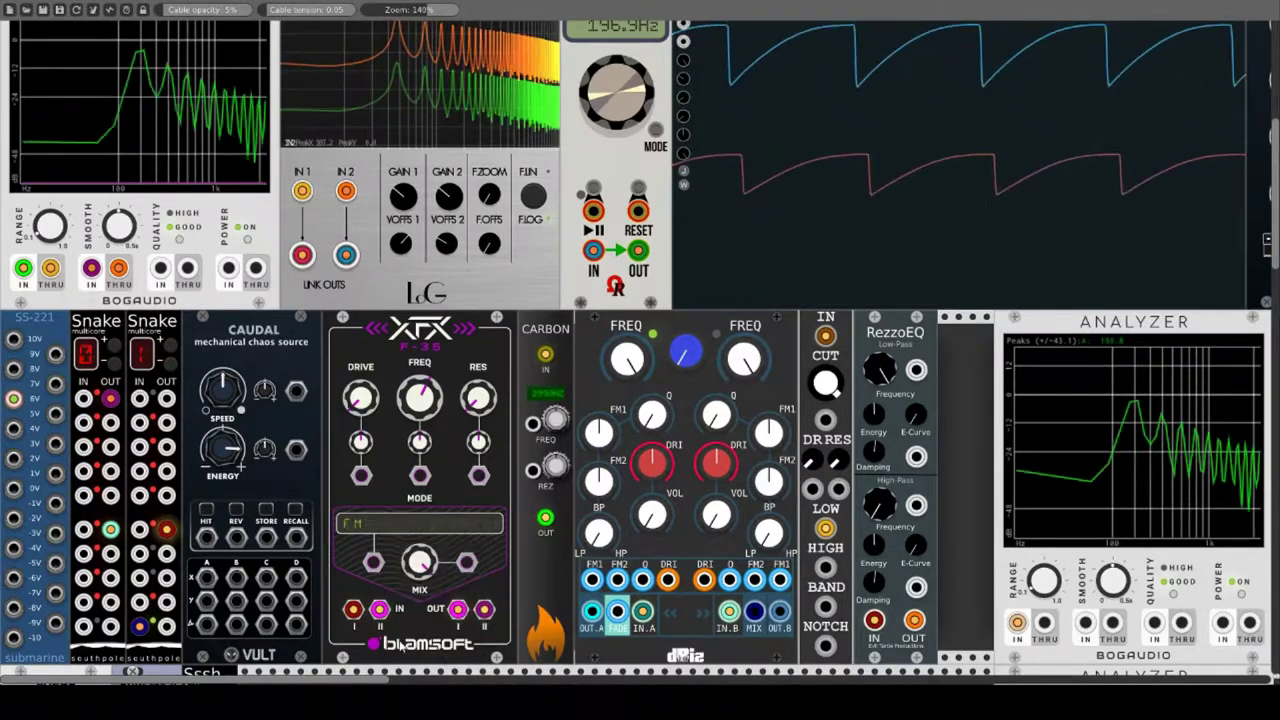
Step: Set the XFX F-35 to RM mode, raise its DRIVE, and adjust its FREQ and RES
click(385, 530)
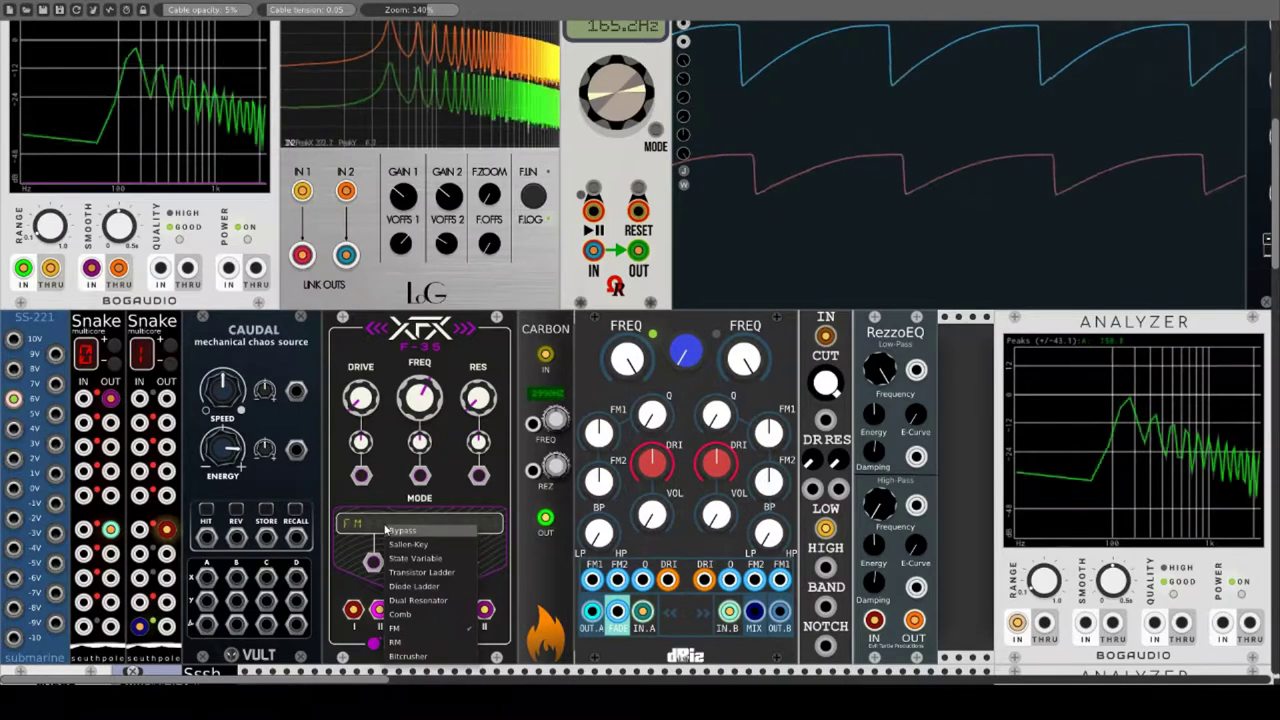
click(415, 640)
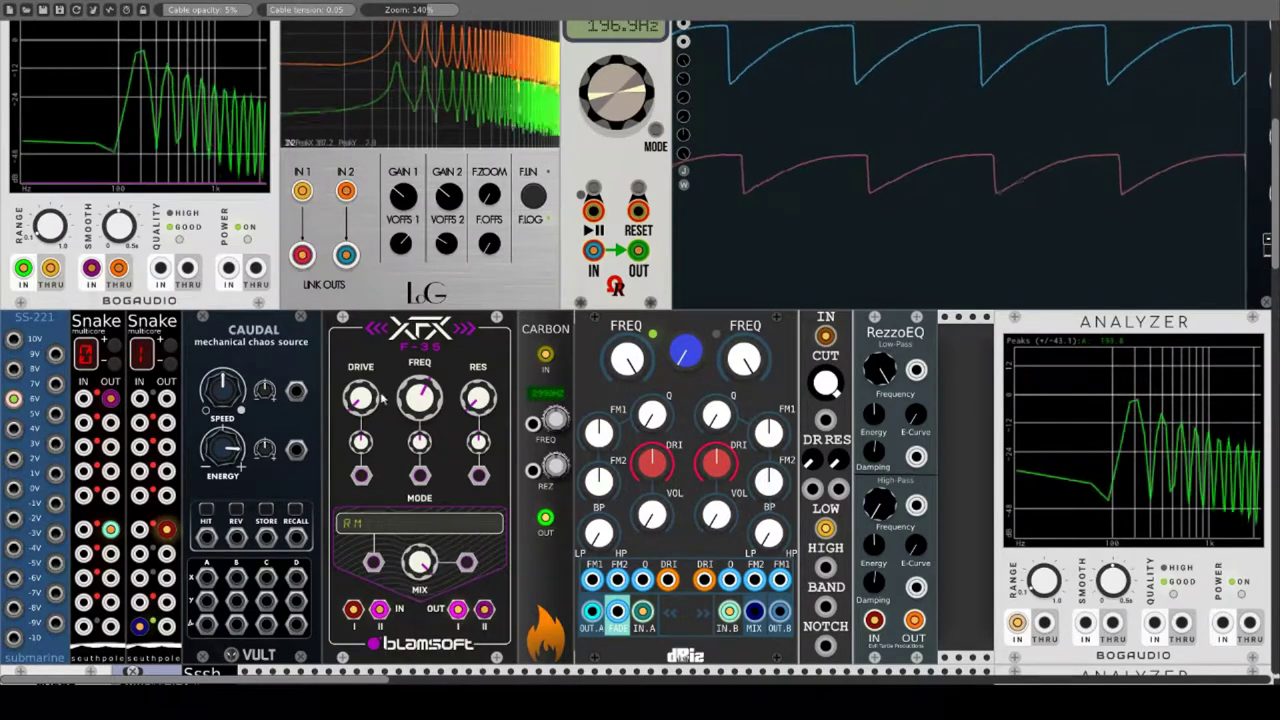
drag(361, 398, 361, 5)
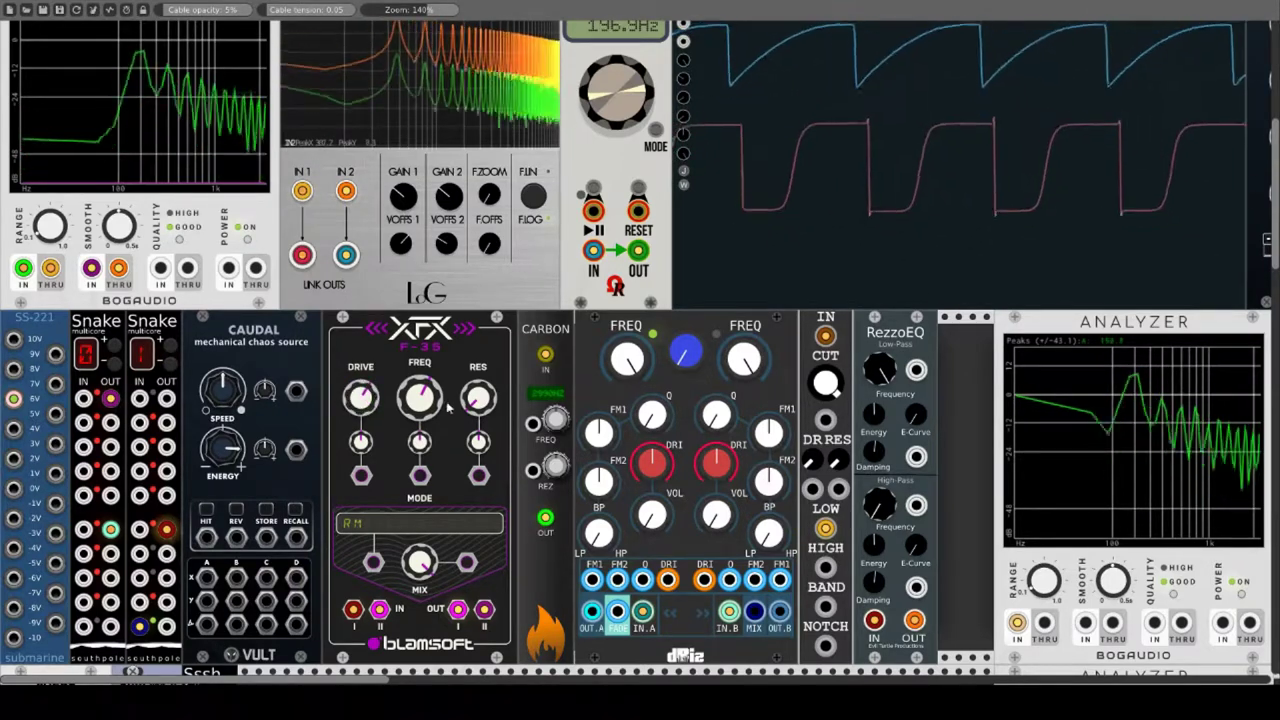
mouse_move(419, 398)
mouse_down()
mouse_move(419, 382)
mouse_move(419, 422)
mouse_move(419, 398)
mouse_up()
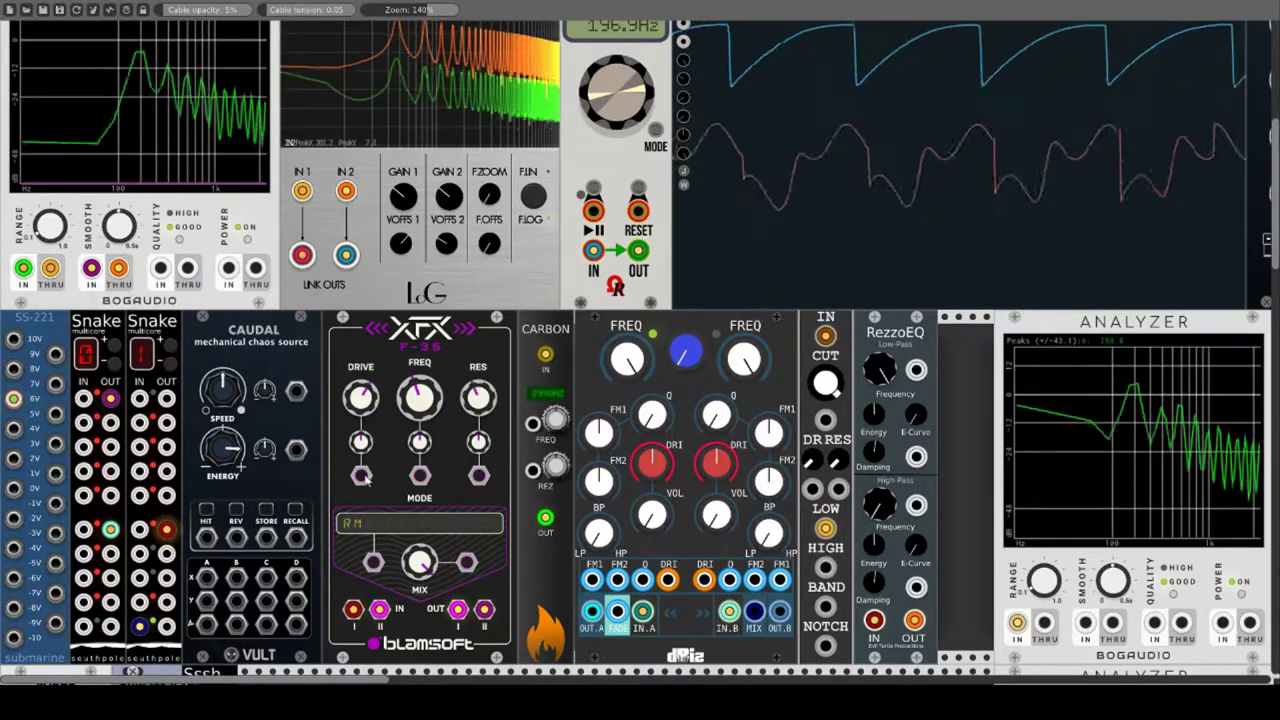
Step: Patch Caudal's row X outputs A, B, C and D to the F-35's DRIVE, FREQ, RES and MIX inputs, and adjust their modulation amounts
drag(361, 475, 206, 578)
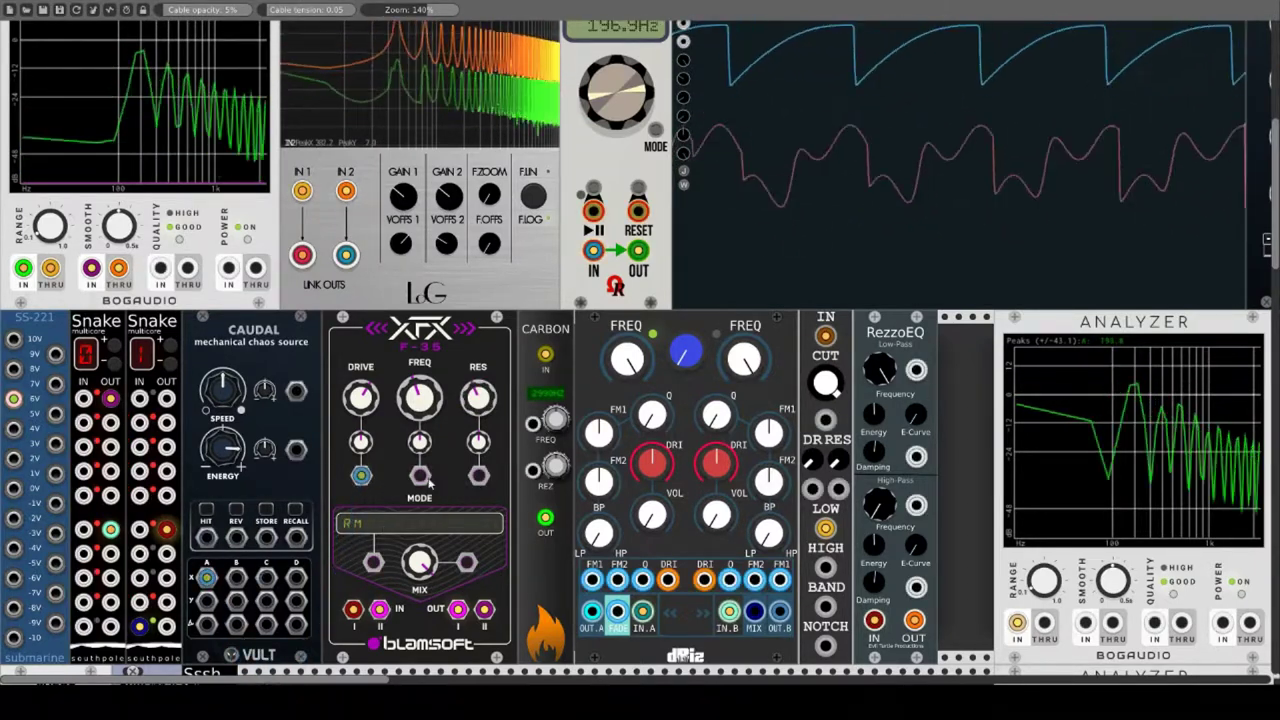
drag(419, 475, 236, 578)
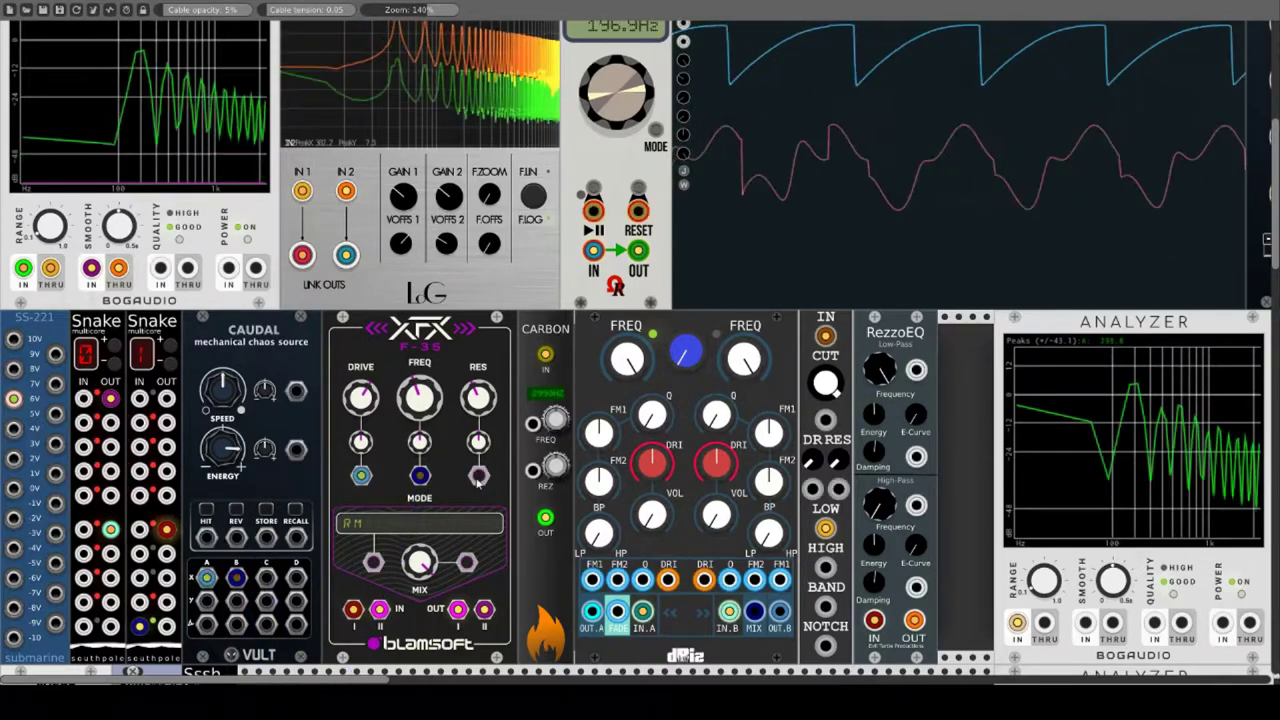
drag(479, 476, 266, 578)
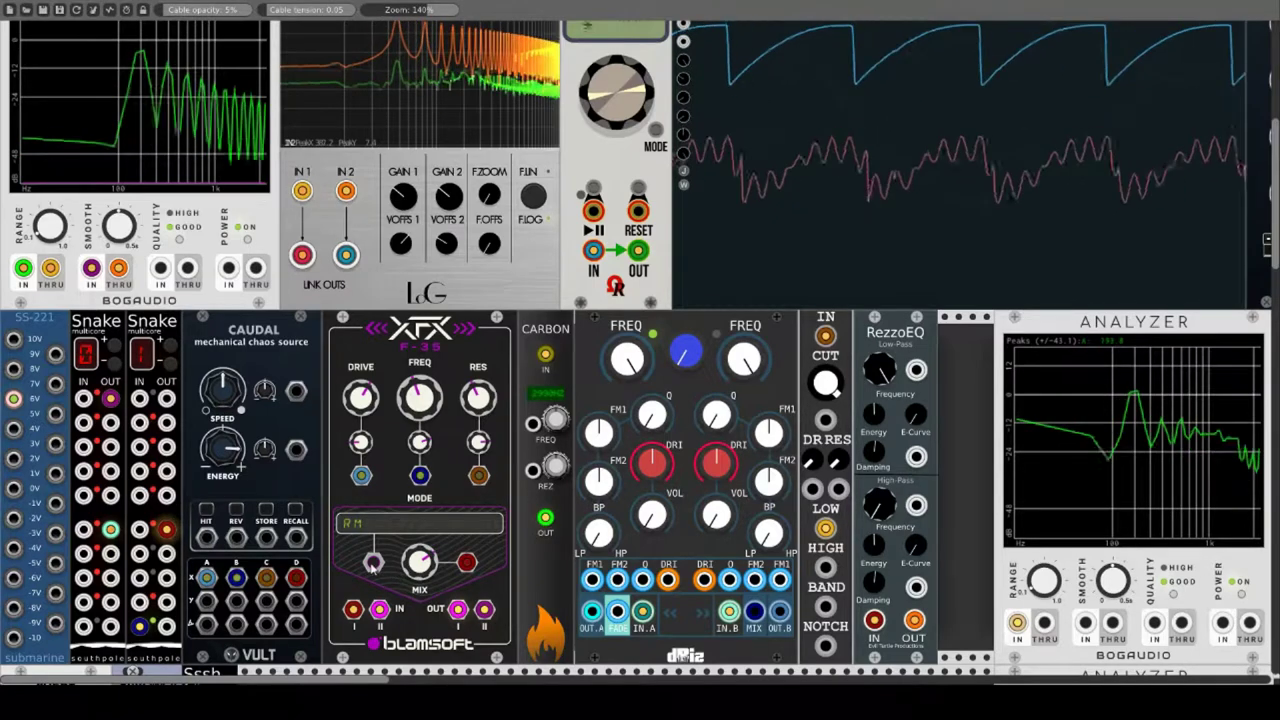
Step: Select the F-35's FM mode and patch Caudal's row Y output D to its MODE input
click(376, 525)
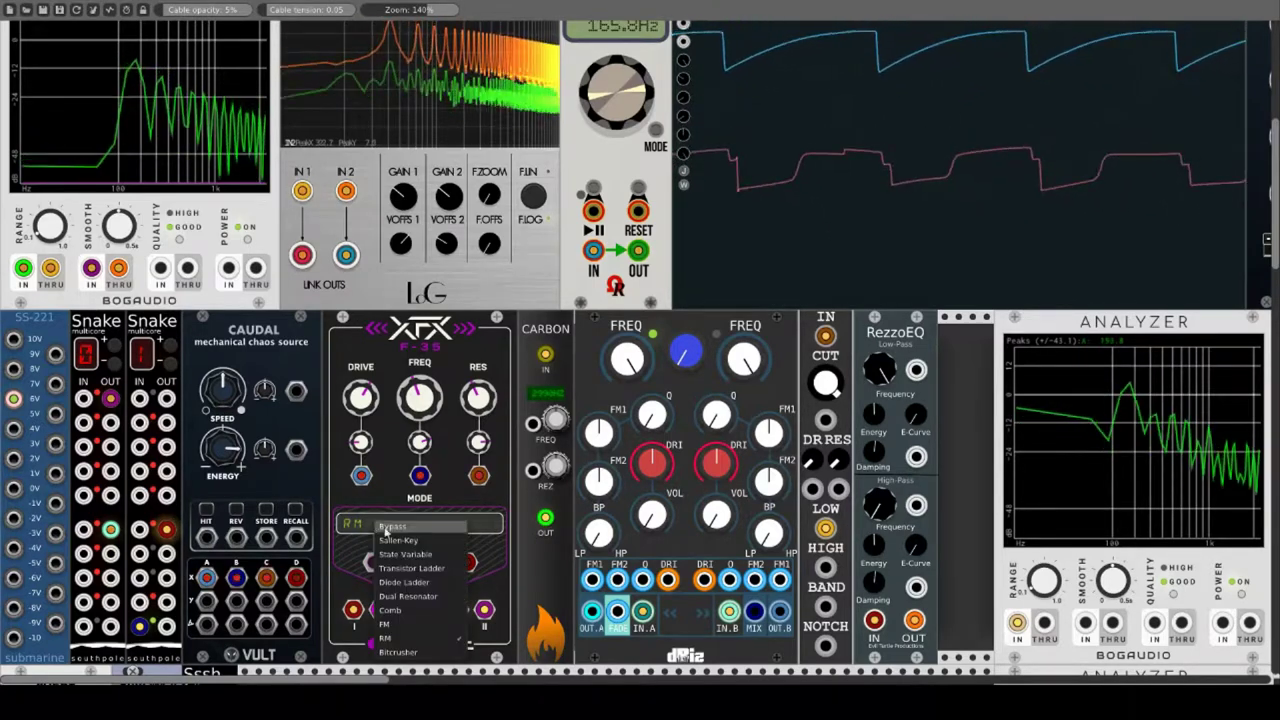
click(384, 623)
drag(372, 562, 297, 601)
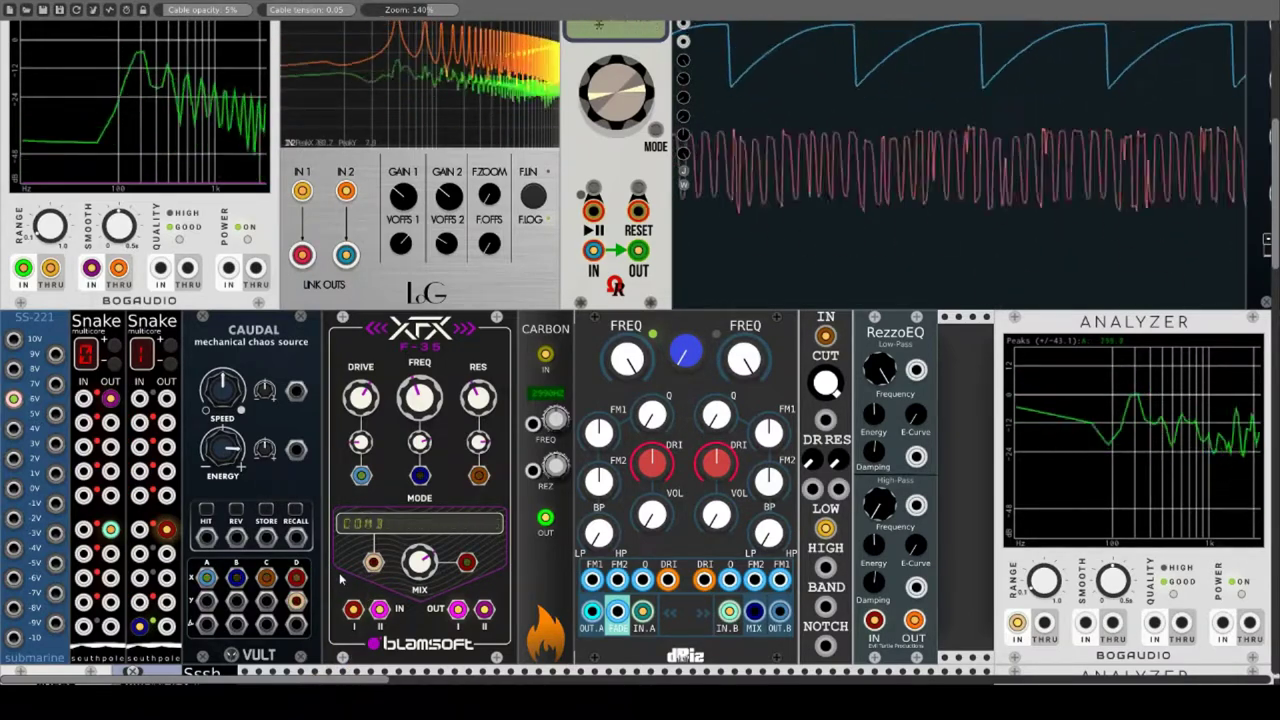
Step: Center 8VERT's first two level knobs and turn up the third channel
scroll(339, 572, down, 3)
scroll(339, 572, up, 2)
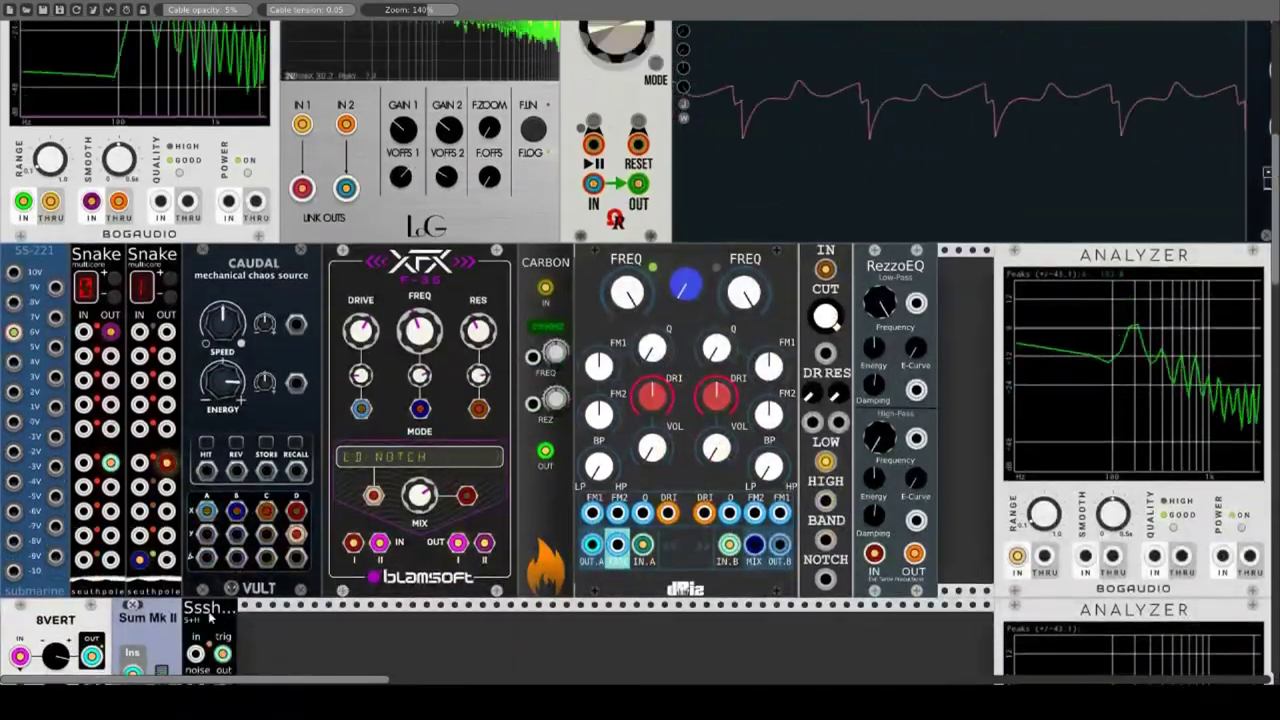
scroll(339, 572, down, 2)
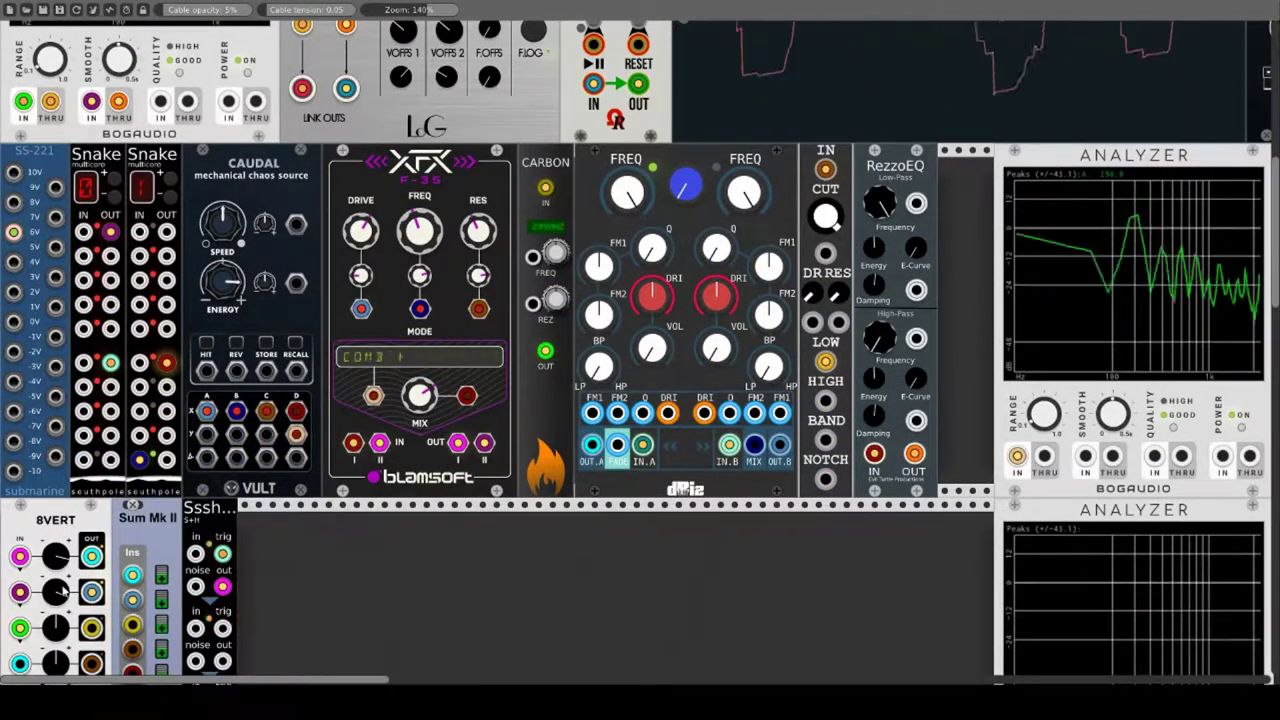
scroll(468, 592, up, 4)
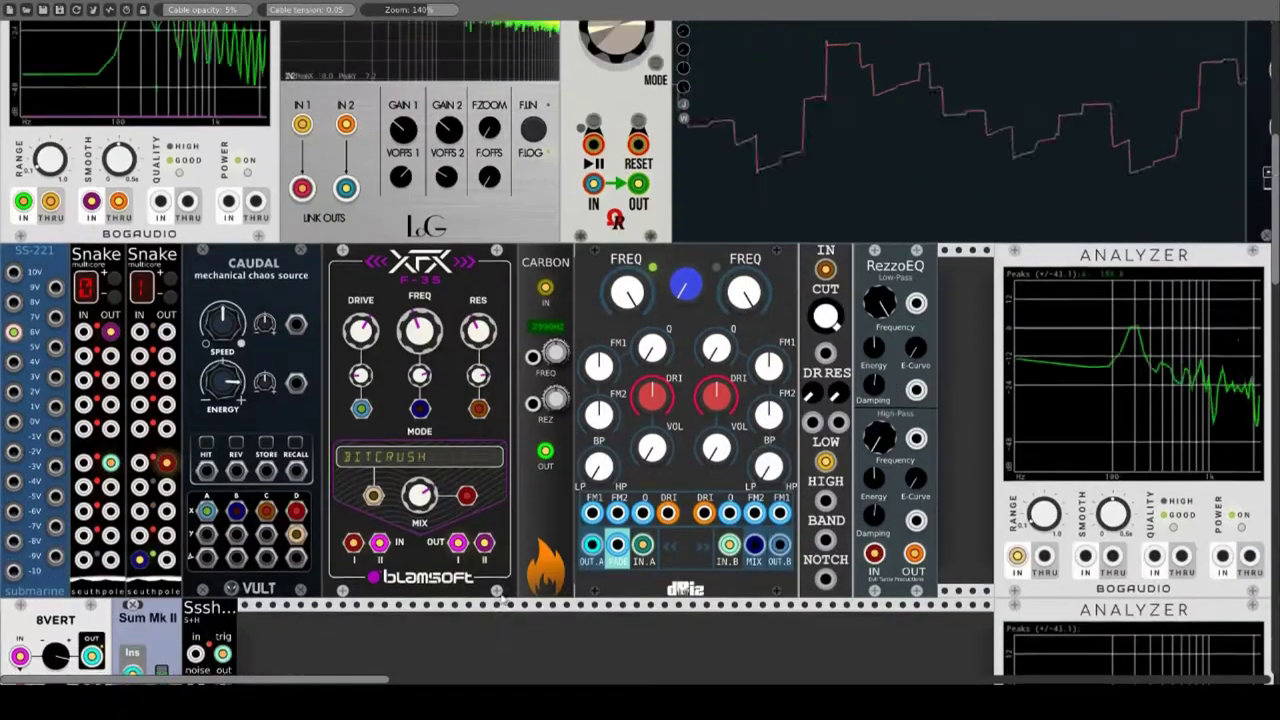
scroll(490, 617, down, 3)
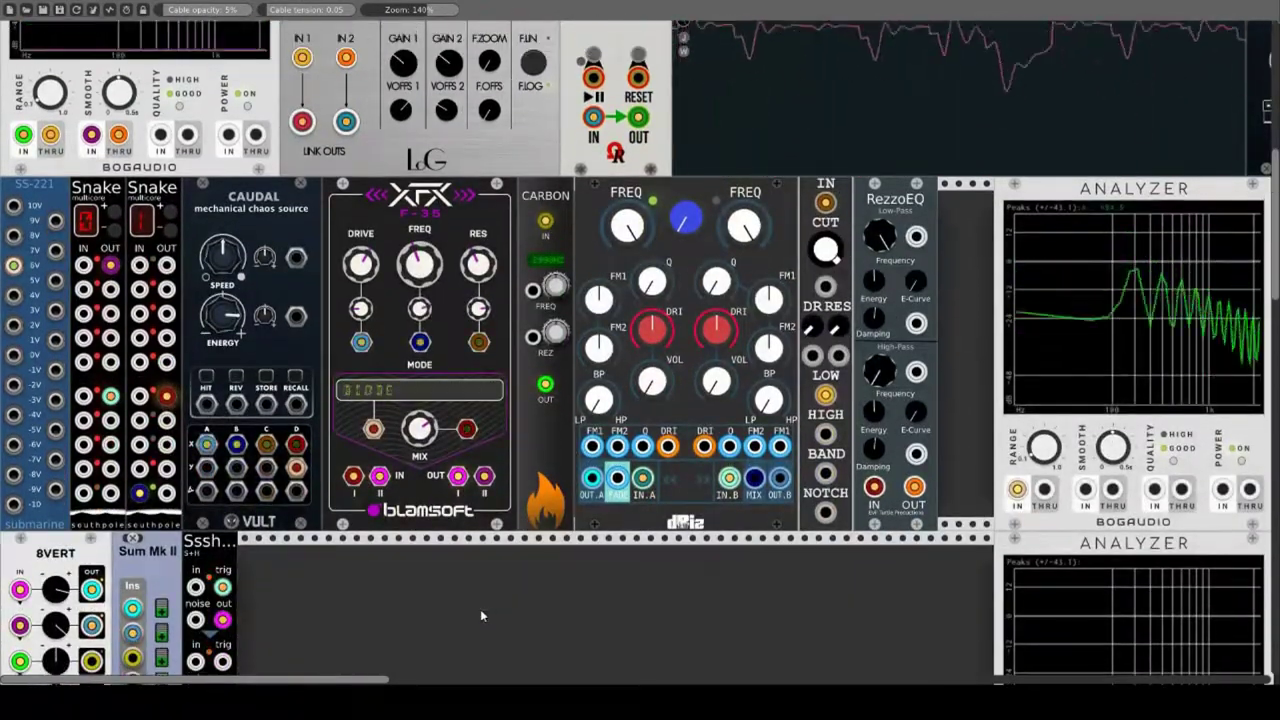
scroll(412, 618, down, 1)
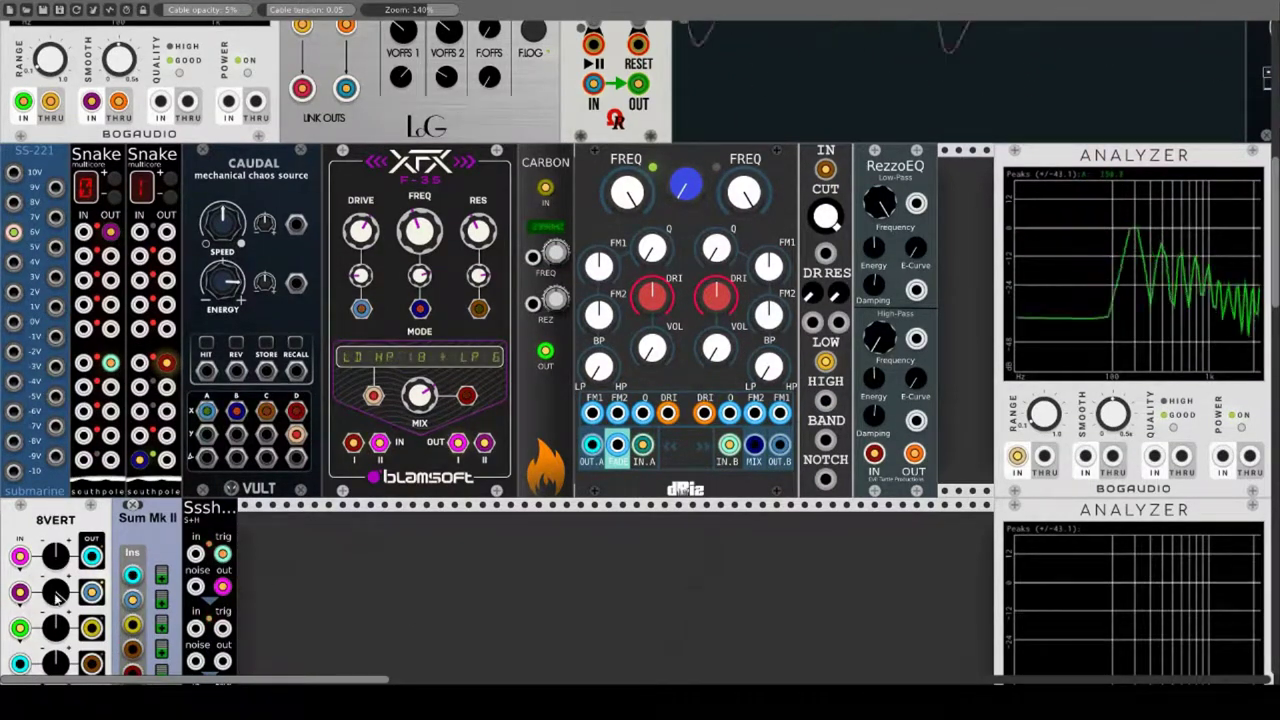
scroll(498, 599, down, 1)
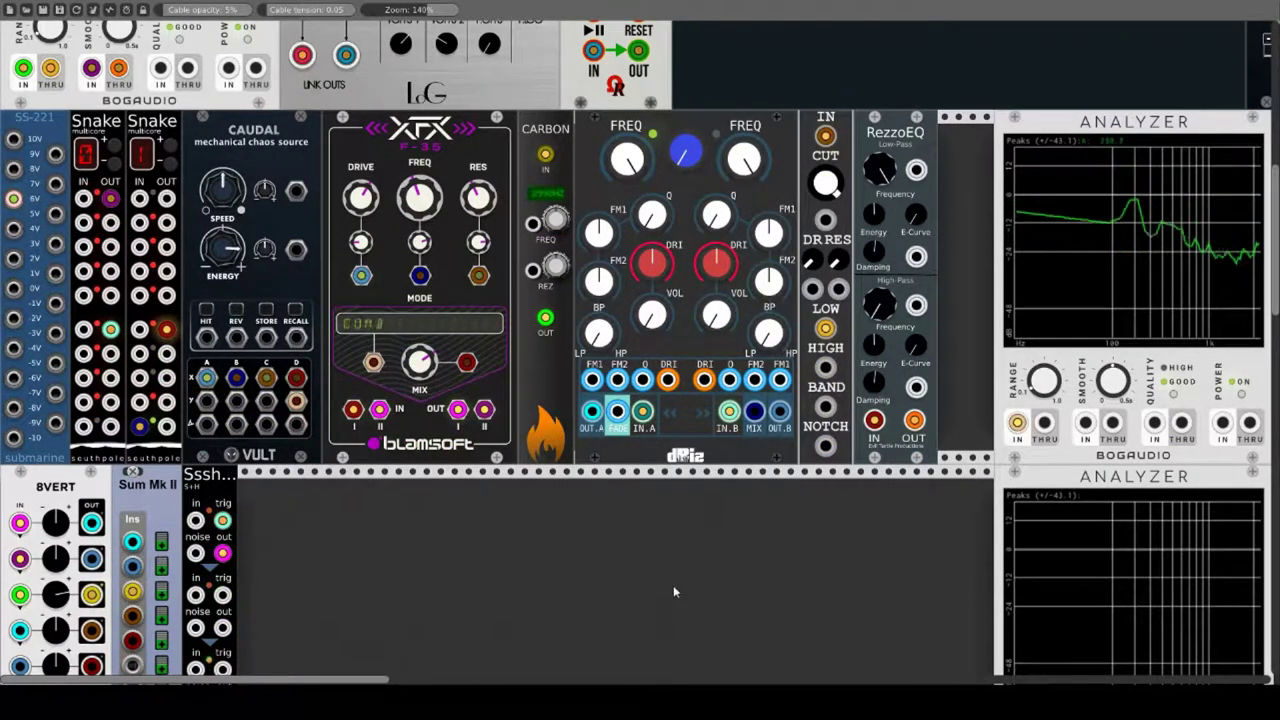
scroll(604, 646, up, 6)
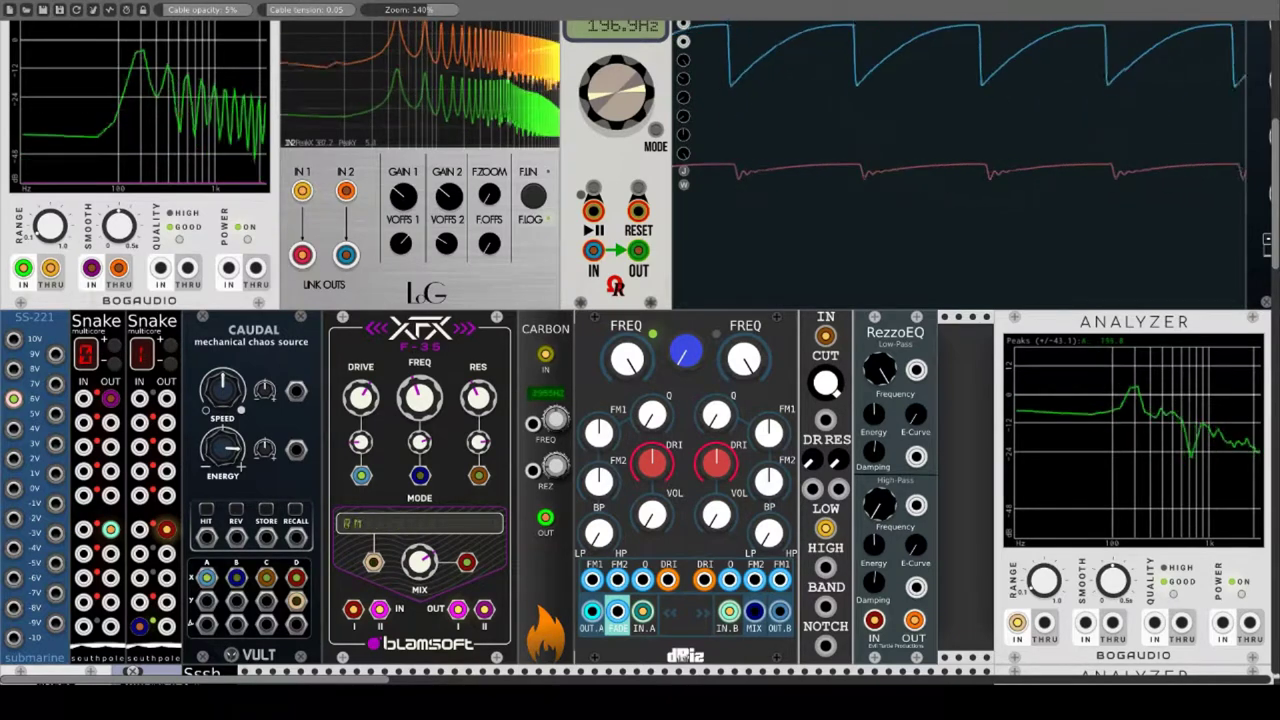
Step: Patch Caudal's row Y outputs C and B to Carbon's FREQ and REZ inputs, and adjust Carbon's FREQ
drag(533, 424, 266, 600)
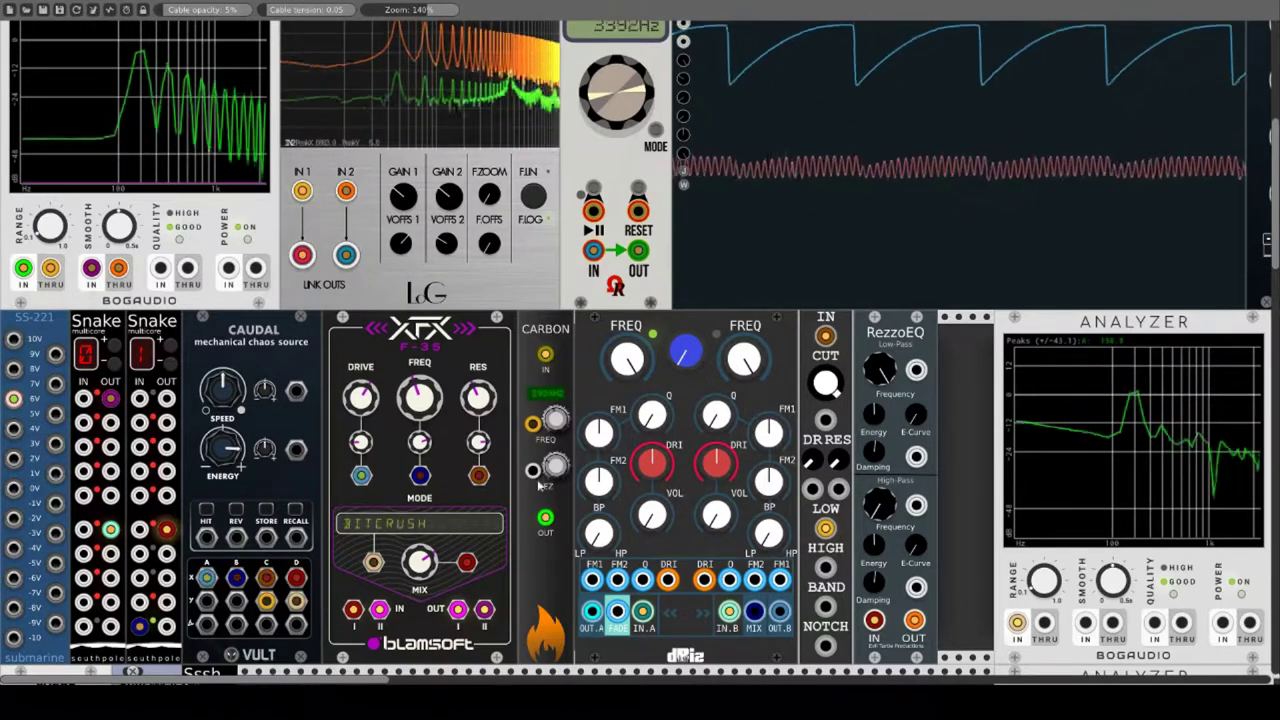
drag(533, 472, 238, 602)
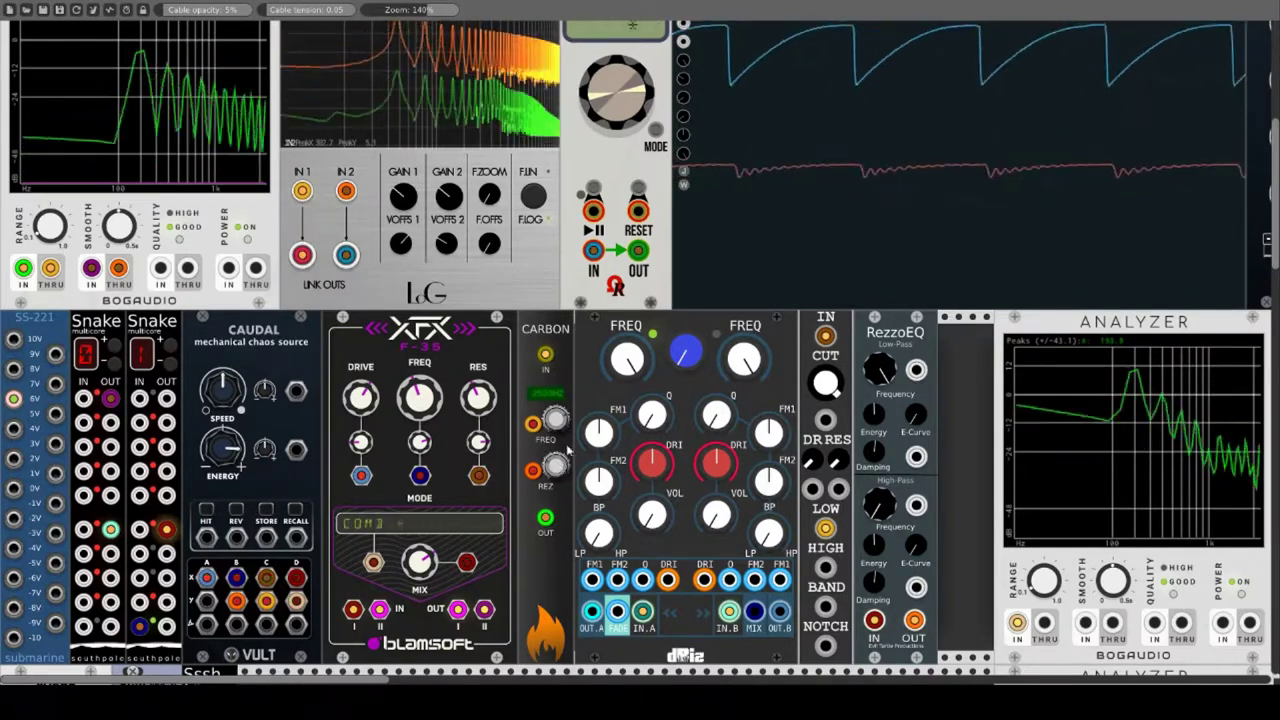
drag(555, 420, 555, 470)
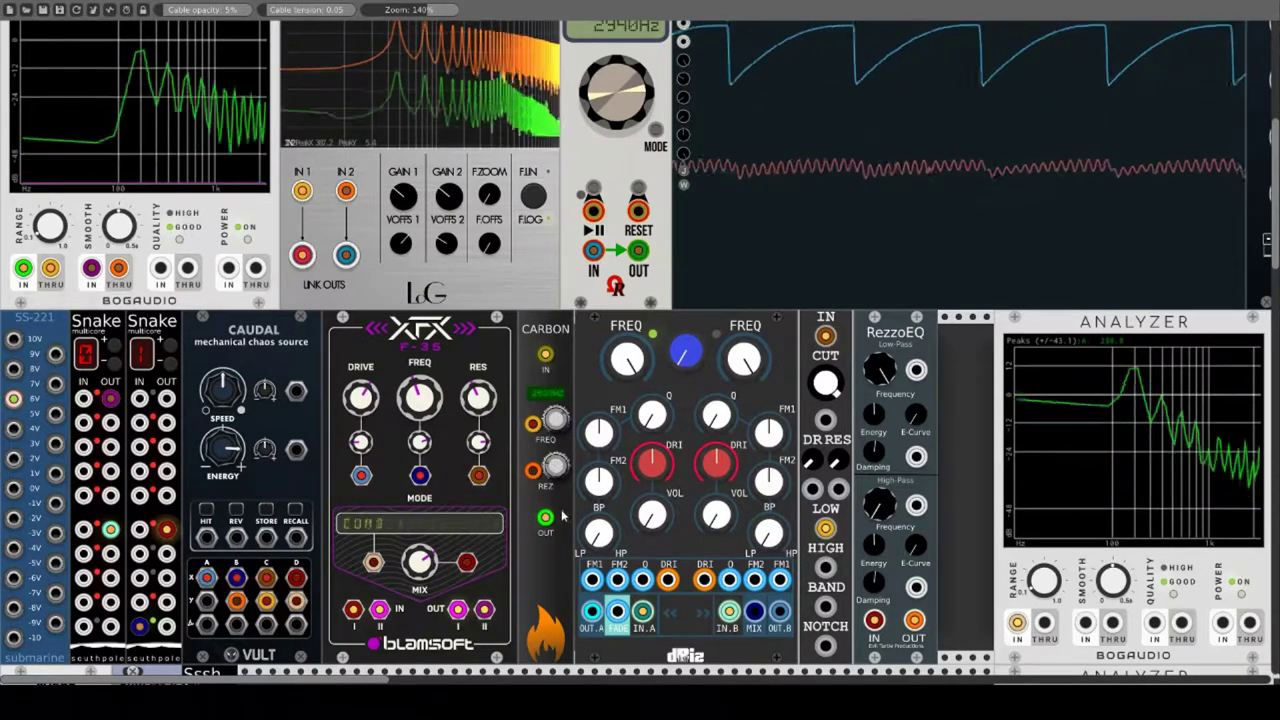
Step: Center 8VERT's third level knob and turn up its fourth and fifth channels
mouse_move(545, 354)
mouse_down()
mouse_move(540, 380)
mouse_move(545, 355)
mouse_up()
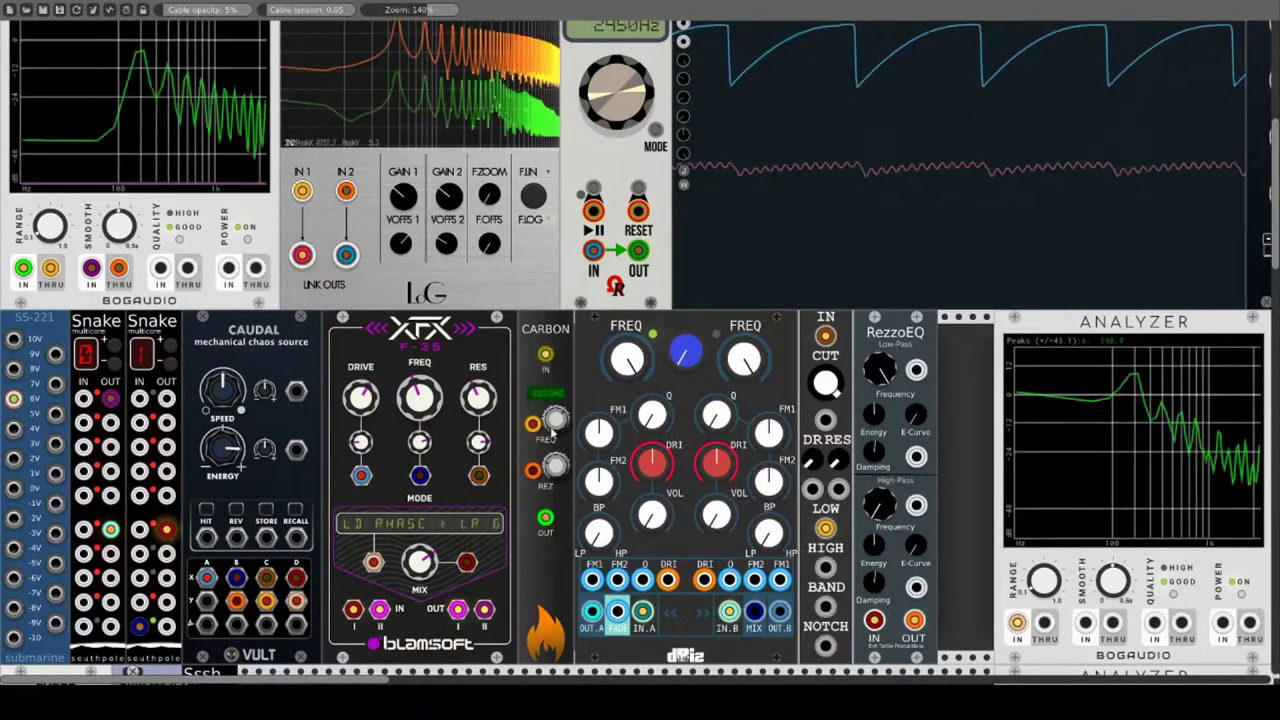
scroll(549, 540, down, 1)
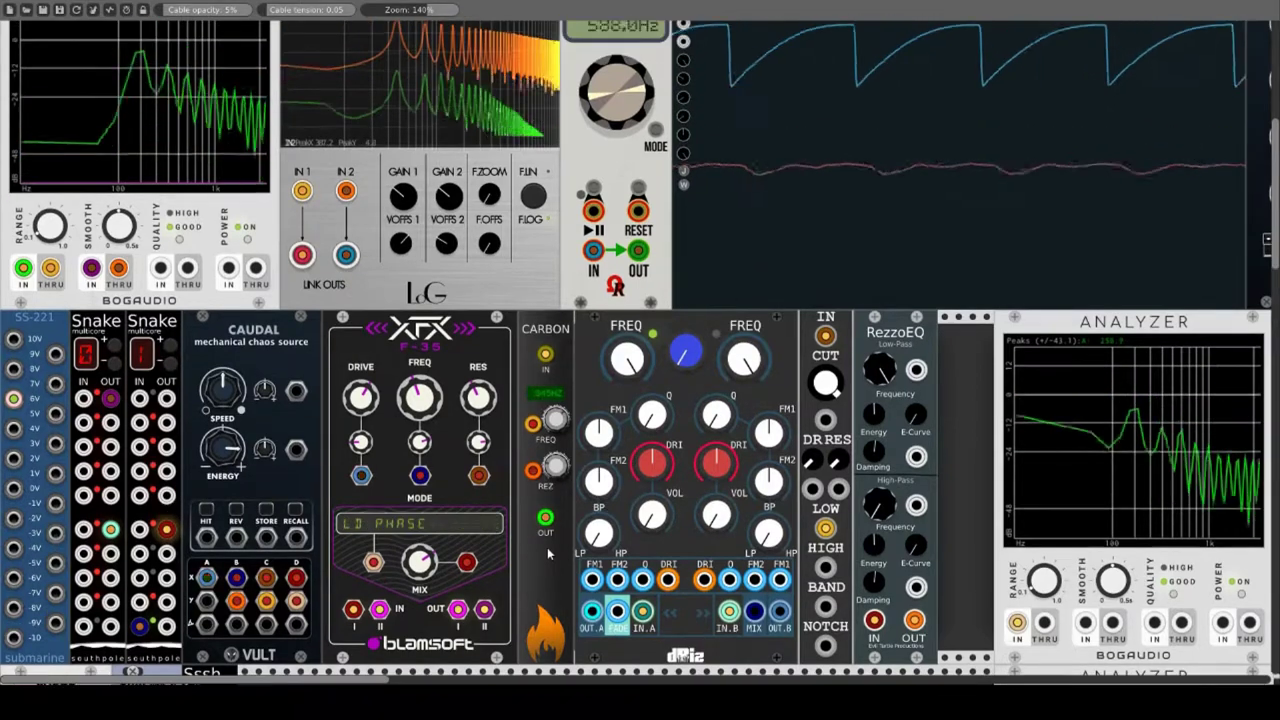
scroll(549, 553, up, 1)
scroll(548, 553, down, 6)
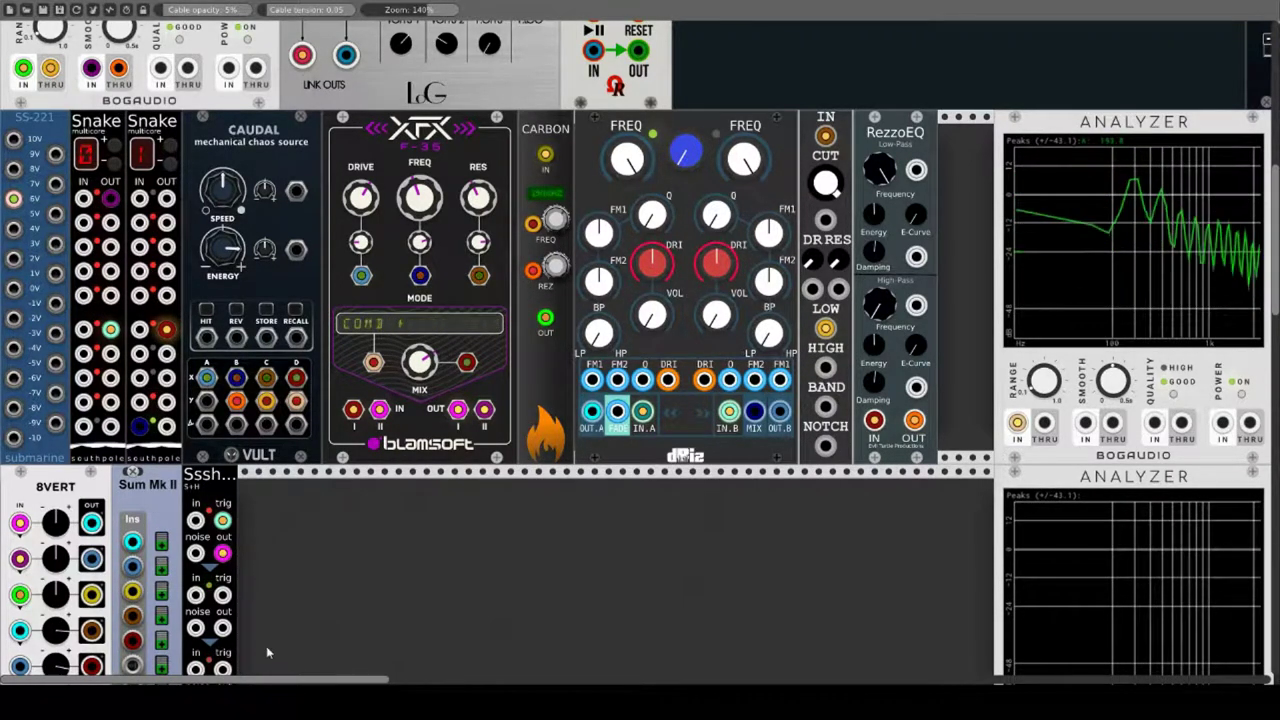
scroll(456, 647, up, 2)
scroll(456, 647, up, 1)
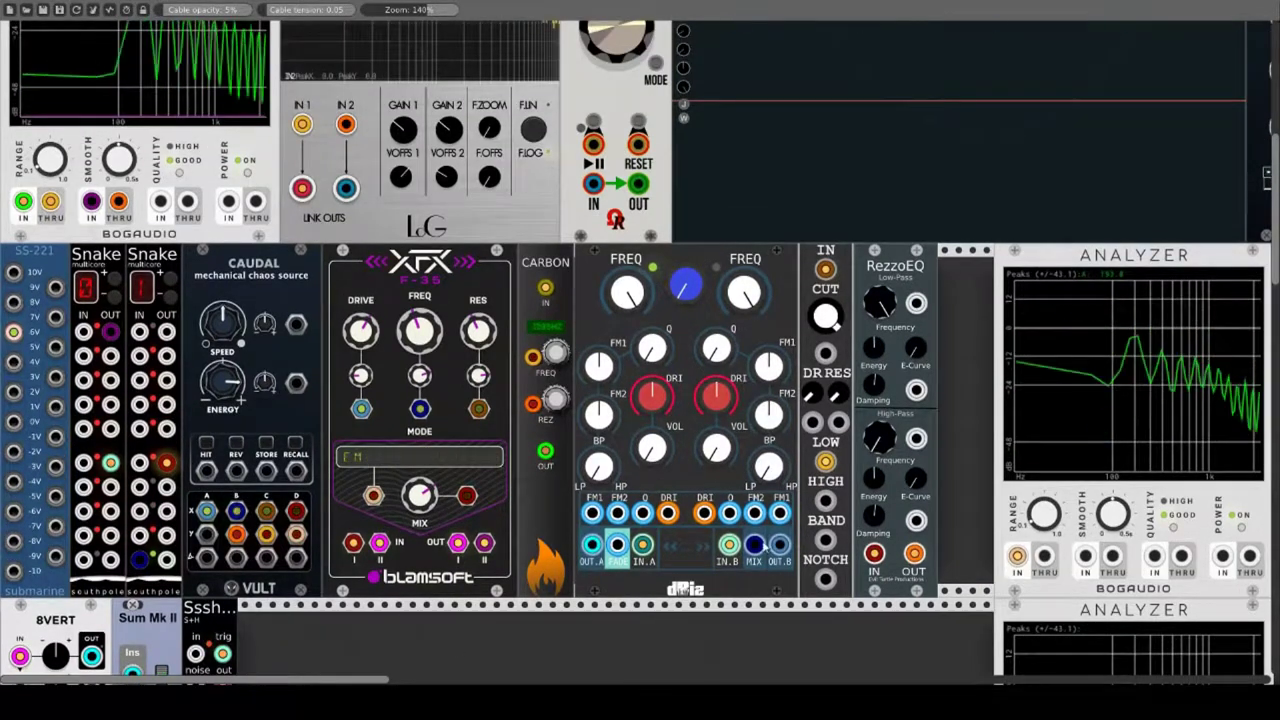
Step: Adjust the dBiz Dual Multimode Filter's FREQ, VOL and crossfade knobs, and patch Caudal's row Y output A to FADE
right_click(668, 256)
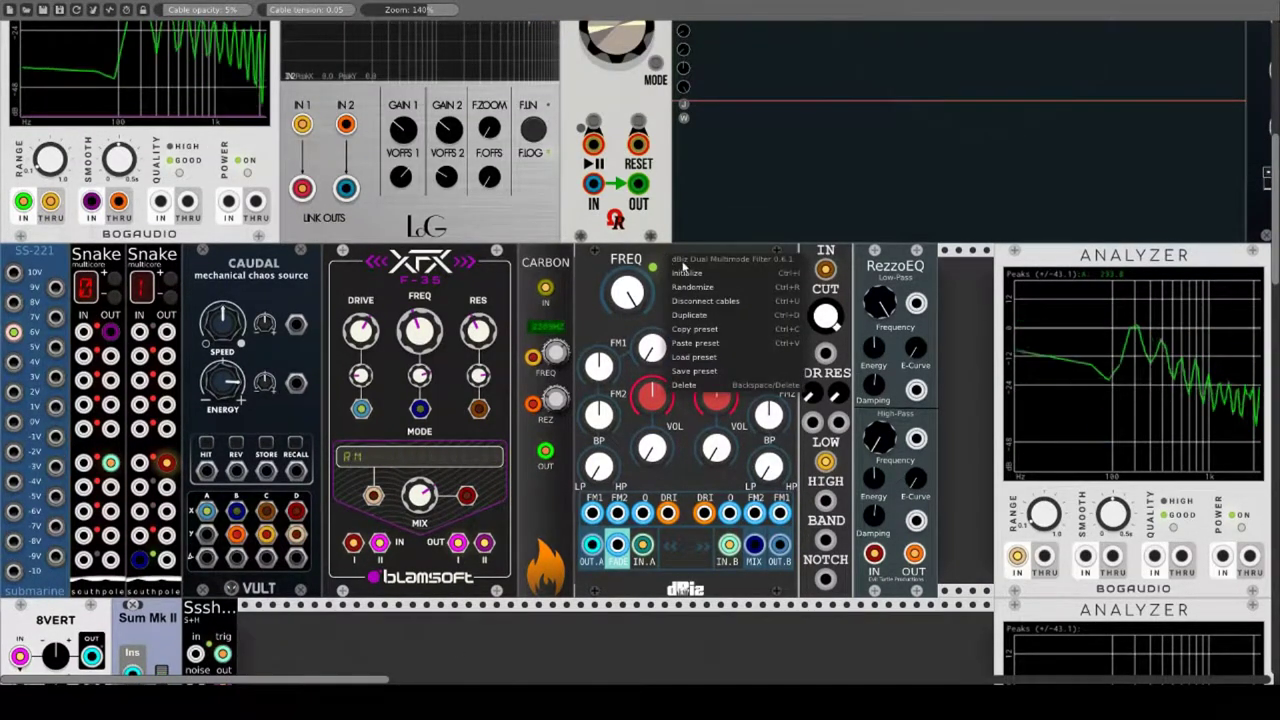
click(642, 368)
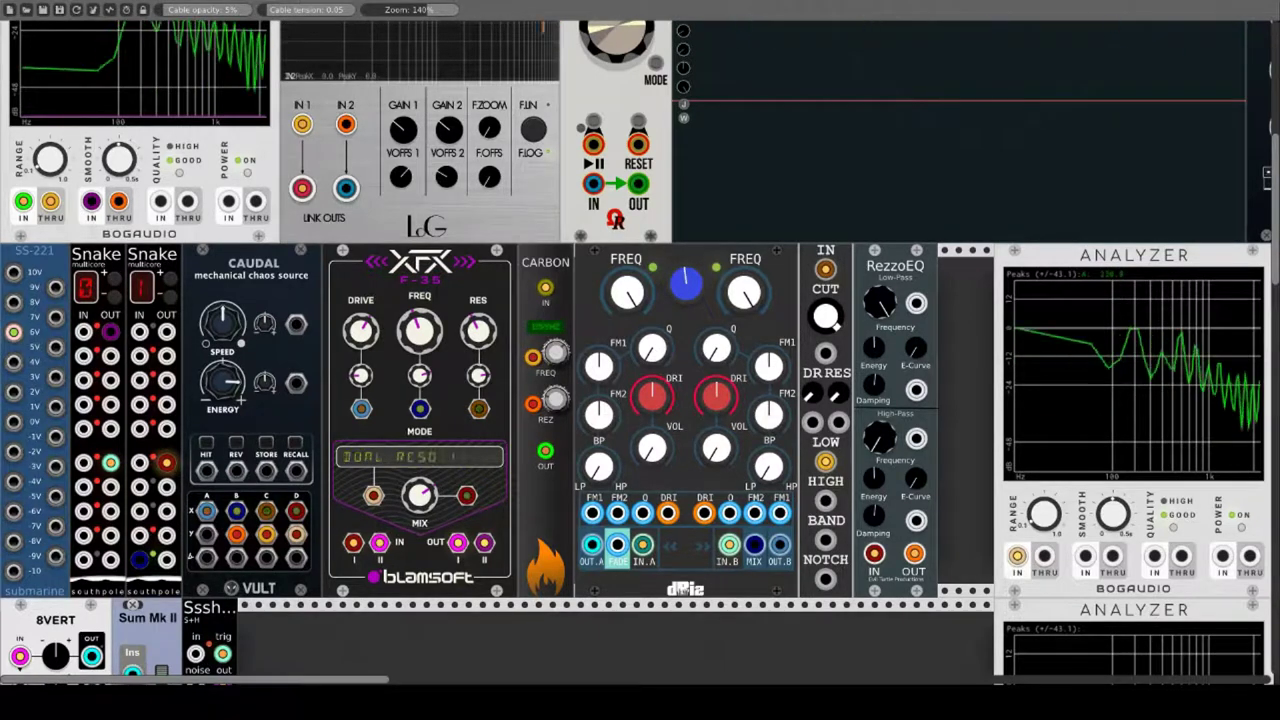
drag(627, 292, 627, 350)
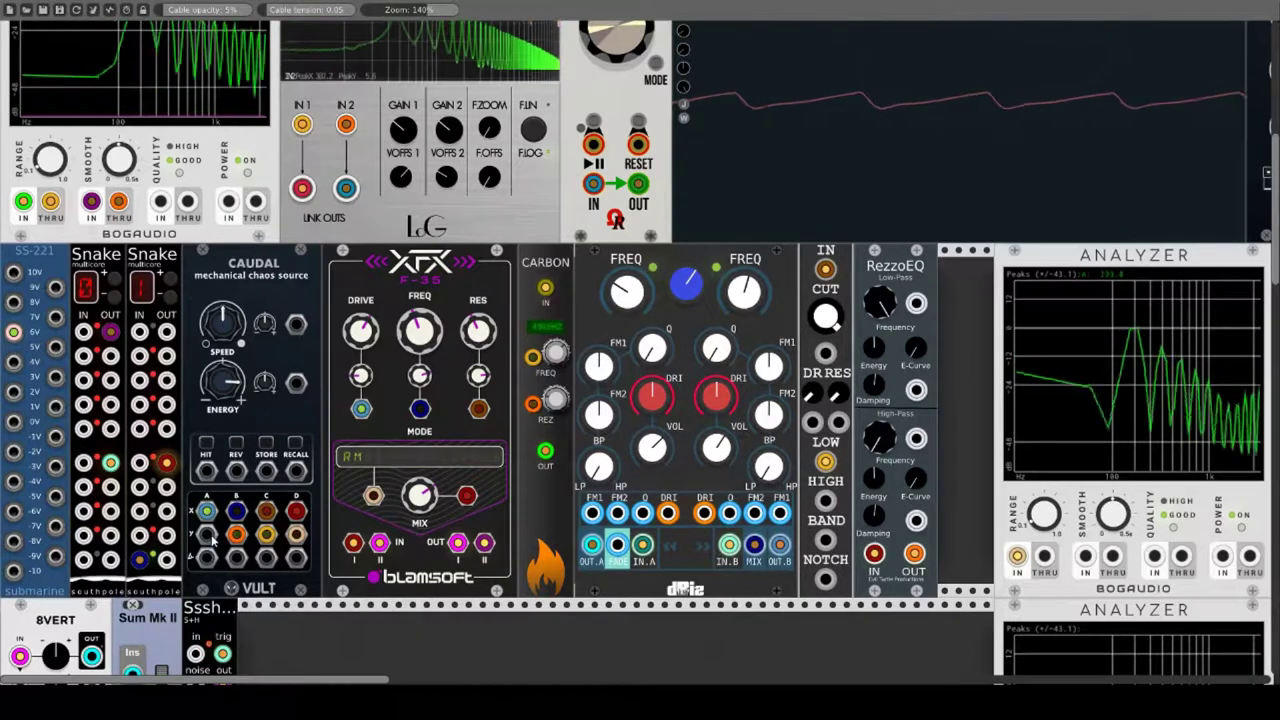
drag(208, 536, 617, 545)
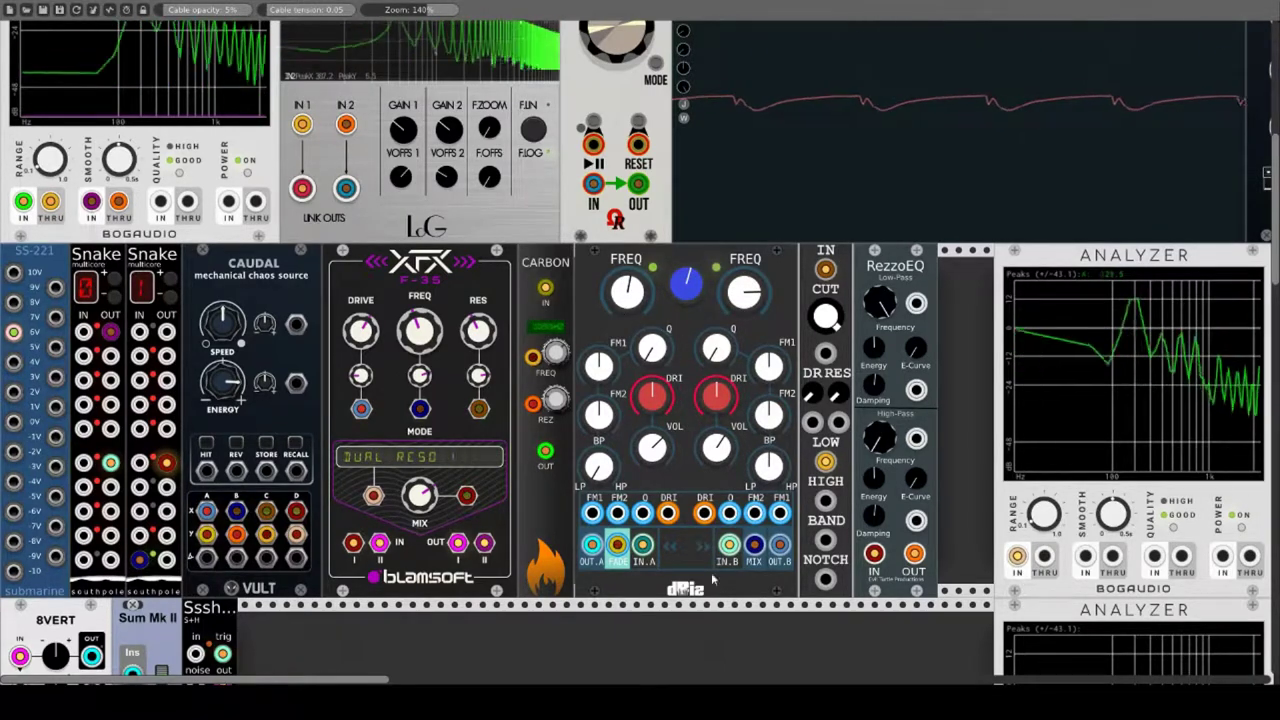
Step: On the dual filter's first side, patch Caudal's row Z outputs D, B and C to FM1, Q and DRI, and a Snake output to FM2
drag(592, 511, 296, 558)
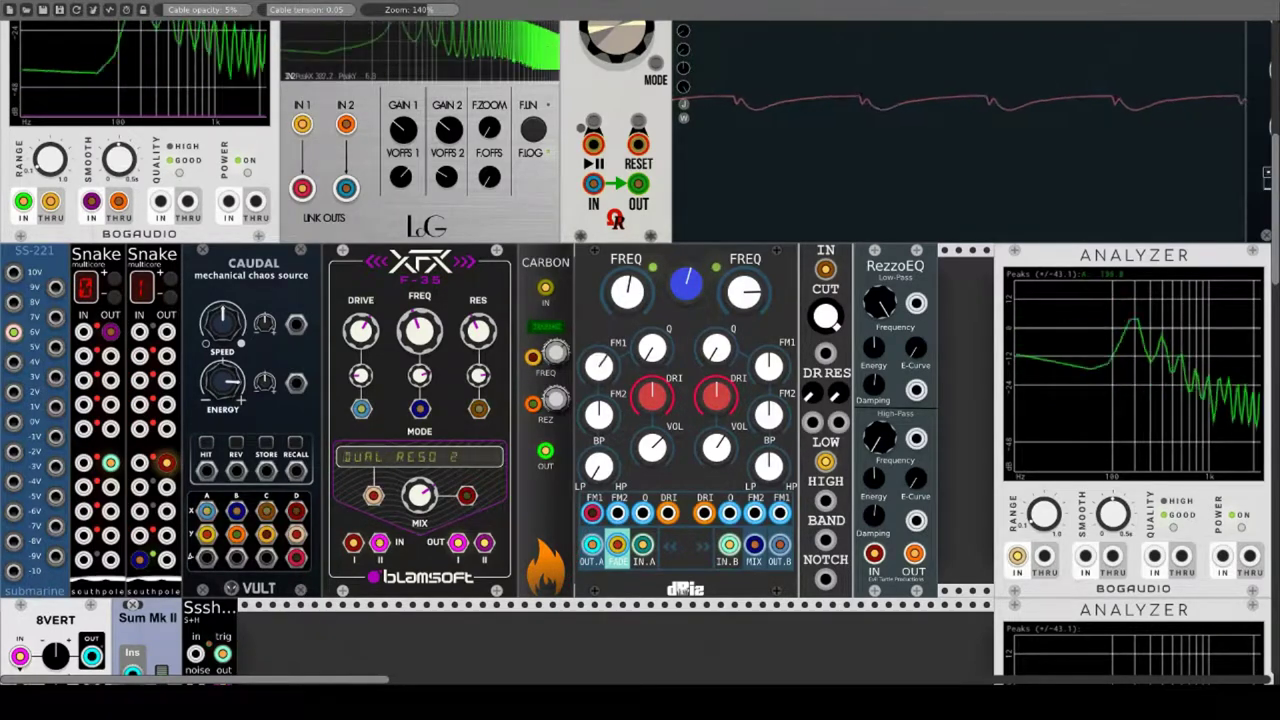
drag(617, 512, 266, 558)
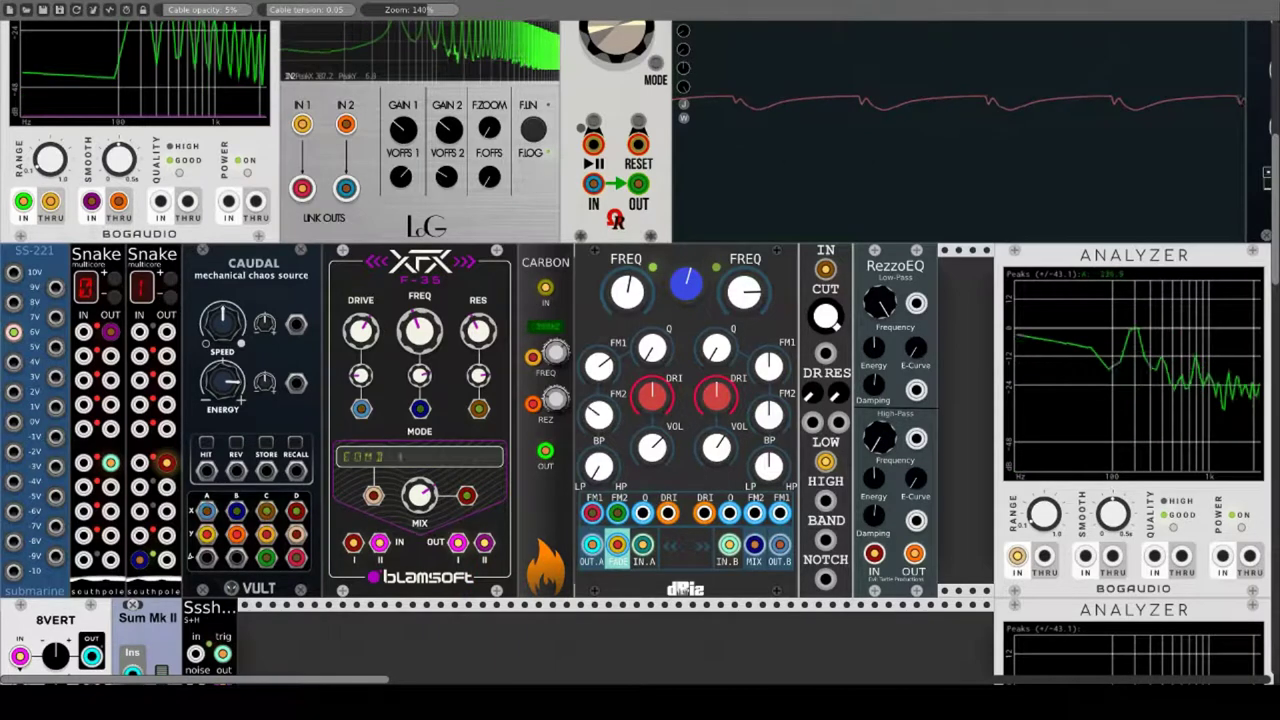
drag(617, 512, 110, 429)
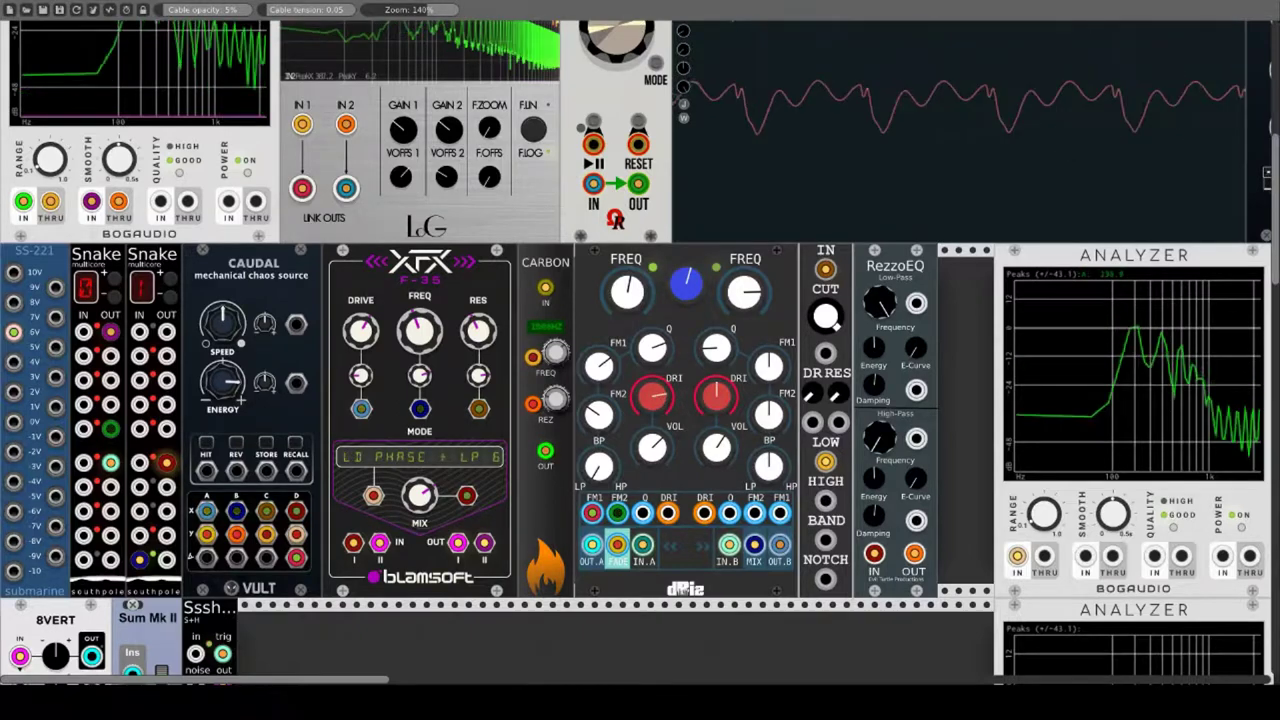
drag(668, 513, 266, 558)
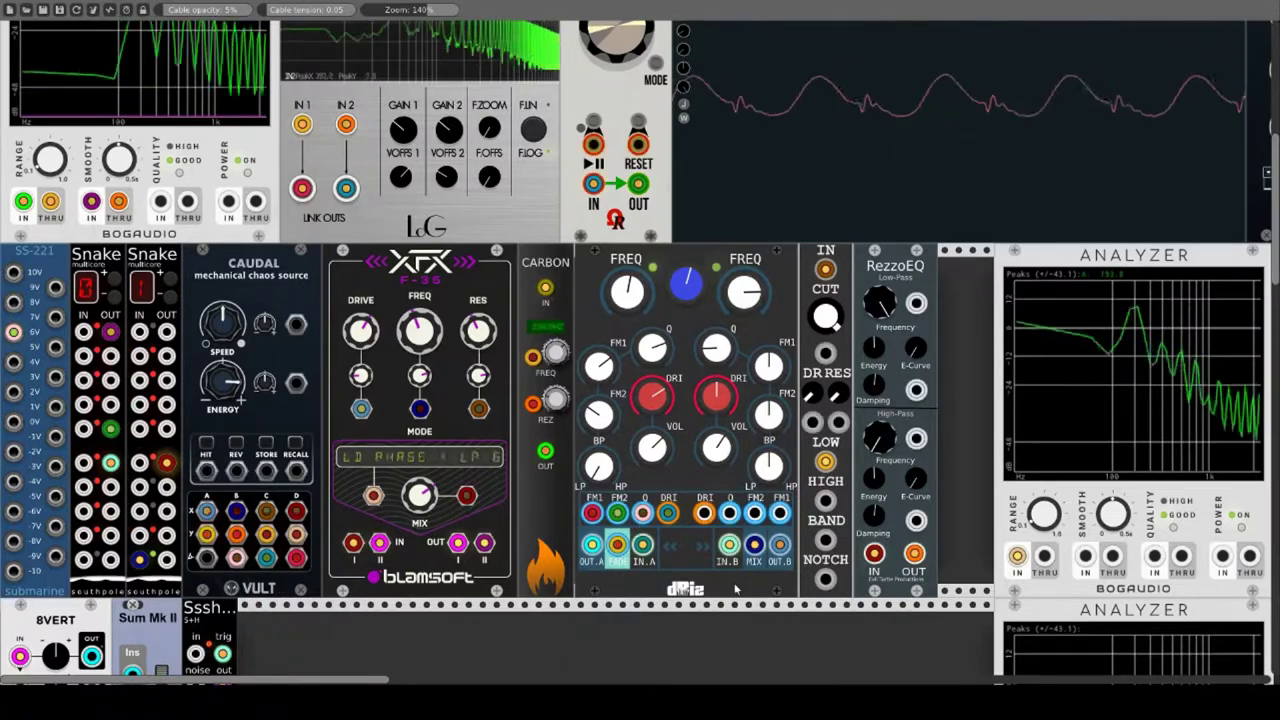
Step: Connect 8VERT's last three outputs to Sum Mk II, with the fourth and fifth levels centered and the sixth channel turned up
scroll(735, 590, down, 5)
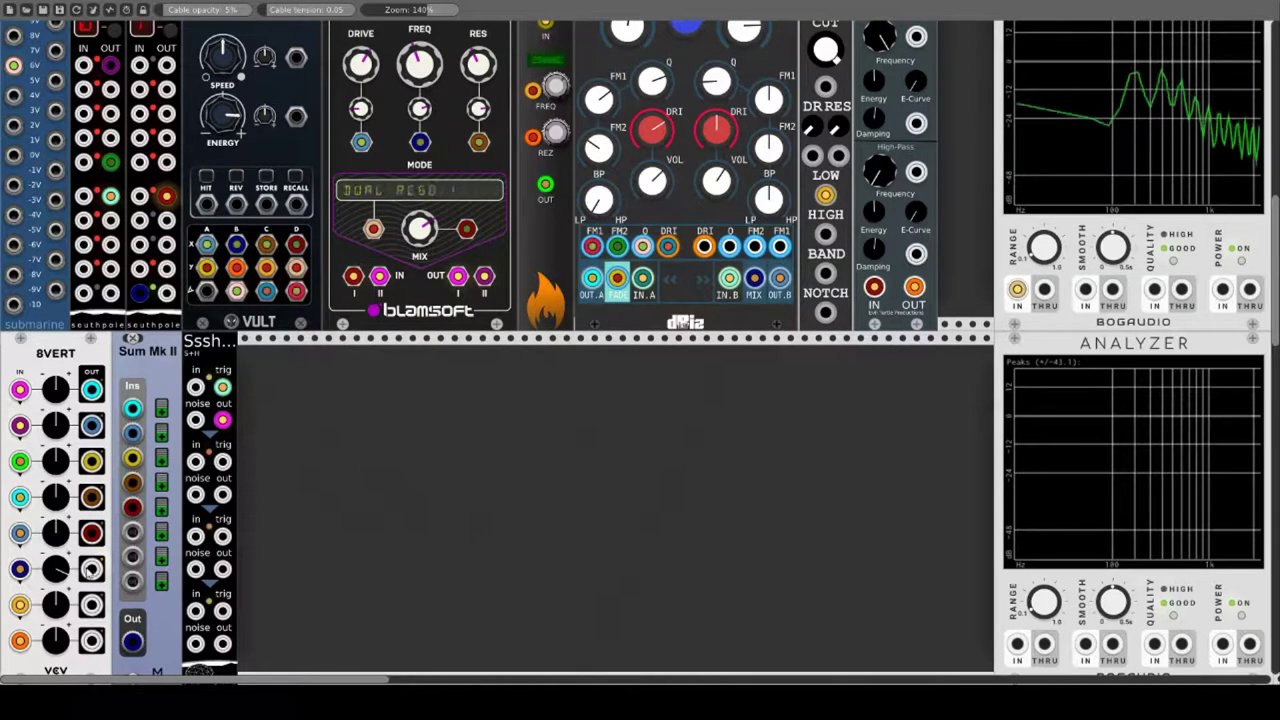
drag(91, 569, 91, 640)
scroll(597, 546, up, 2)
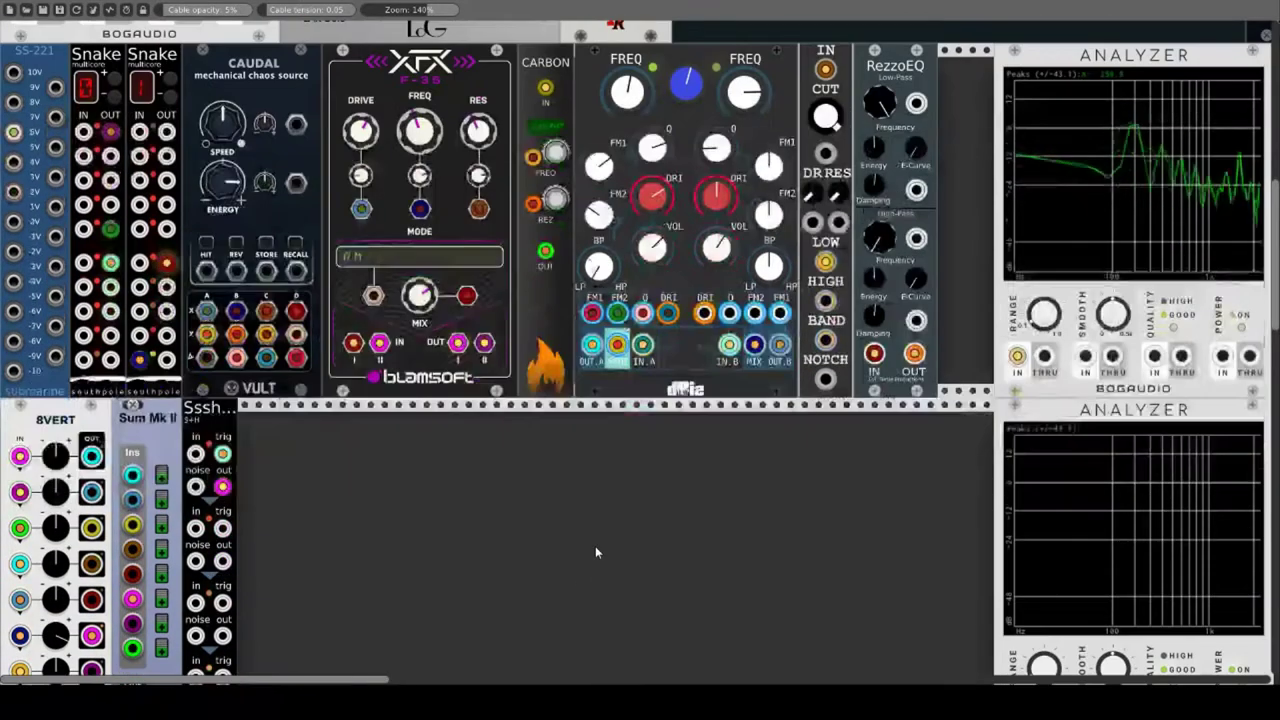
Step: Adjust the dual filter's second side, including its FREQ, Q, DRI, FM2, VOL and LP/BP/HP knobs
scroll(595, 546, up, 3)
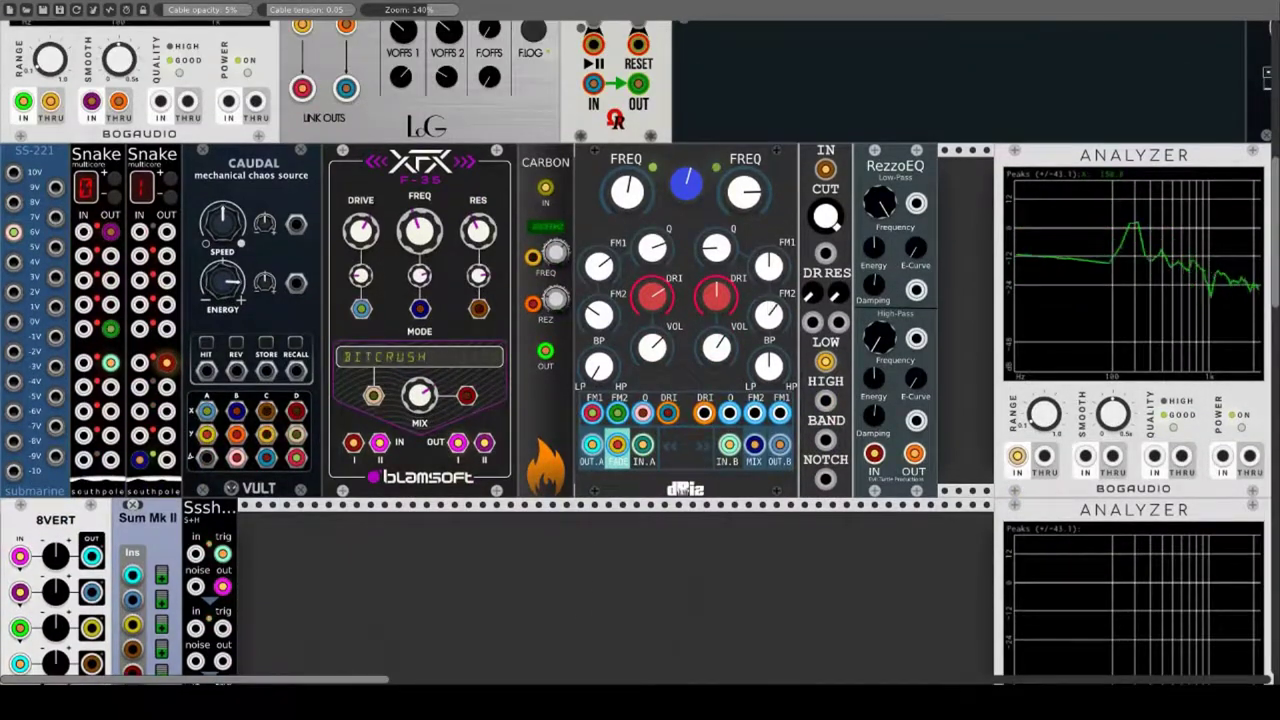
drag(716, 296, 716, 400)
drag(768, 314, 768, 230)
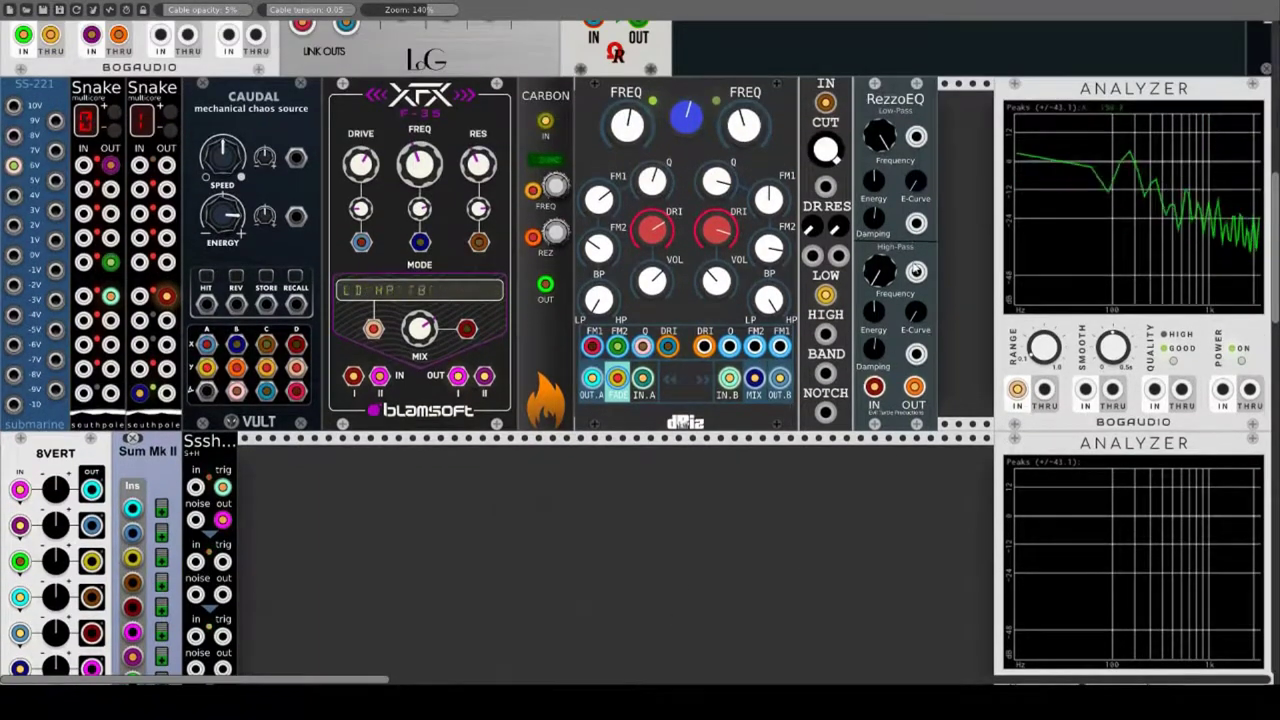
Step: Turn the single filter's CUT knob and move its output cable from LOW to HIGH, then to NOTCH
drag(166, 297, 825, 102)
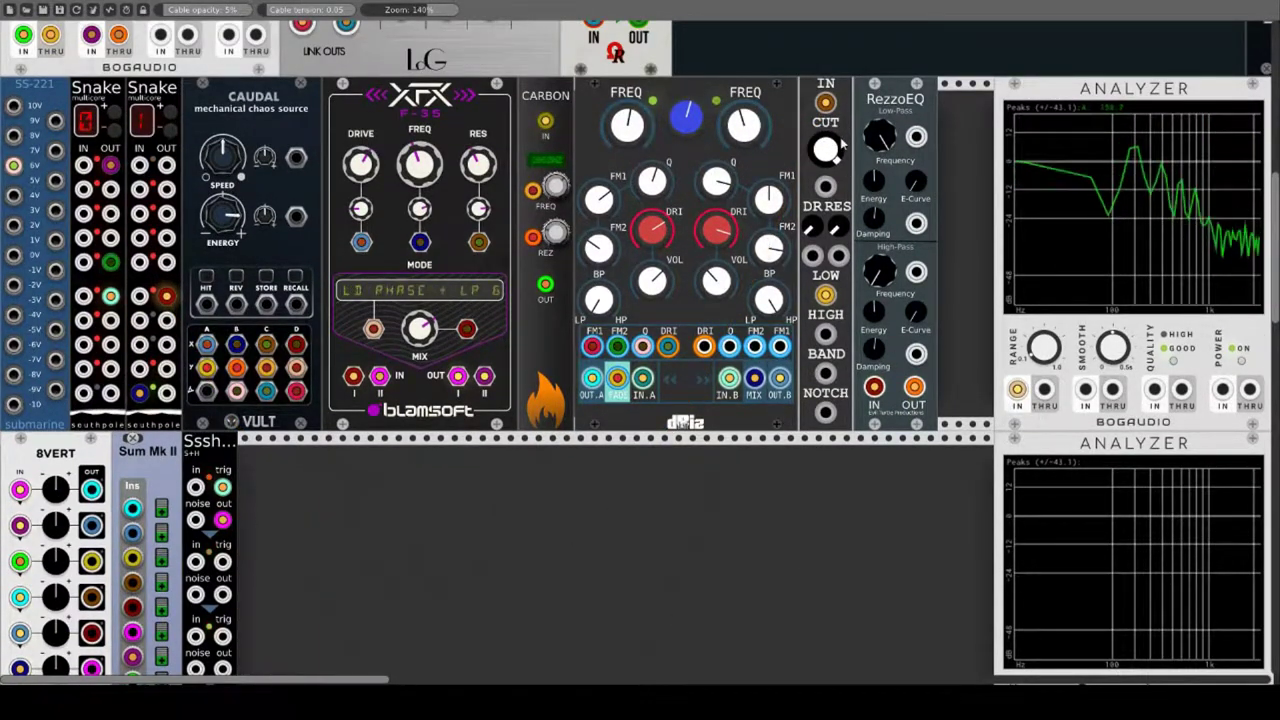
scroll(845, 142, down, 1)
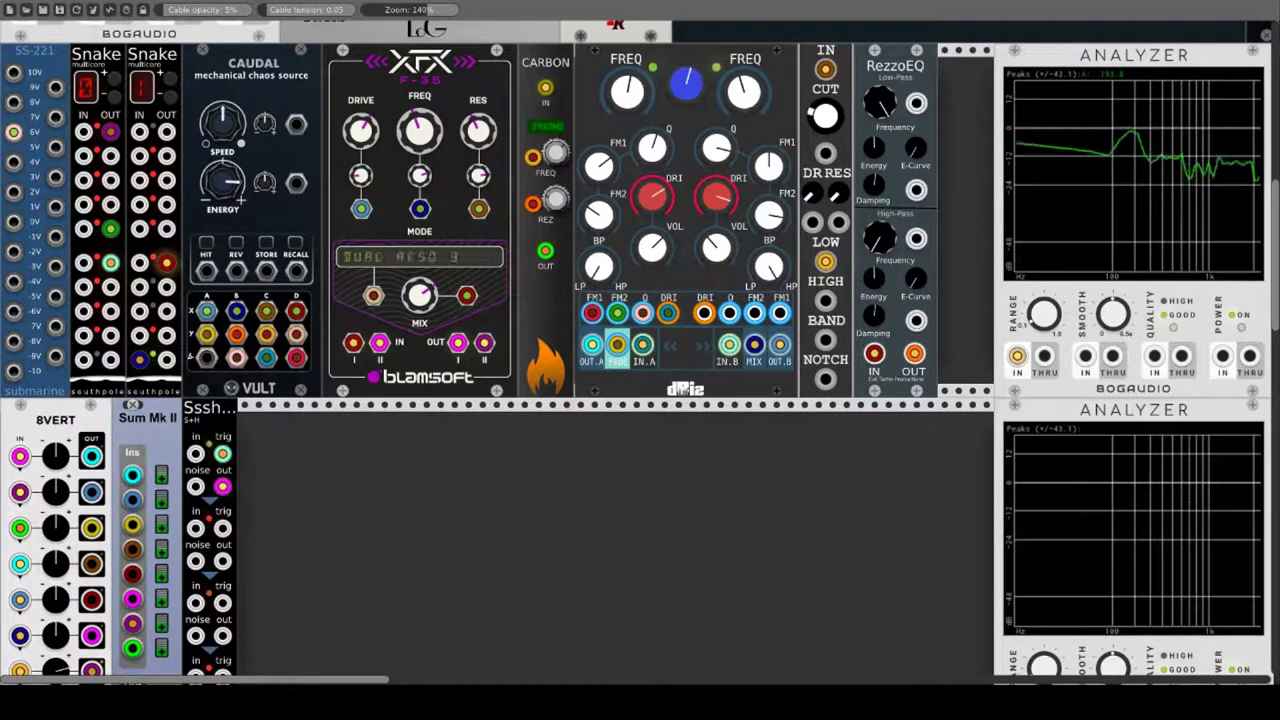
drag(825, 262, 825, 300)
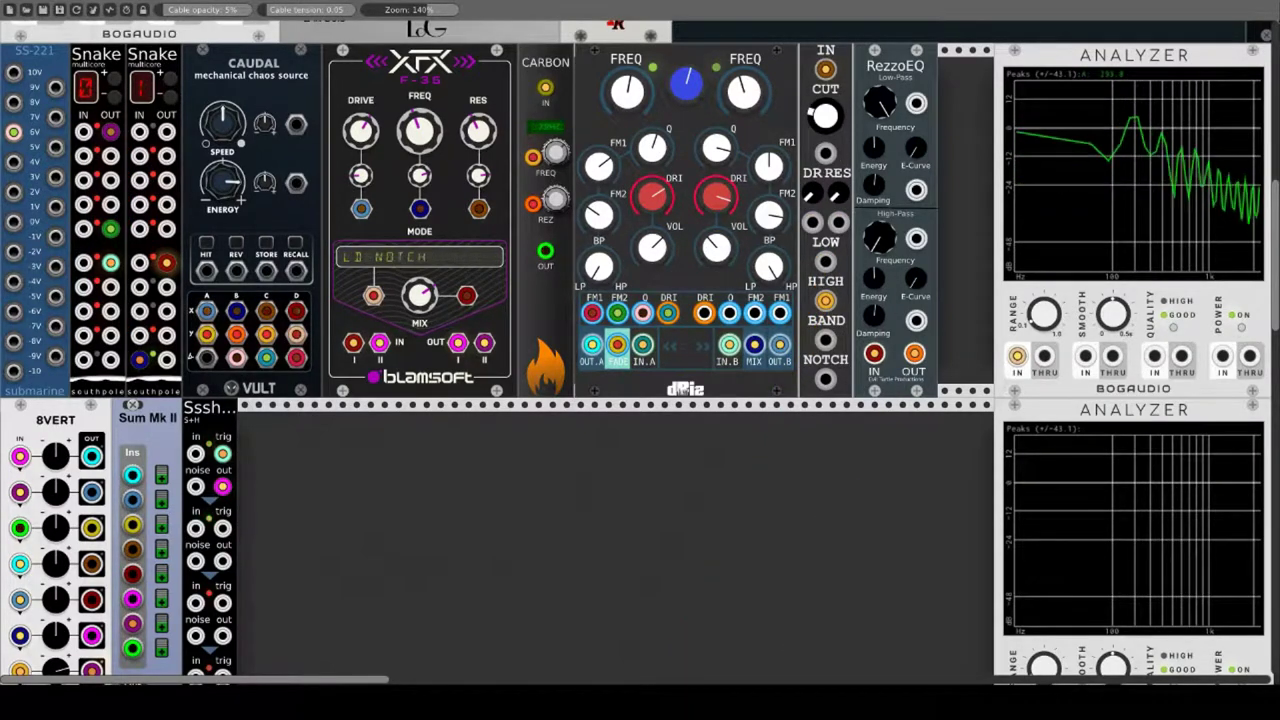
drag(825, 300, 825, 379)
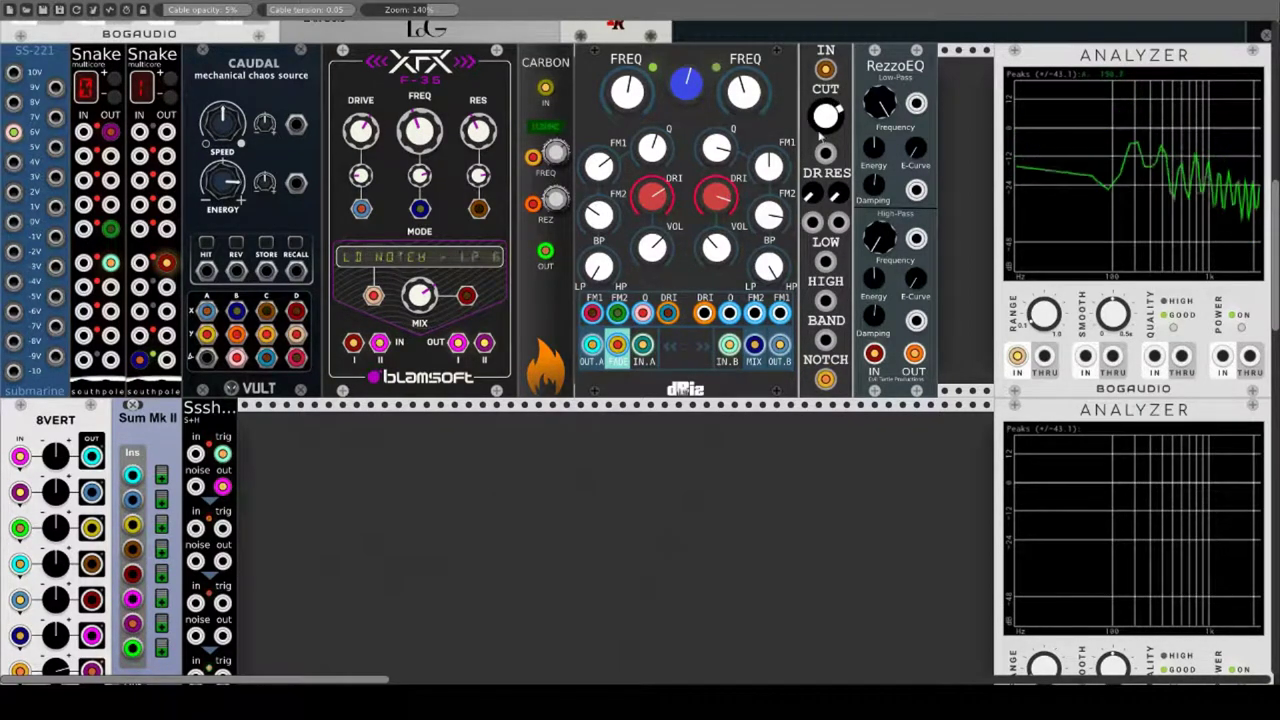
Step: Patch Caudal's row Z outputs D and A to the single filter's CUT and DR inputs, and adjust its knobs
drag(826, 154, 296, 357)
mouse_move(816, 116)
mouse_down()
mouse_move(816, 104)
mouse_move(816, 118)
mouse_up()
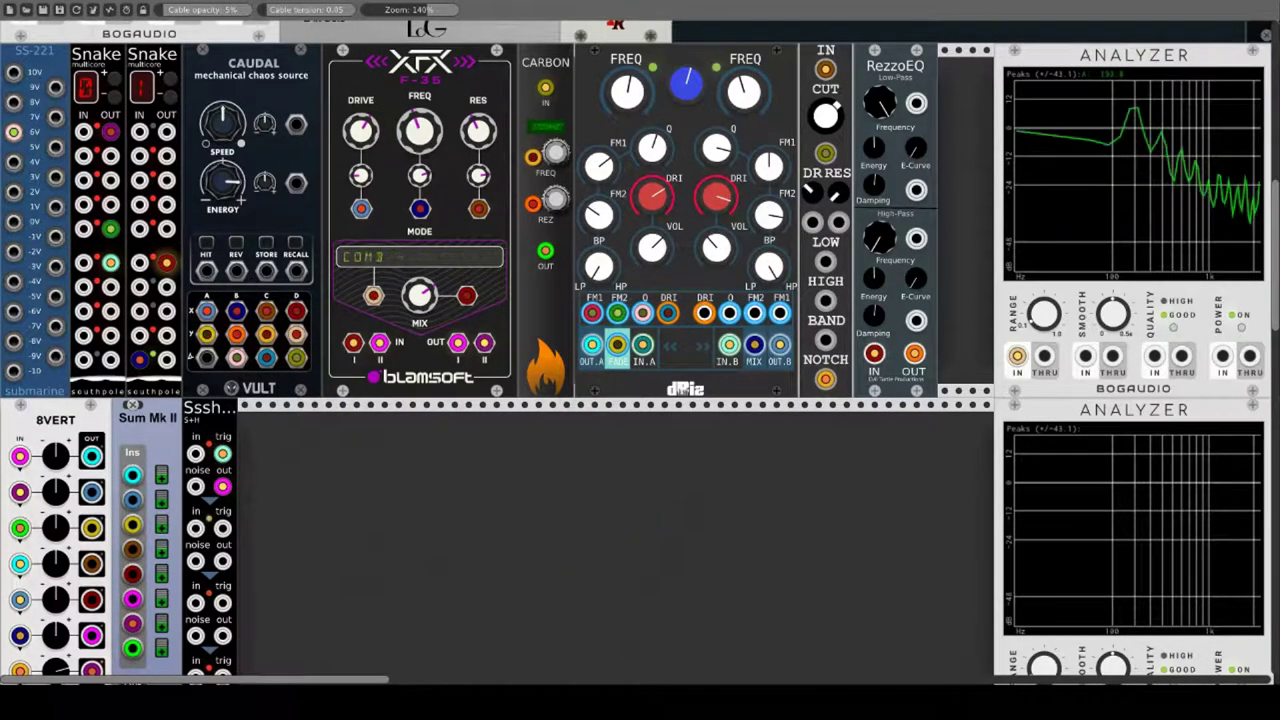
drag(832, 197, 832, 182)
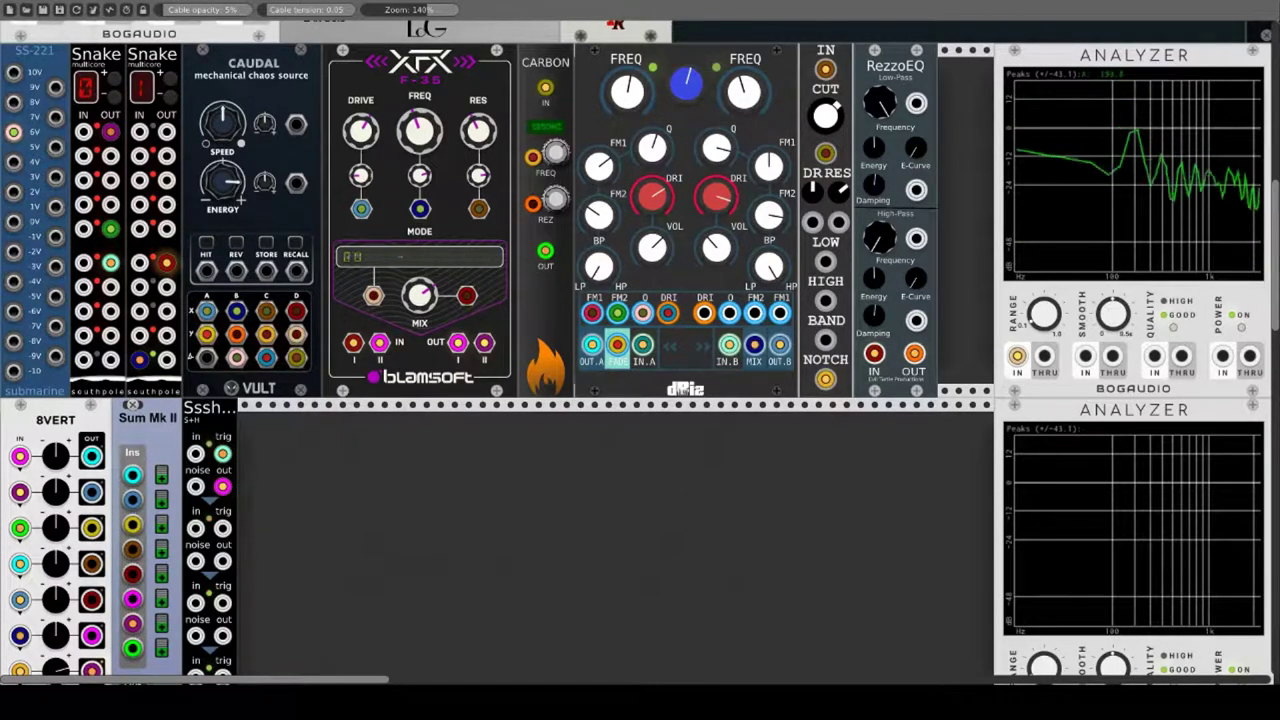
drag(815, 226, 207, 357)
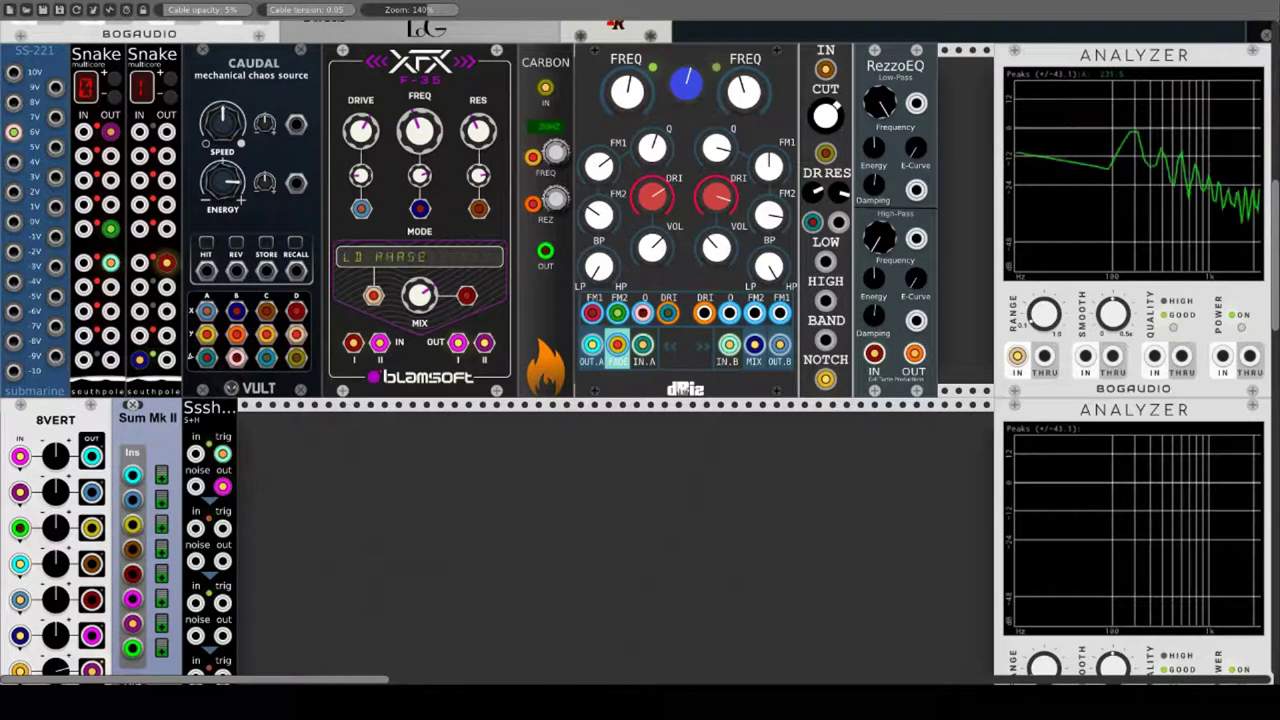
Step: Readjust the single filter's RES and CUT knobs on the NOTCH output
mouse_move(166, 263)
mouse_down()
mouse_move(777, 271)
mouse_move(826, 69)
mouse_up()
drag(839, 191, 839, 186)
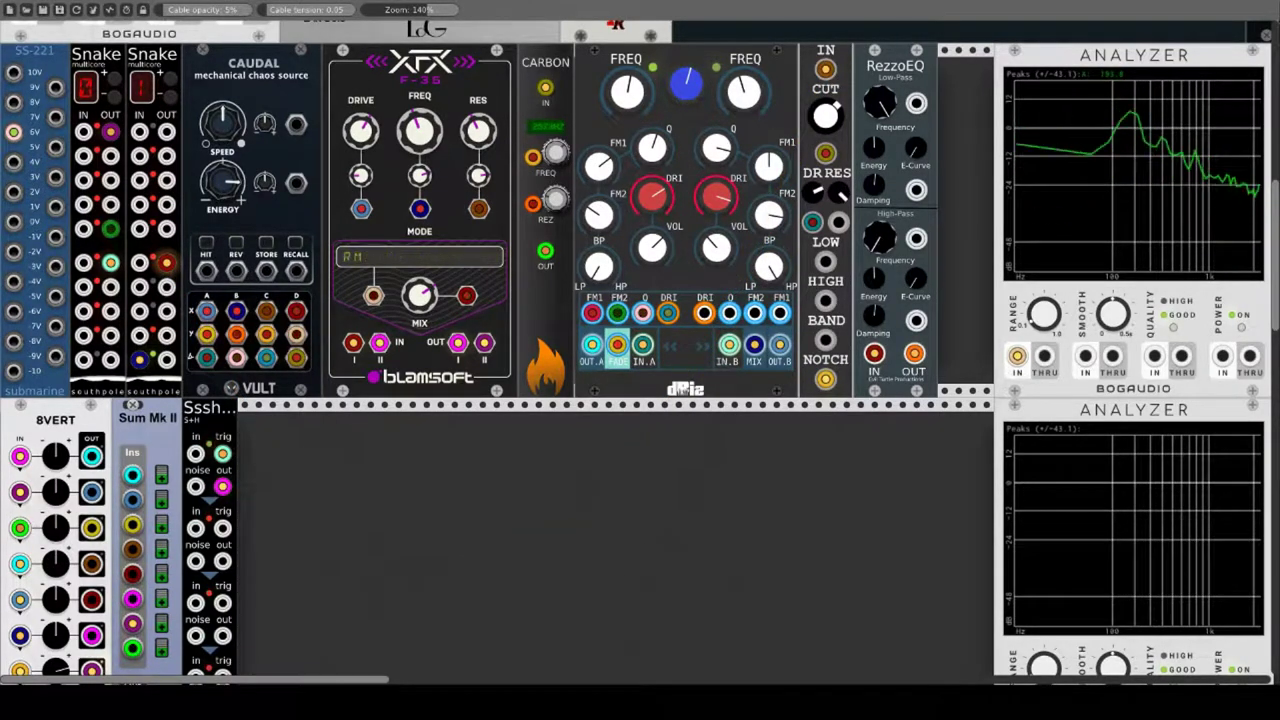
mouse_move(826, 69)
mouse_down()
mouse_move(832, 96)
mouse_move(826, 69)
mouse_up()
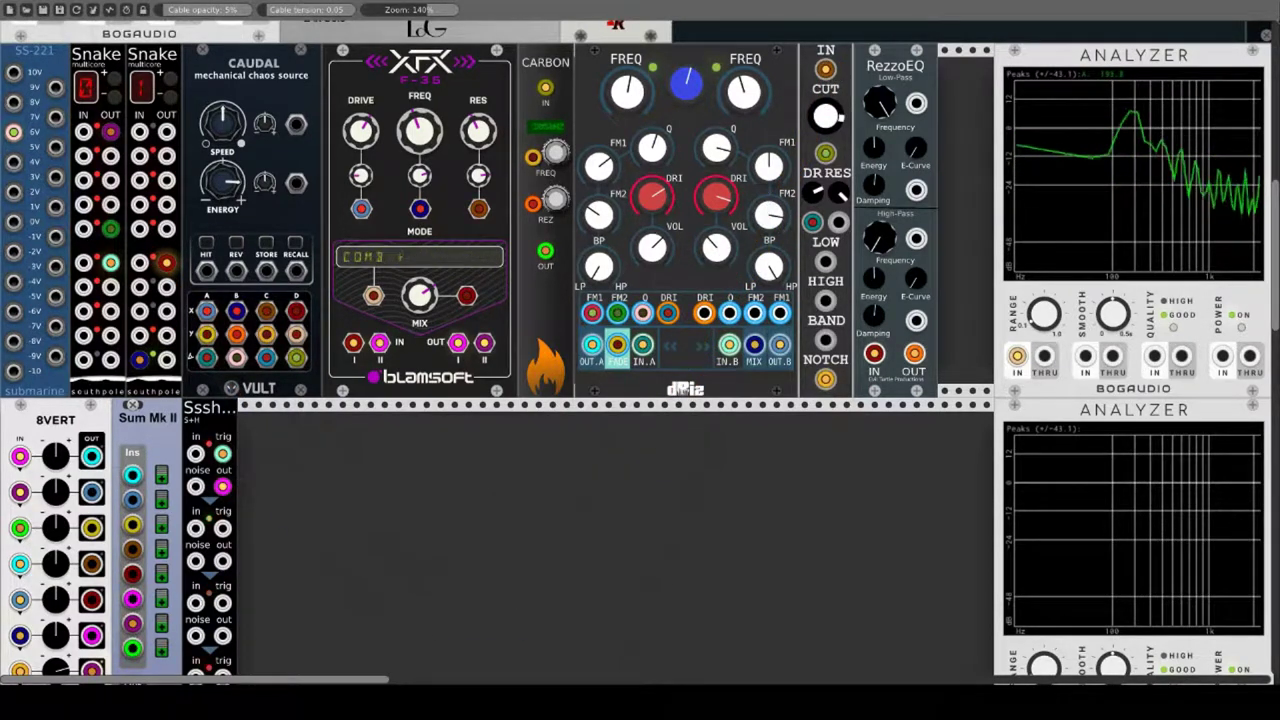
drag(826, 116, 826, 196)
Step: Move the single filter's output cable back to LOW, and patch Caudal's row Y output C to RES while adjusting DR and RES
drag(825, 378, 825, 261)
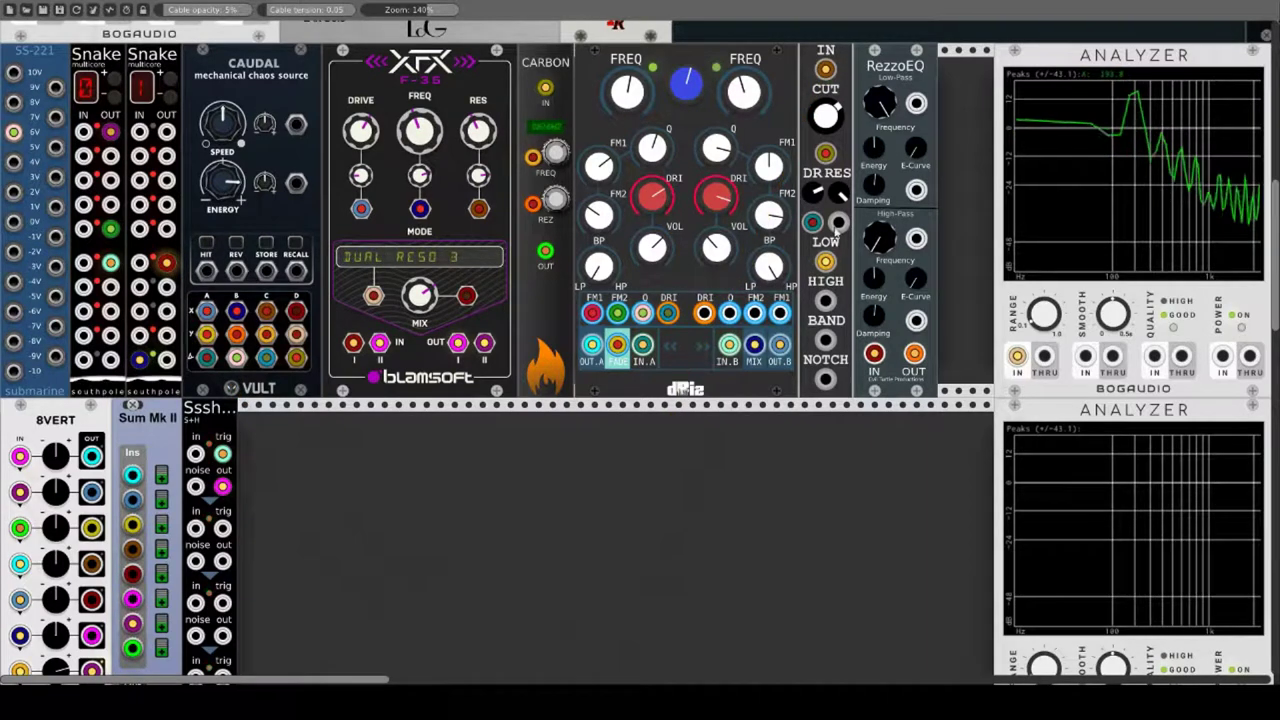
drag(838, 222, 840, 585)
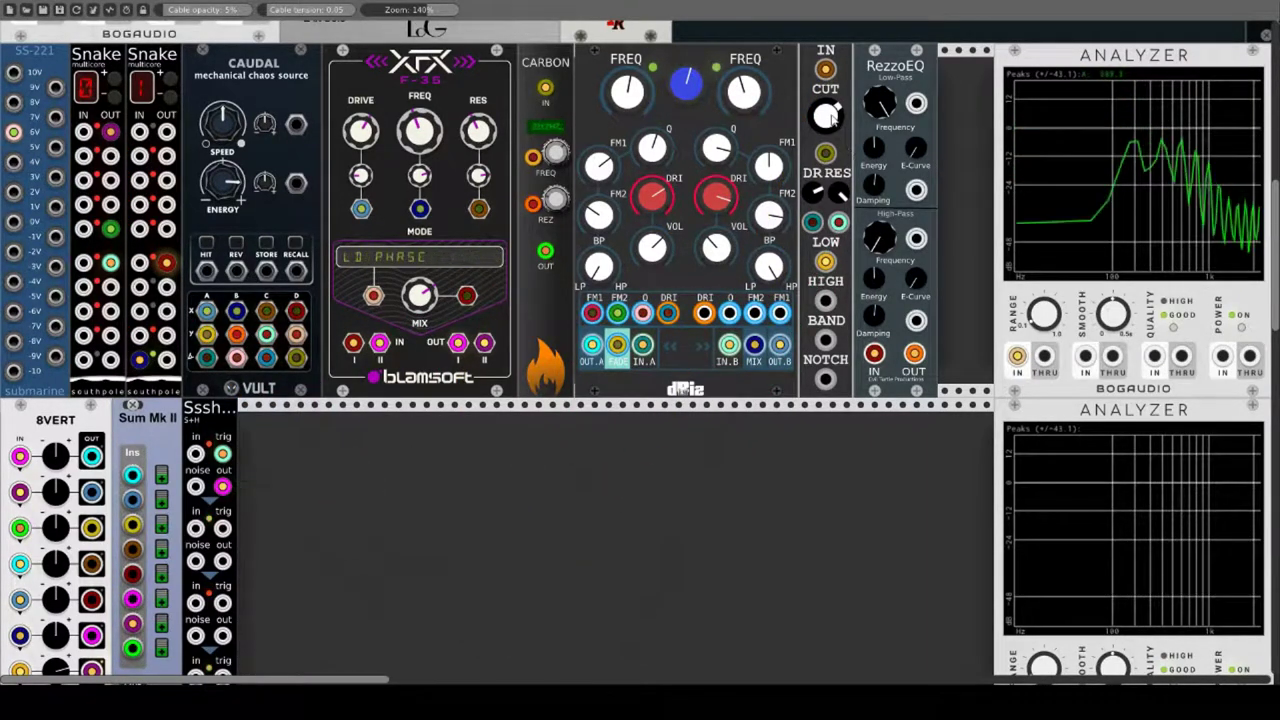
drag(815, 194, 836, 214)
Step: Center 8VERT's seventh level knob and turn up its eighth channel
scroll(477, 563, down, 3)
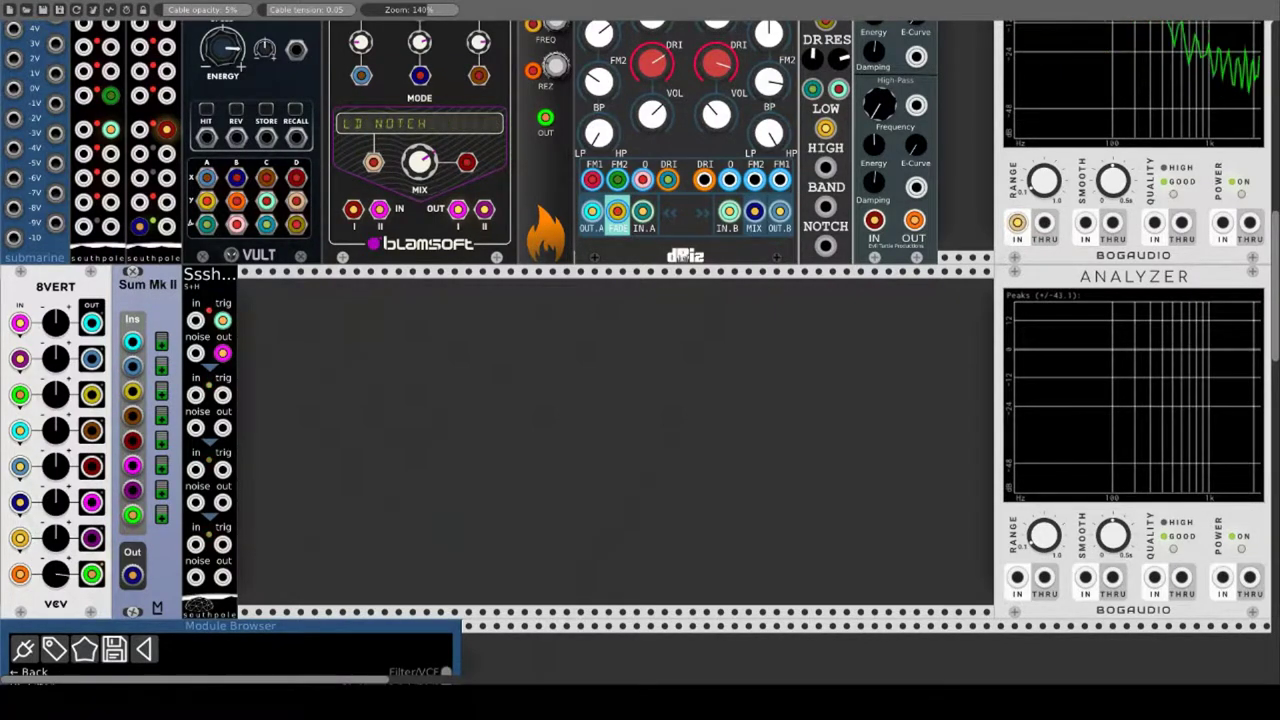
scroll(571, 519, up, 1)
scroll(570, 519, up, 2)
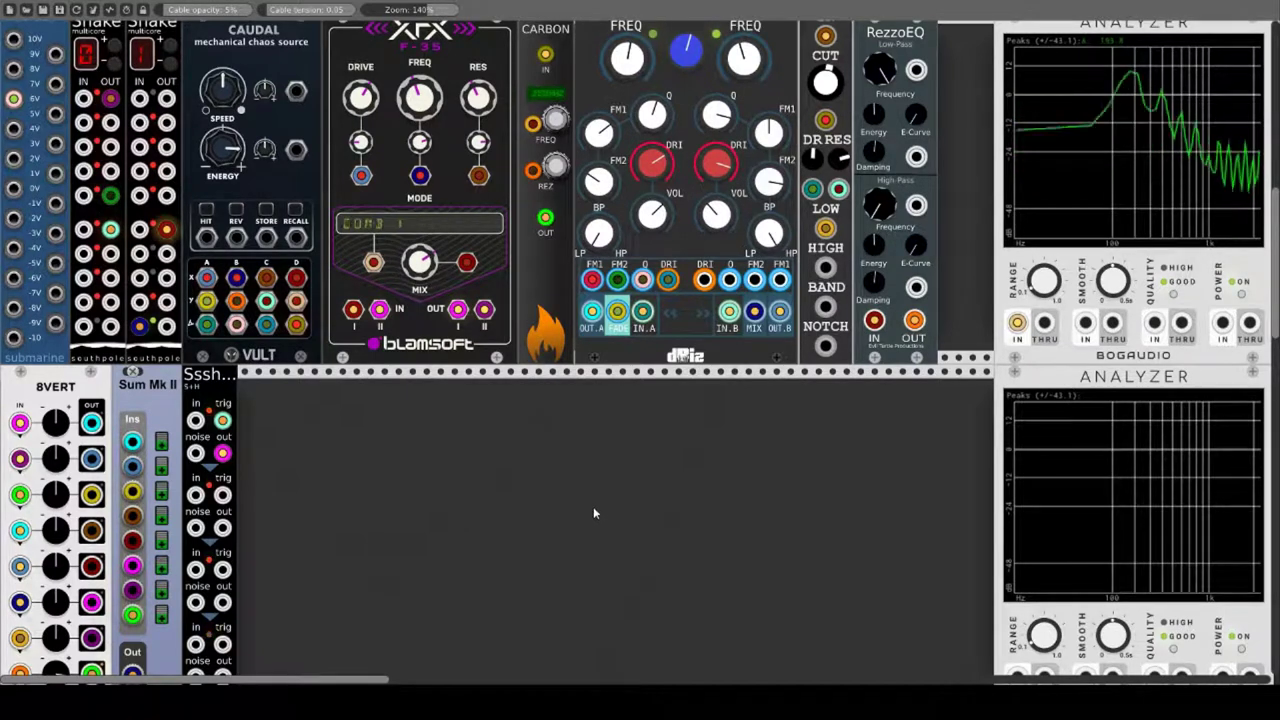
Step: Disconnect all cables from Caudal
right_click(285, 170)
click(320, 219)
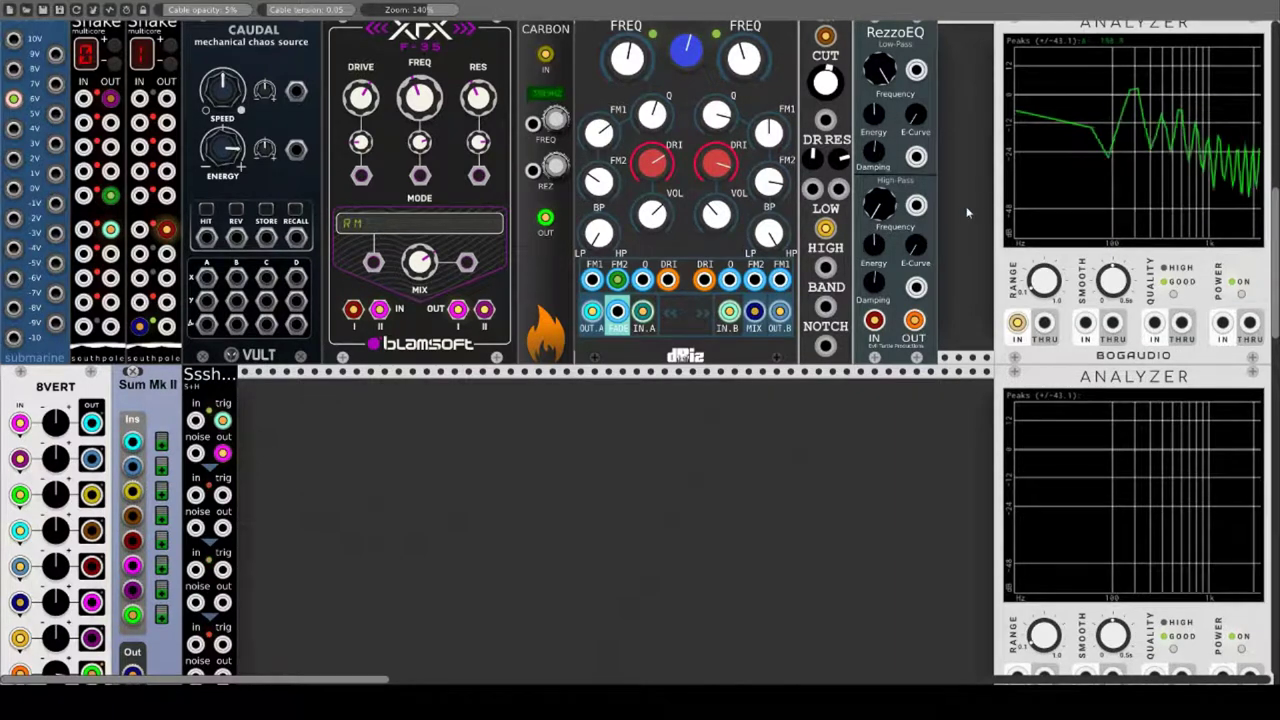
Step: Adjust the low-pass and high-pass Frequency knobs on RezzoEQ
scroll(967, 212, up, 1)
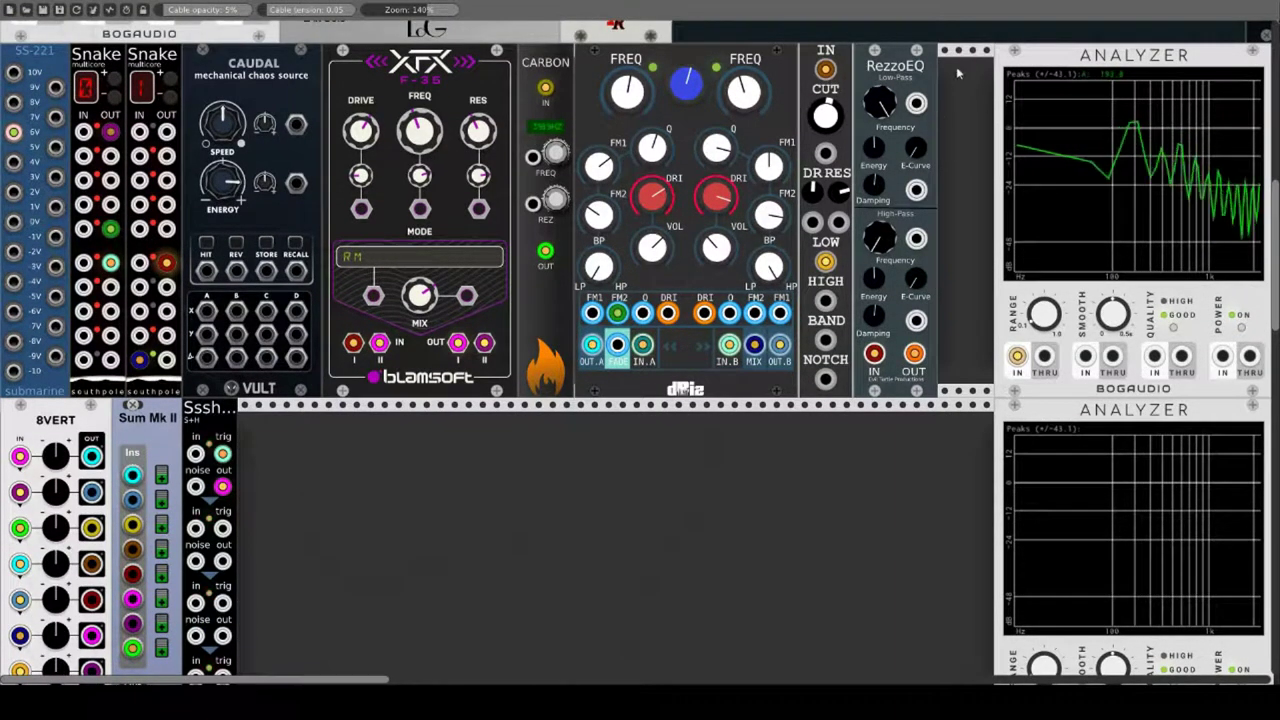
right_click(887, 65)
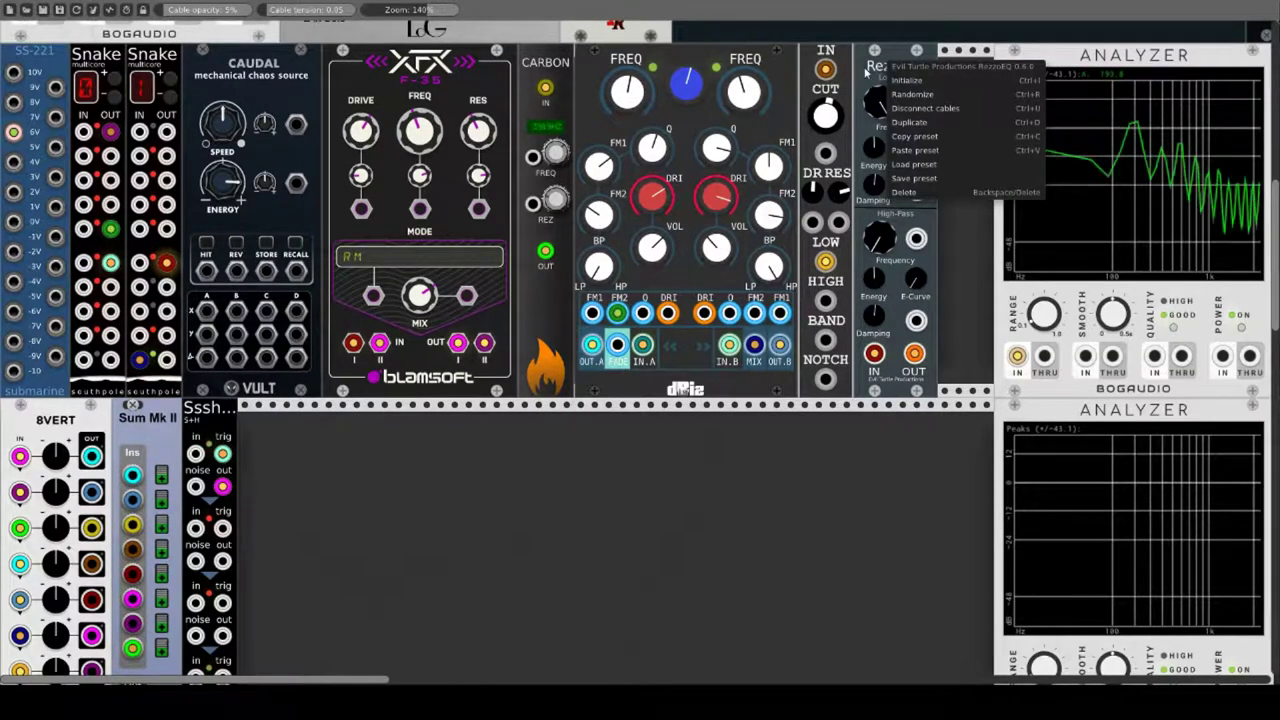
click(866, 71)
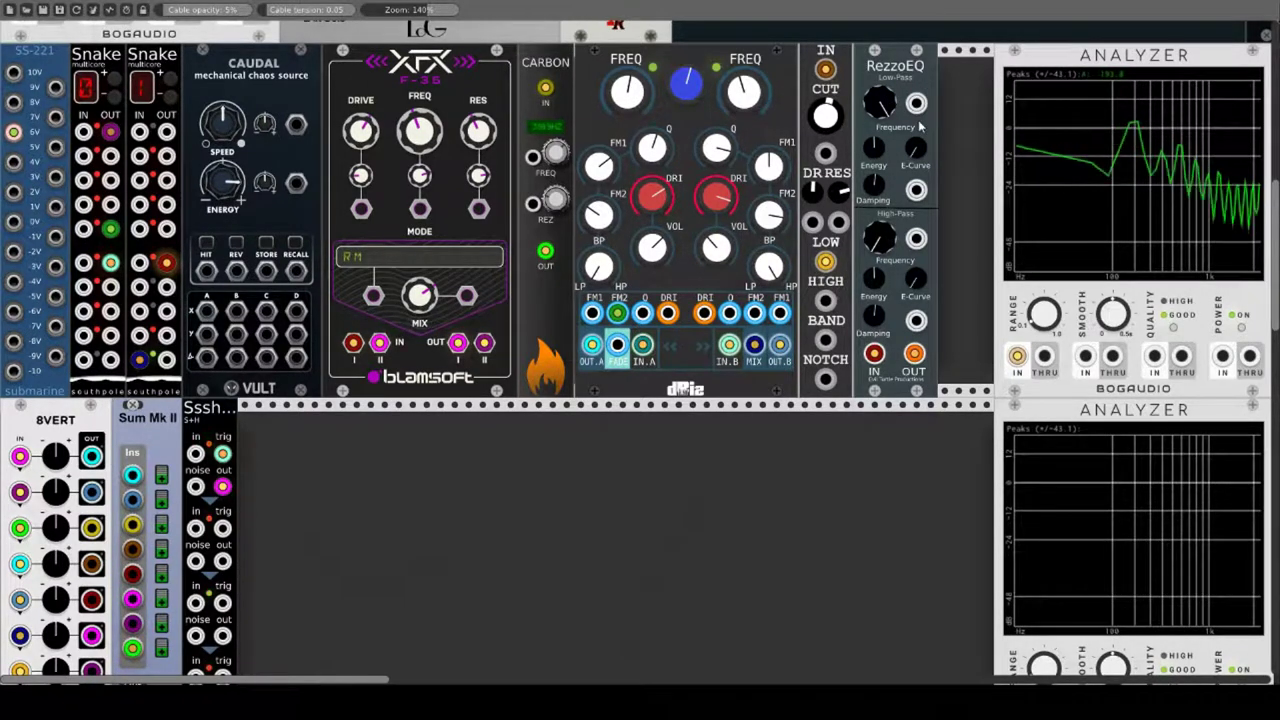
drag(880, 102, 878, 50)
mouse_move(888, 236)
mouse_down()
mouse_move(880, 90)
mouse_move(879, 231)
mouse_up()
Step: Patch Caudal's row X outputs A and B to RezzoEQ's low-pass and high-pass Frequency inputs, and readjust the low-pass Frequency
drag(896, 117, 206, 311)
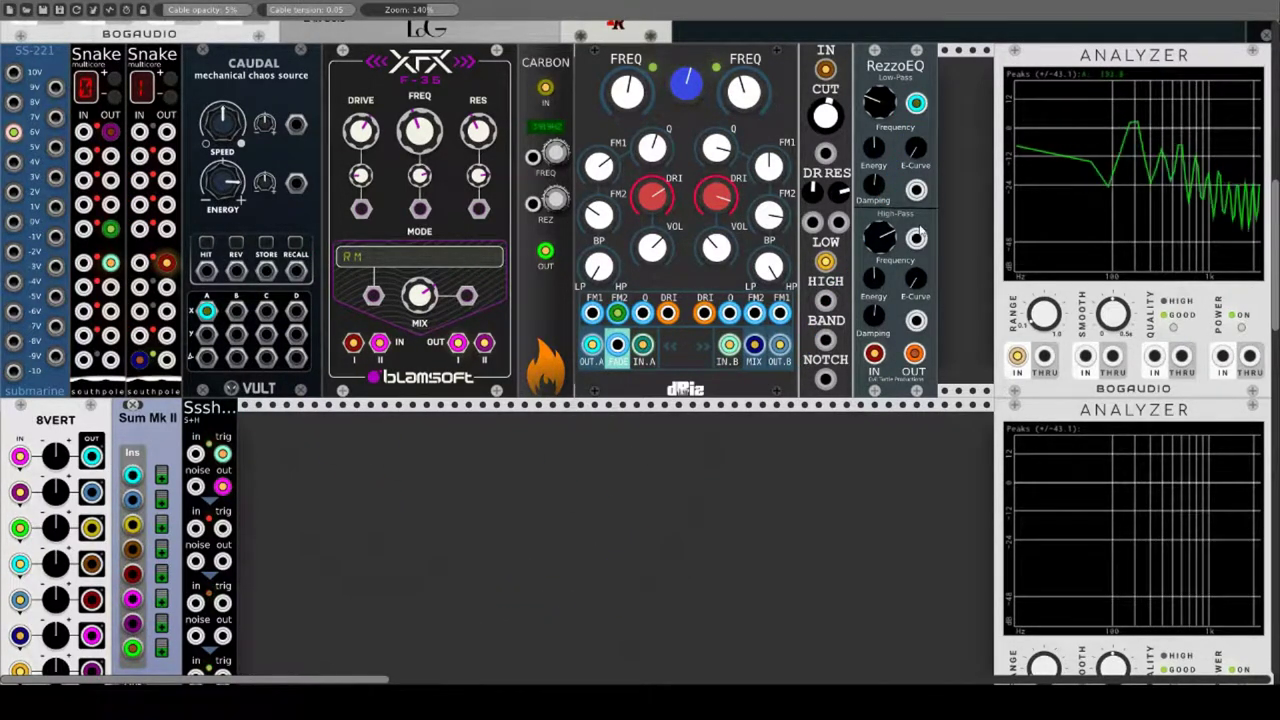
drag(916, 238, 236, 311)
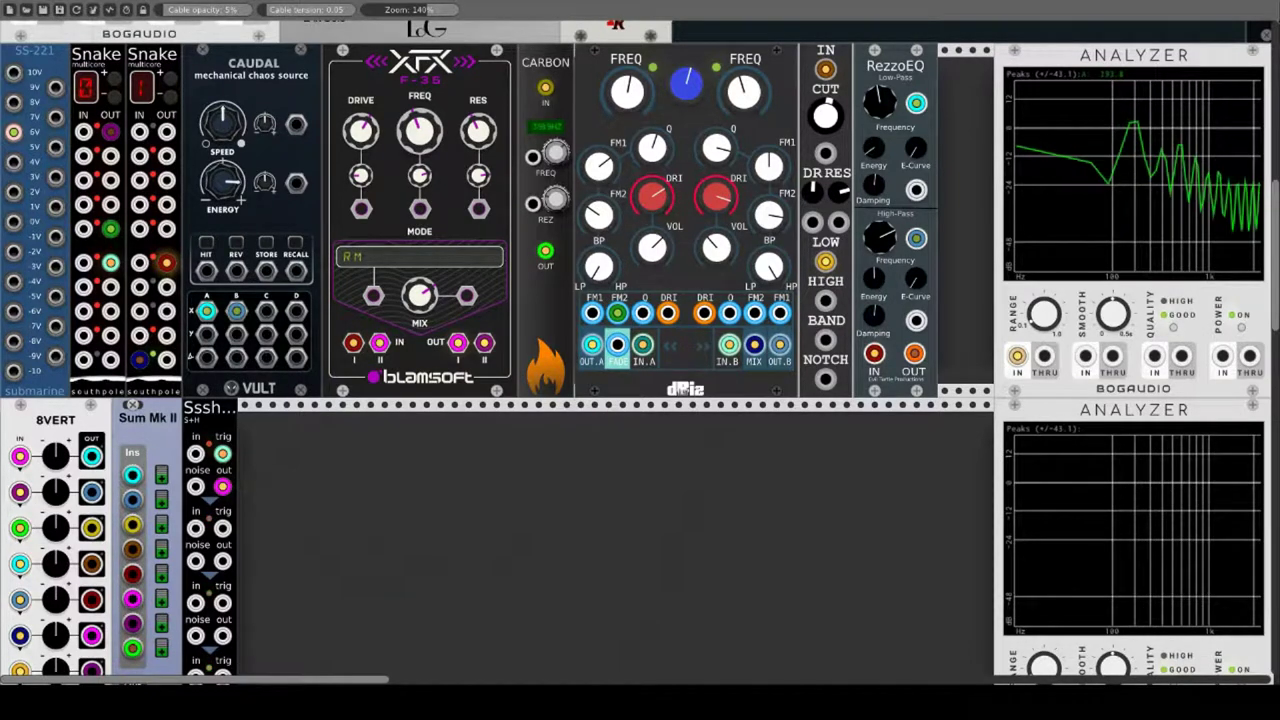
Step: Adjust RezzoEQ's low-pass and high-pass Damping and E-Curve knobs along with its high-pass Frequency
drag(881, 190, 877, 145)
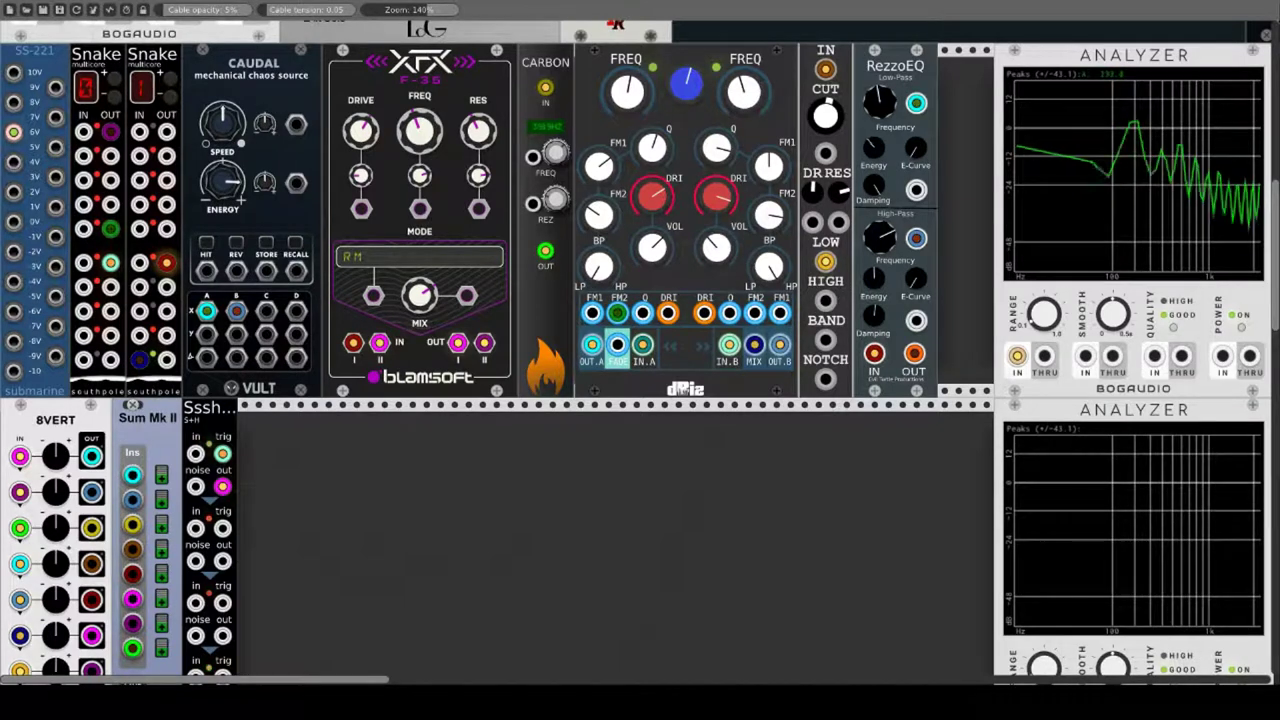
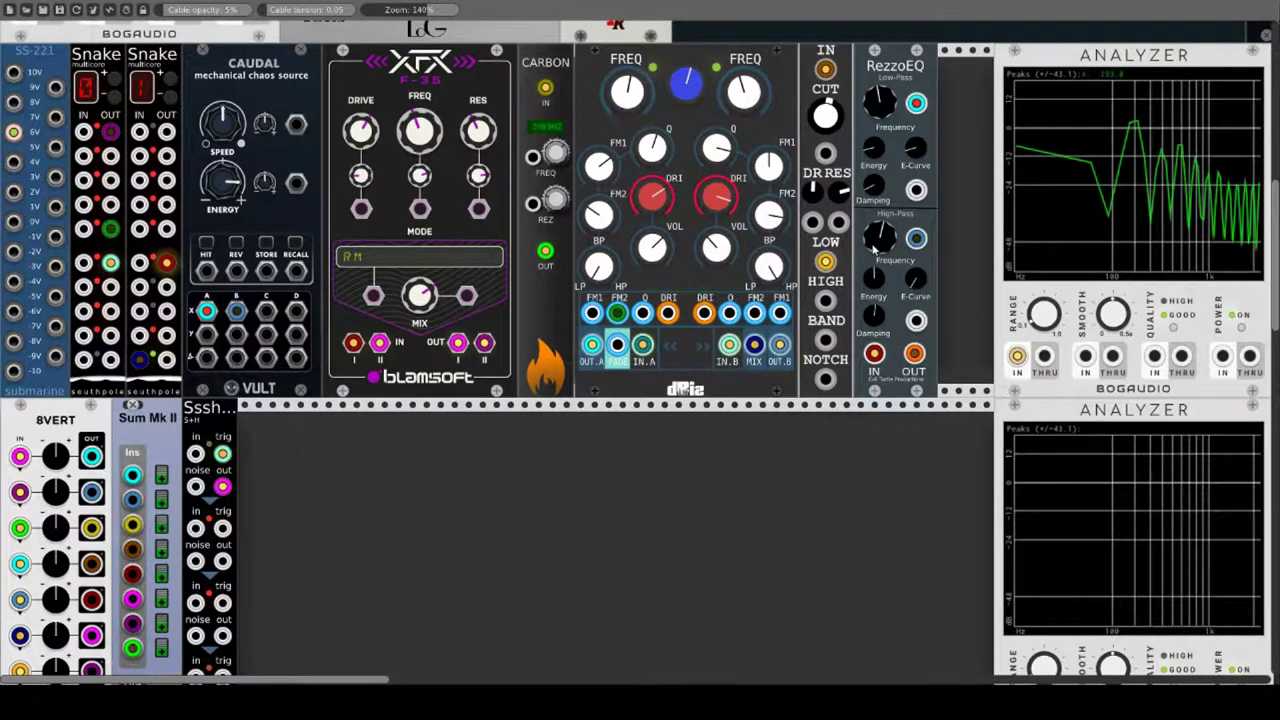
mouse_move(880, 237)
mouse_down()
mouse_move(880, 222)
mouse_move(880, 265)
mouse_move(879, 222)
mouse_up()
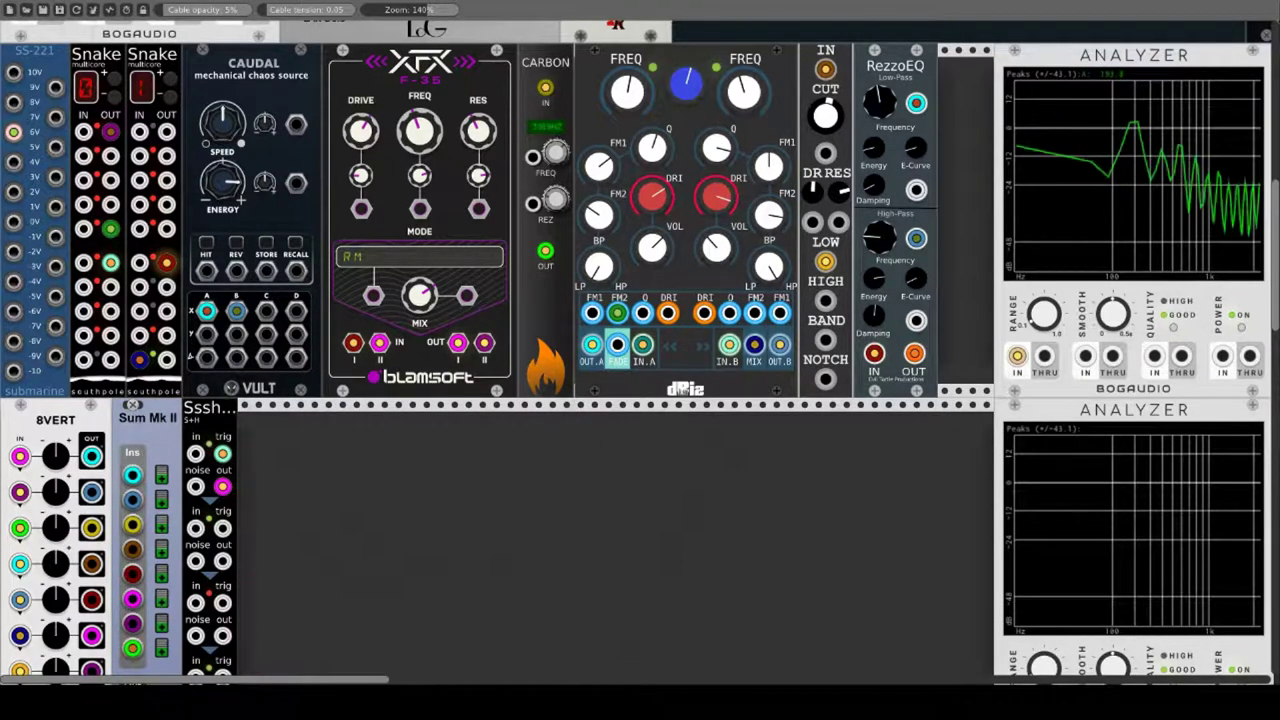
drag(916, 278, 916, 240)
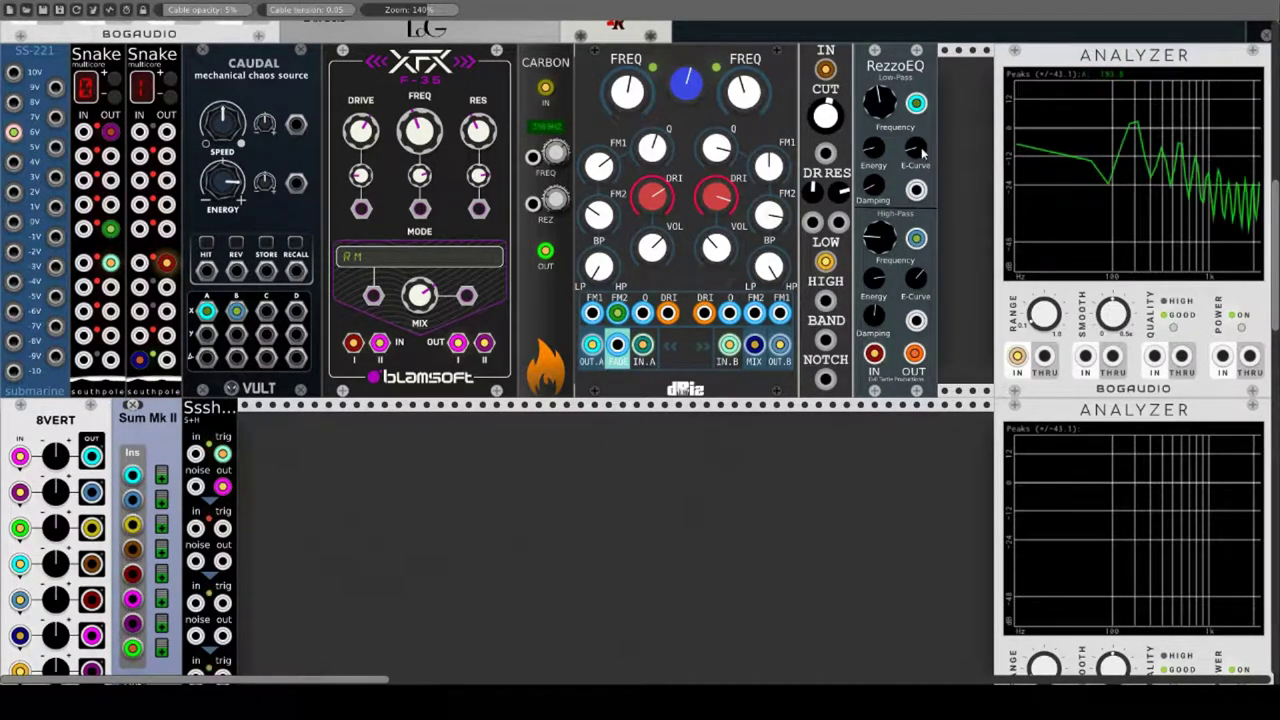
drag(920, 149, 920, 110)
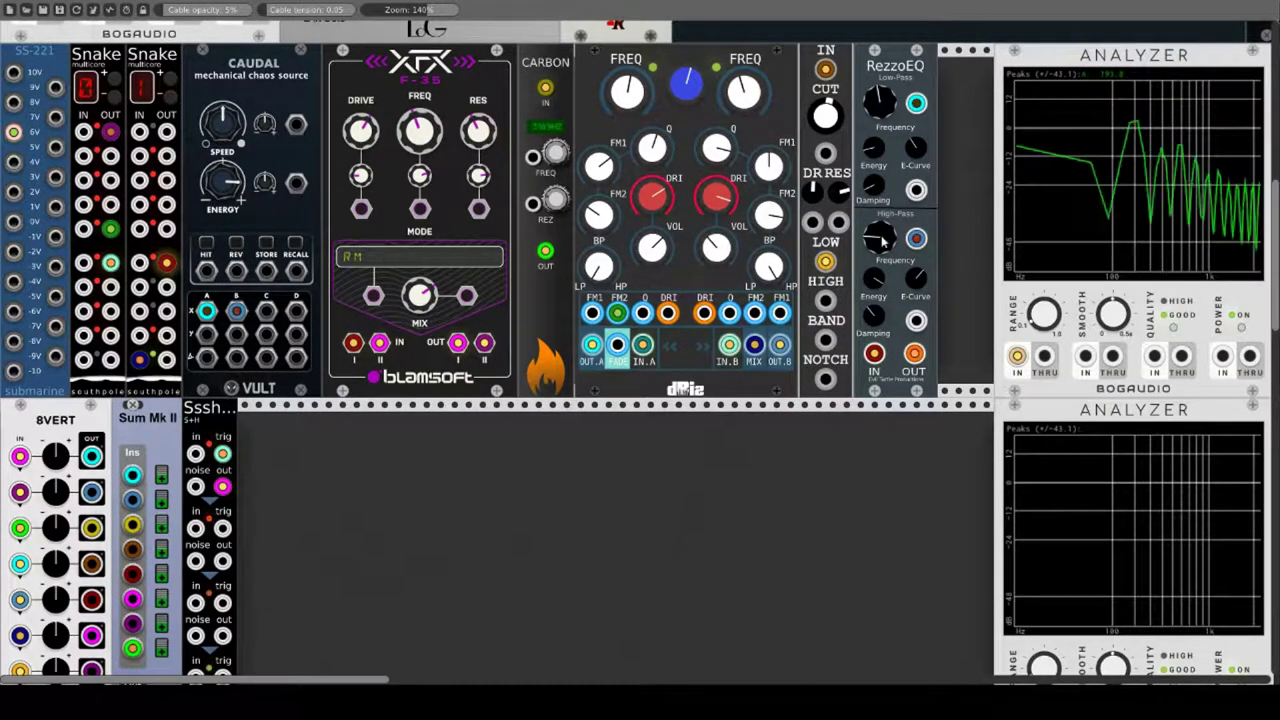
drag(883, 240, 883, 248)
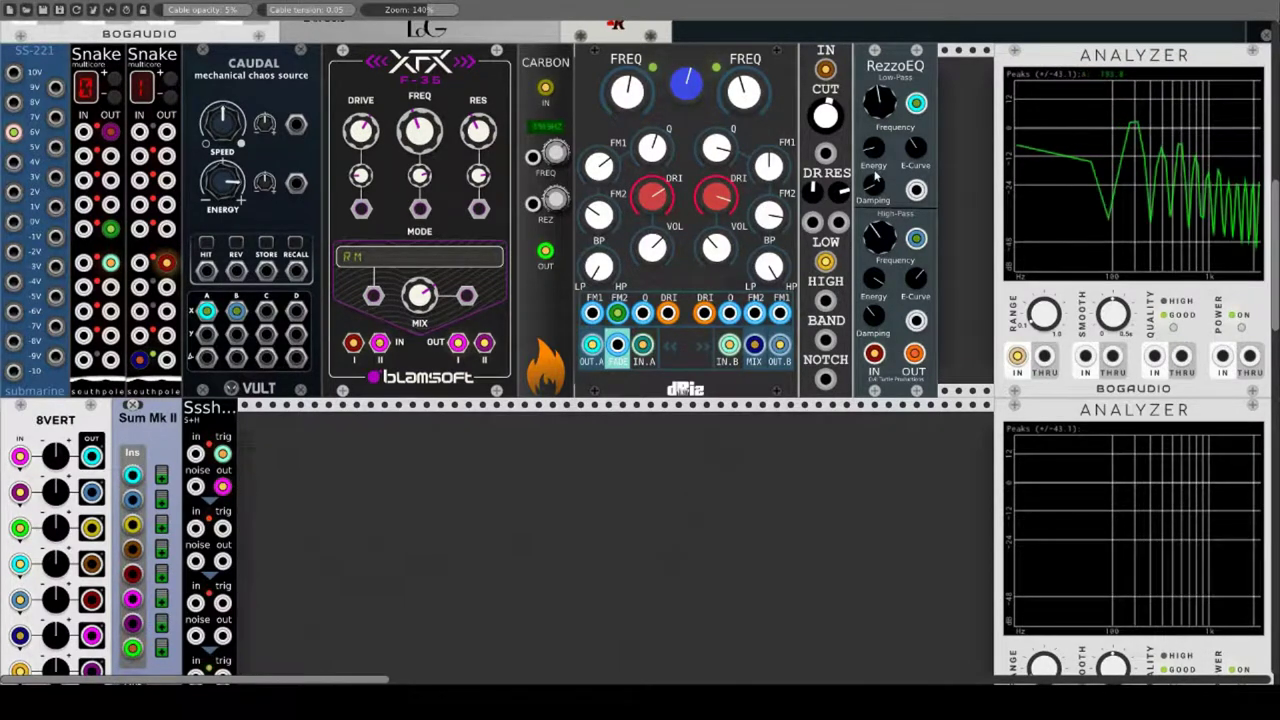
drag(872, 313, 872, 317)
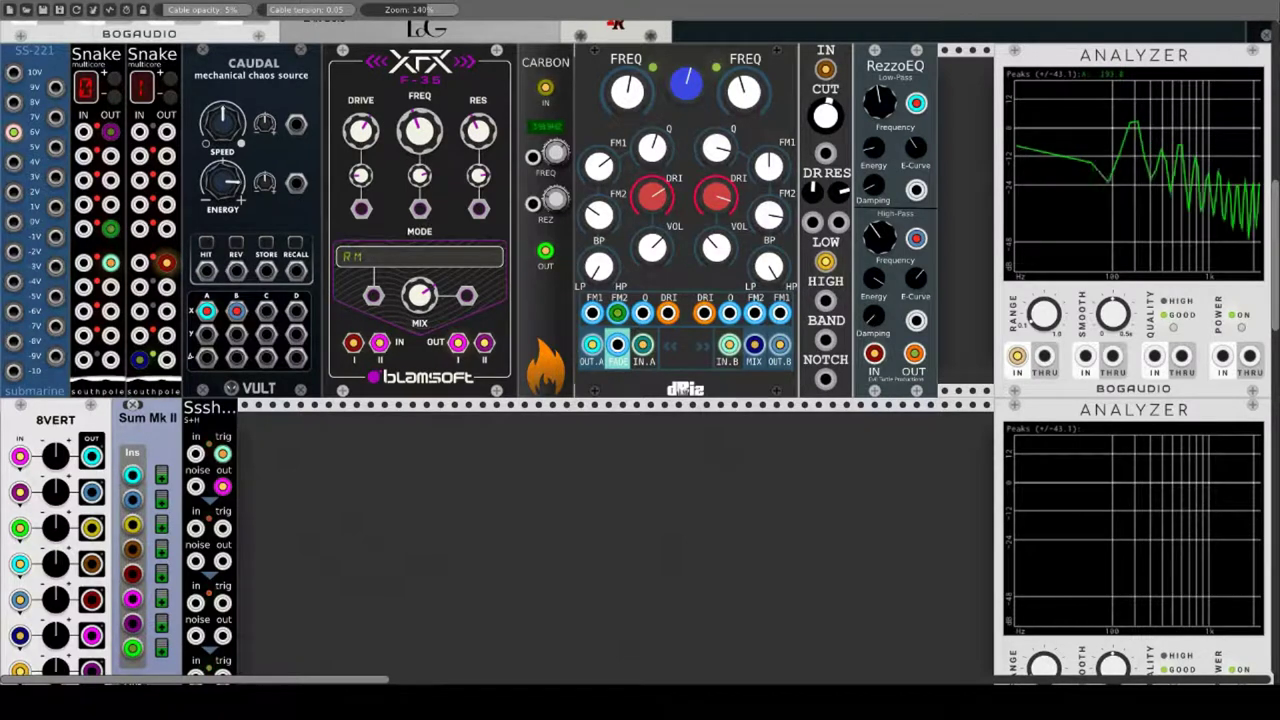
Step: Disconnect both Caudal cables from RezzoEQ and readjust its low-pass and high-pass Frequency knobs and low-pass Damping
right_click(916, 101)
drag(879, 241, 879, 227)
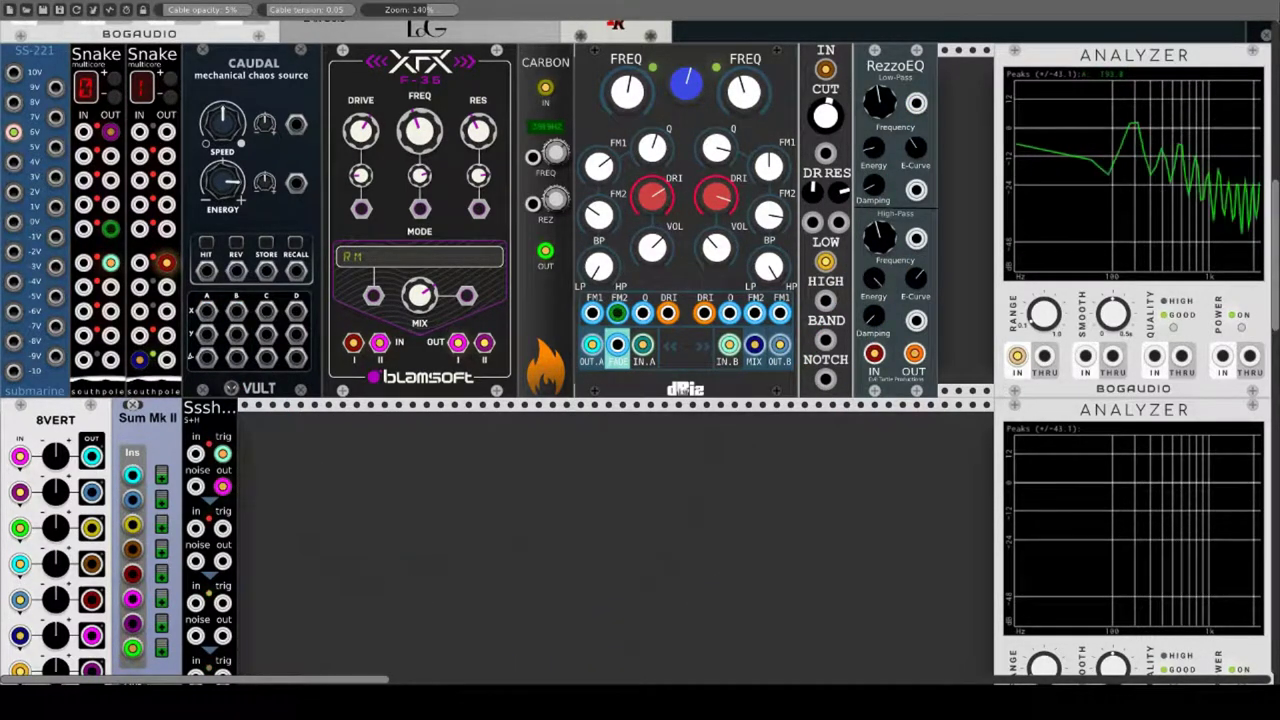
mouse_move(887, 239)
mouse_down()
mouse_move(887, 262)
mouse_move(887, 214)
mouse_move(887, 270)
mouse_up()
drag(880, 100, 876, 154)
mouse_move(883, 202)
mouse_down()
mouse_move(883, 218)
mouse_move(874, 164)
mouse_move(873, 190)
mouse_up()
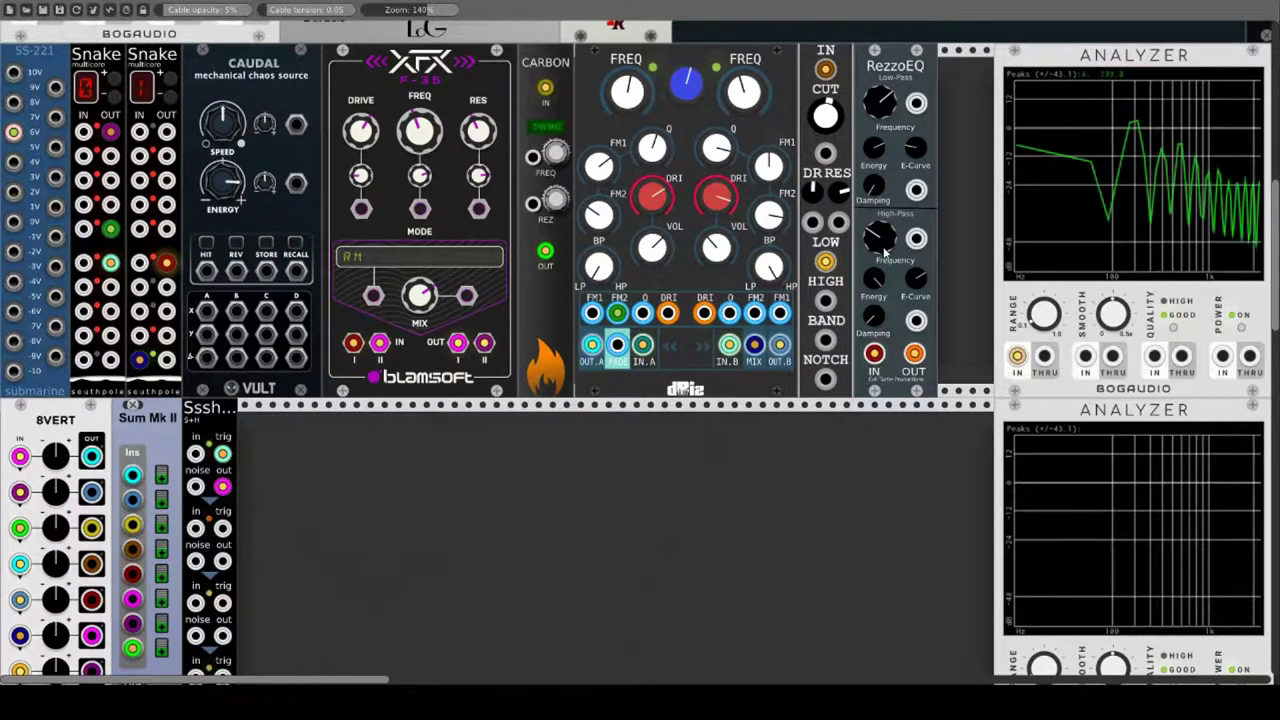
Step: Patch Caudal's X-C and X-D outputs to RezzoEQ's low-pass and high-pass Frequency inputs and X-B and Y-D to its Damping inputs, readjusting both Frequency knobs
drag(885, 251, 296, 311)
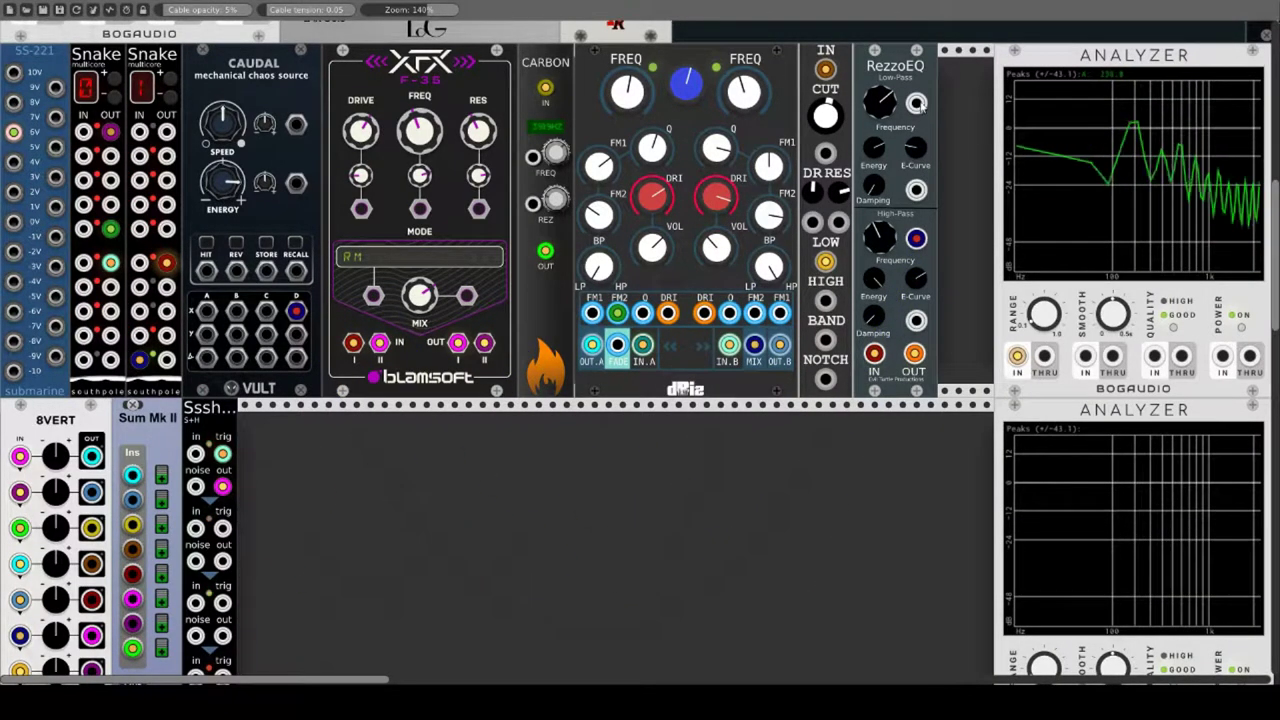
drag(916, 103, 267, 313)
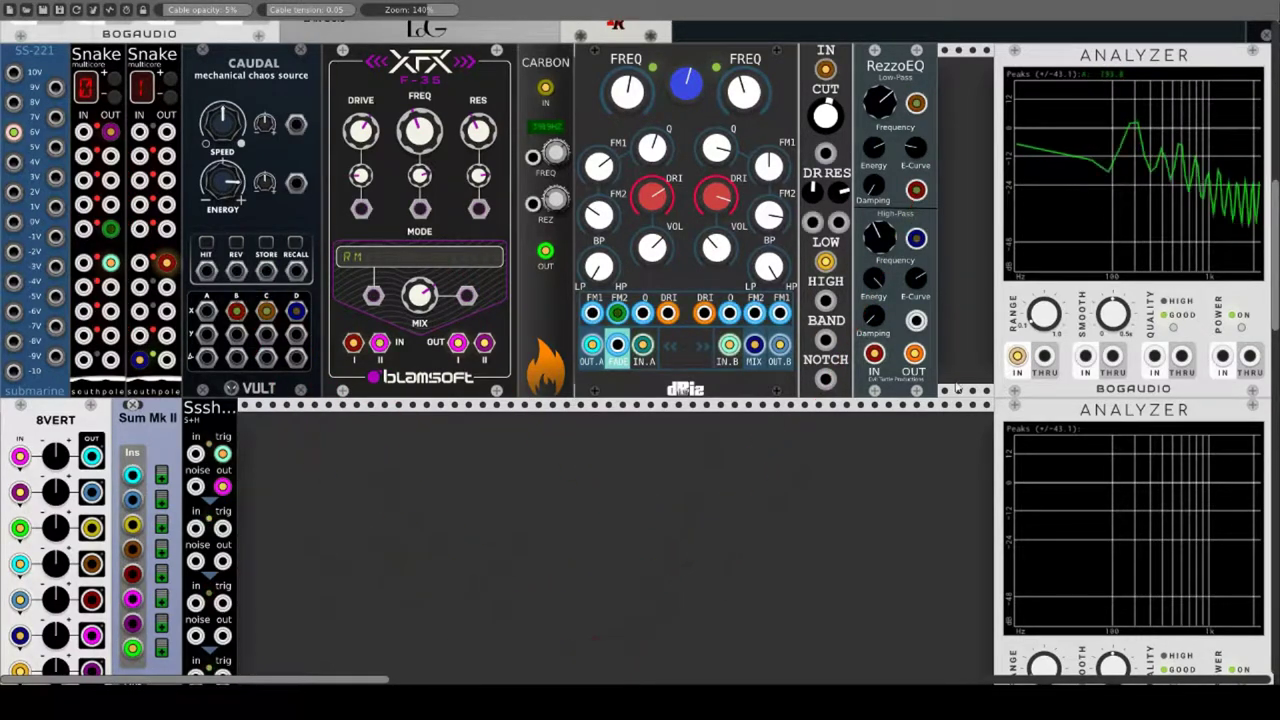
drag(861, 325, 296, 335)
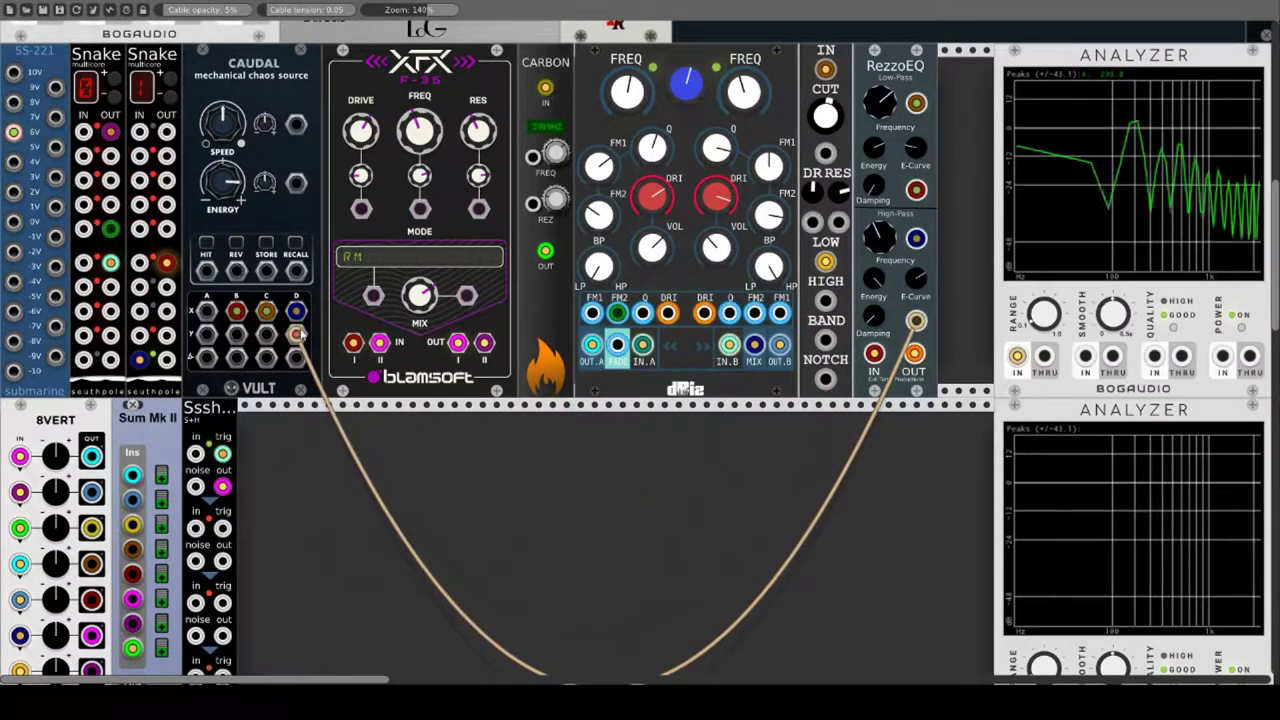
drag(875, 238, 875, 206)
drag(880, 100, 880, 108)
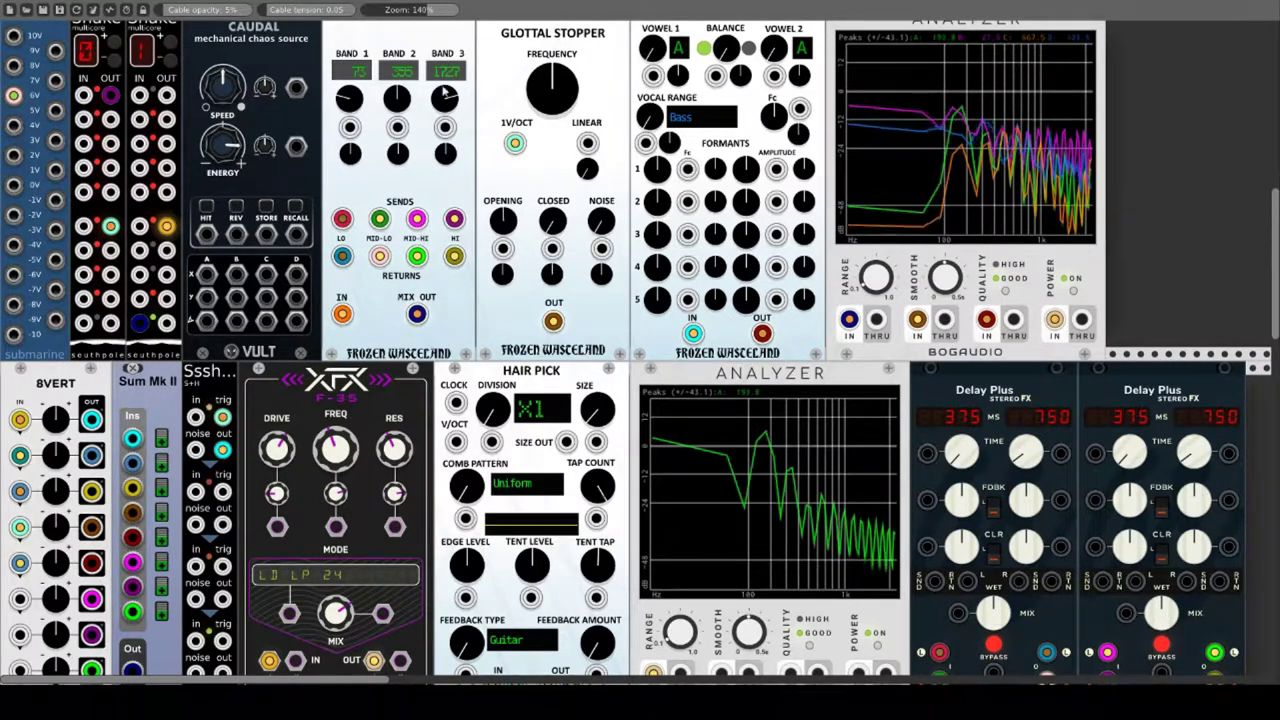
Step: Check the Damian Lillard module's full name and retune its Band 1, Band 2 and Band 3 frequencies
scroll(444, 92, up, 1)
right_click(390, 68)
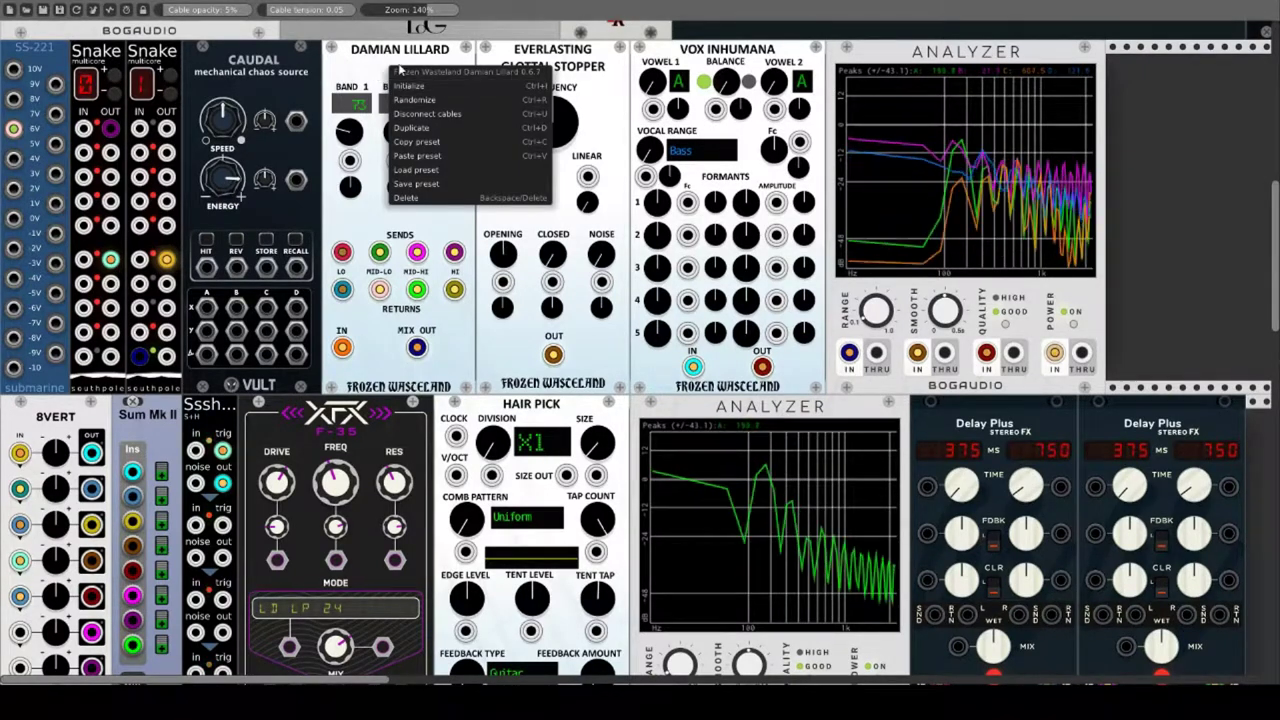
click(366, 68)
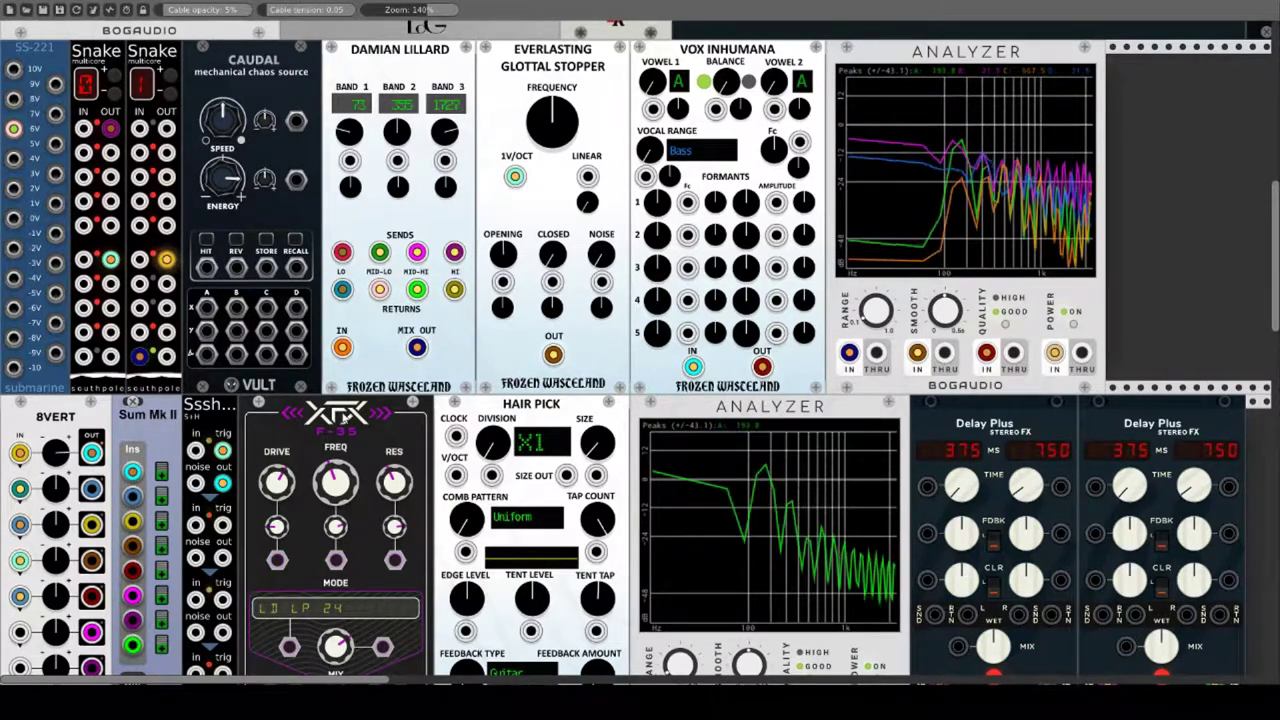
mouse_move(350, 135)
mouse_down()
mouse_move(350, 67)
mouse_move(350, 185)
mouse_move(350, 135)
mouse_up()
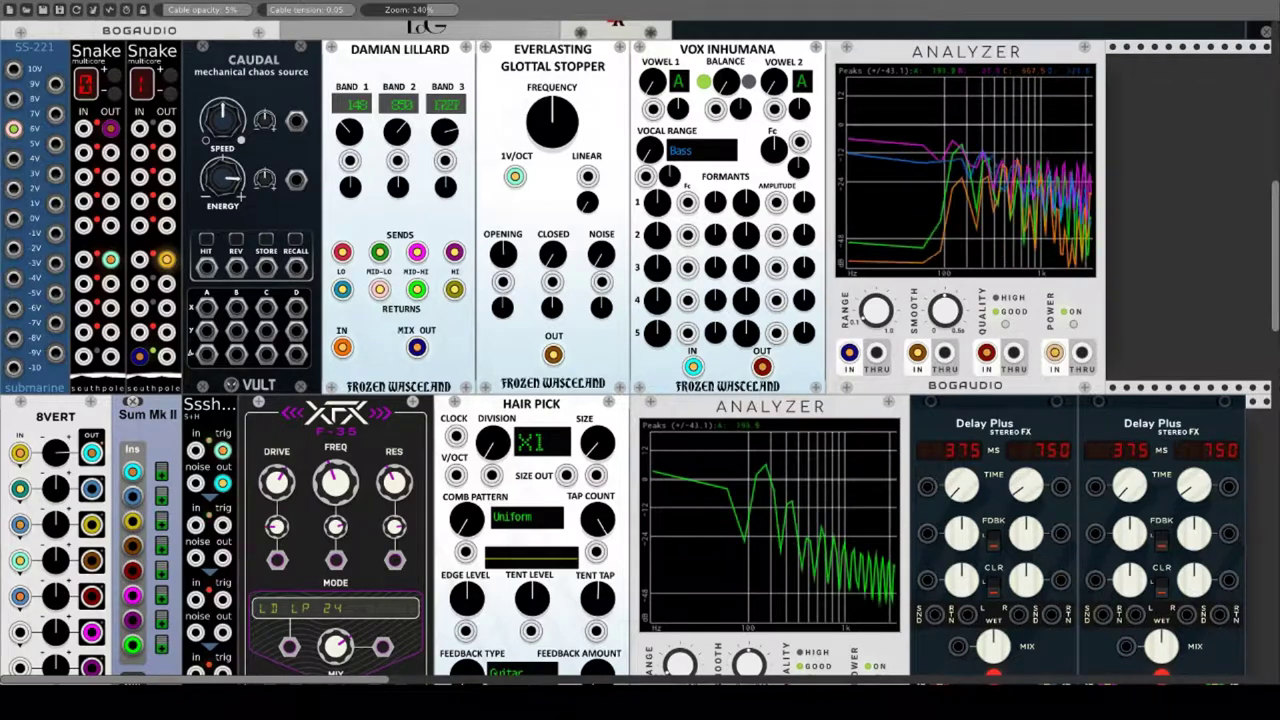
mouse_move(444, 131)
mouse_down()
mouse_move(444, 115)
mouse_move(444, 142)
mouse_up()
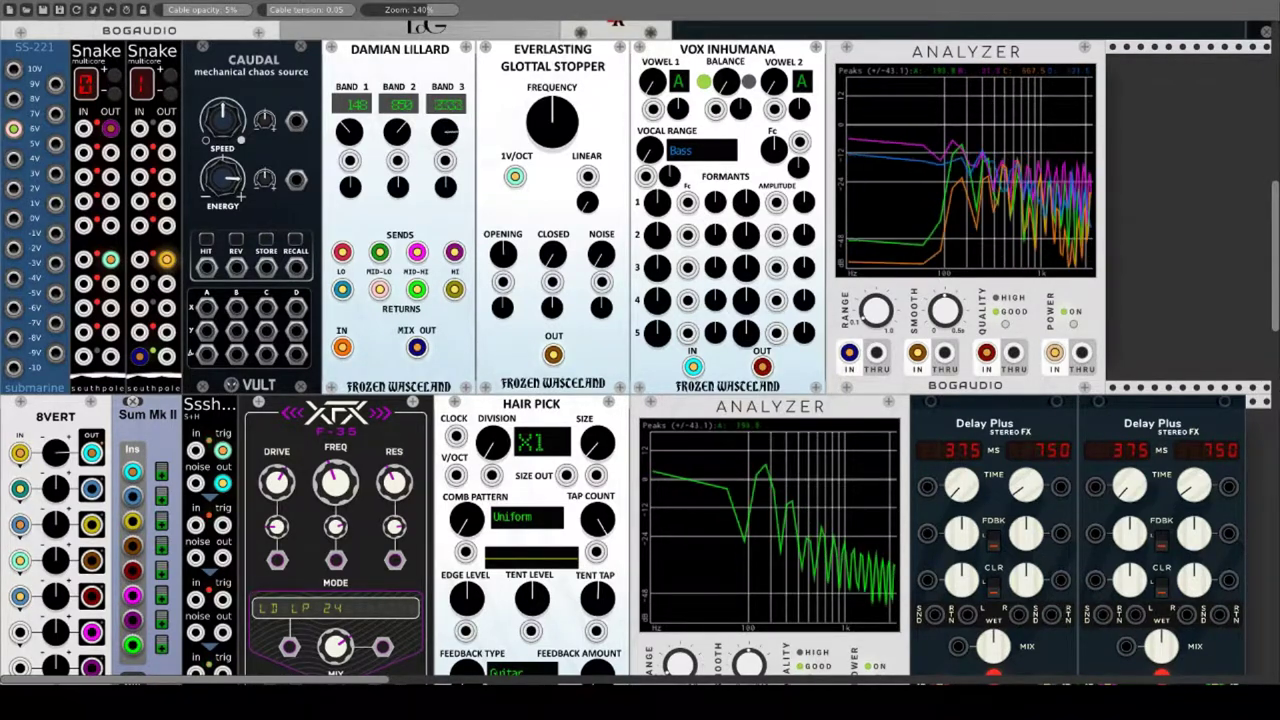
Step: Patch Caudal's row X outputs A, B and C to Damian Lillard's Band 1, 2 and 3 modulation inputs
drag(349, 160, 206, 307)
mouse_move(397, 160)
mouse_down()
mouse_move(236, 340)
mouse_move(236, 307)
mouse_up()
drag(444, 160, 266, 307)
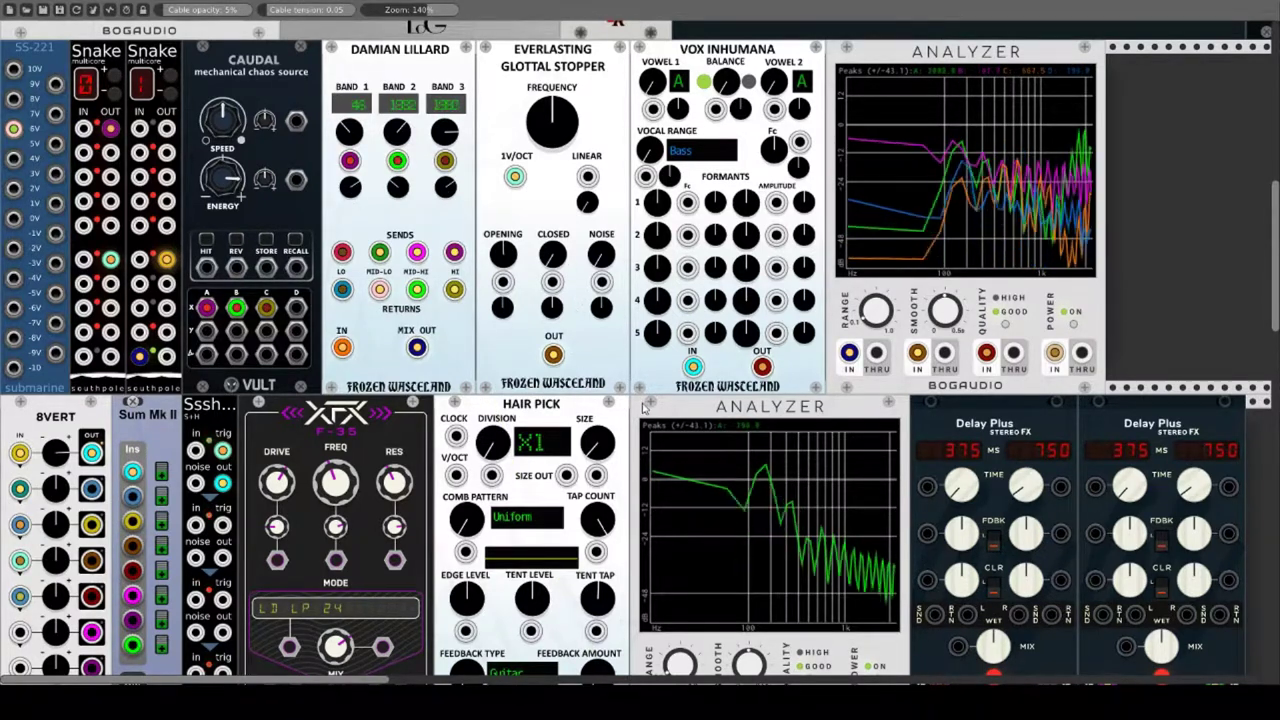
Step: Turn off bypass on both Delay Plus modules
scroll(603, 384, down, 1)
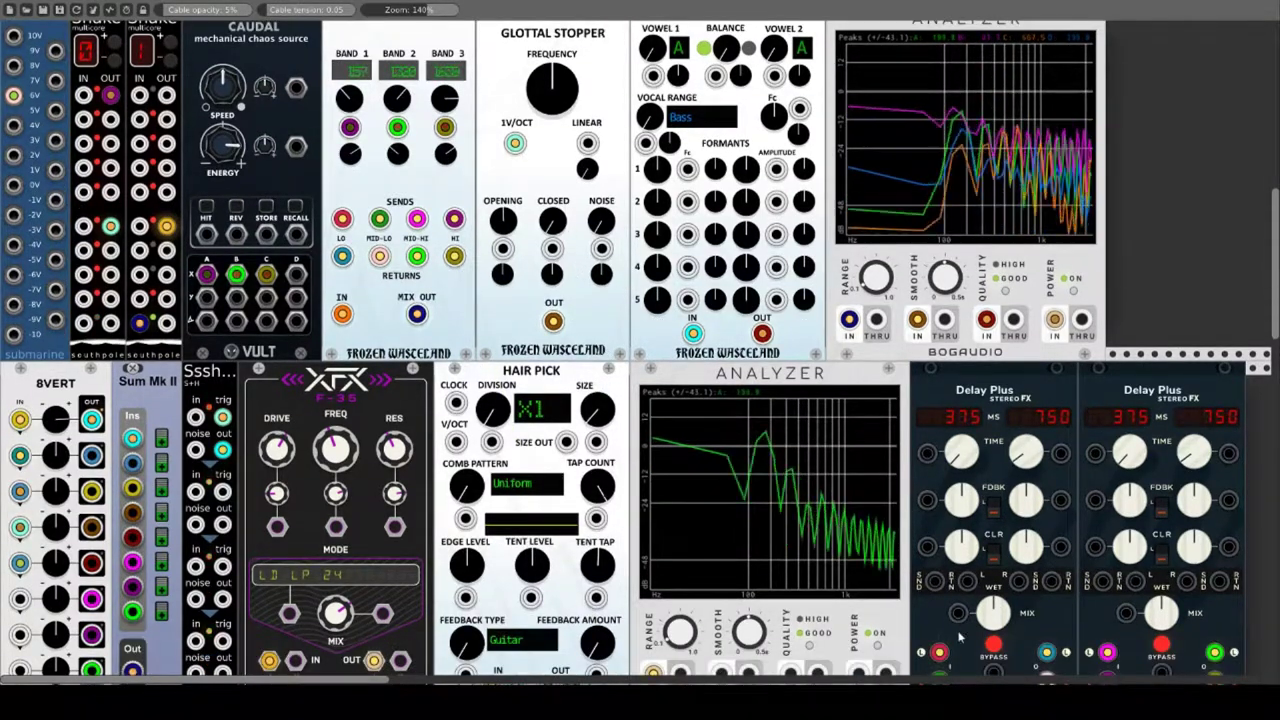
click(994, 646)
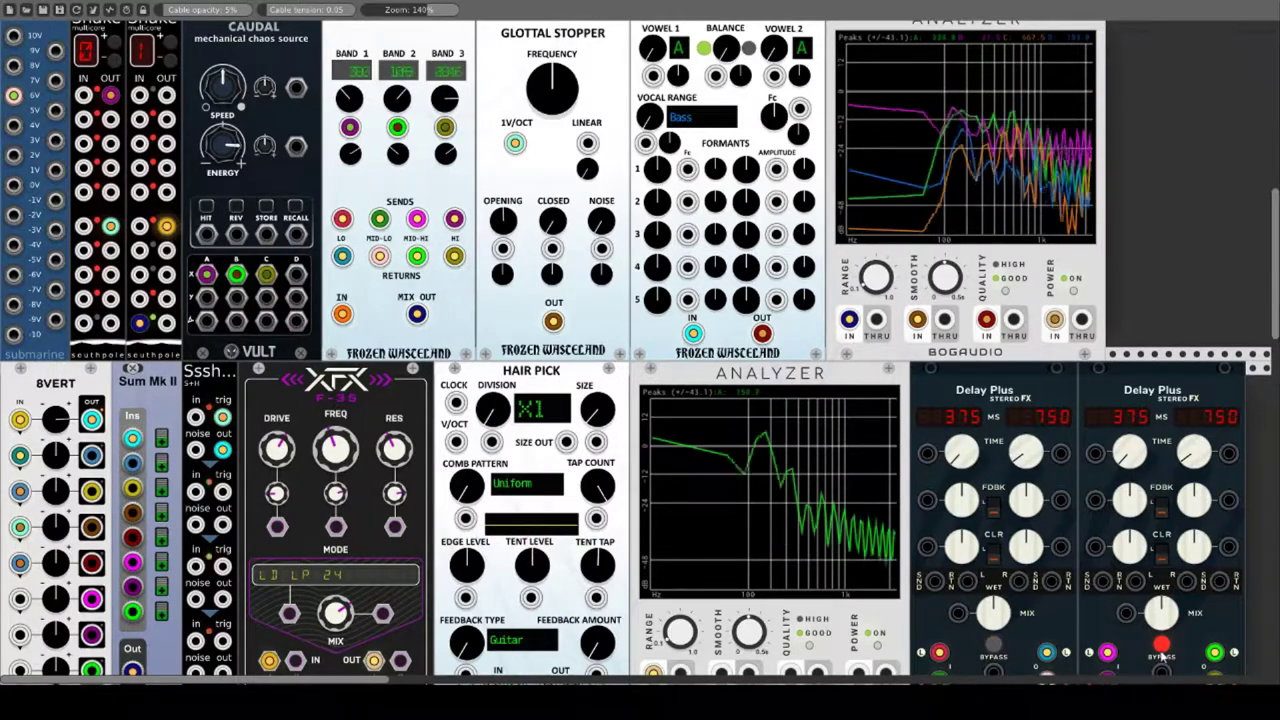
click(1161, 646)
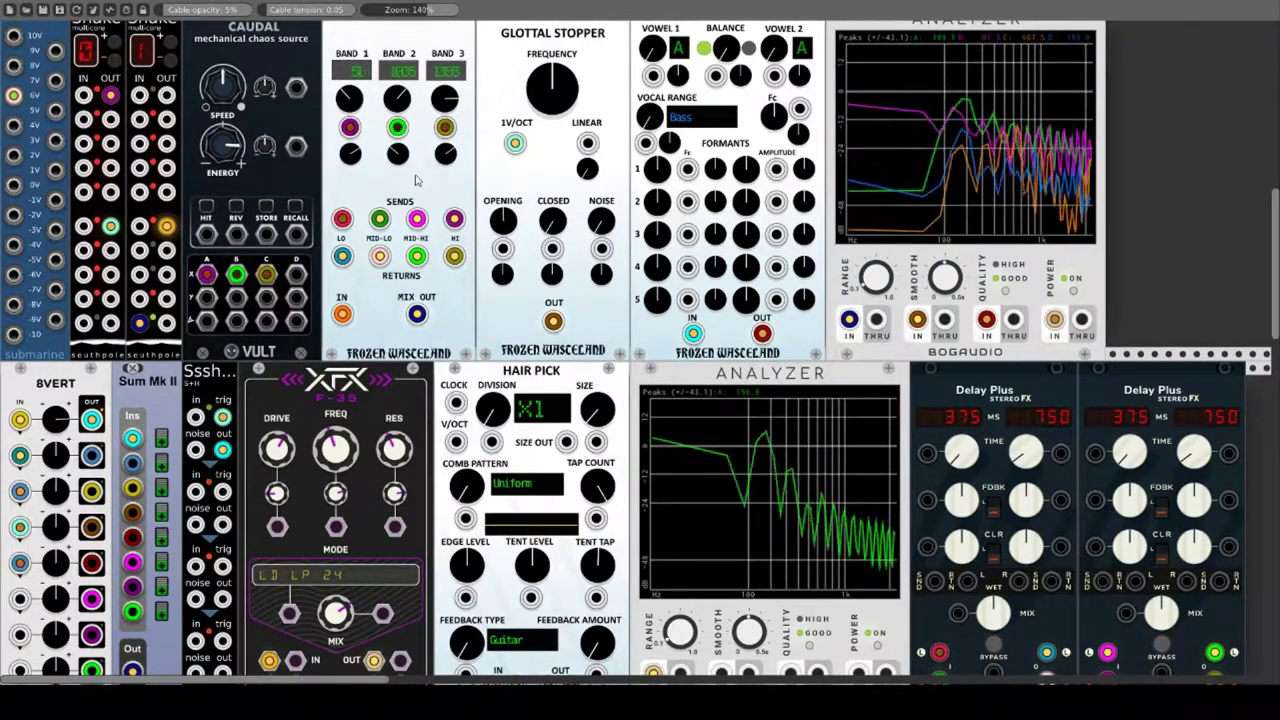
Step: Check the Everlasting Glottal Stopper's full module name and turn down its Frequency knob
scroll(418, 185, up, 1)
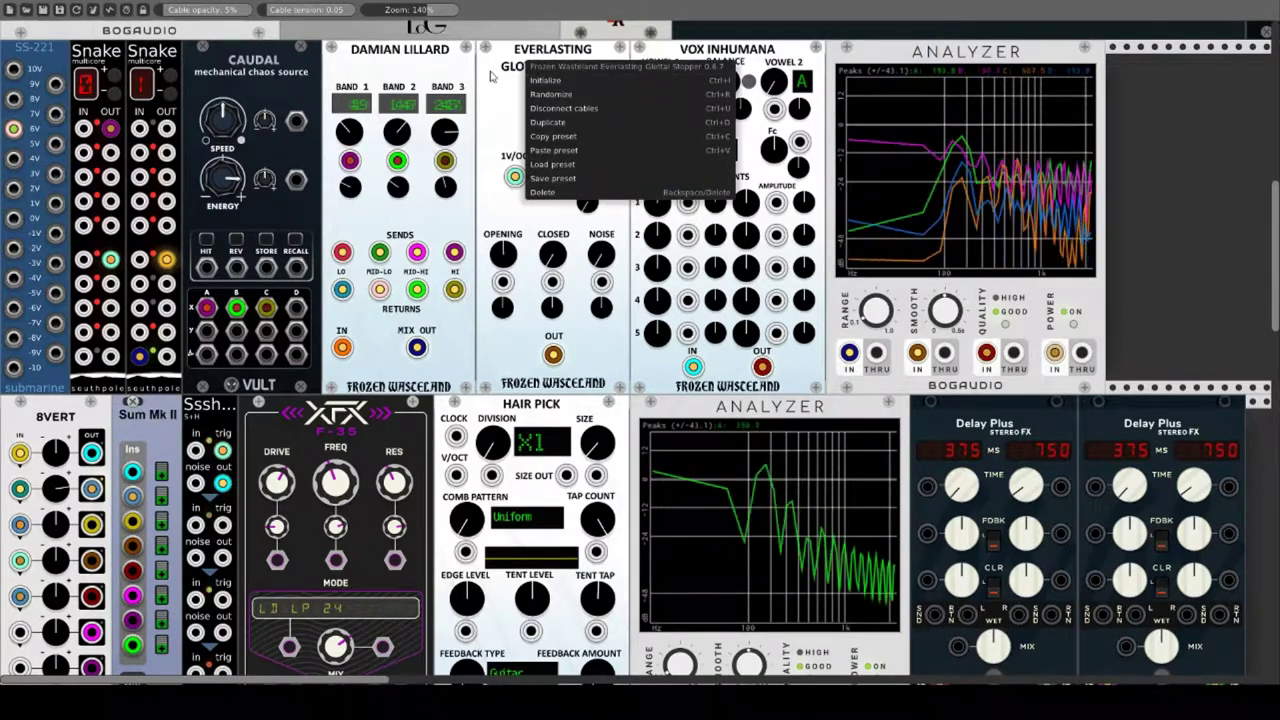
click(494, 78)
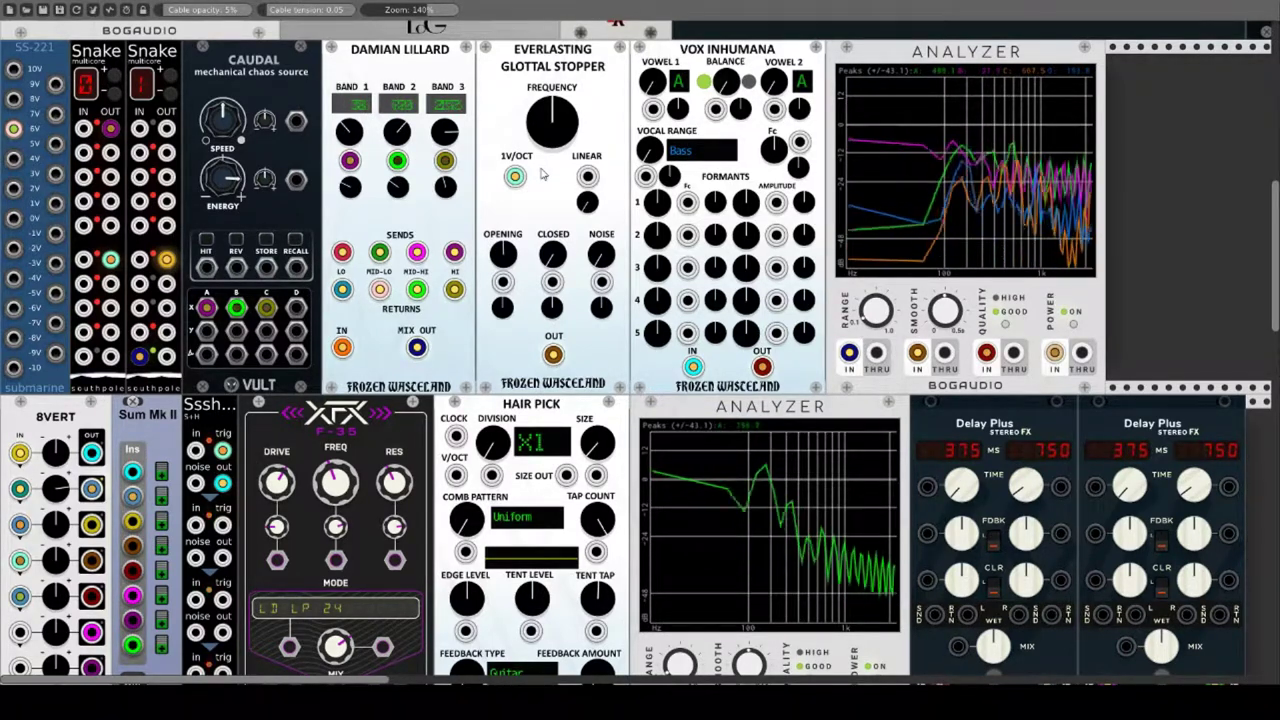
mouse_move(549, 132)
mouse_down()
mouse_move(549, 62)
mouse_move(552, 152)
mouse_move(552, 140)
mouse_up()
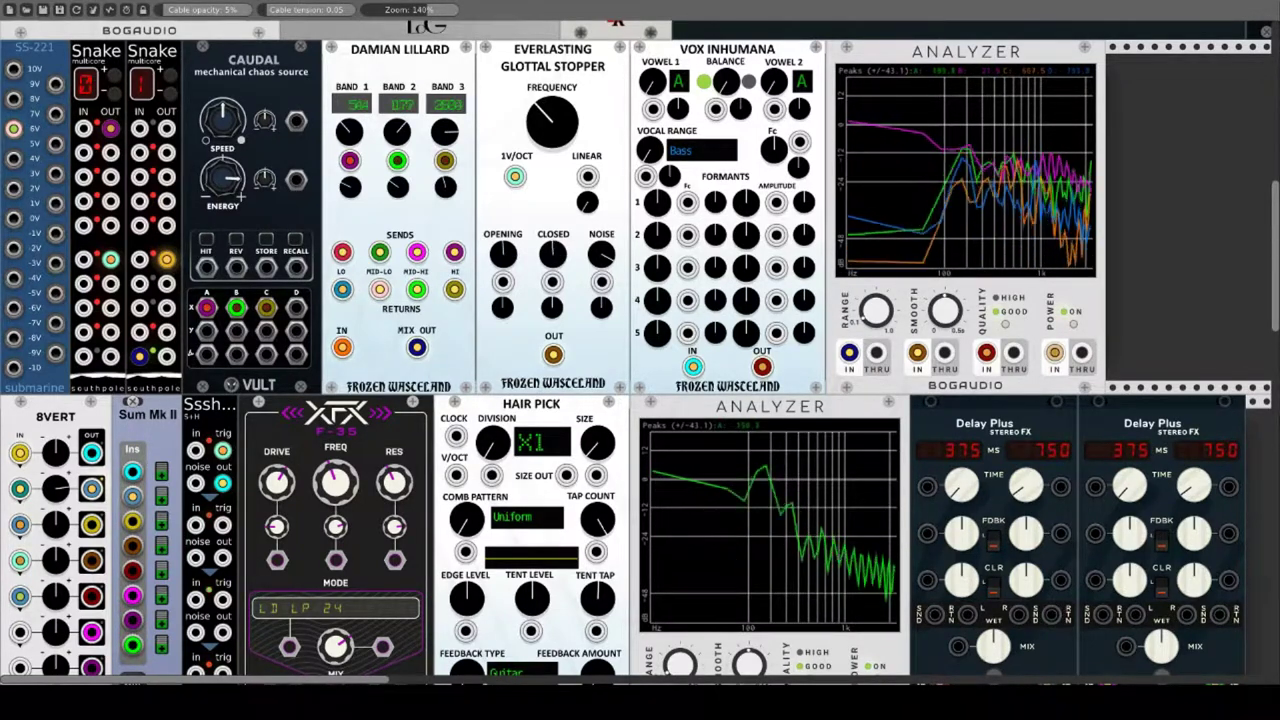
Step: Patch Caudal's X-D, Y-A and Y-B outputs to the Glottal Stopper's Opening, Closed and Noise modulation inputs
drag(502, 283, 296, 308)
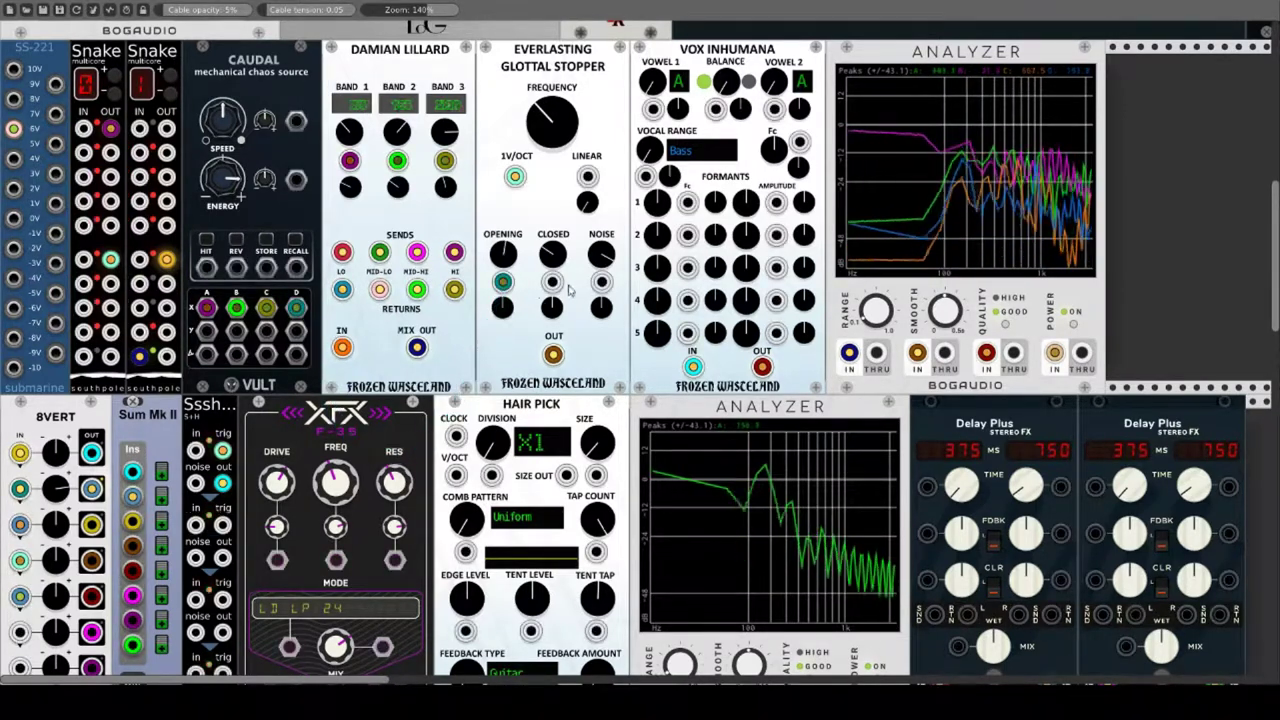
drag(552, 287, 206, 329)
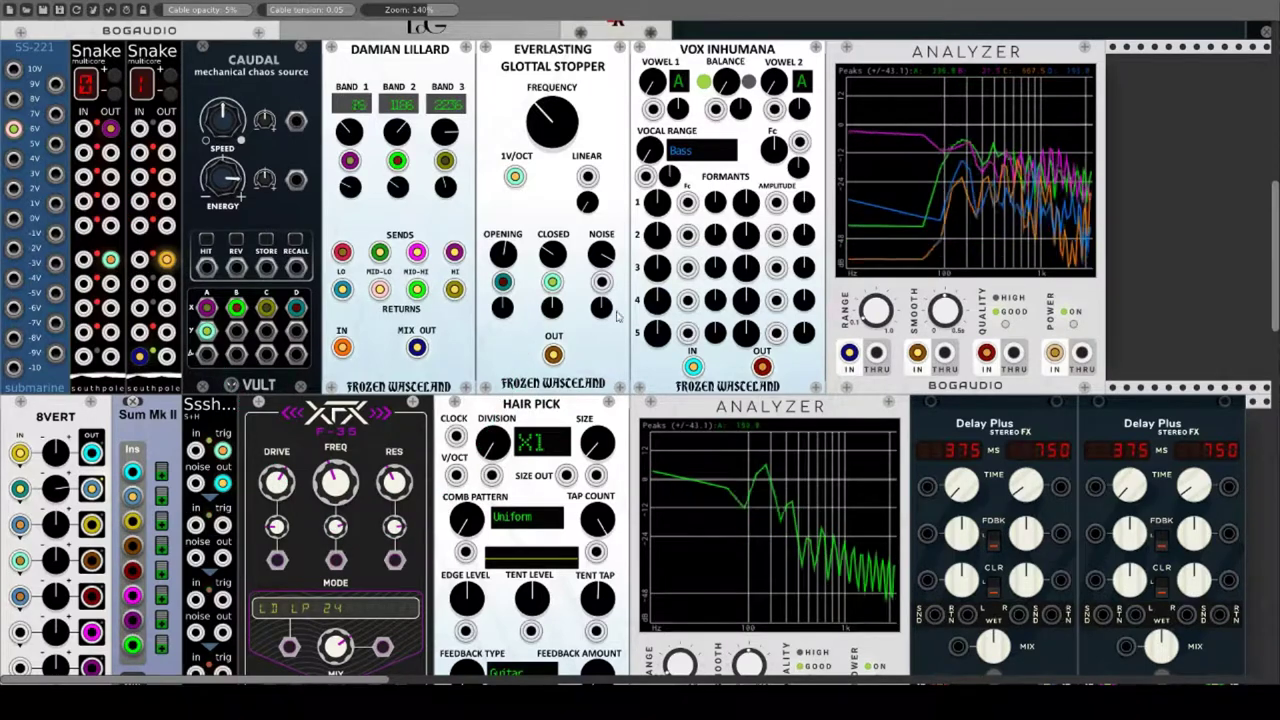
drag(601, 282, 236, 330)
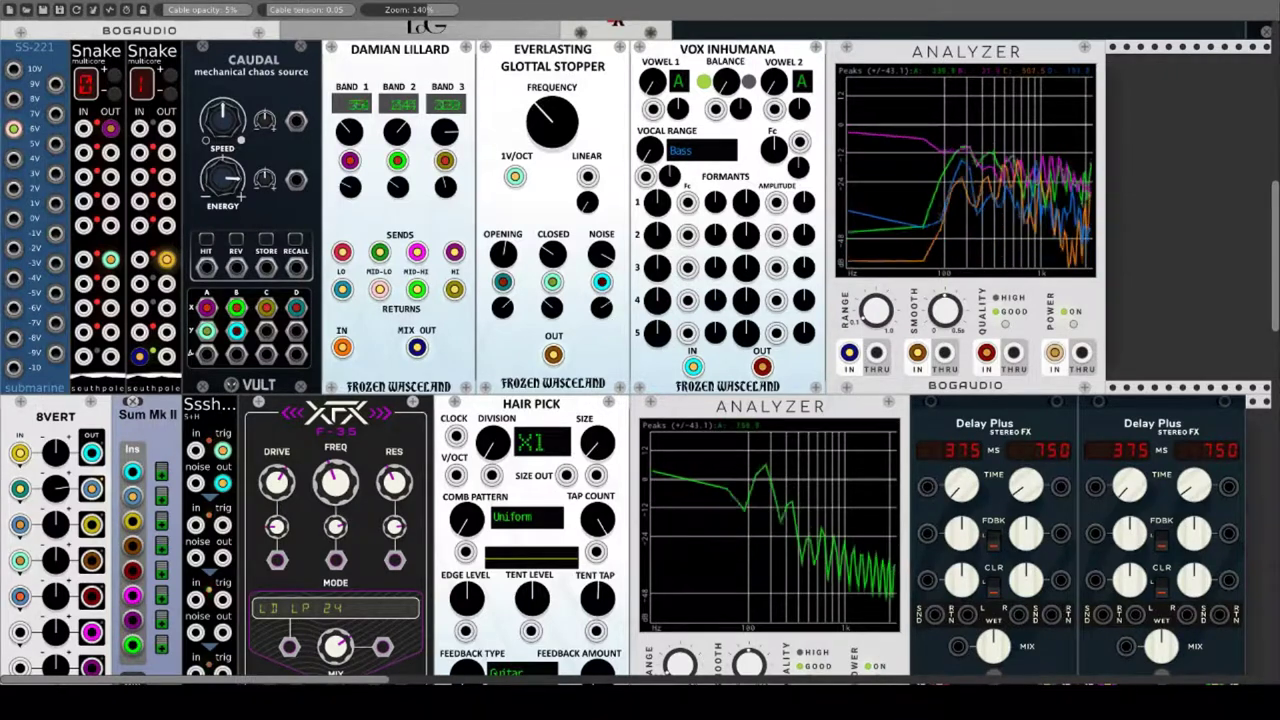
Step: Patch the first Snake's fifth output to the Glottal Stopper's Linear input and readjust its Frequency and Opening knobs
mouse_move(587, 176)
mouse_down()
mouse_move(578, 218)
mouse_move(110, 226)
mouse_up()
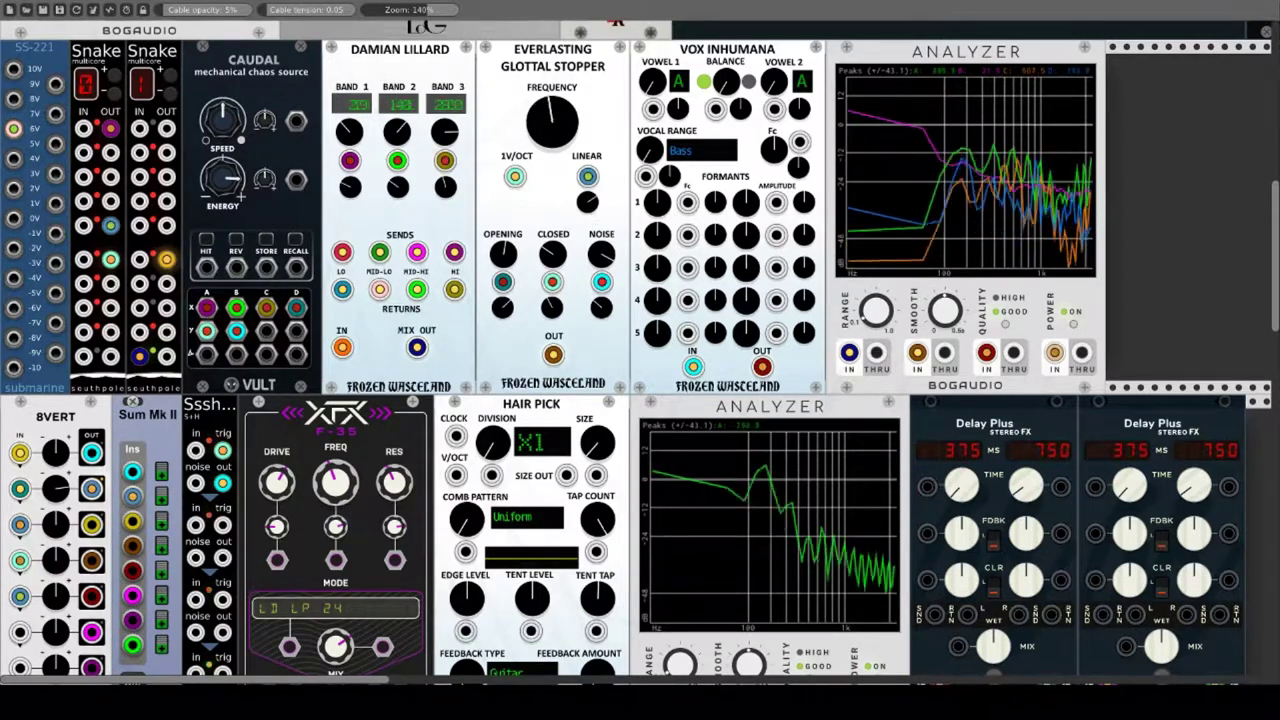
drag(548, 127, 550, 215)
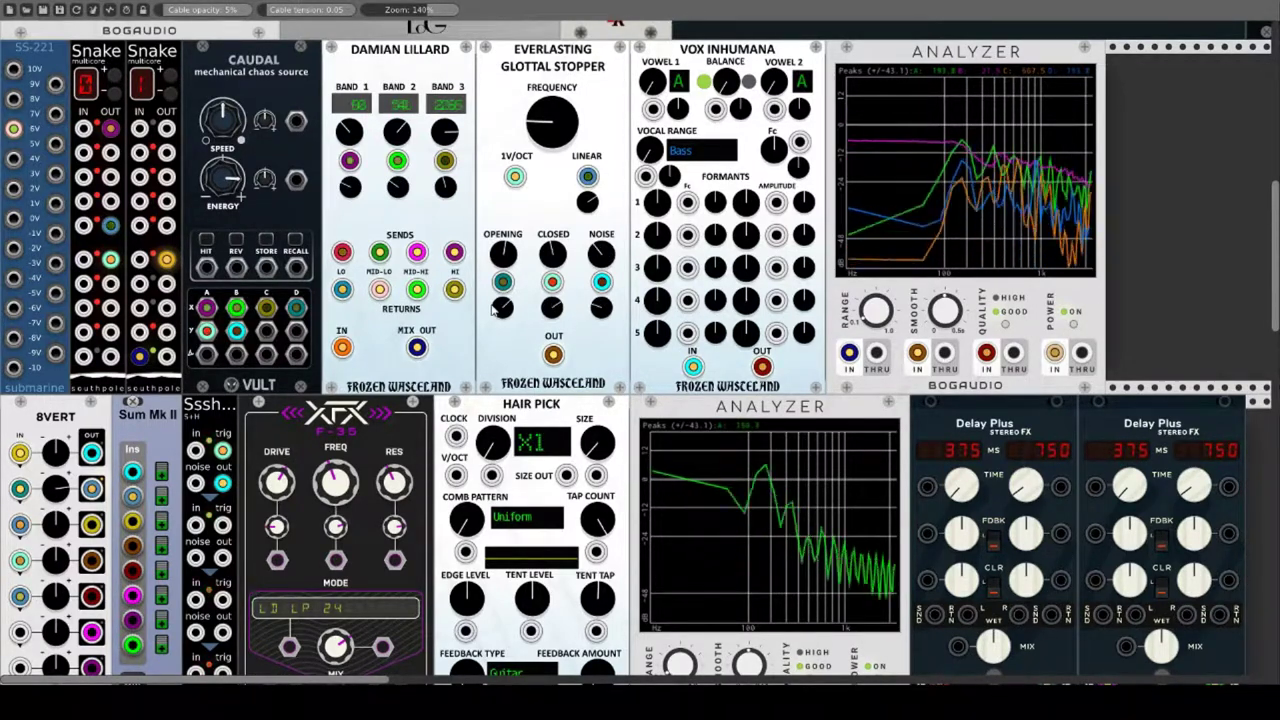
drag(503, 258, 503, 275)
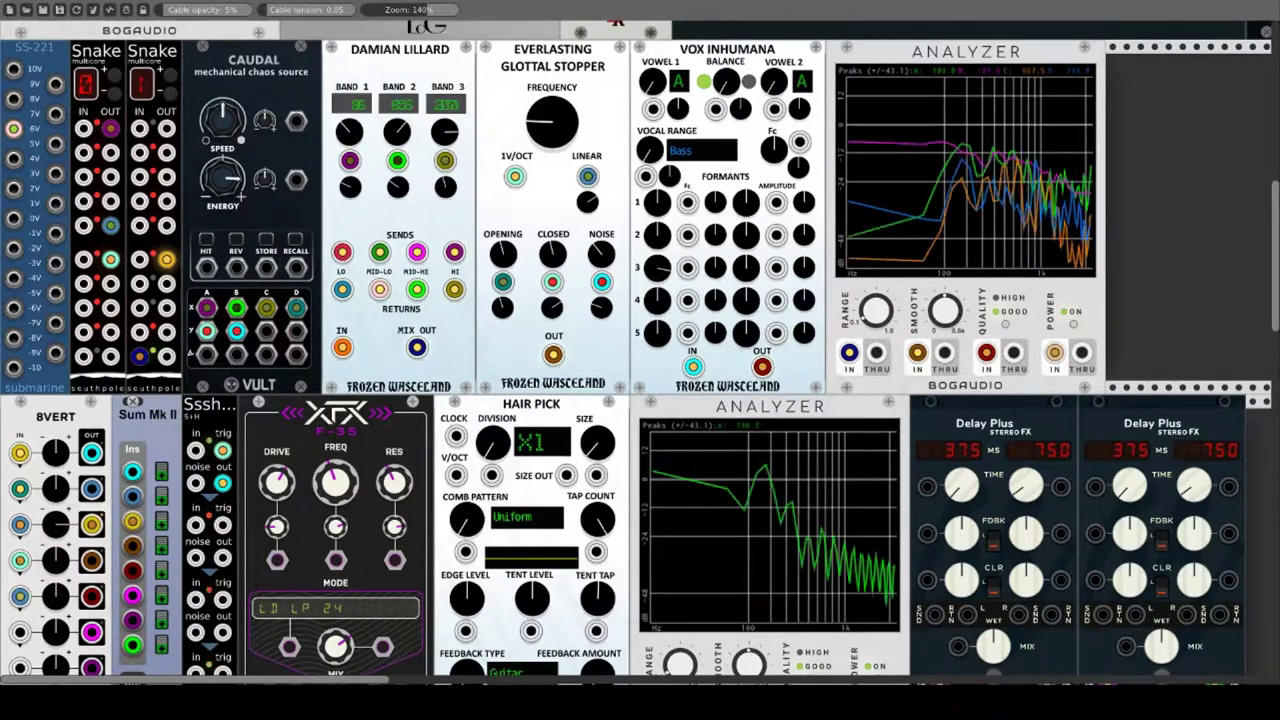
Step: Try Vox Inhumana's lower formant Fc knobs and reset them to their defaults
drag(656, 306, 656, 265)
right_click(662, 308)
drag(662, 340, 657, 338)
right_click(657, 338)
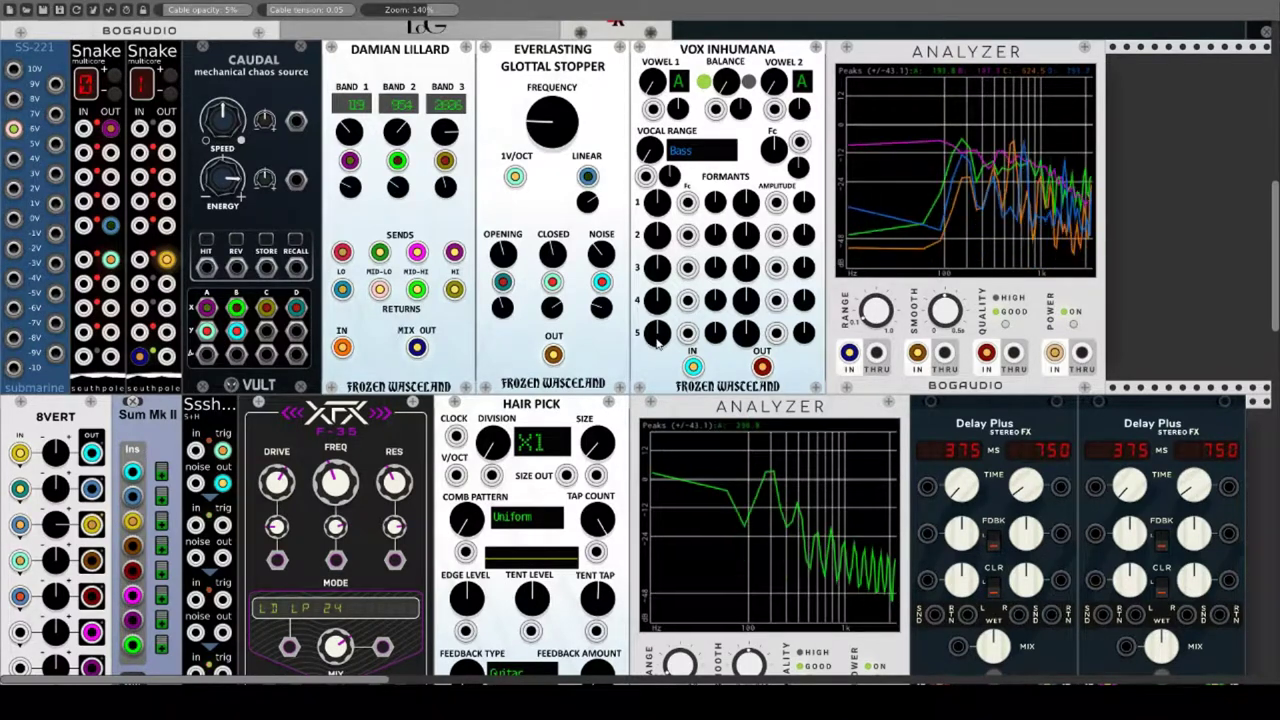
Step: Adjust Vox Inhumana's formant Amplitude knobs and set its Vocal Range to Soprano
right_click(746, 208)
drag(745, 233, 745, 215)
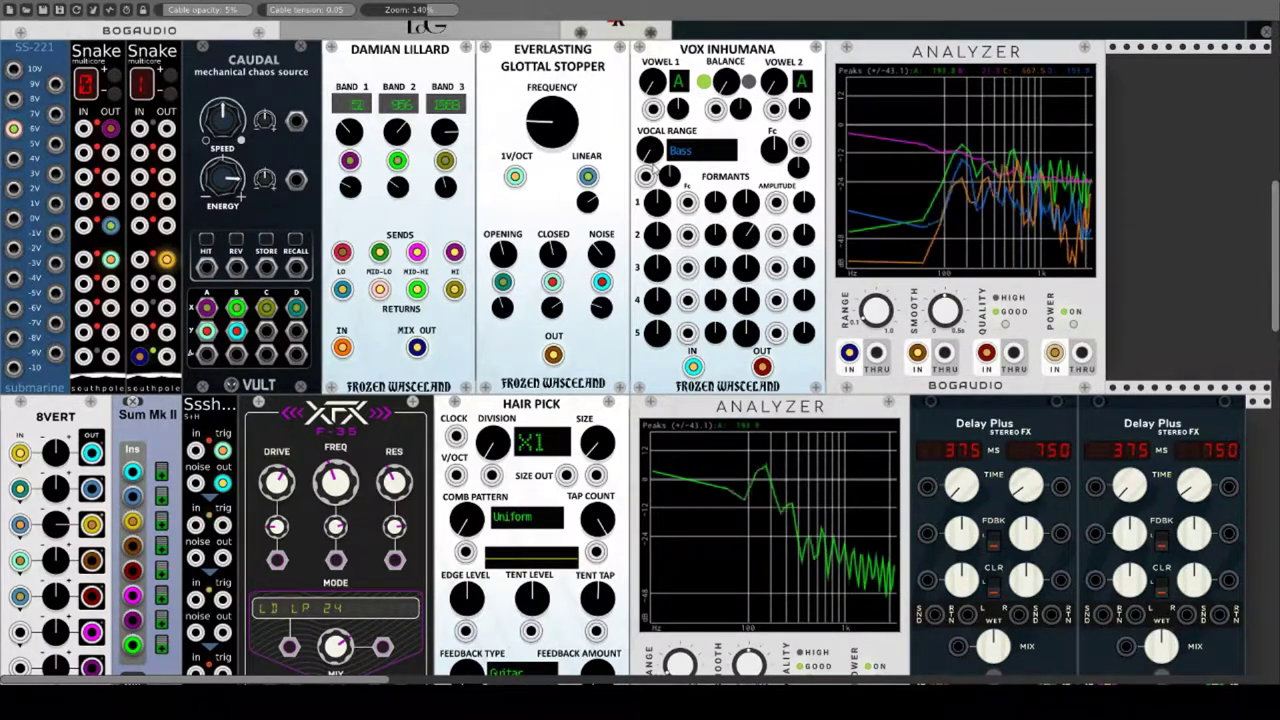
drag(649, 150, 650, 136)
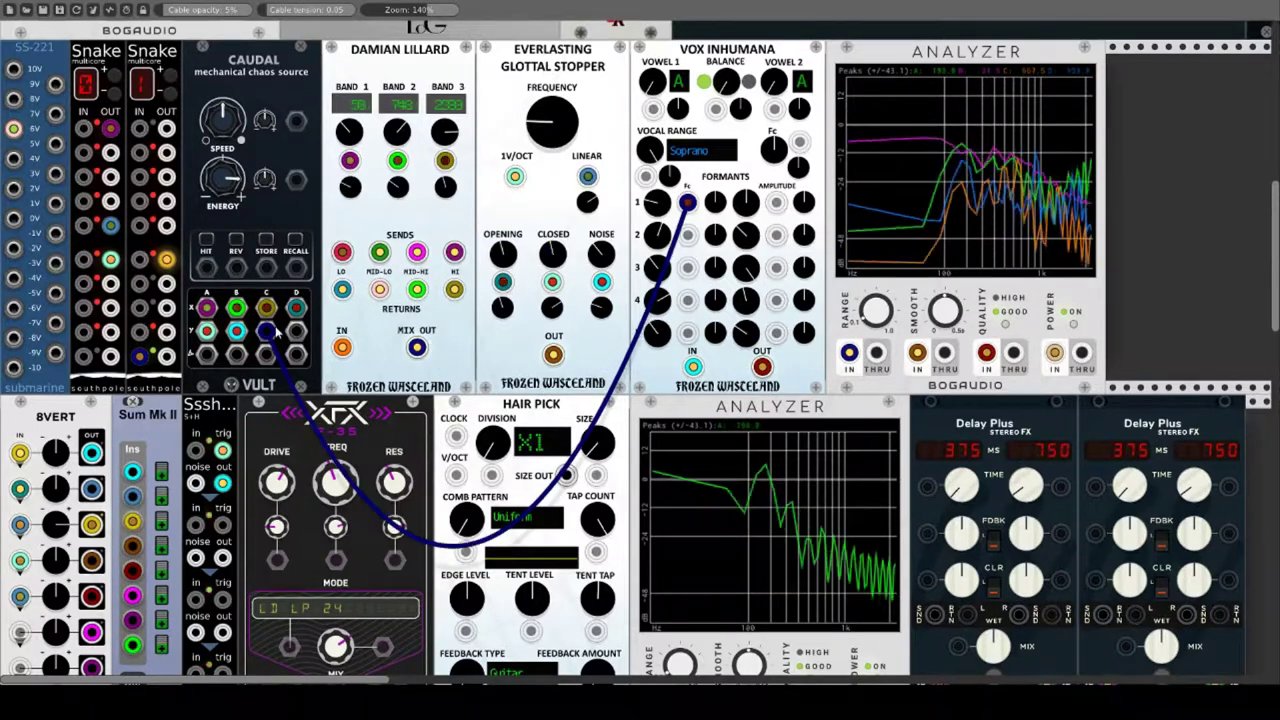
Step: Patch Caudal's Y-C, Y-D and third-row A outputs to Vox Inhumana's Fc inputs 1 to 3, and third-row B to its first Amplitude input
drag(688, 235, 296, 331)
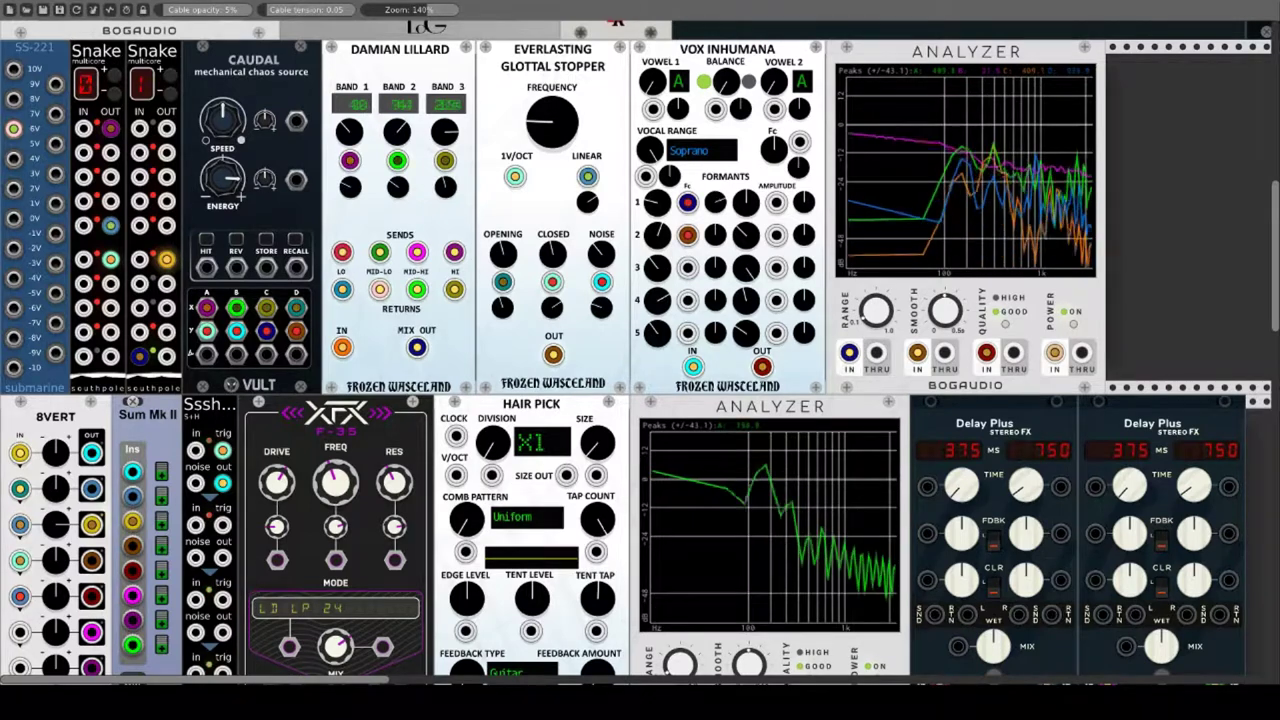
drag(688, 267, 207, 354)
drag(776, 203, 236, 354)
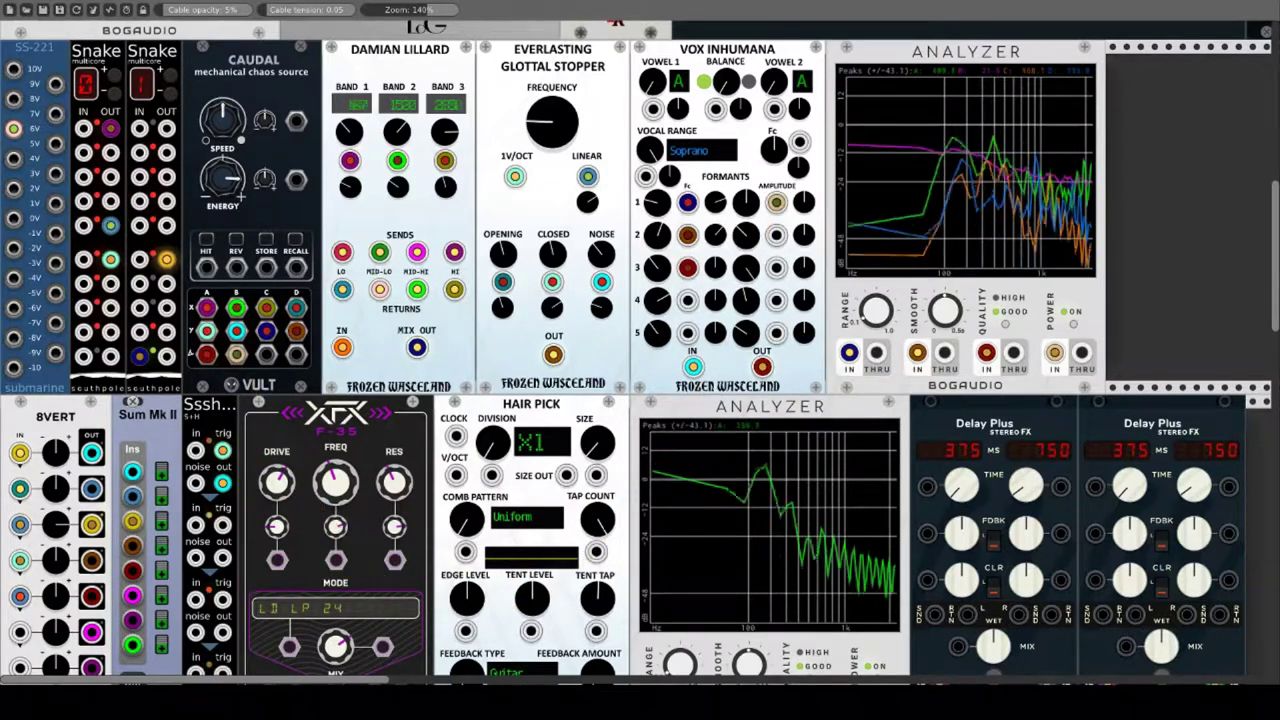
Step: Patch Caudal's third-row C and D outputs to Vox Inhumana's second and third formant Amplitude inputs
drag(776, 235, 266, 354)
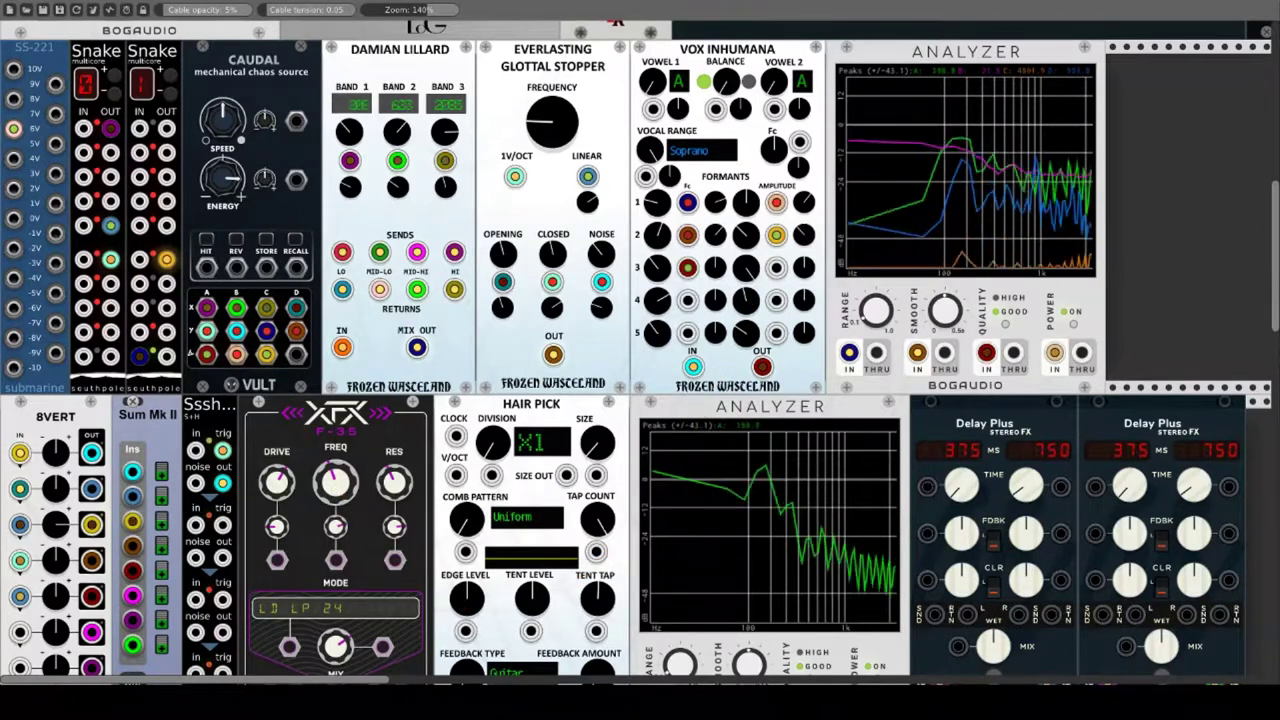
drag(776, 267, 342, 347)
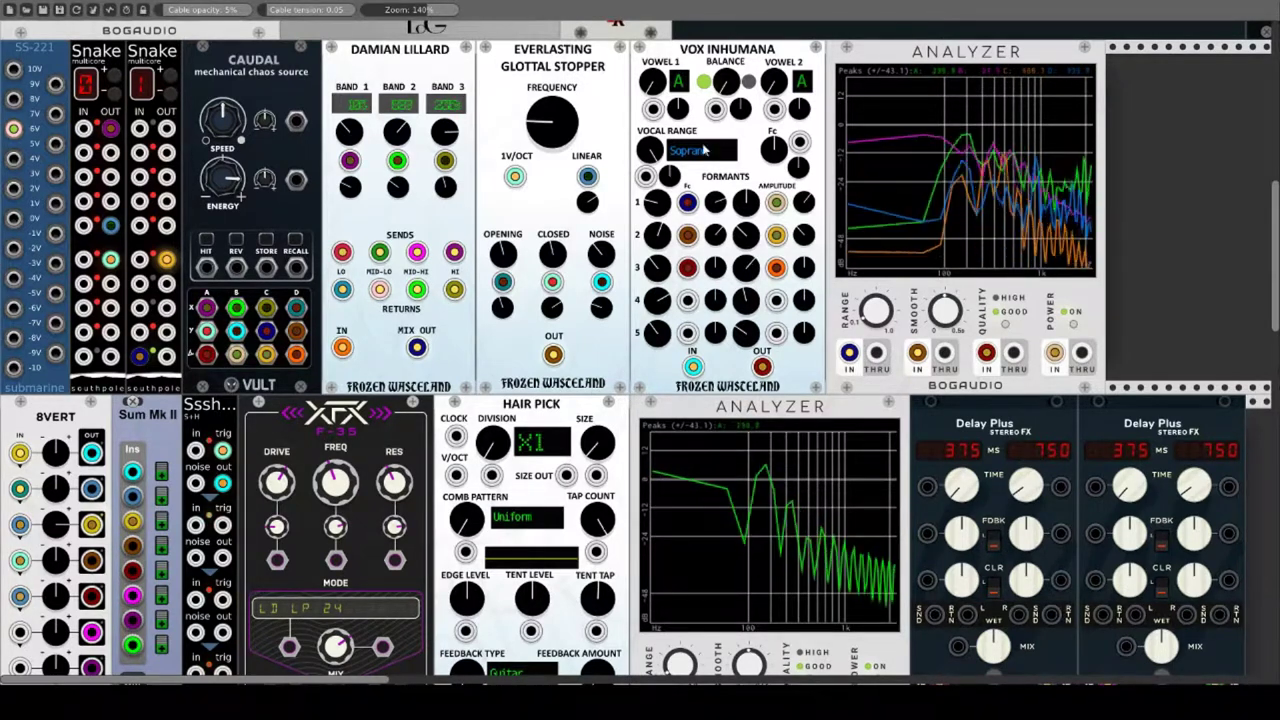
Step: Adjust Vox Inhumana's Vowel 1 and Vowel 2 knobs and patch Caudal's X-C and Y-B outputs to their inputs
drag(664, 90, 664, 72)
drag(782, 90, 728, 72)
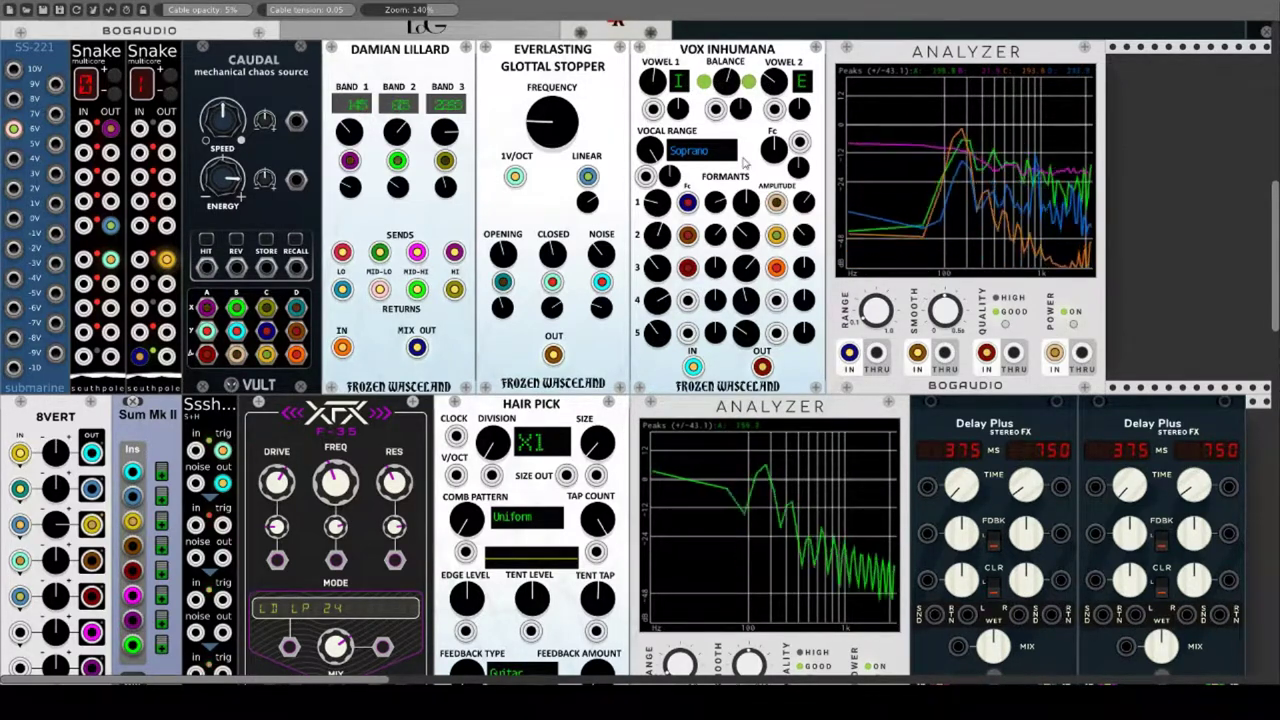
drag(652, 109, 267, 307)
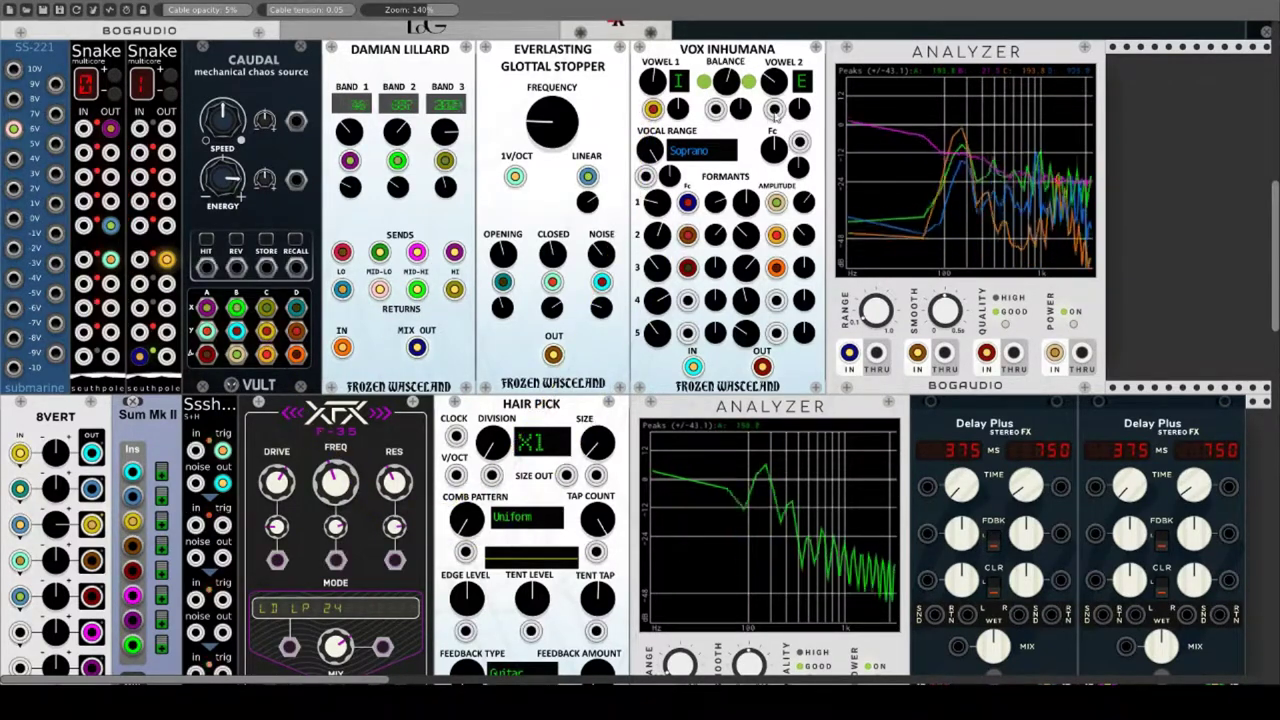
drag(774, 110, 237, 331)
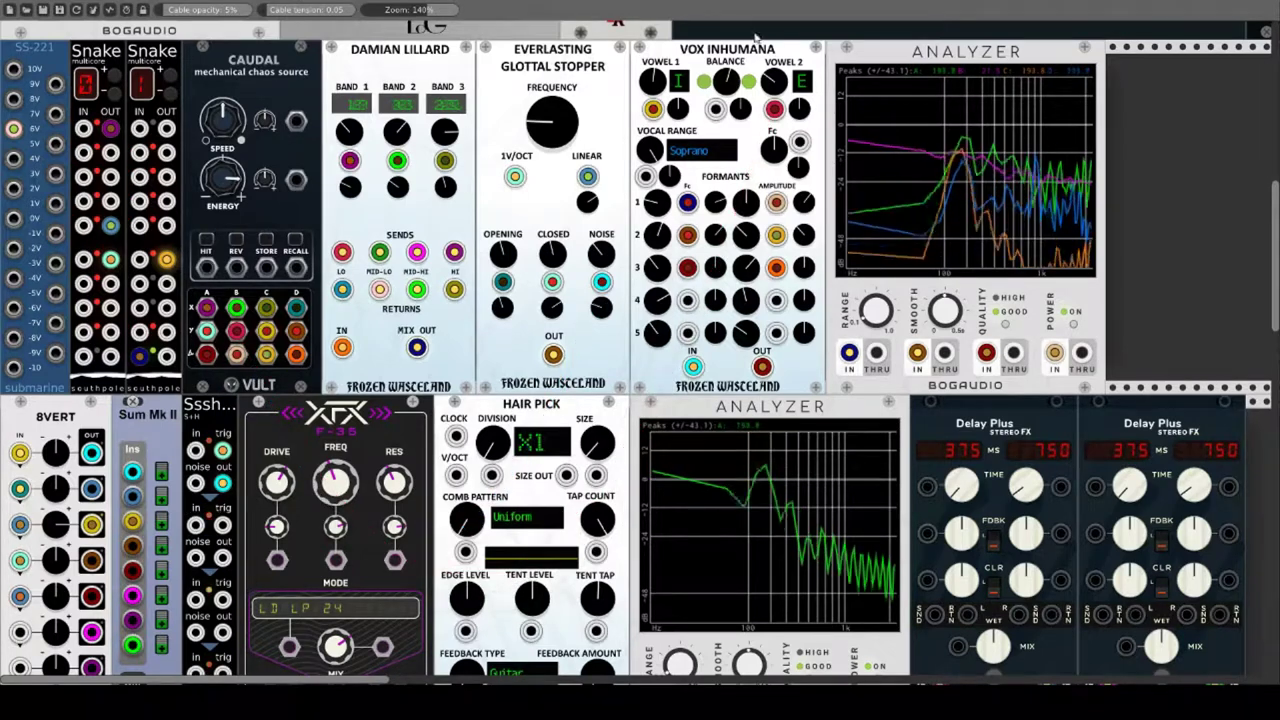
Step: Try Vox Inhumana's Balance knob and patch Caudal's X-B output to its overall Fc input
drag(729, 88, 729, 15)
drag(730, 85, 730, 100)
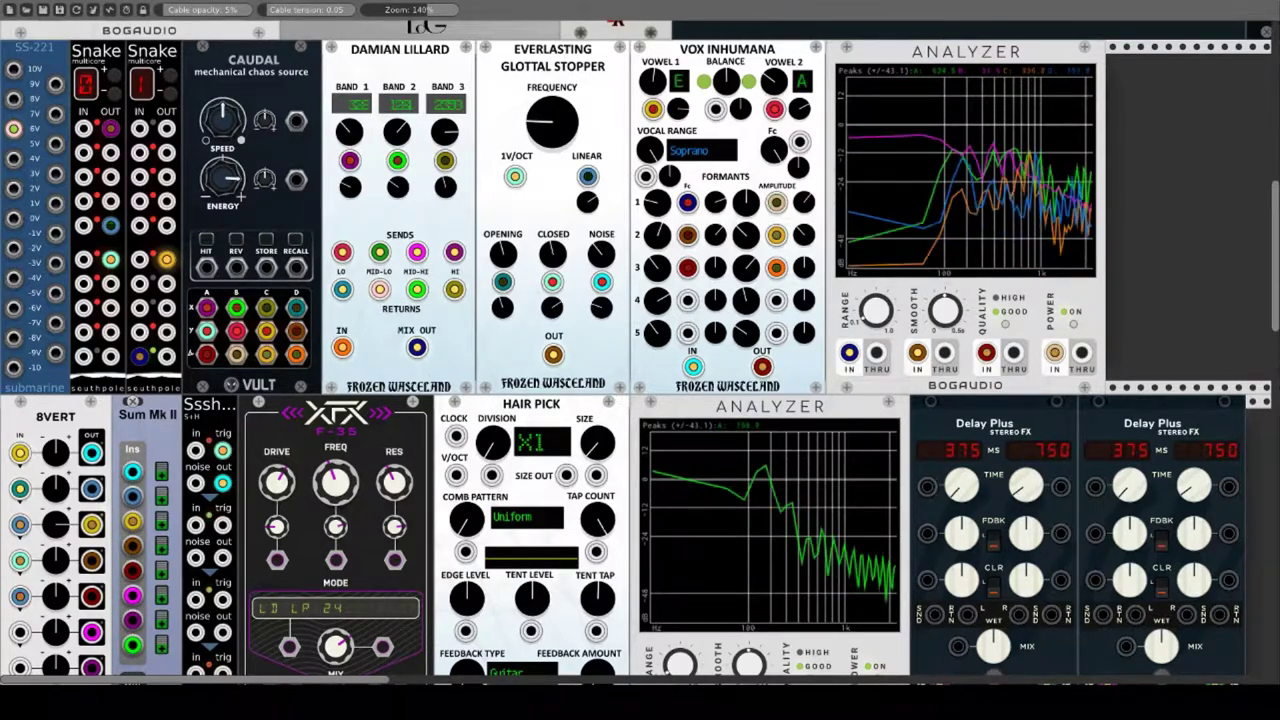
drag(772, 154, 237, 308)
drag(318, 335, 868, 150)
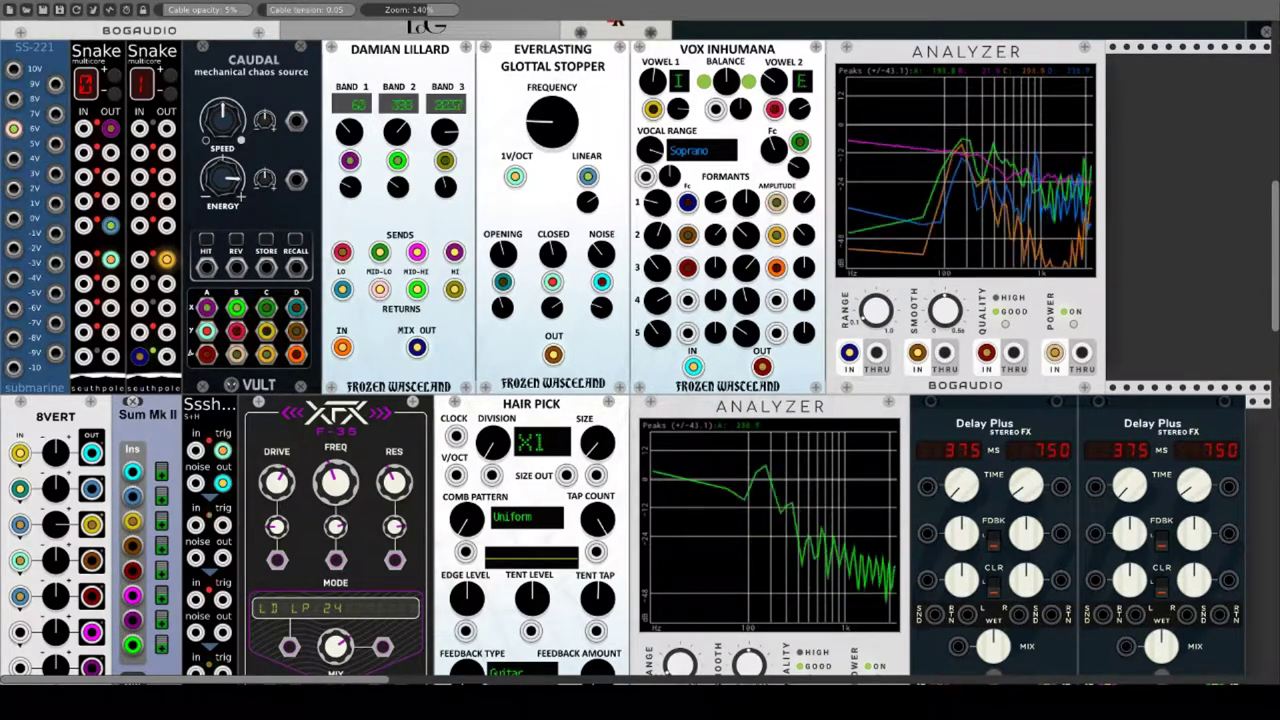
Step: Try Bass as Vox Inhumana's Vocal Range, return it to Soprano, and patch a Caudal output to the Vocal Range input
drag(650, 148, 650, 178)
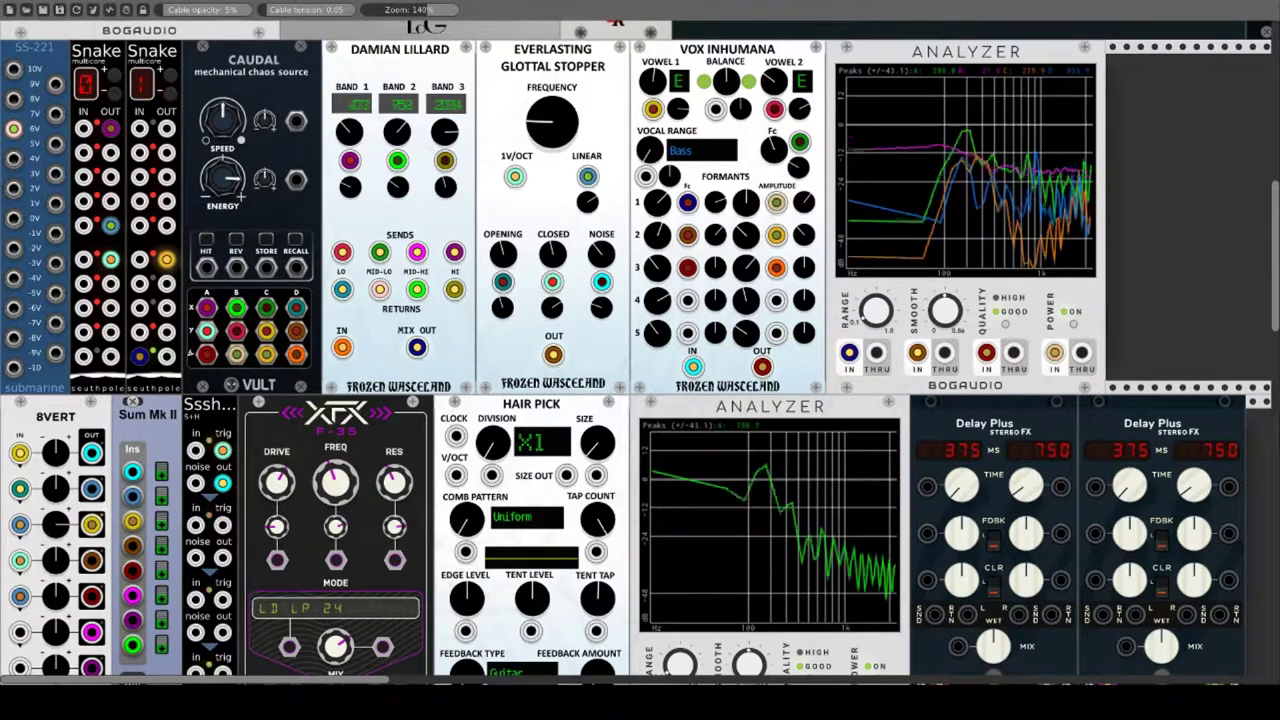
drag(647, 153, 644, 126)
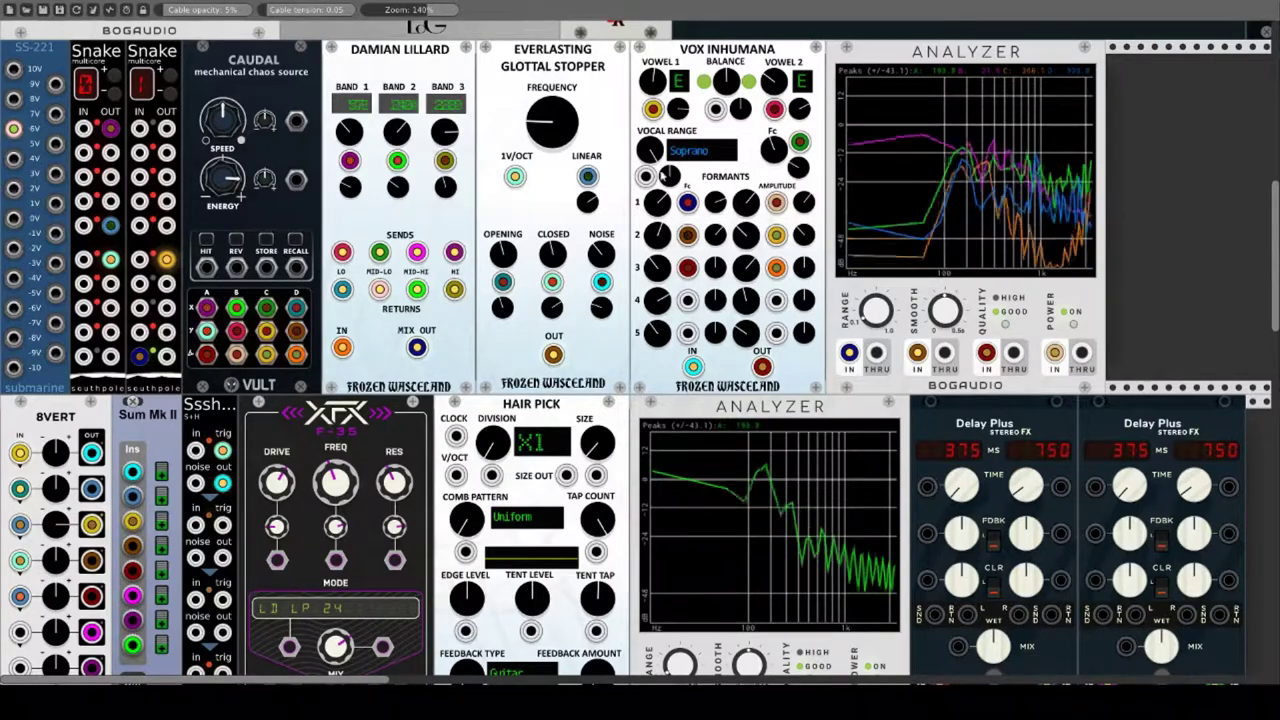
drag(646, 176, 265, 353)
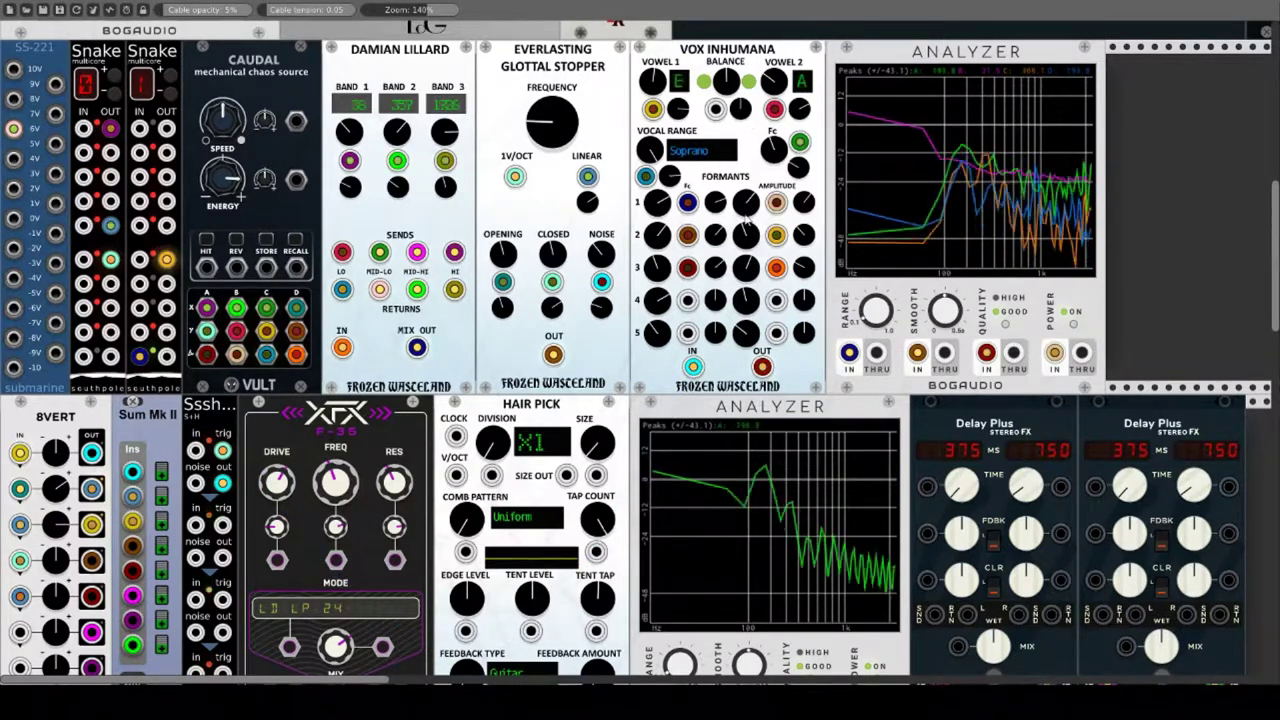
Step: Patch a Caudal output to Vox Inhumana's Balance input and raise the Glottal Stopper's Frequency
drag(715, 108, 266, 308)
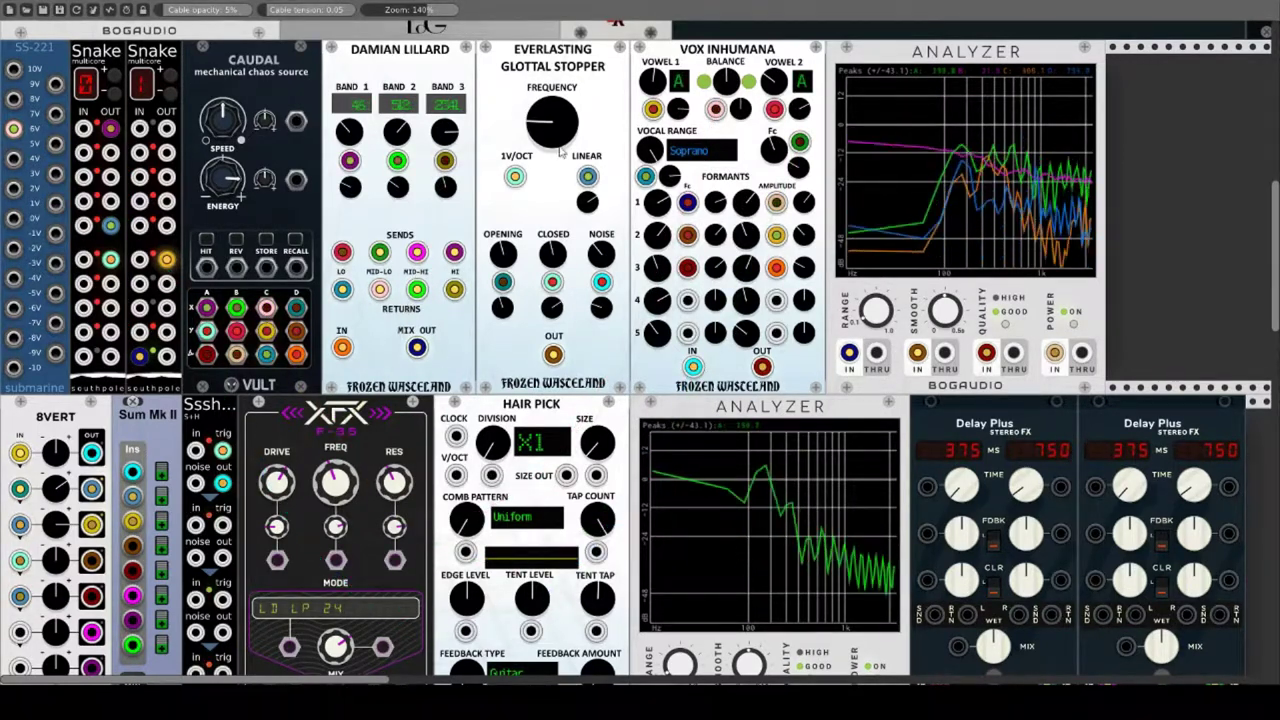
drag(550, 118, 550, 104)
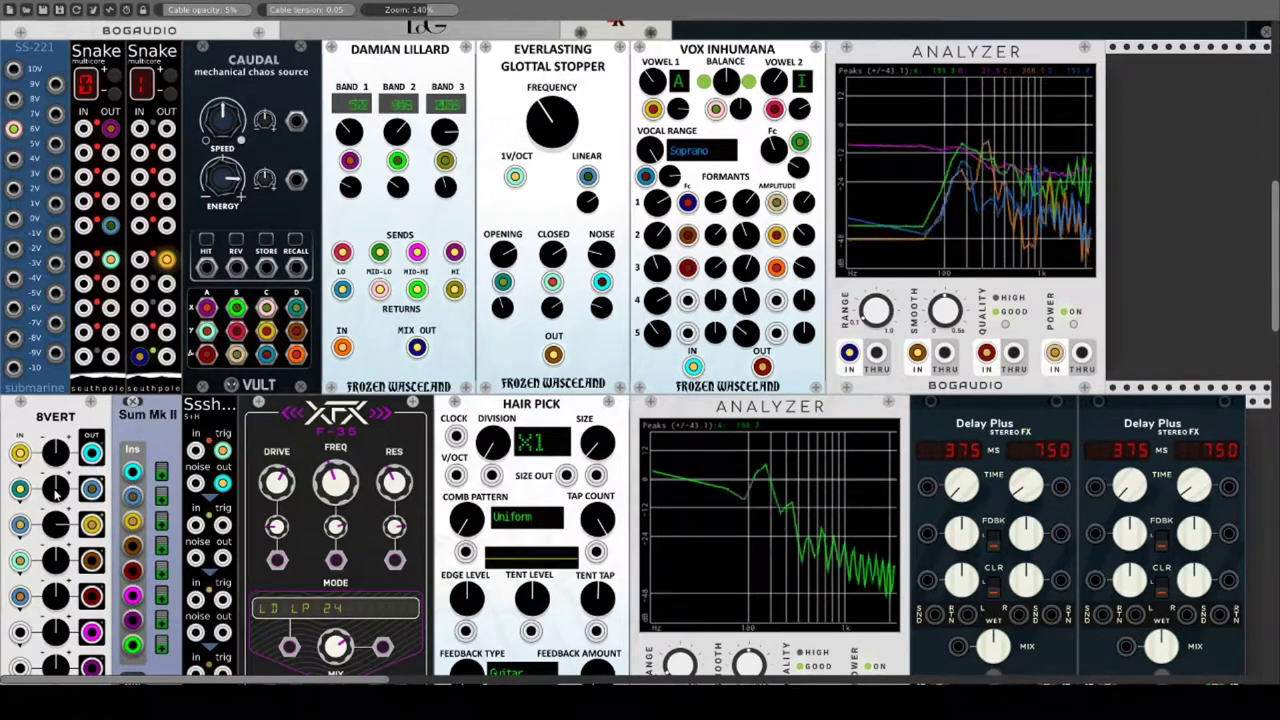
scroll(60, 525, down, 2)
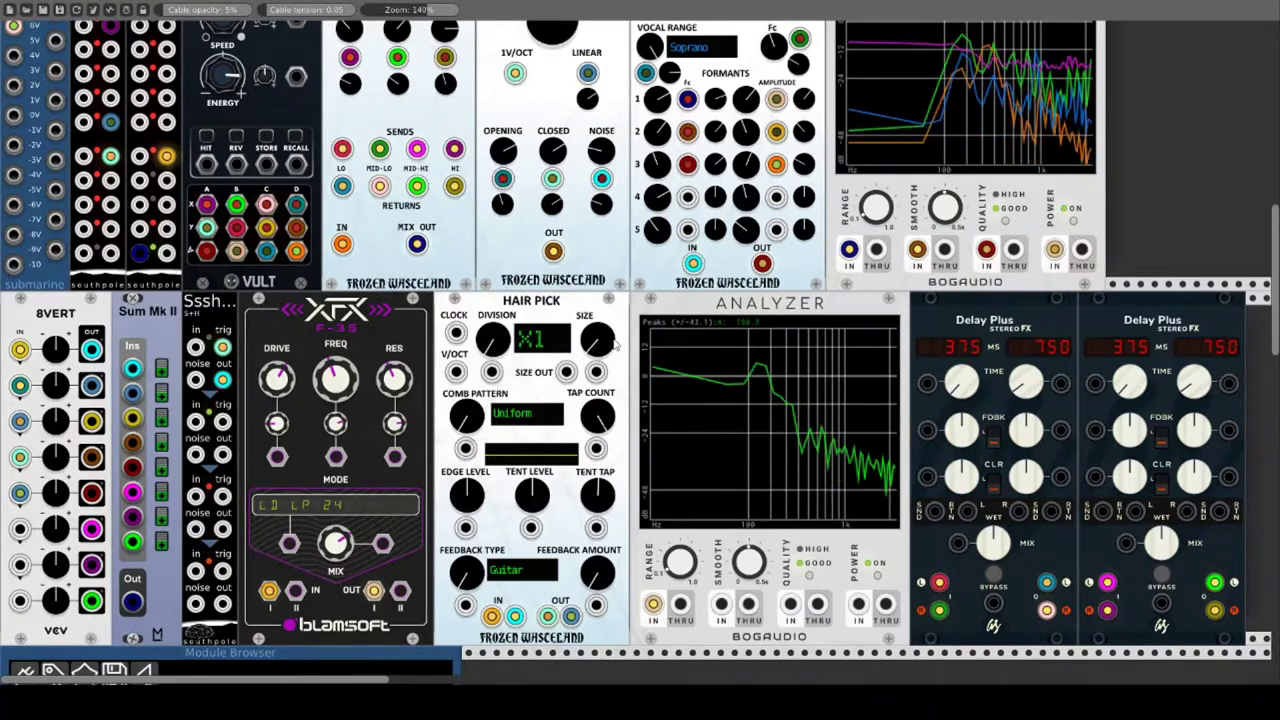
right_click(511, 313)
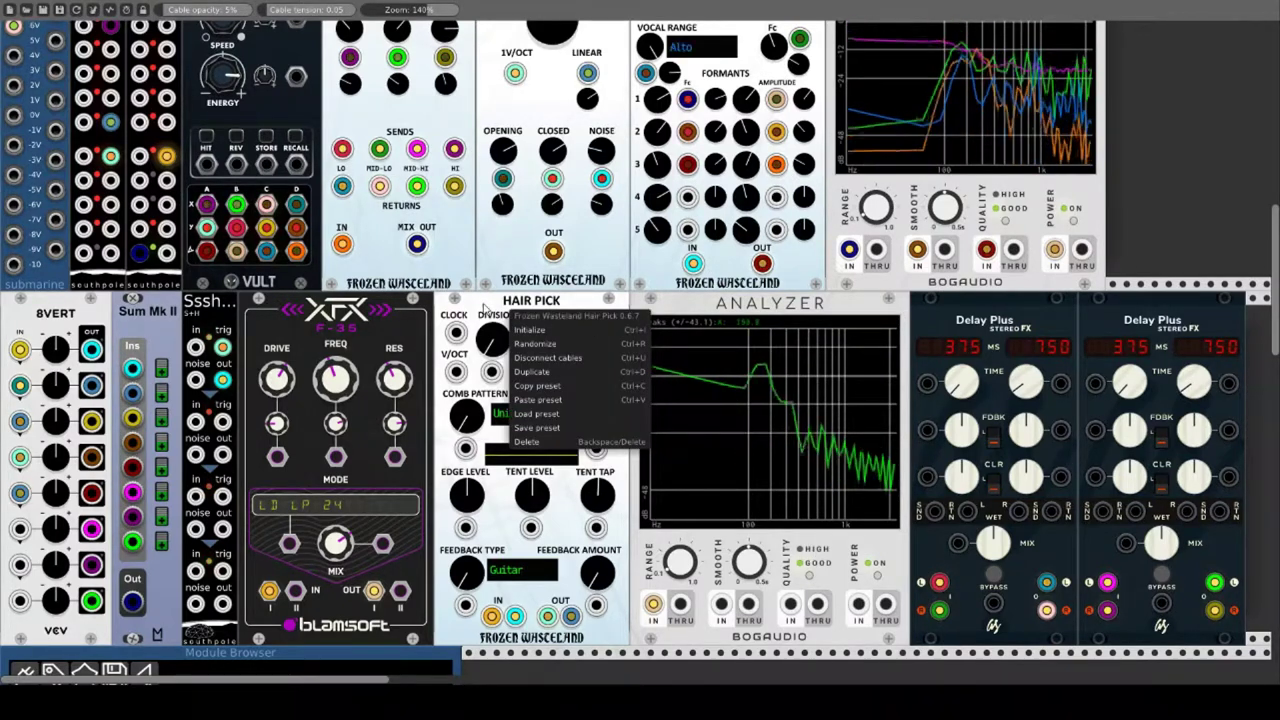
click(484, 308)
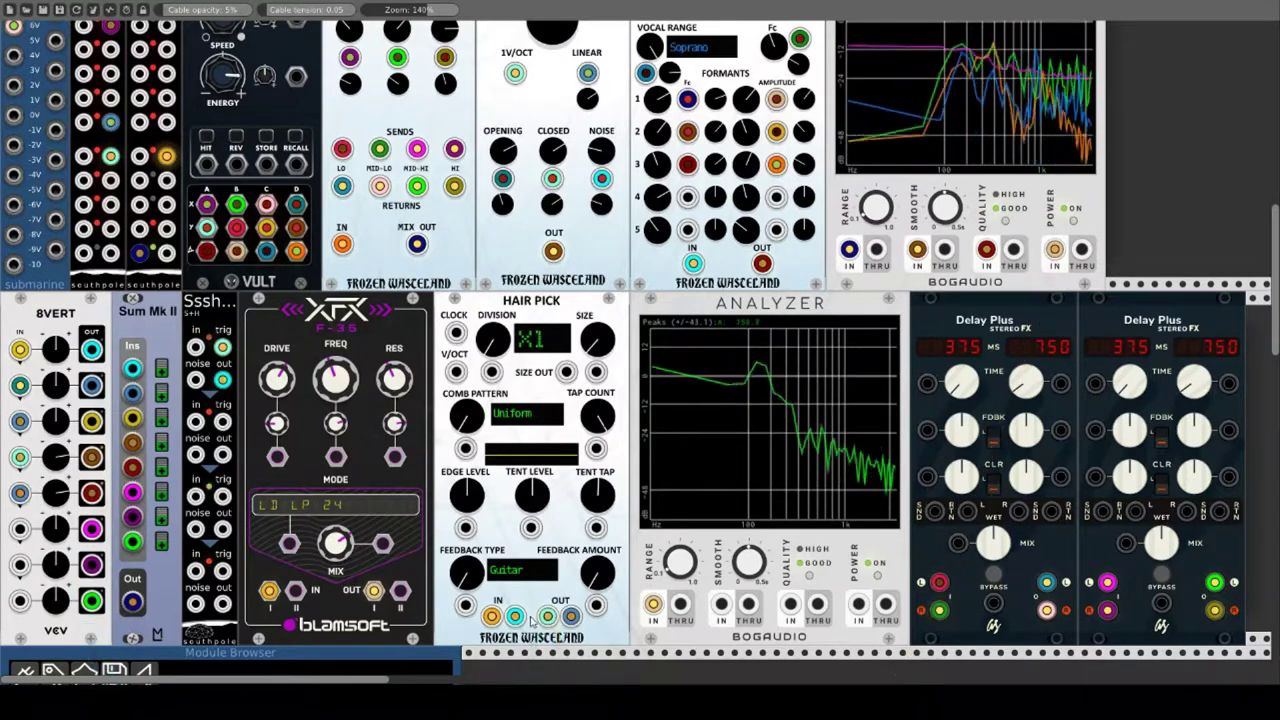
mouse_move(515, 616)
mouse_down()
mouse_move(517, 643)
mouse_move(514, 616)
mouse_move(520, 630)
mouse_up()
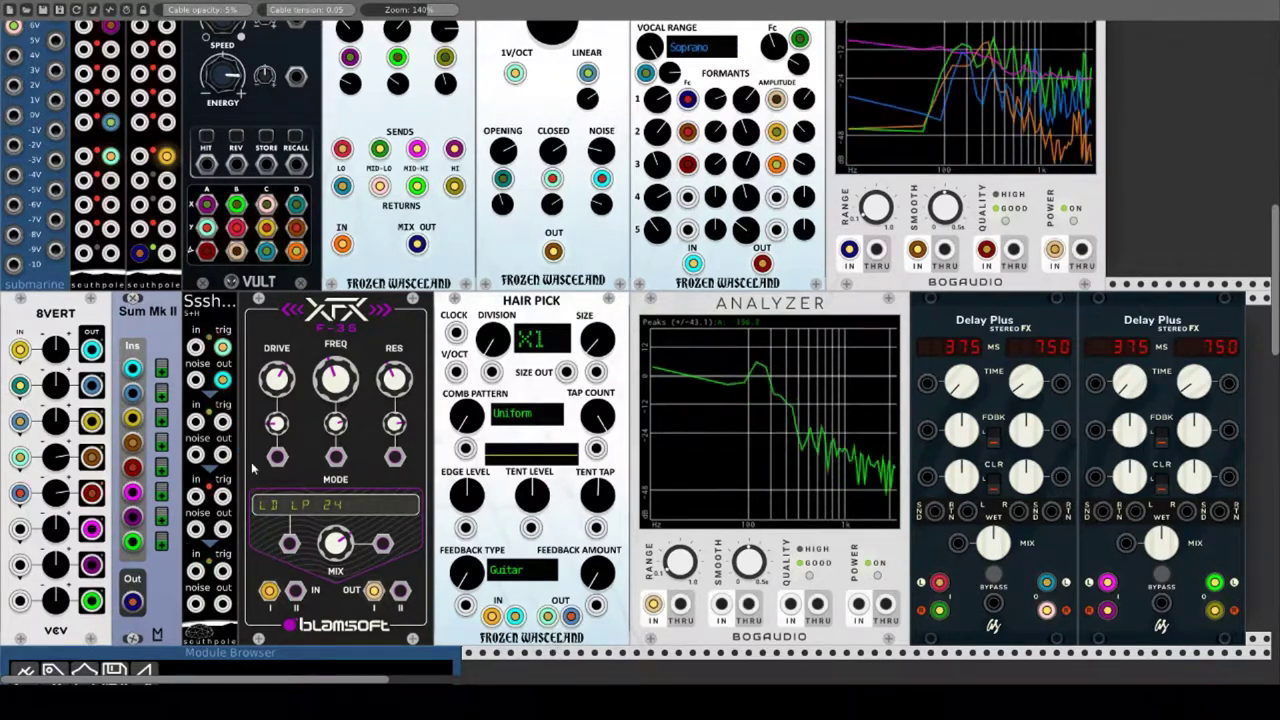
Step: Try Sssh's second output and the SS-221's 1V and 3V outputs on Hair Pick's V/Oct input, and disconnect it
drag(222, 455, 455, 372)
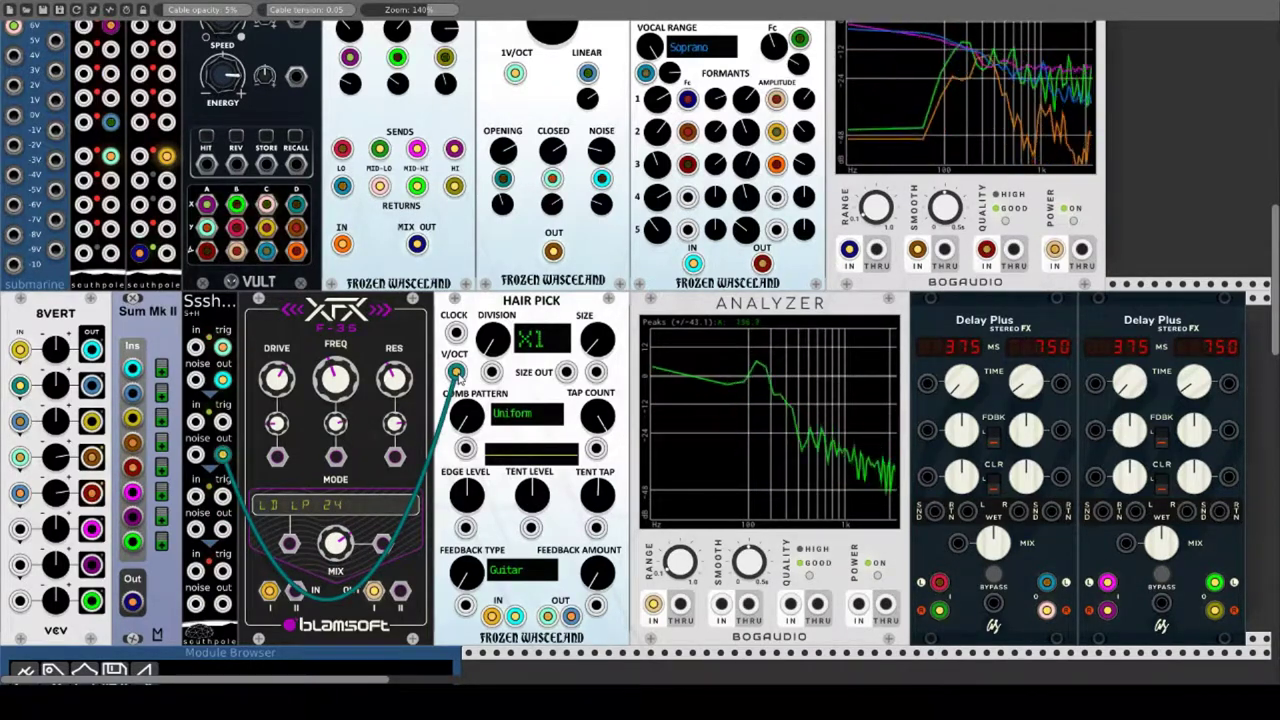
click(456, 373)
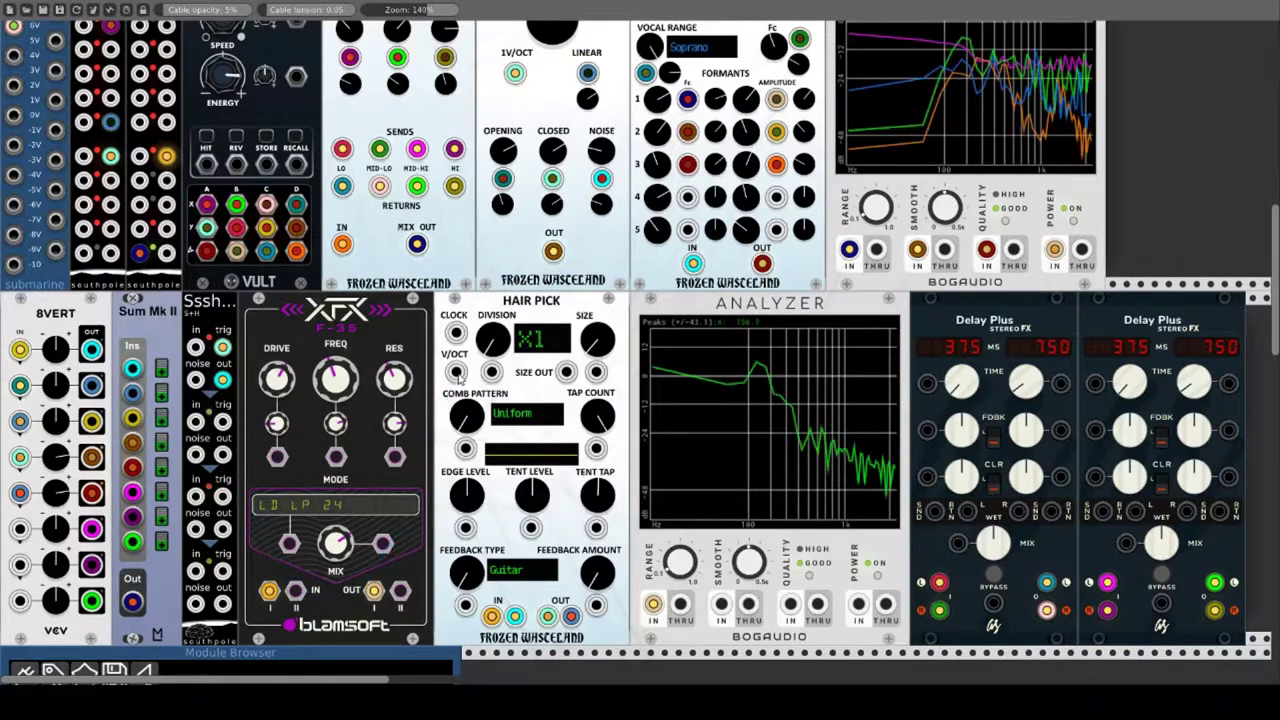
drag(456, 373, 55, 100)
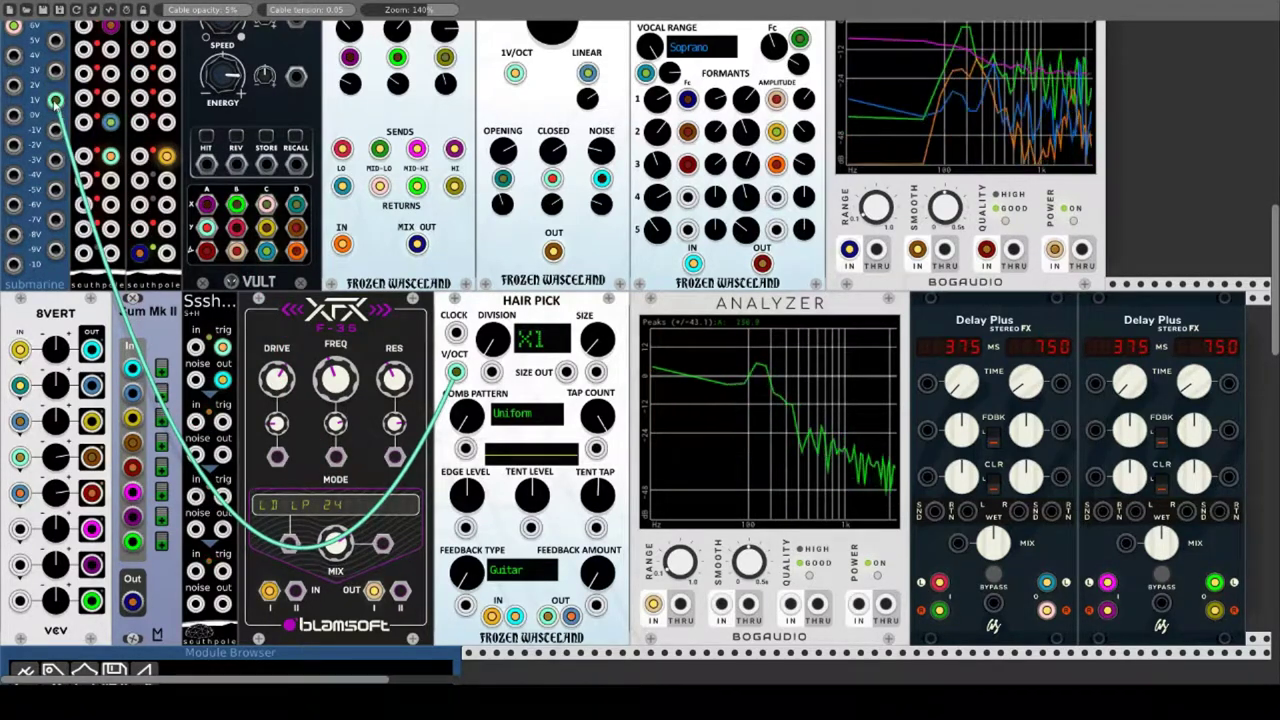
drag(55, 100, 56, 72)
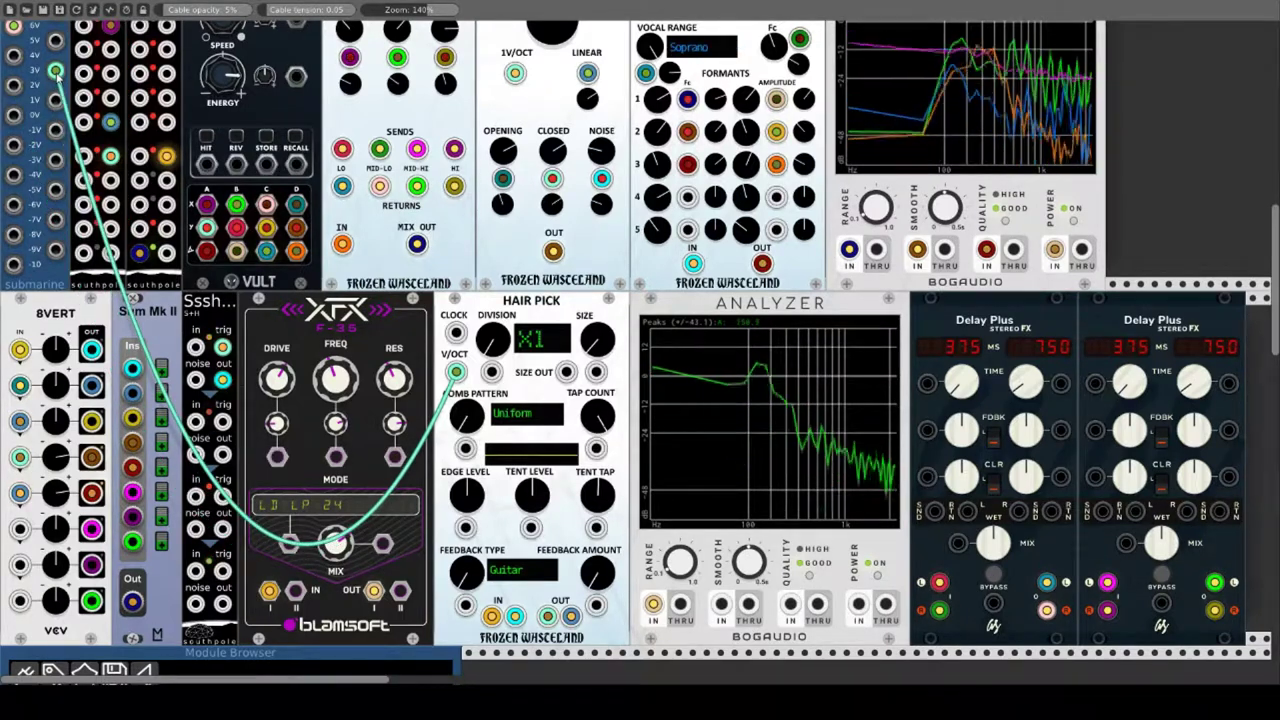
right_click(56, 73)
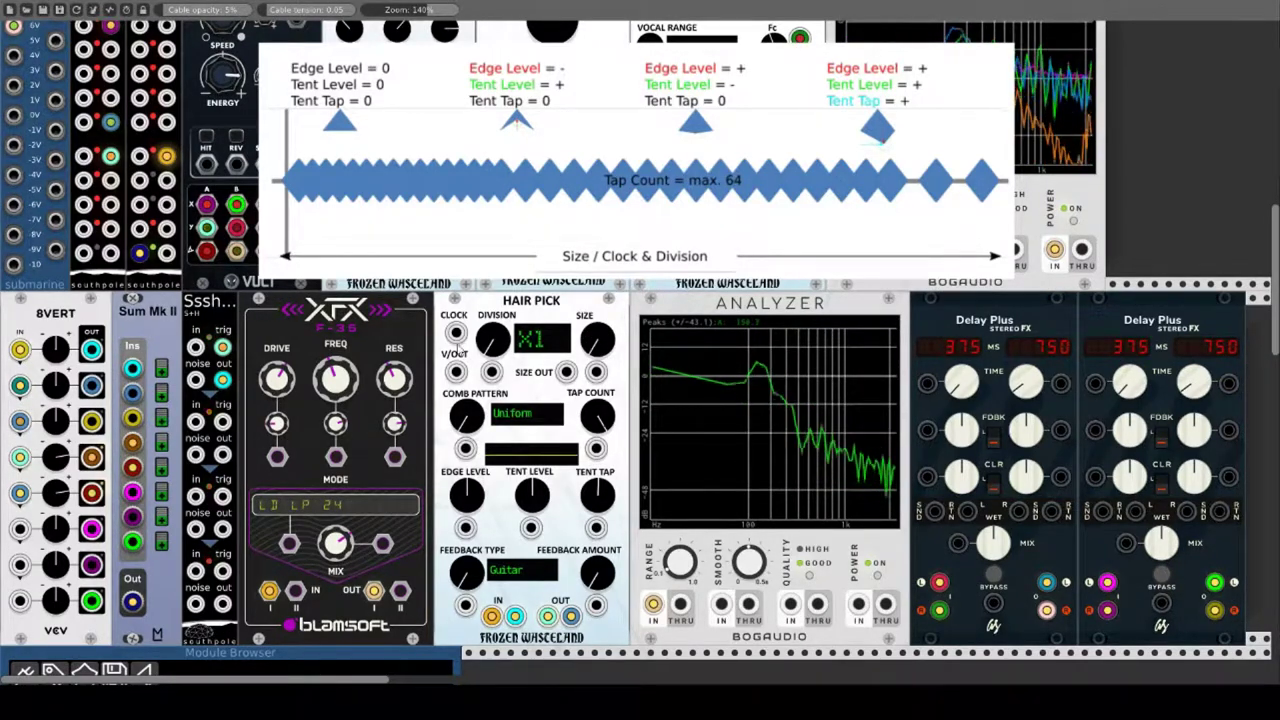
Step: Patch the first Snake's ninth output to Hair Pick's Clock input, try Division at /256 and X1, and set it to /2
drag(456, 332, 110, 228)
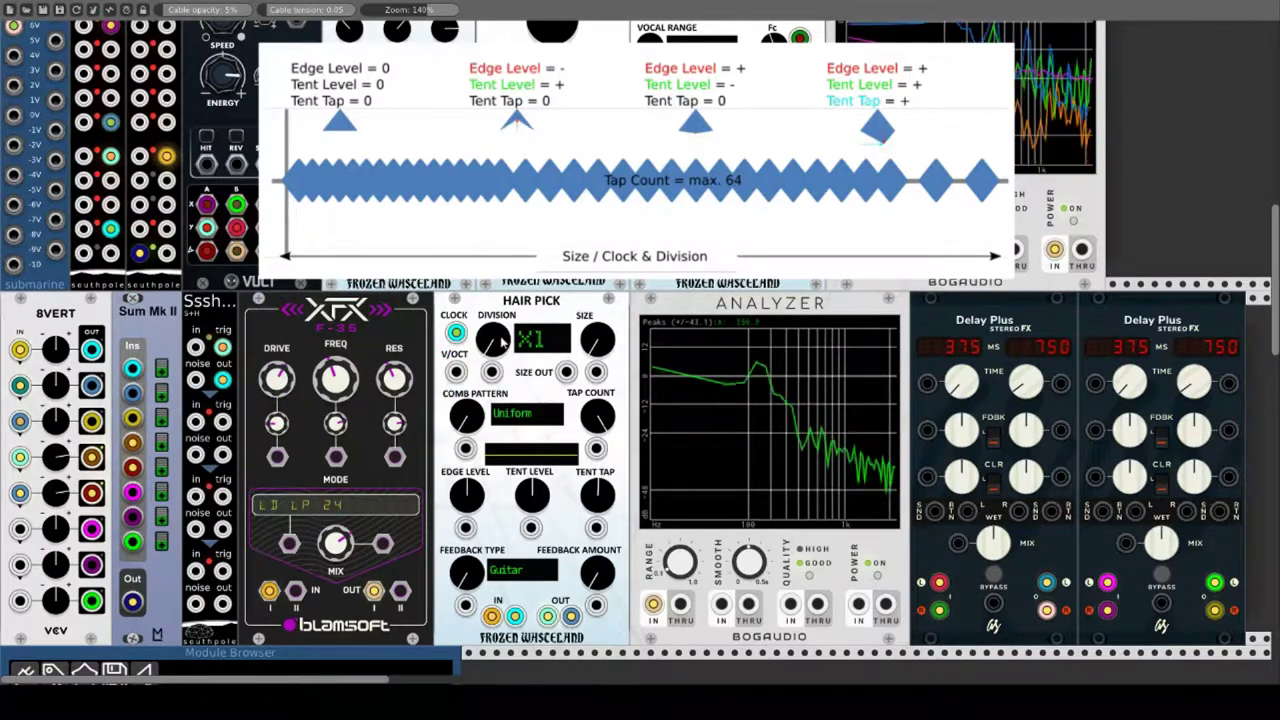
drag(503, 341, 503, 405)
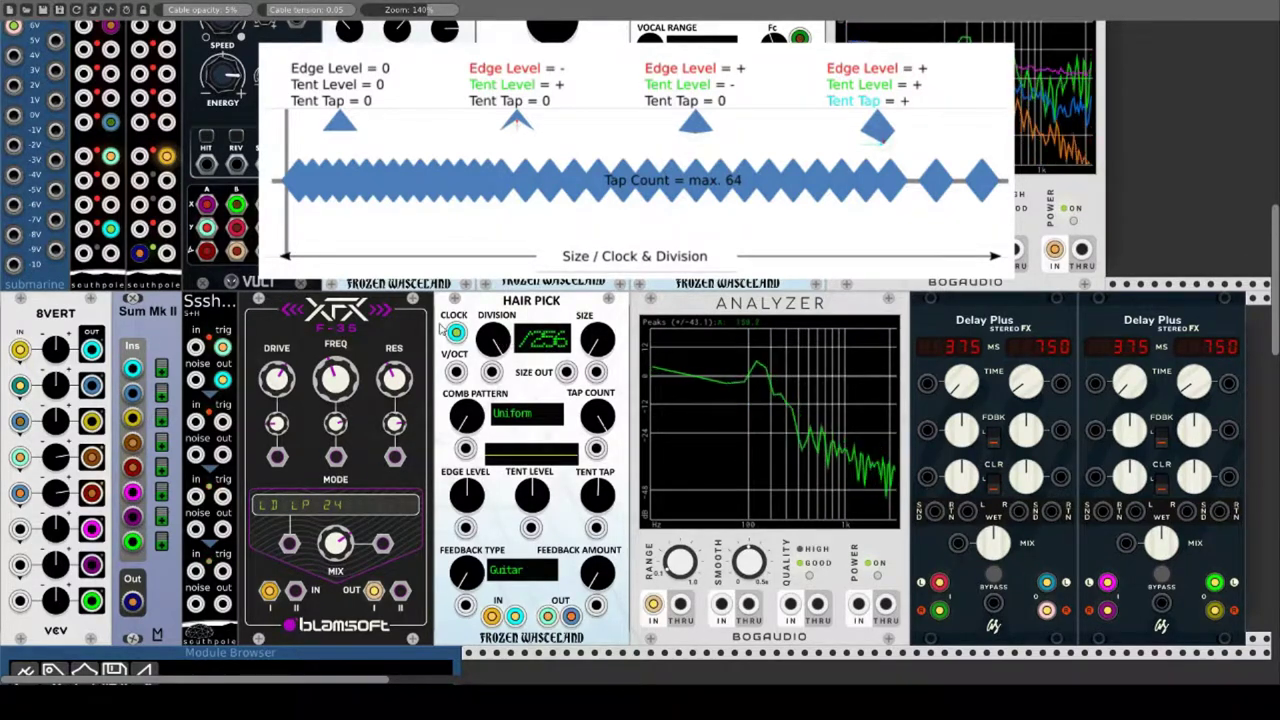
mouse_move(456, 334)
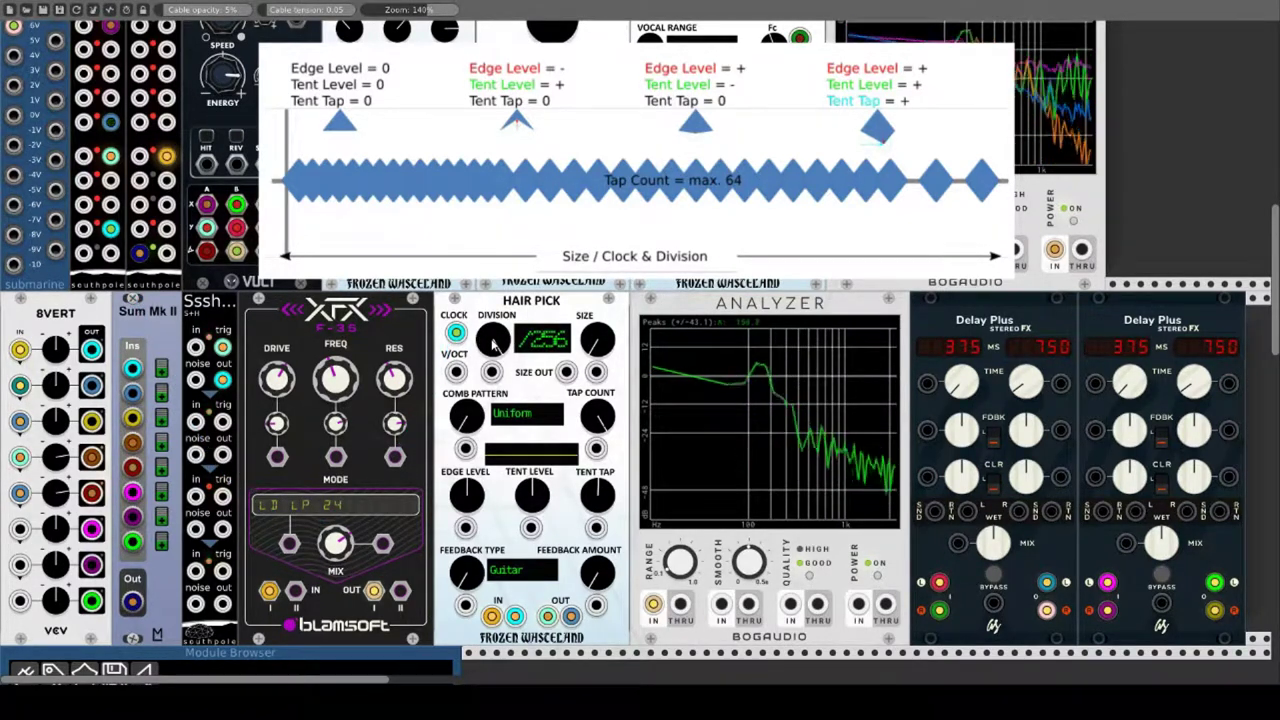
drag(493, 340, 492, 314)
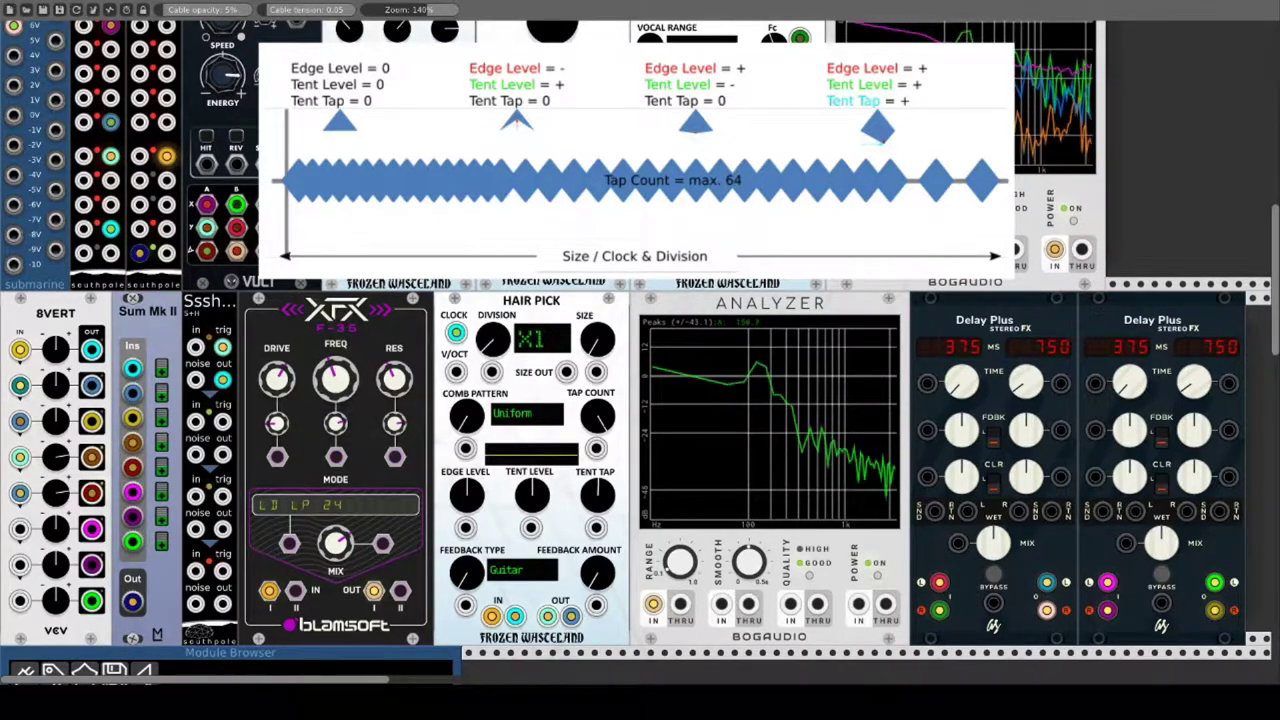
drag(492, 340, 492, 320)
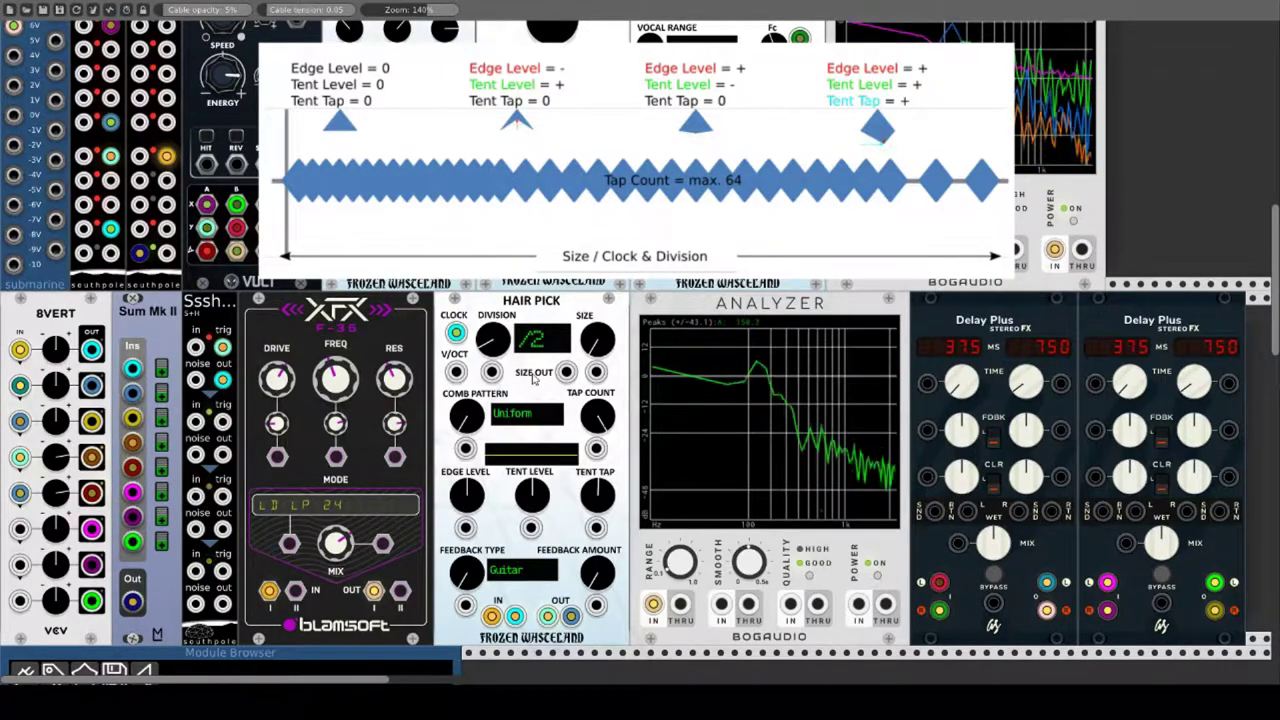
Step: With the clock connected, try the SS-221's 1V, 2V, 4V and -2V and Sssh's second output on Hair Pick's V/Oct input, and disconnect it
drag(455, 372, 60, 104)
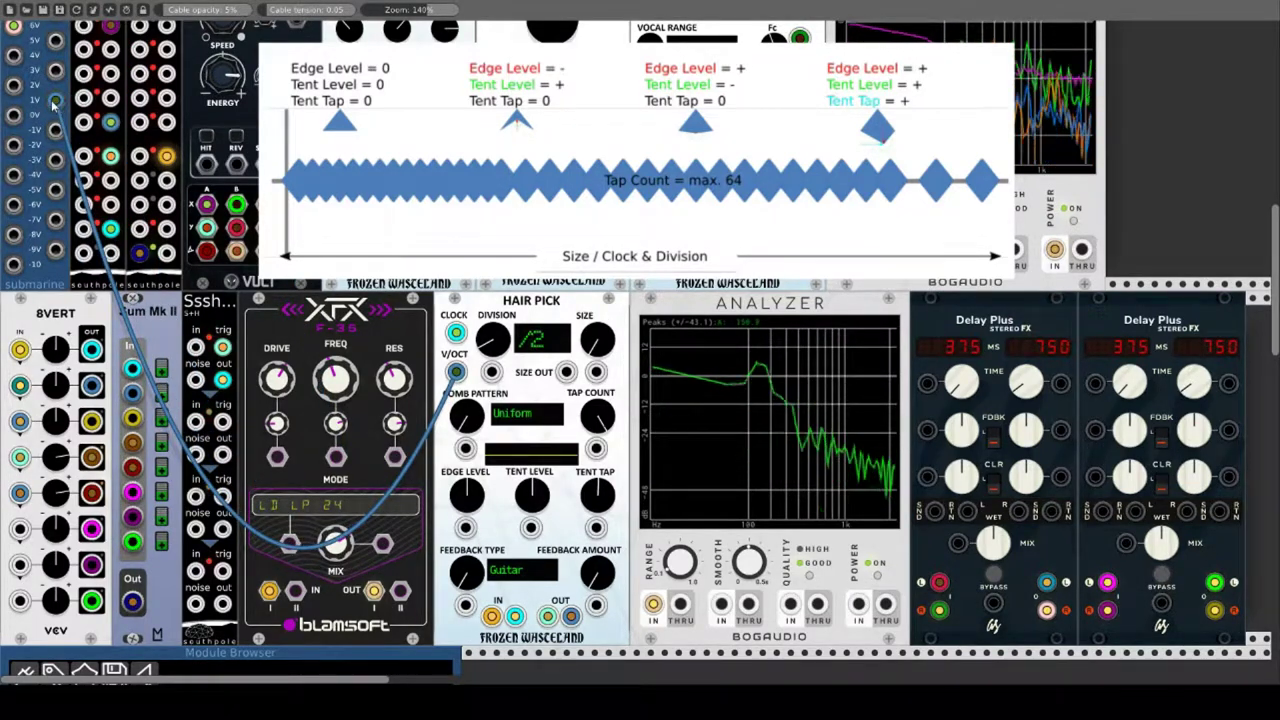
drag(53, 103, 16, 87)
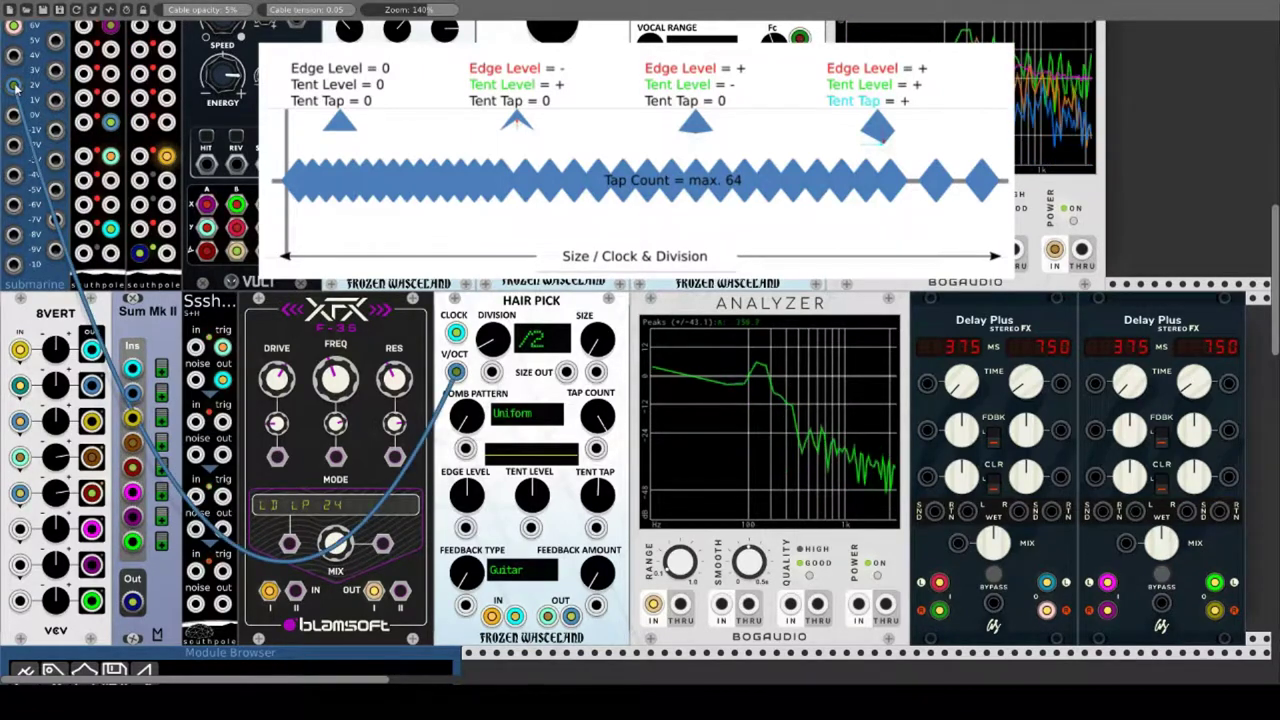
drag(15, 87, 14, 55)
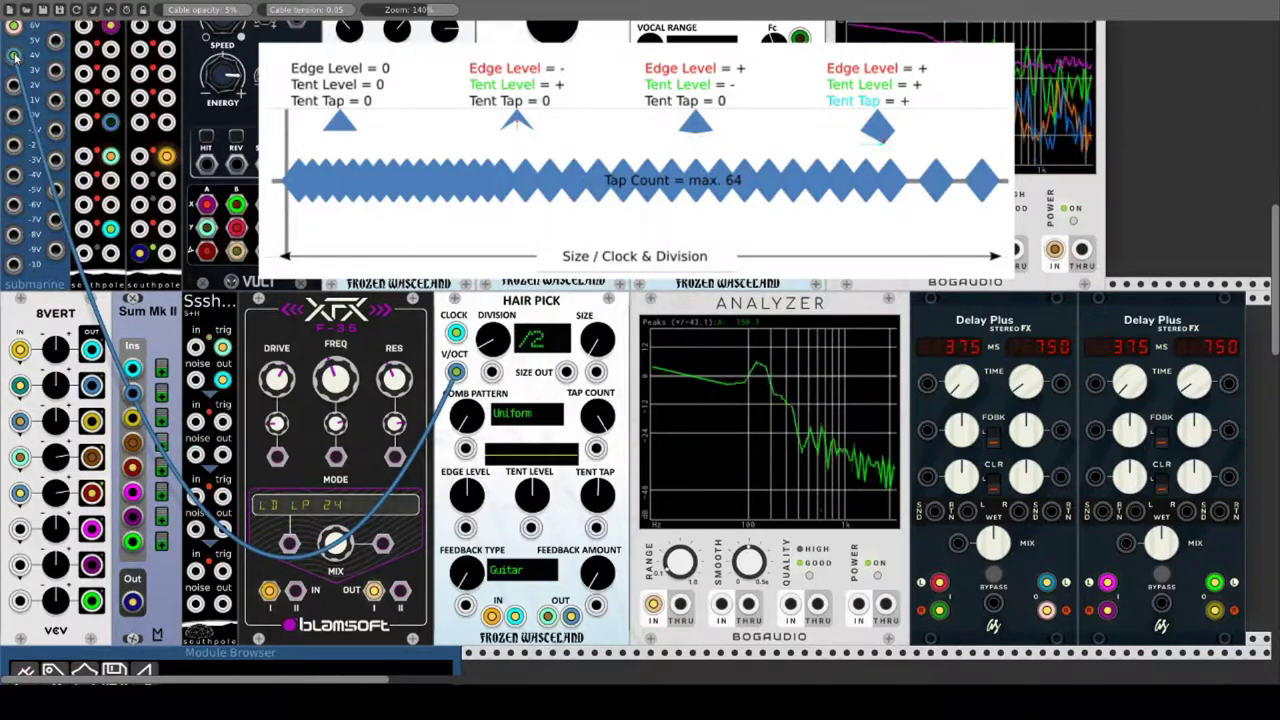
drag(14, 55, 52, 100)
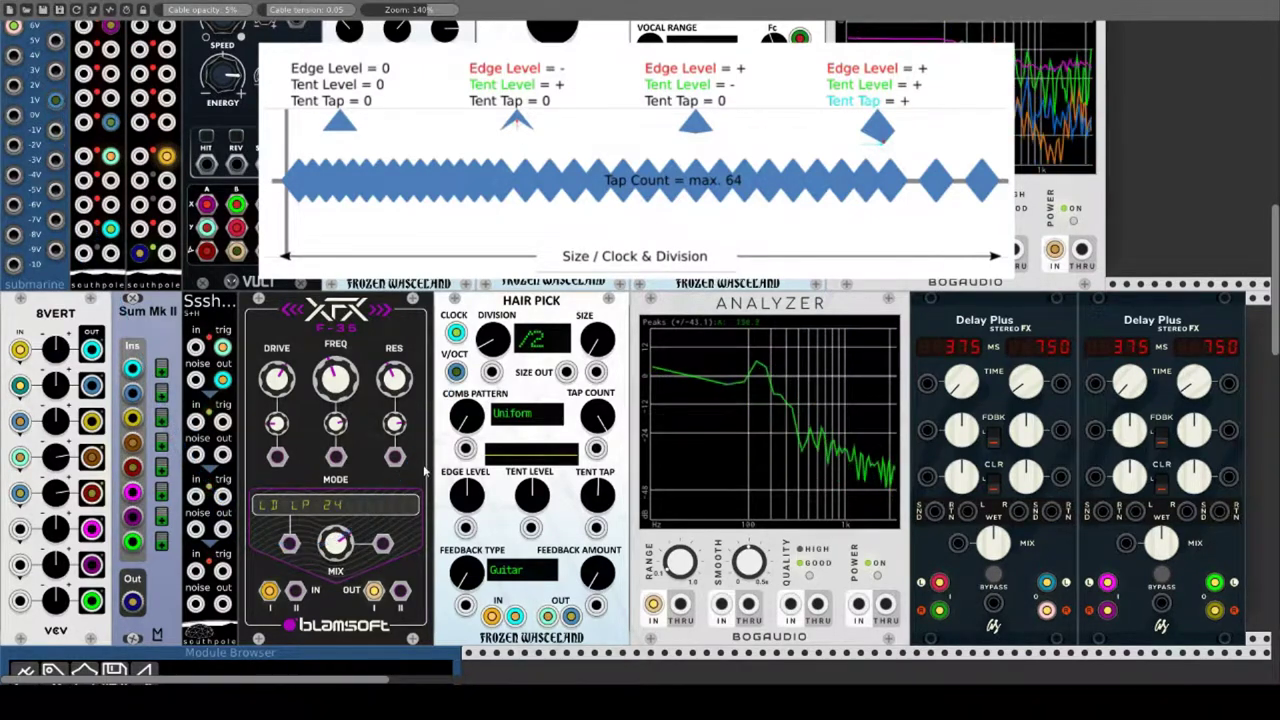
drag(125, 122, 13, 147)
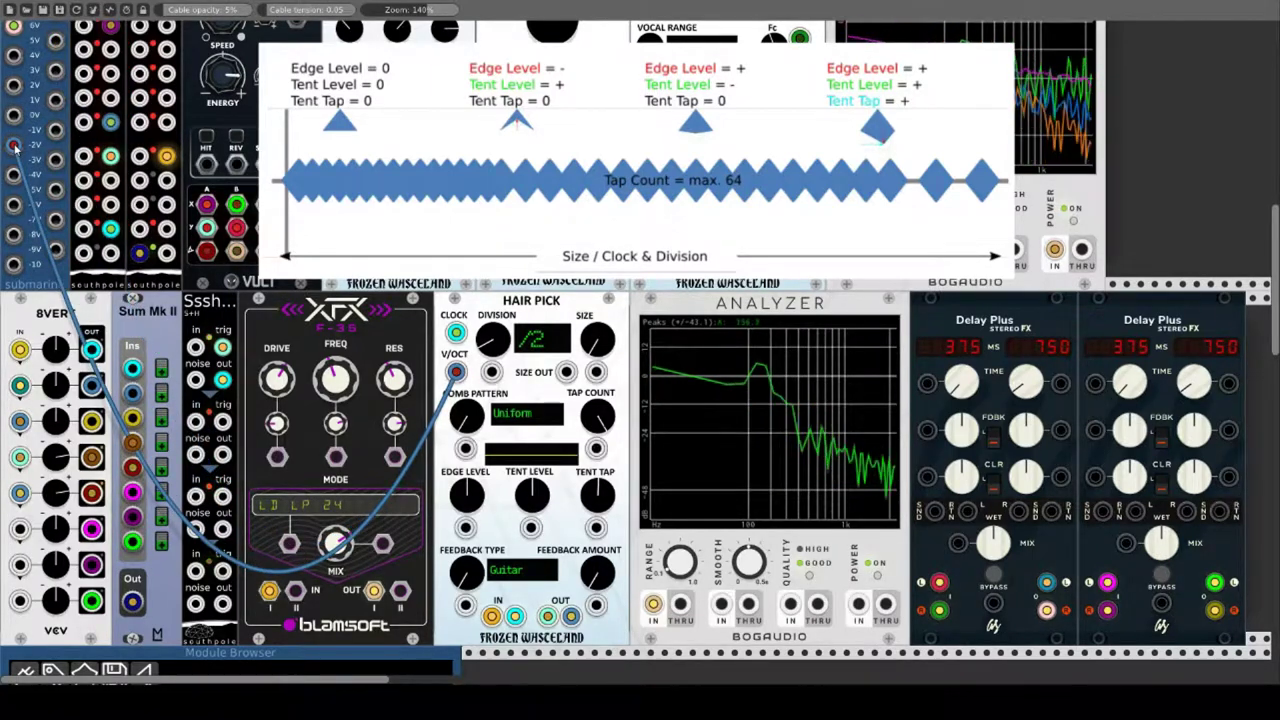
drag(13, 147, 226, 459)
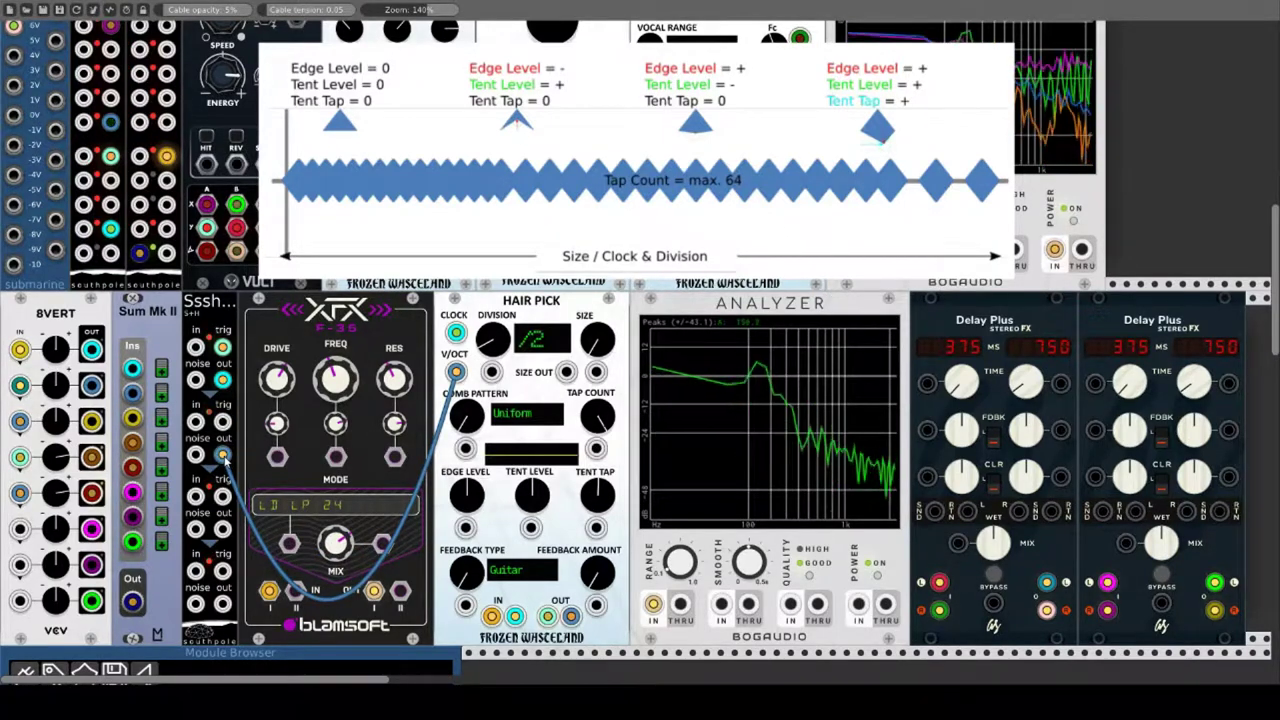
right_click(225, 457)
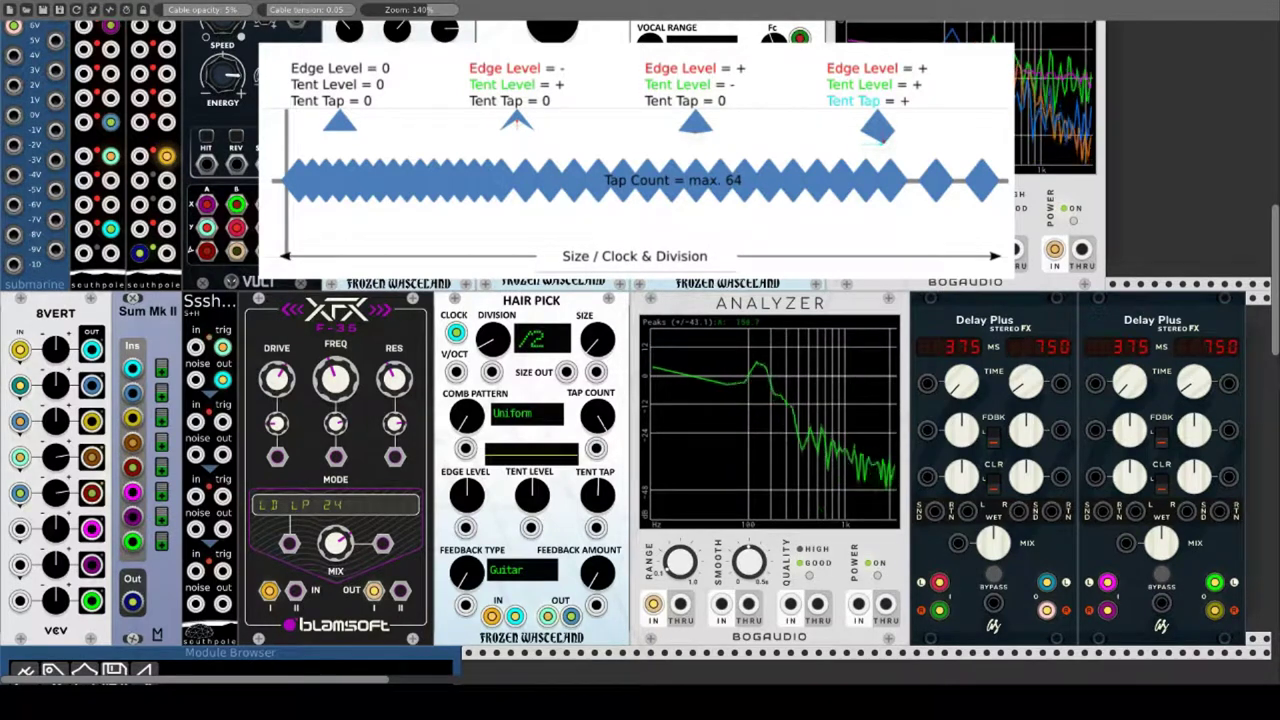
Step: Try Rand Late as Hair Pick's Comb Pattern and set it to Rand Flat
drag(460, 424, 469, 387)
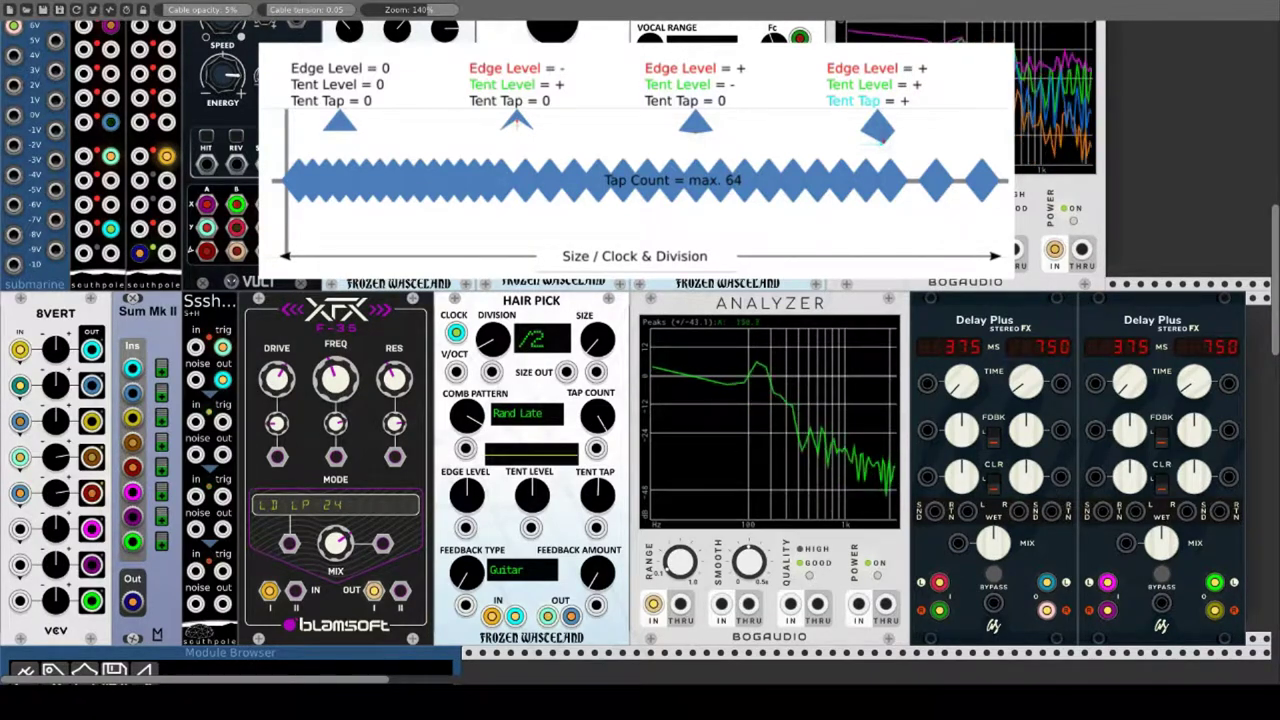
drag(469, 387, 471, 383)
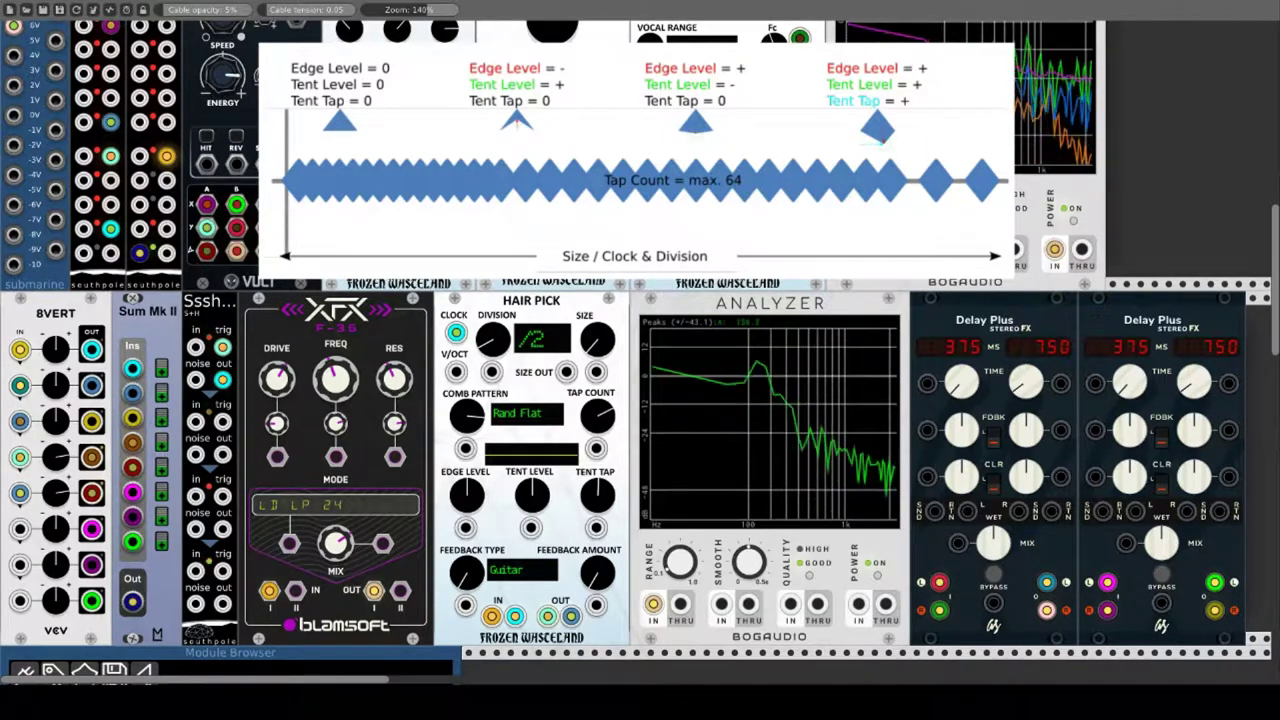
Step: Turn Hair Pick's Tap Count up to maximum, and try Edge Level at maximum with Tent Level at minimum
drag(598, 416, 598, 586)
mouse_move(597, 433)
mouse_down()
mouse_move(597, 453)
mouse_move(597, 413)
mouse_up()
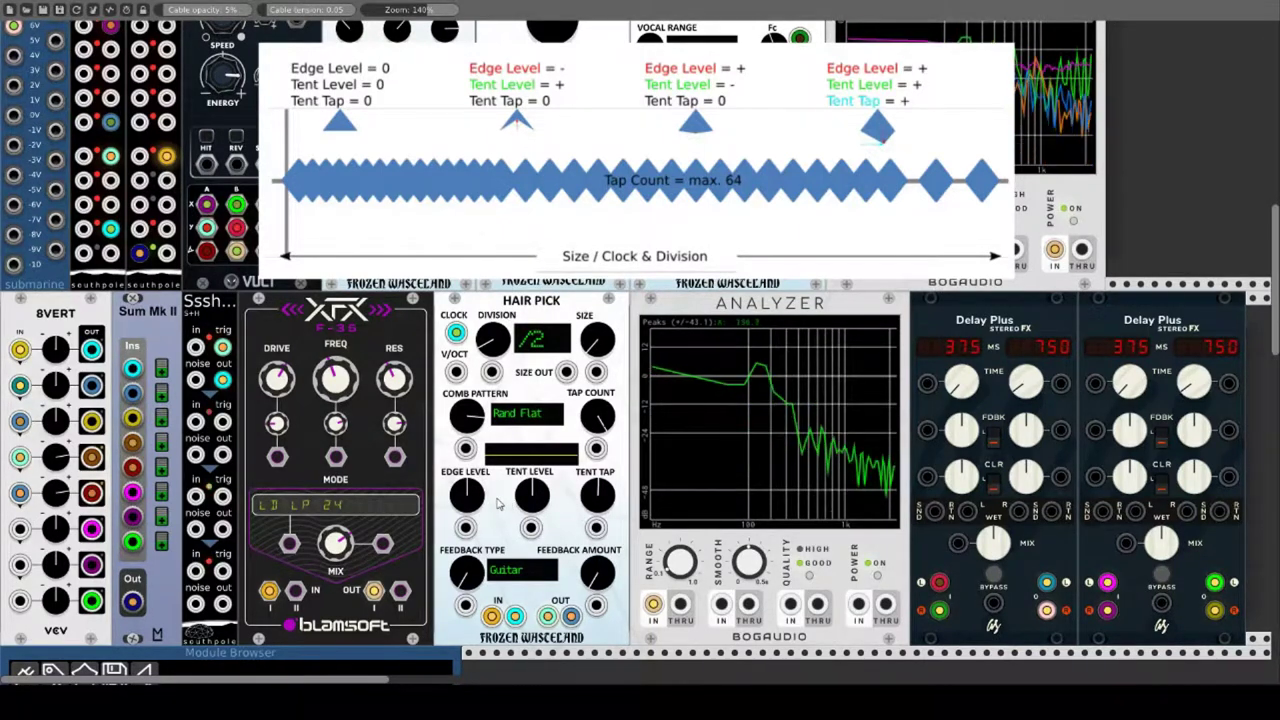
drag(467, 495, 467, 185)
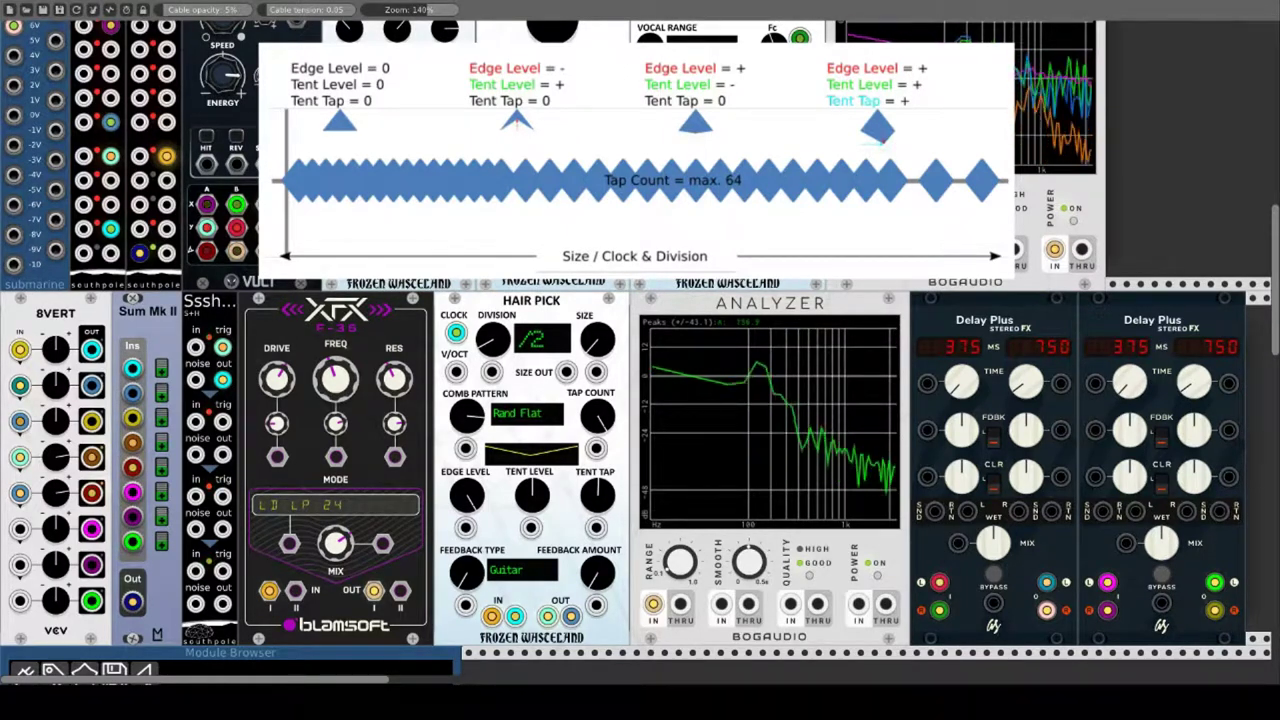
drag(467, 185, 467, 430)
mouse_move(534, 506)
mouse_down()
mouse_move(534, 474)
mouse_move(543, 500)
mouse_up()
drag(464, 500, 464, 491)
drag(545, 513, 469, 430)
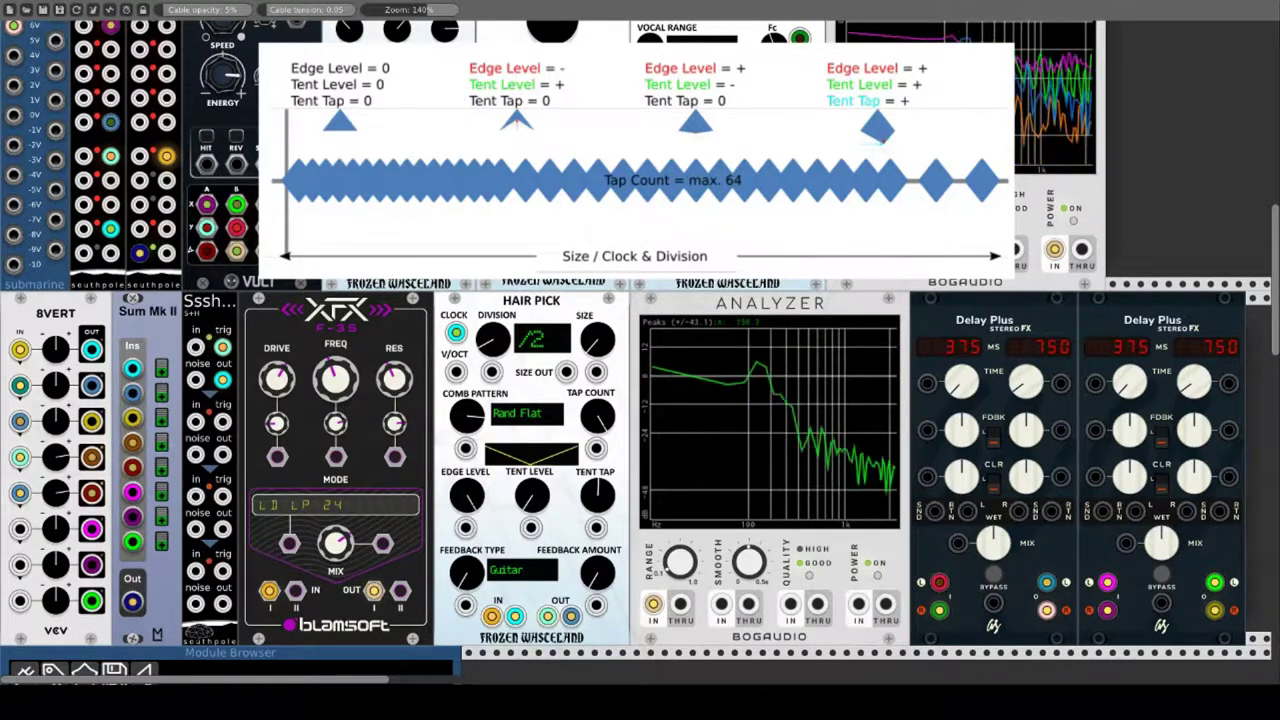
Step: Bring Hair Pick's Edge Level down to moderately above centre and Tent Level to just below centre, and try different Tent Tap positions
drag(469, 503, 469, 530)
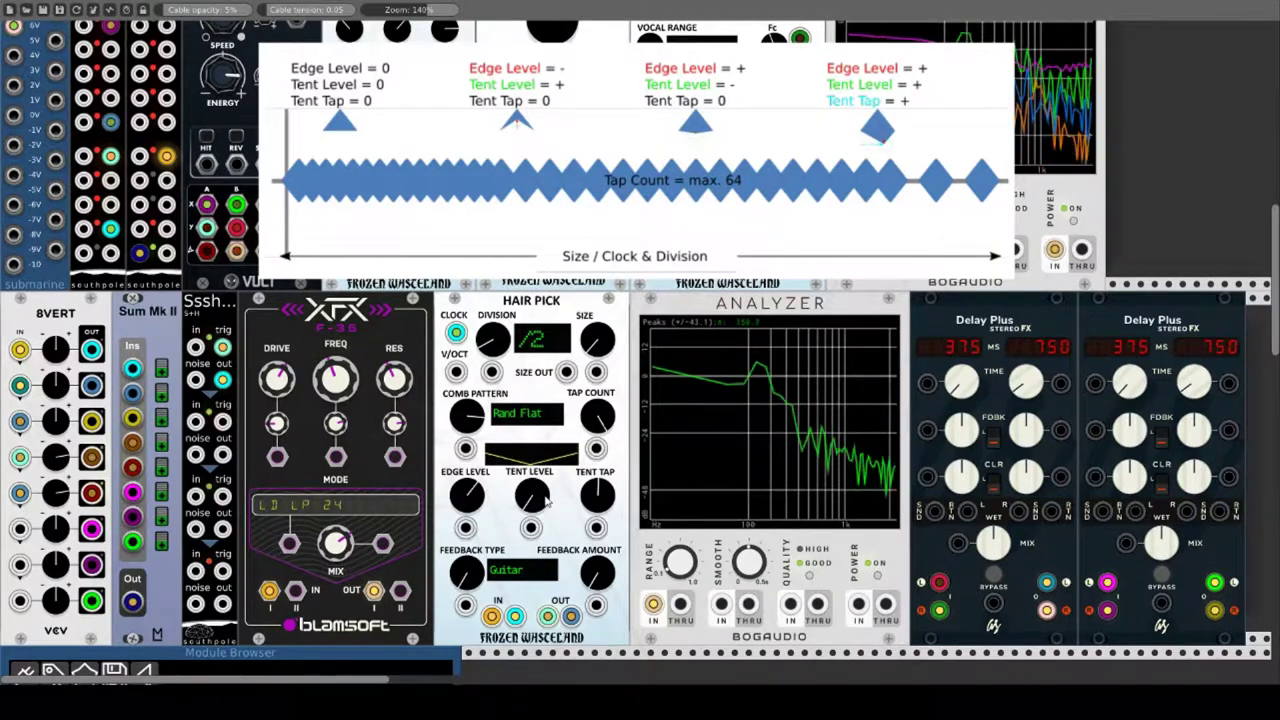
drag(545, 501, 600, 430)
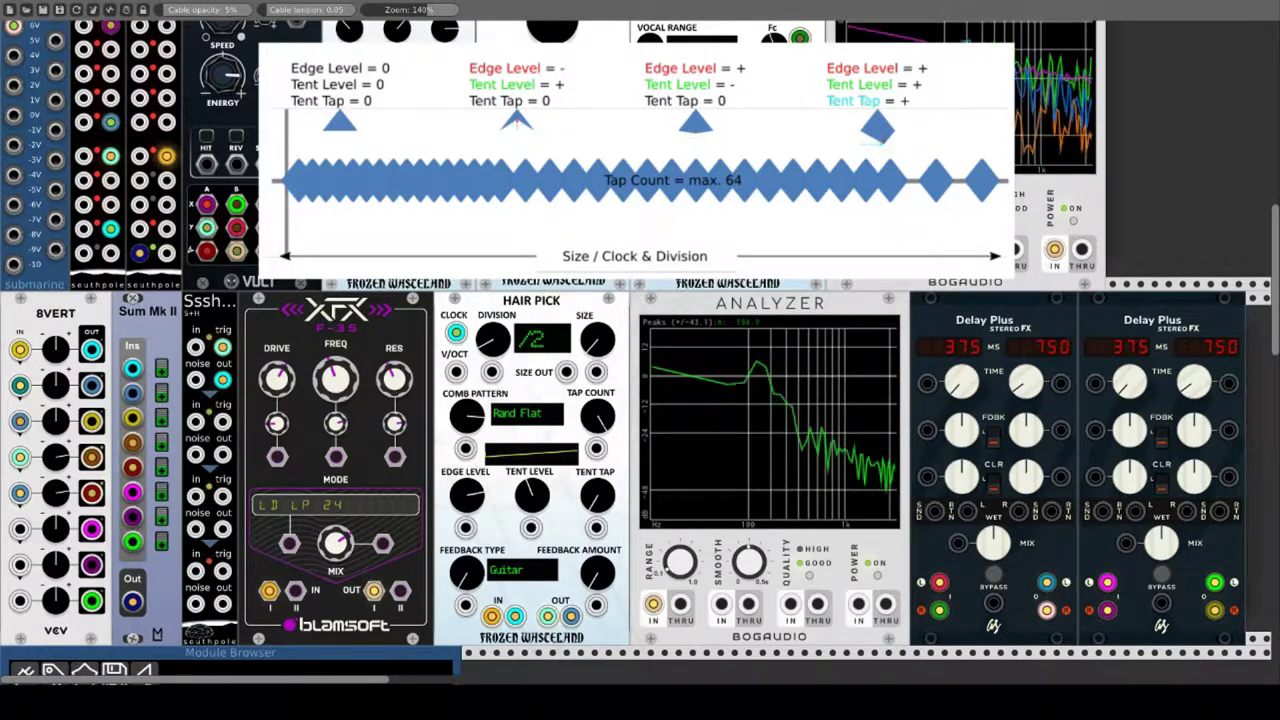
drag(597, 495, 597, 415)
mouse_move(600, 500)
mouse_down()
mouse_move(604, 488)
mouse_move(586, 498)
mouse_move(603, 486)
mouse_move(605, 500)
mouse_move(603, 487)
mouse_move(590, 498)
mouse_up()
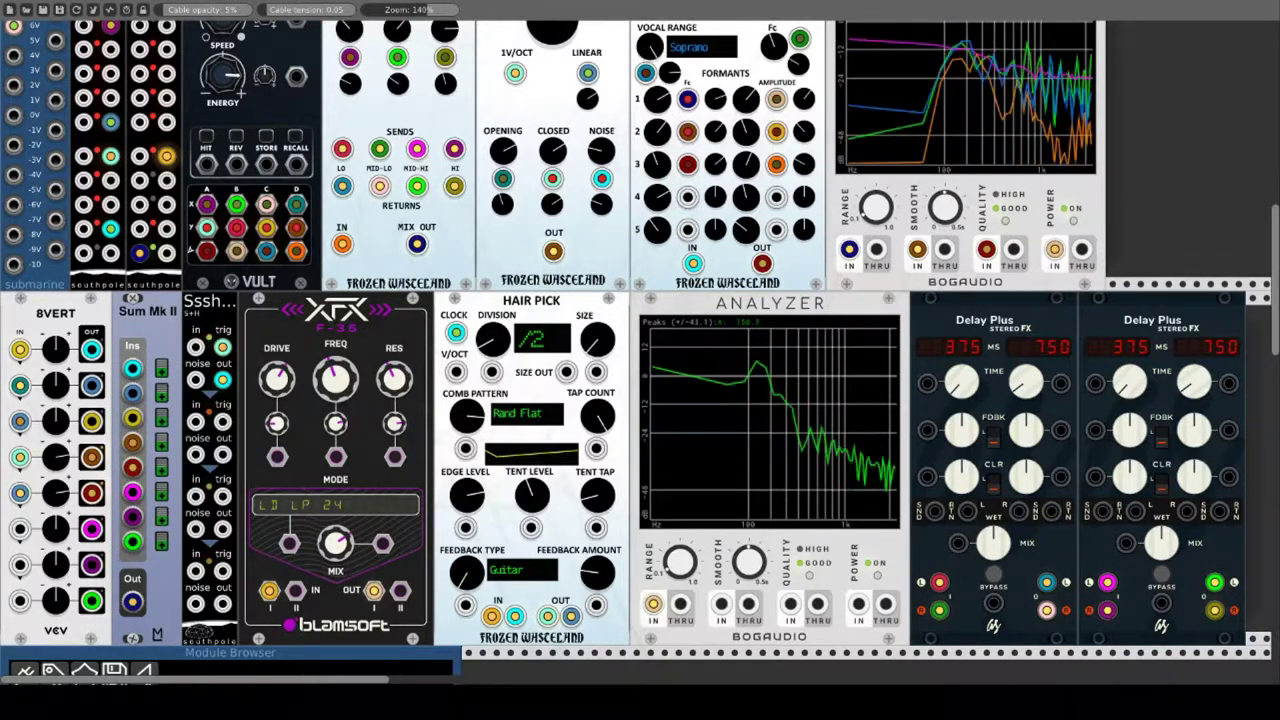
Step: Set Hair Pick's Feedback Type to Sitar and readjust Edge Level and Tent Tap
drag(466, 572, 466, 548)
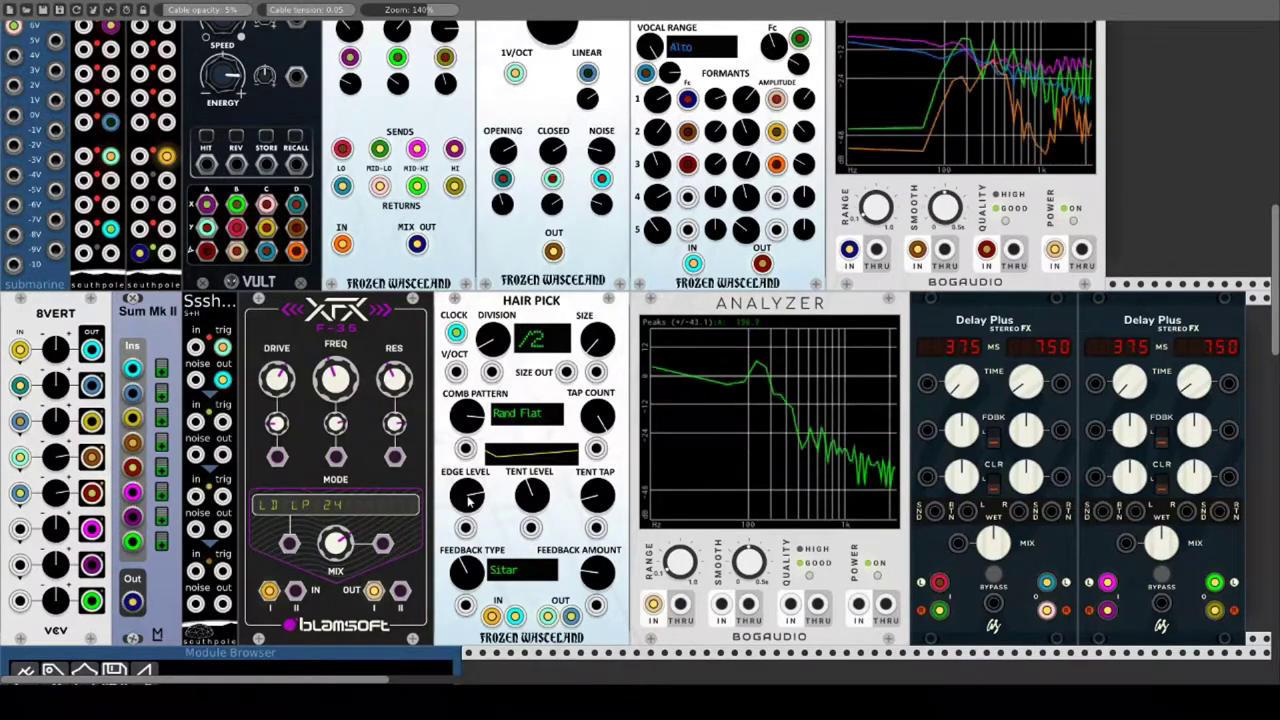
drag(468, 501, 468, 590)
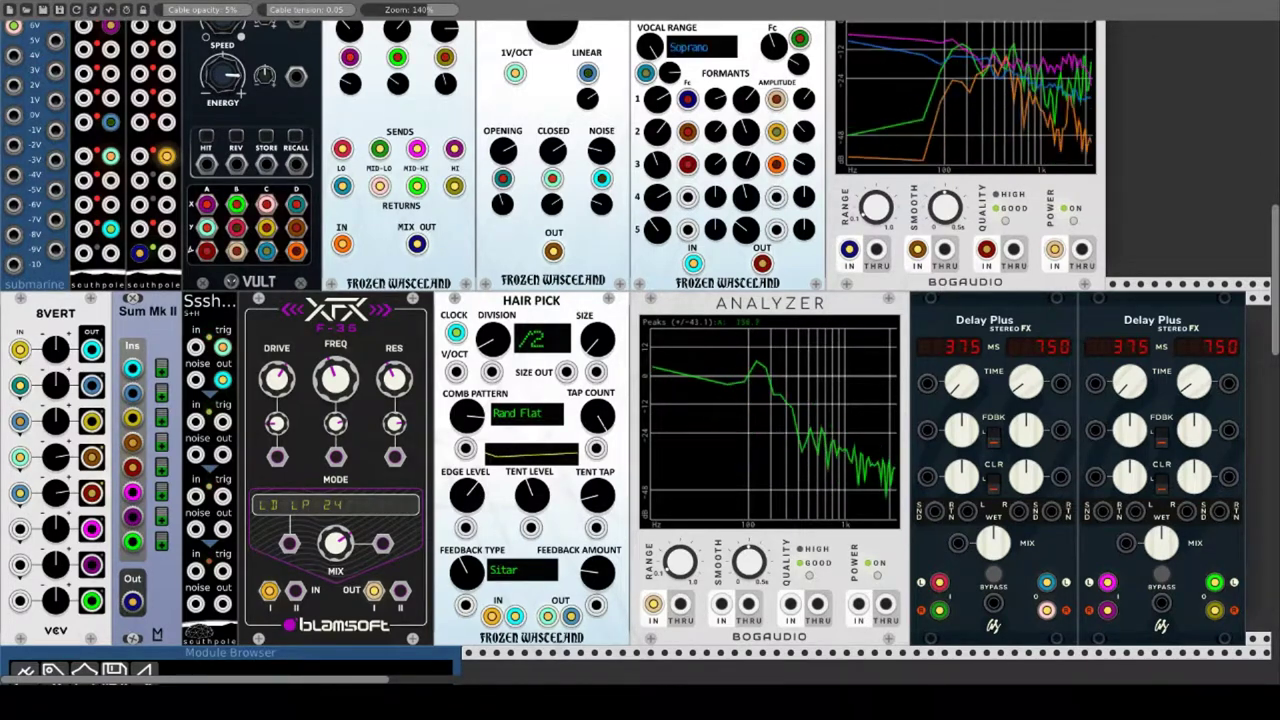
drag(525, 498, 597, 488)
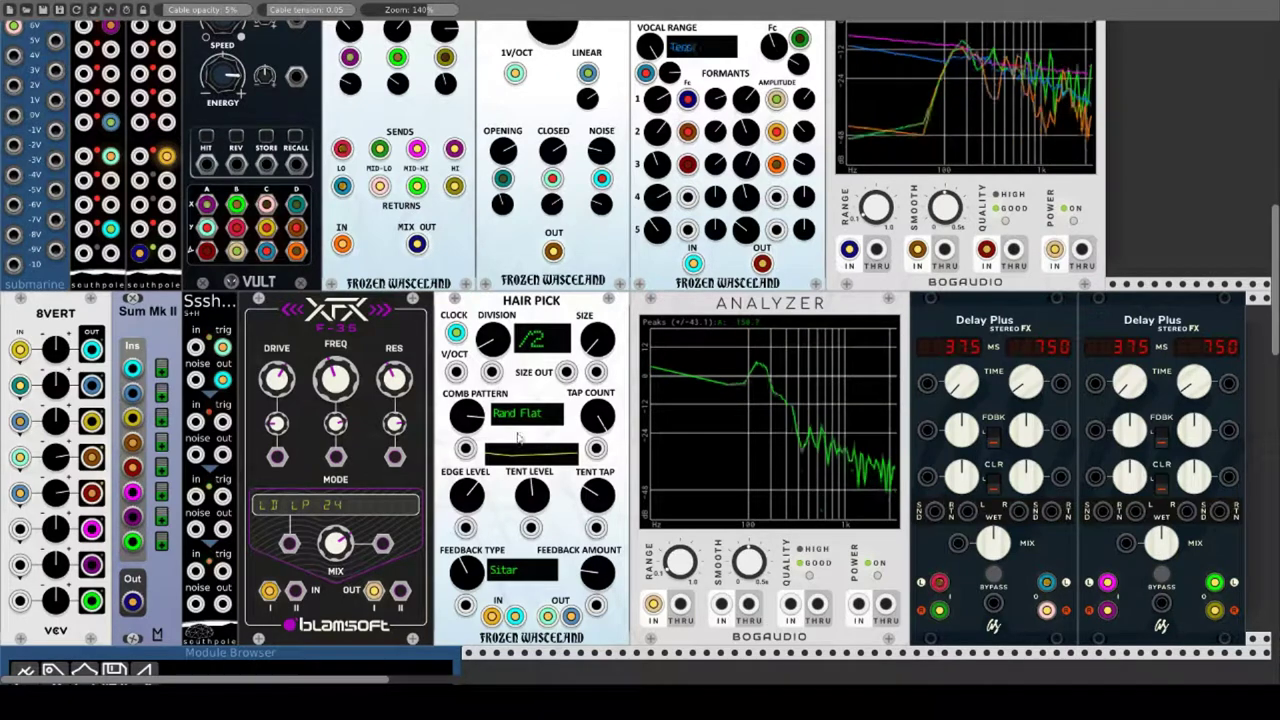
Step: Set Hair Pick's Comb Pattern to Rand Early and Division to /3, and try Feedback Amount at maximum and slightly lower
drag(467, 414, 467, 510)
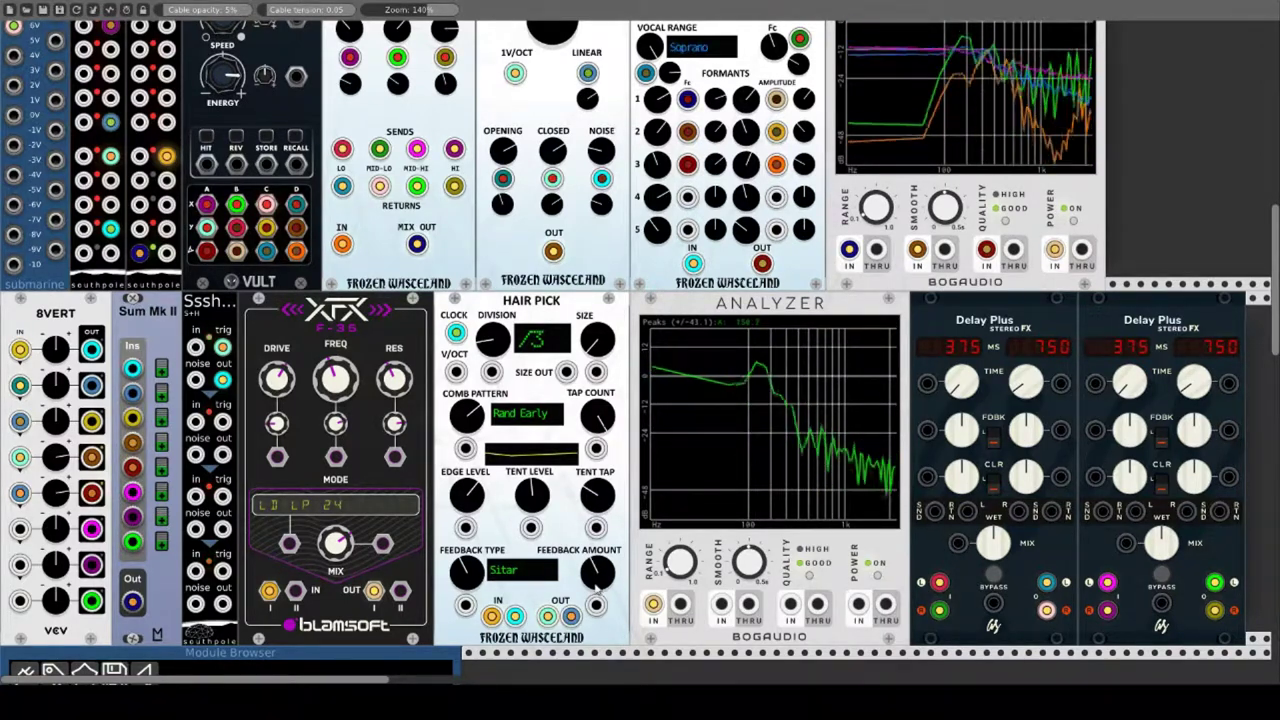
drag(597, 582, 597, 560)
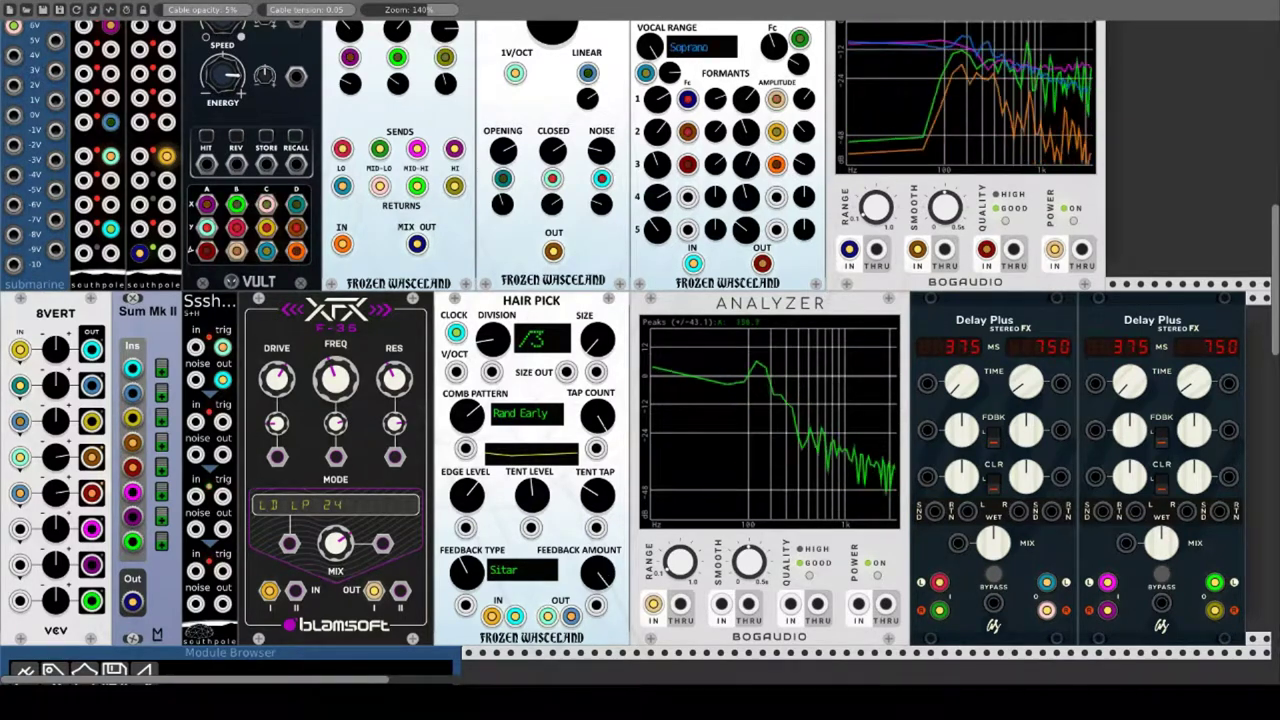
drag(598, 572, 598, 704)
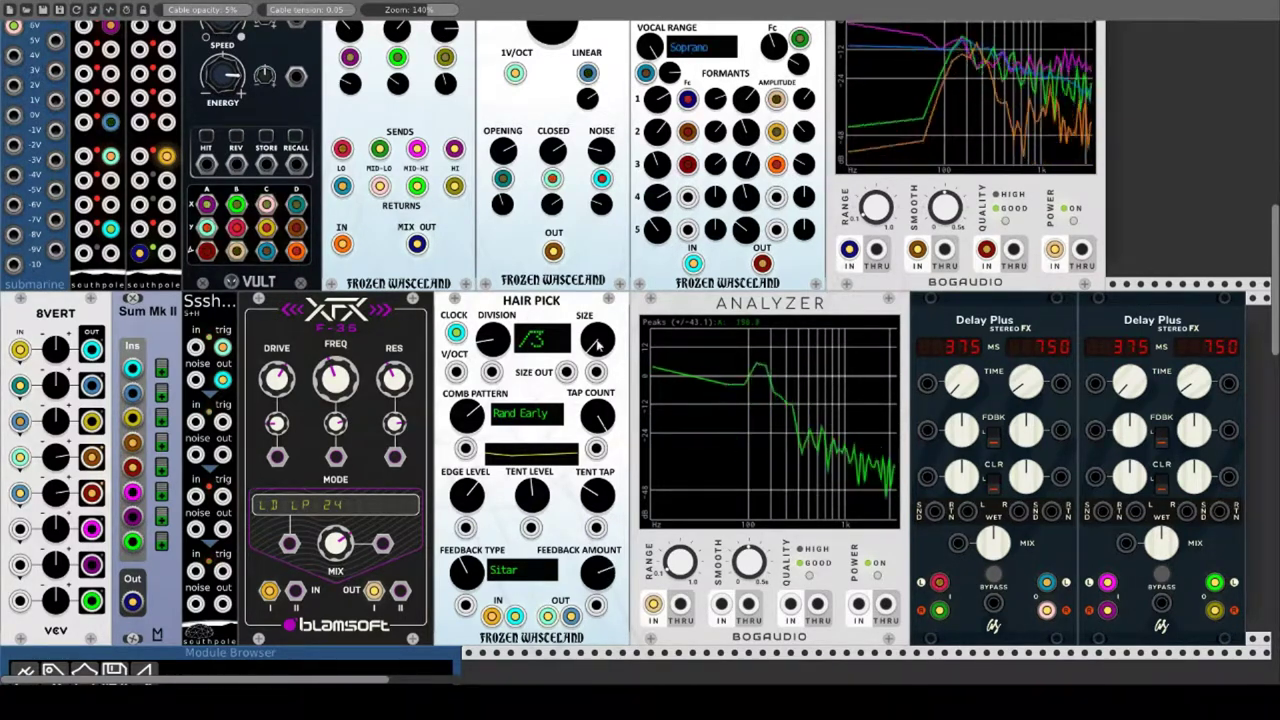
Step: Try small Size changes on Hair Pick with Division at /2 and /8, and set Division to /1.5
drag(597, 342, 597, 338)
drag(492, 340, 492, 420)
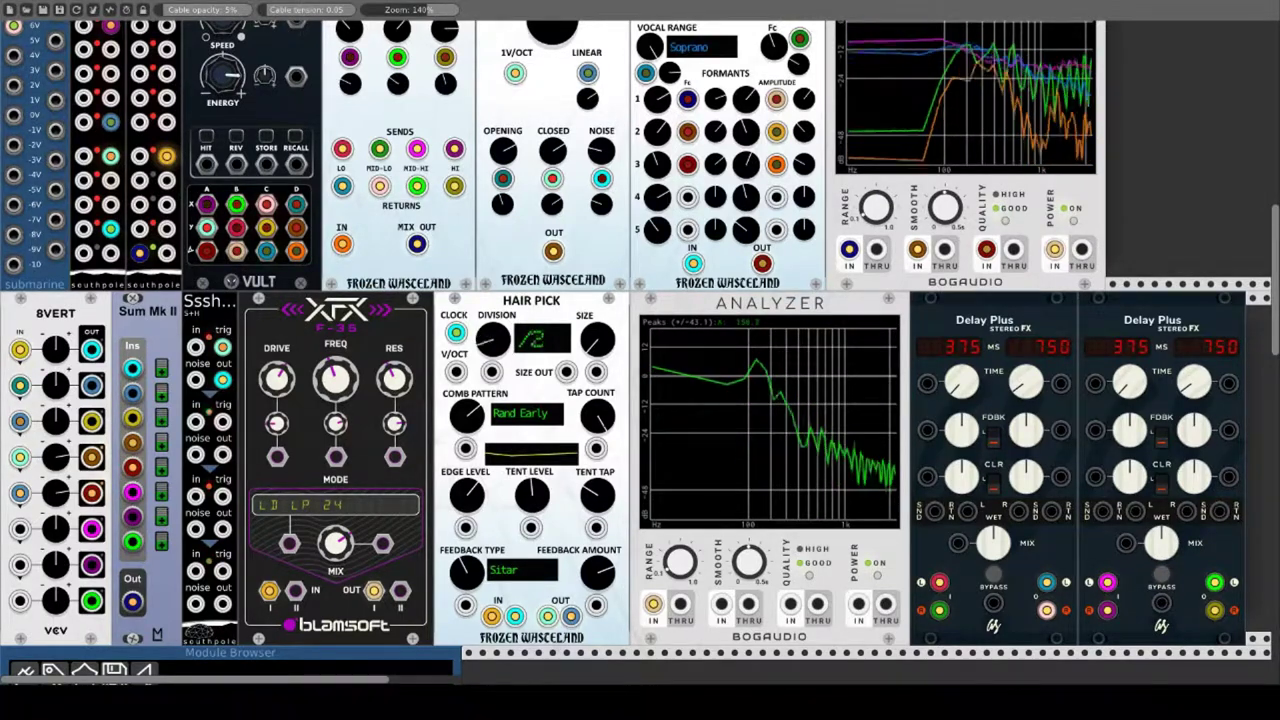
drag(597, 346, 597, 342)
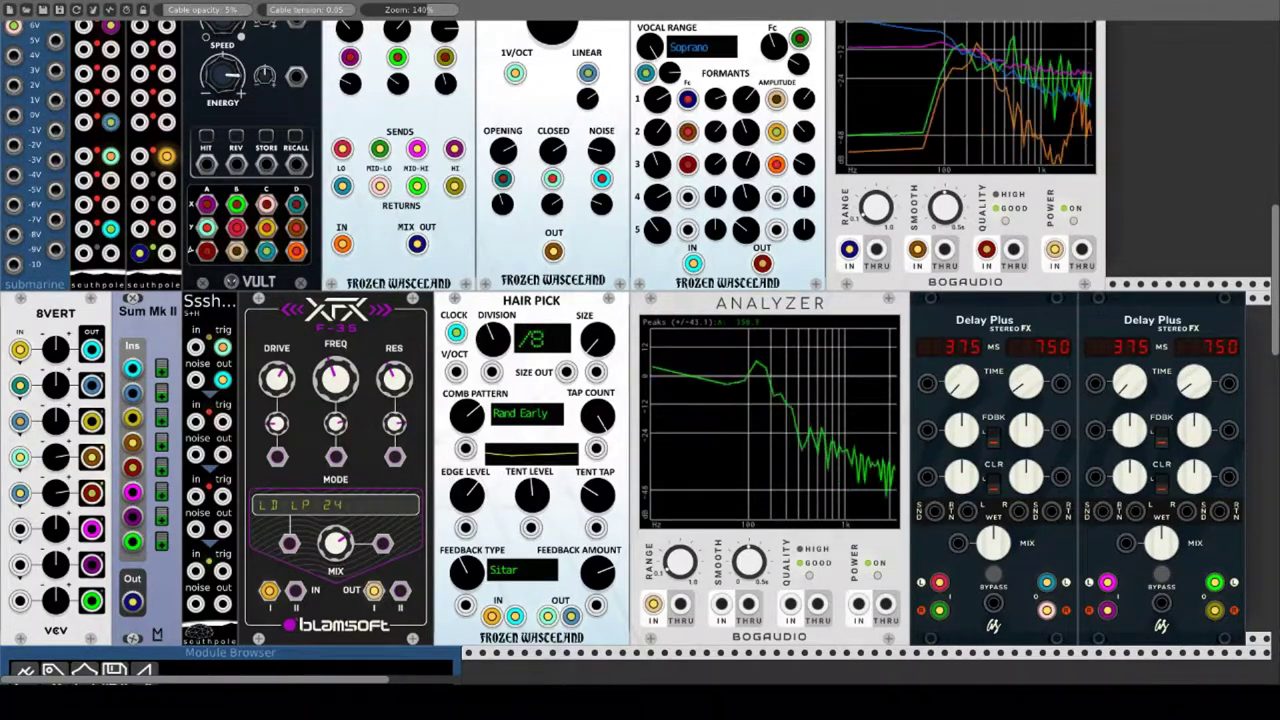
drag(492, 340, 492, 348)
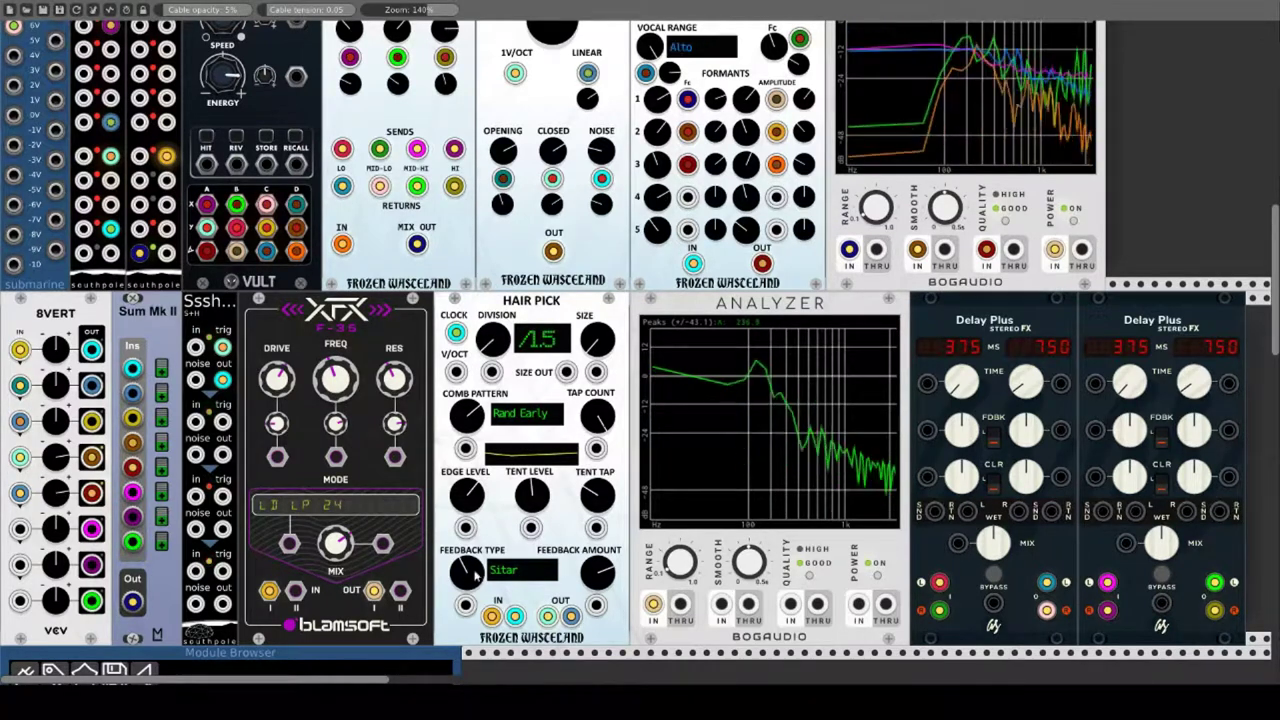
Step: Set Hair Pick's Feedback Type to Clarinet, and try different Feedback Amount and Tap Count settings
drag(467, 571, 467, 540)
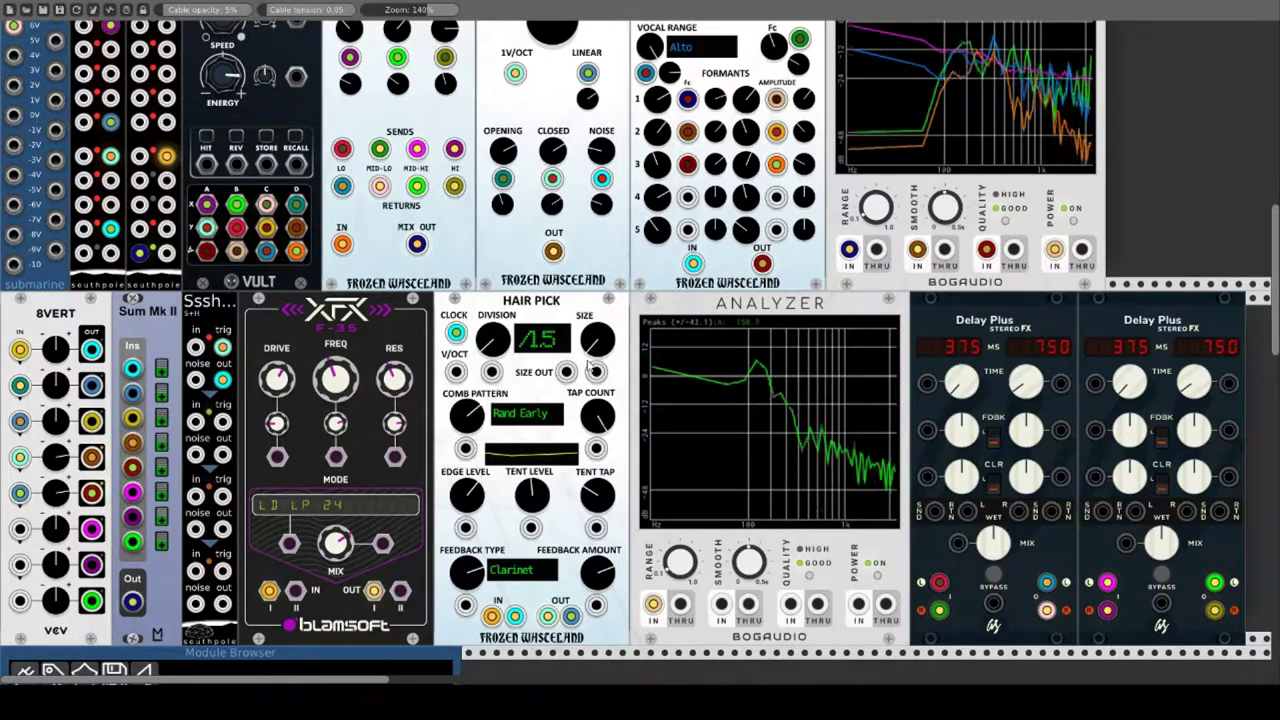
drag(598, 578, 598, 594)
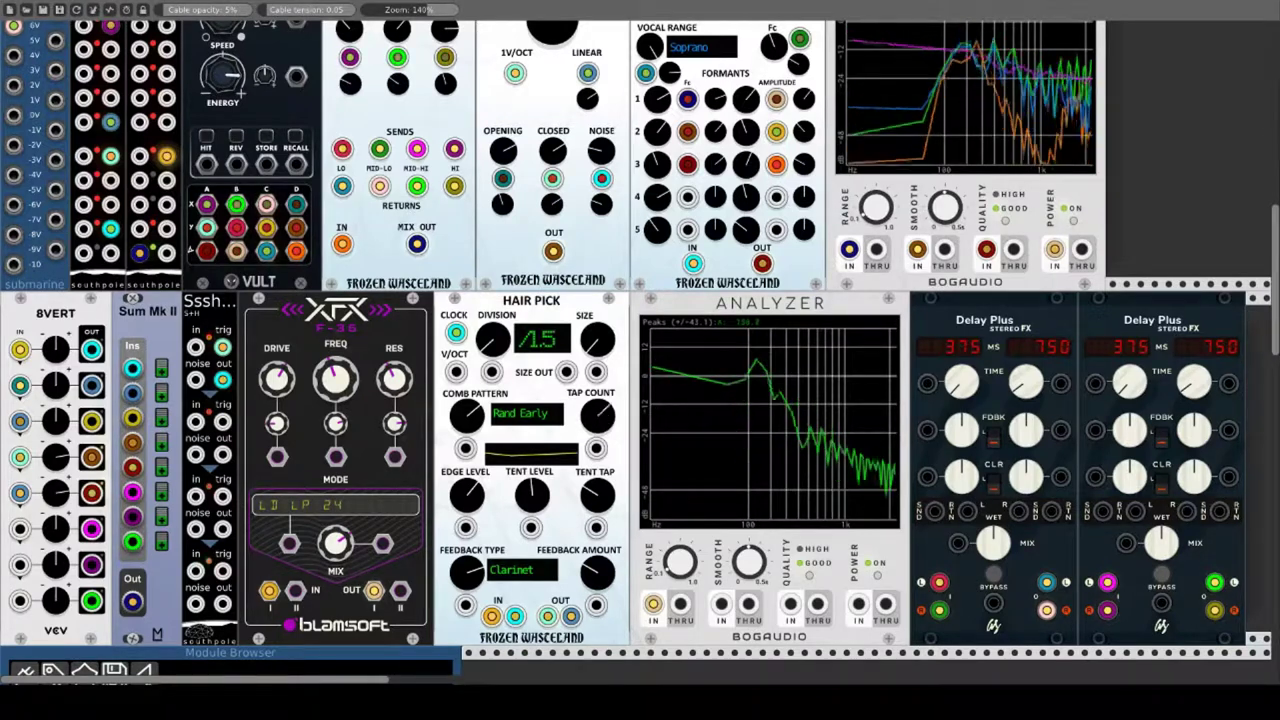
drag(598, 416, 598, 450)
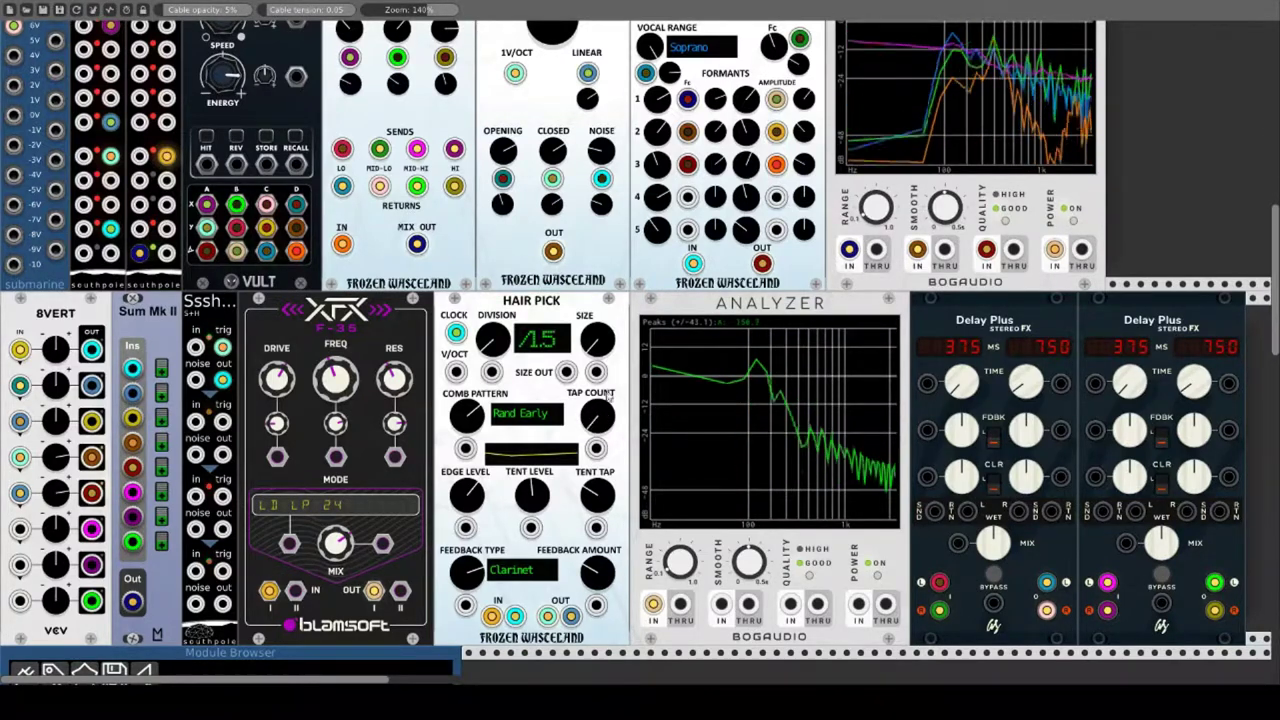
drag(605, 344, 605, 348)
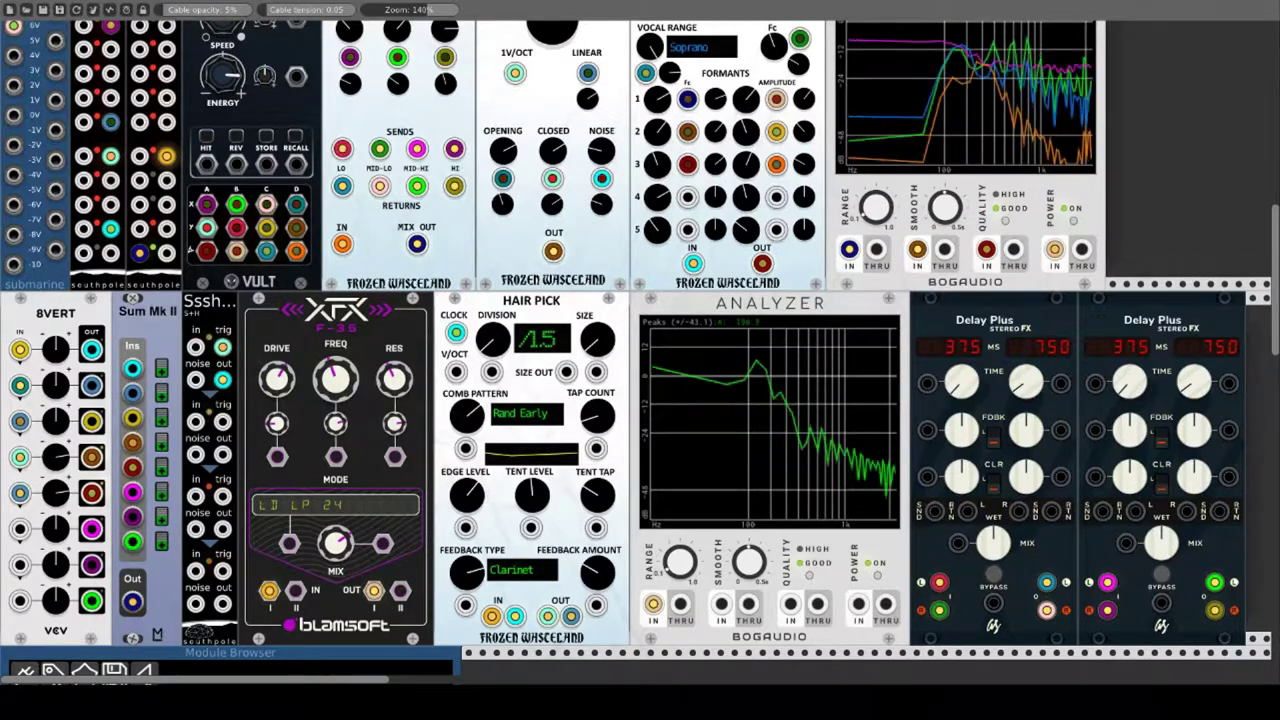
Step: Set Hair Pick's Feedback Type to Raw, and adjust Feedback Amount and Size
drag(466, 572, 466, 578)
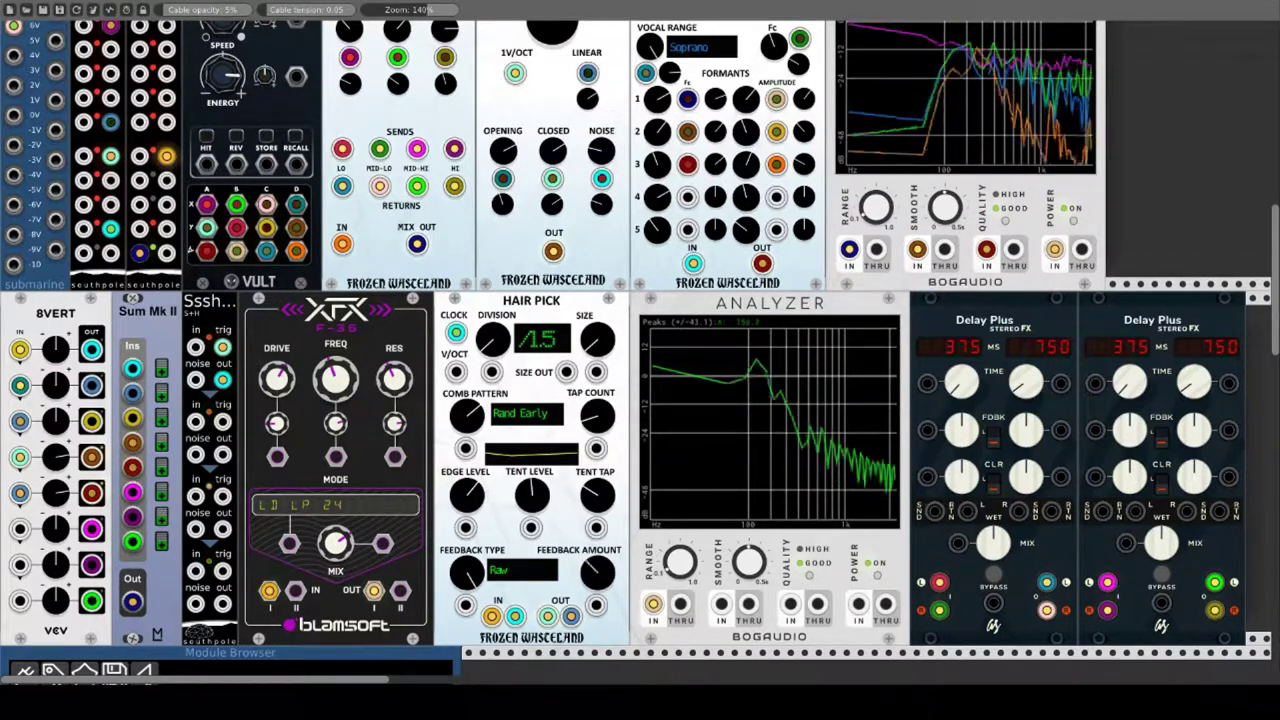
drag(597, 572, 597, 520)
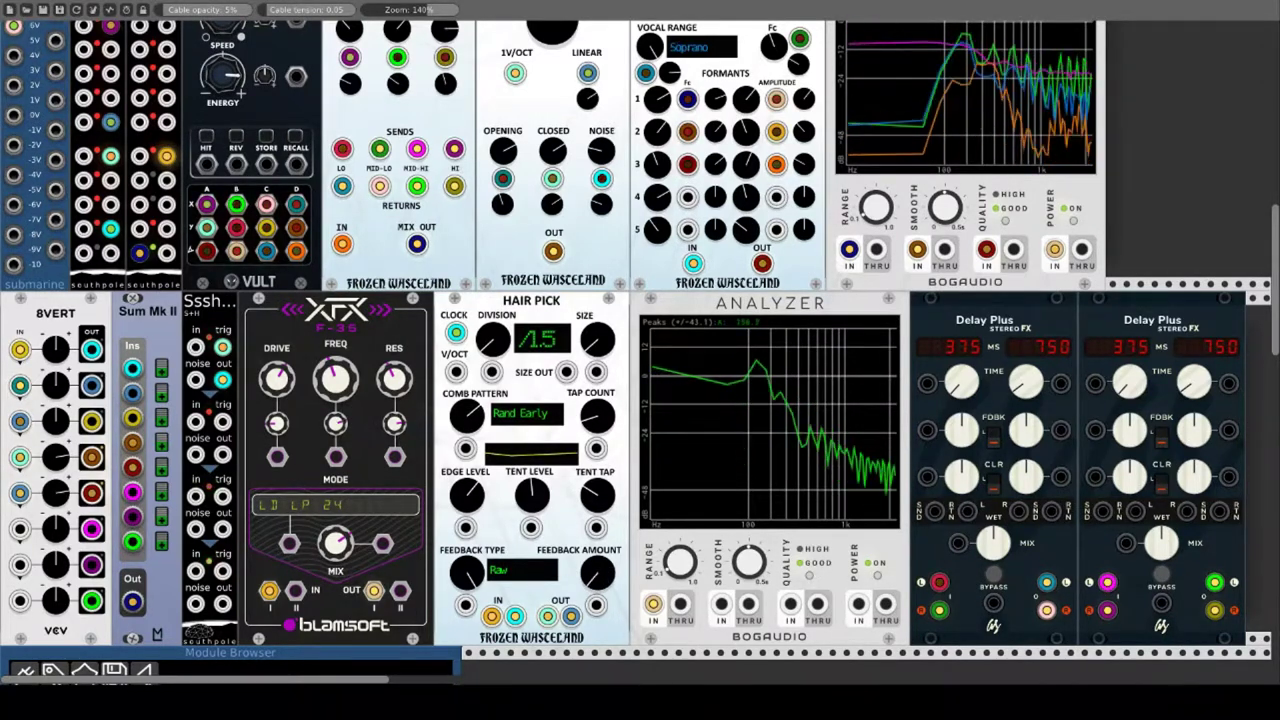
drag(597, 572, 597, 490)
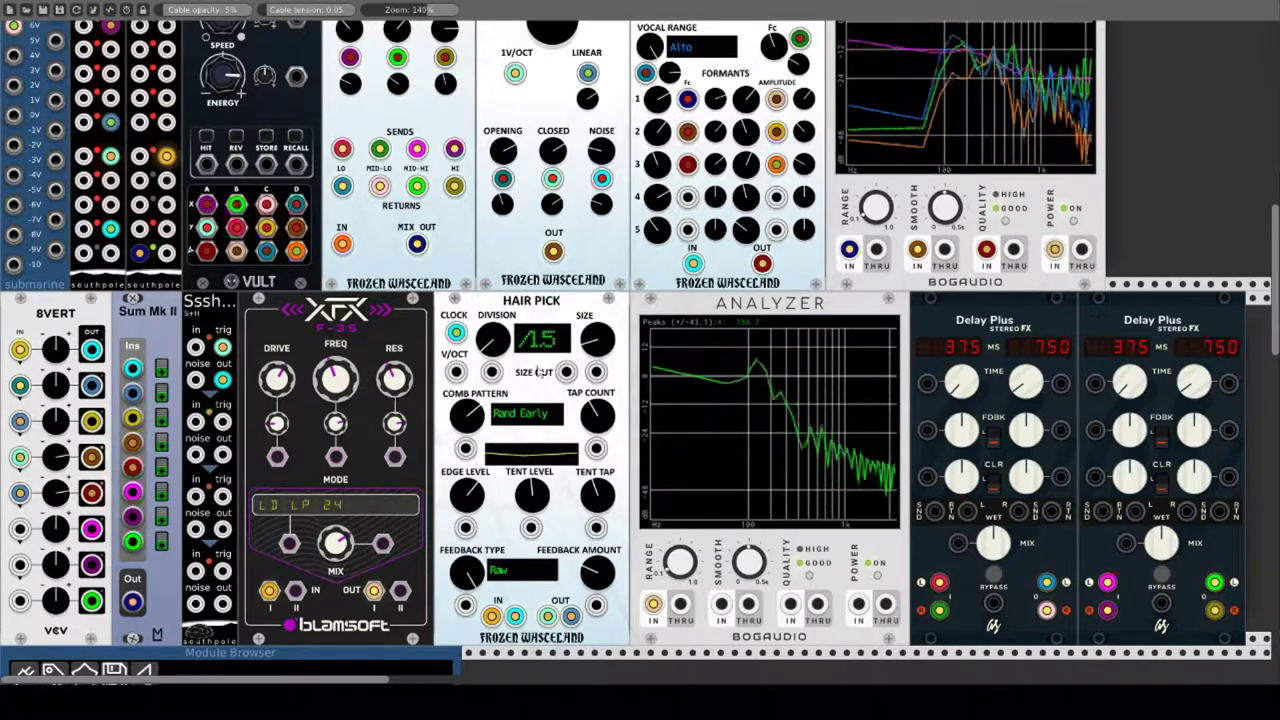
Step: Patch Caudal outputs to Hair Pick's Comb Pattern, Tap Count, Edge Level and Feedback Type modulation inputs
drag(465, 449, 268, 252)
drag(596, 448, 296, 204)
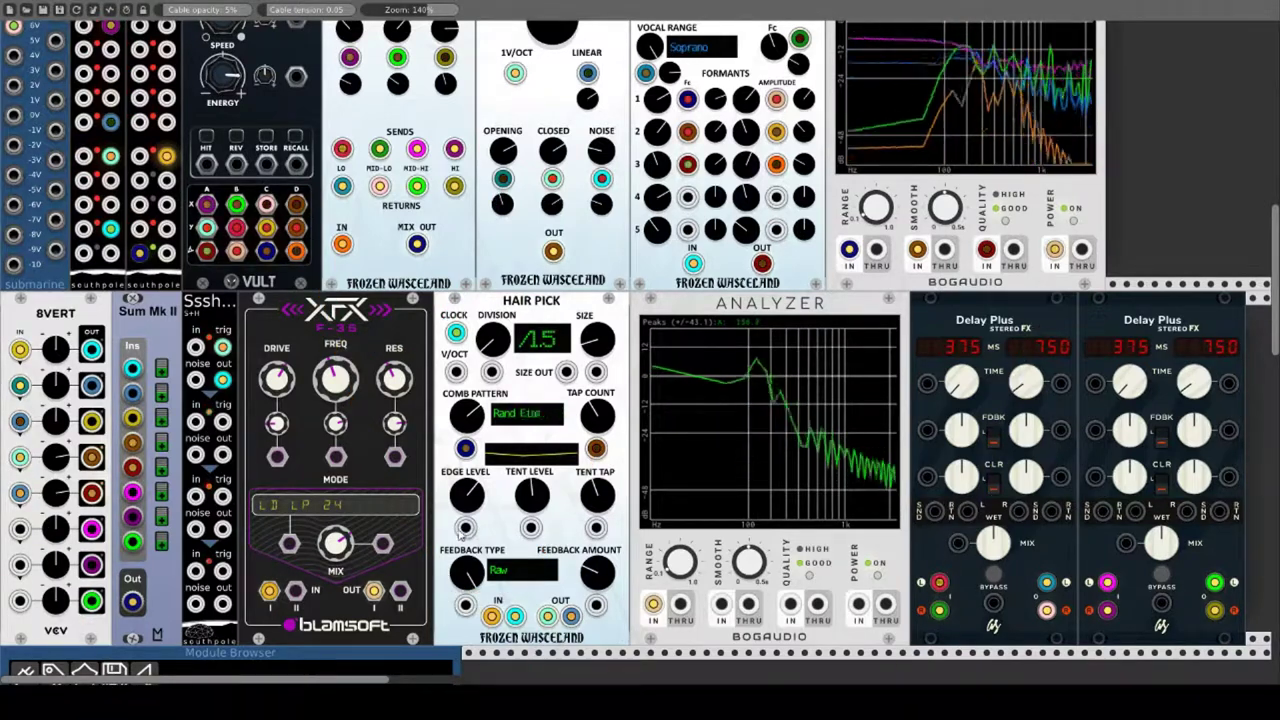
drag(465, 528, 268, 254)
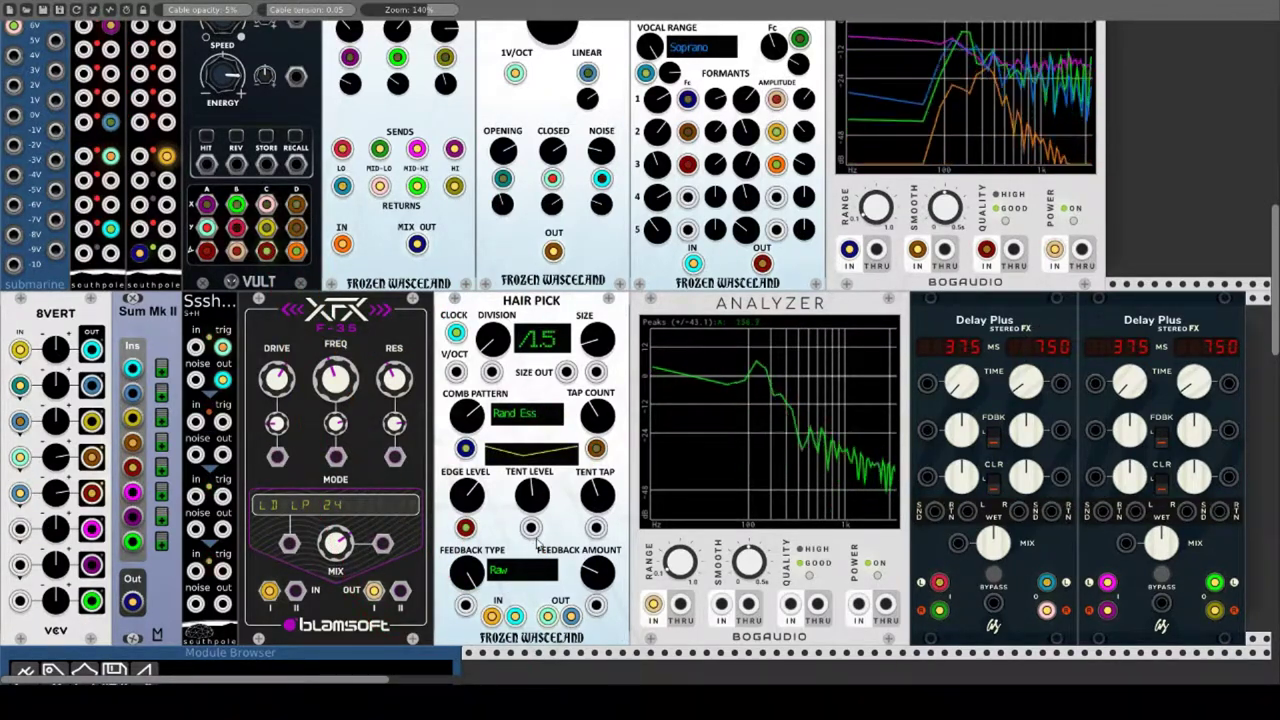
drag(465, 604, 296, 251)
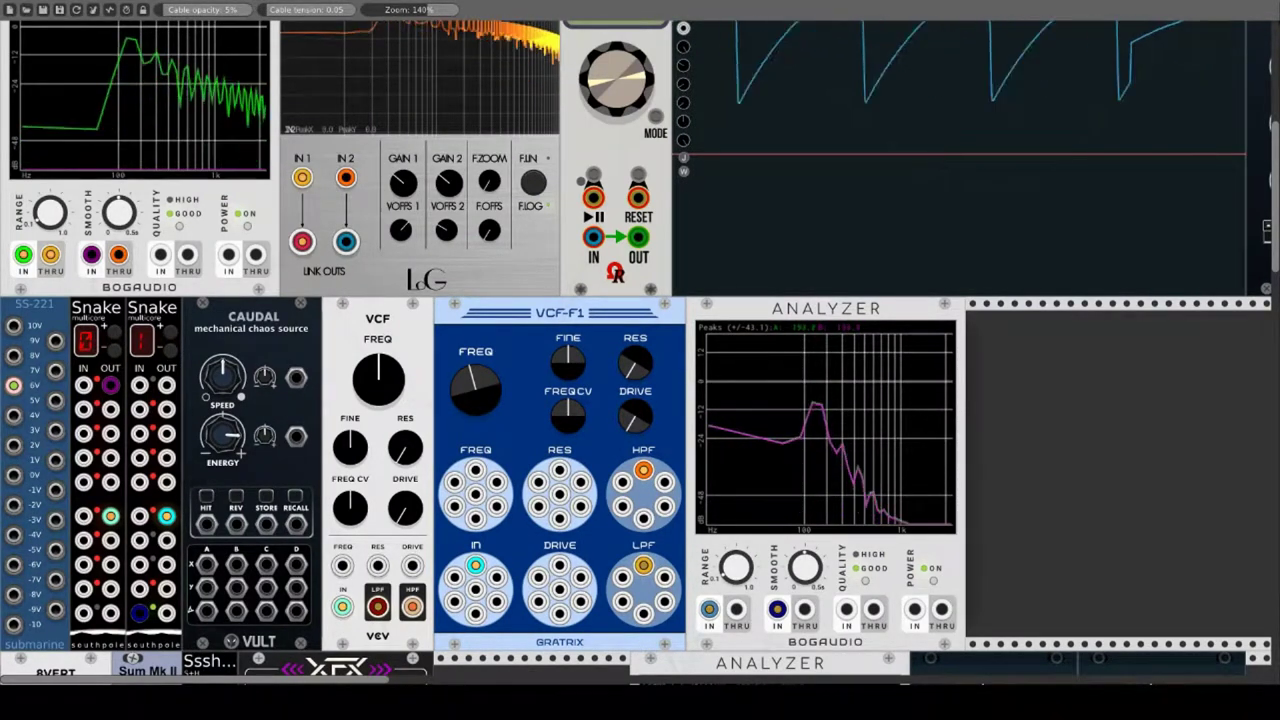
Step: Check the VCF module's maker and version, and view its traces on the analyzers
right_click(343, 338)
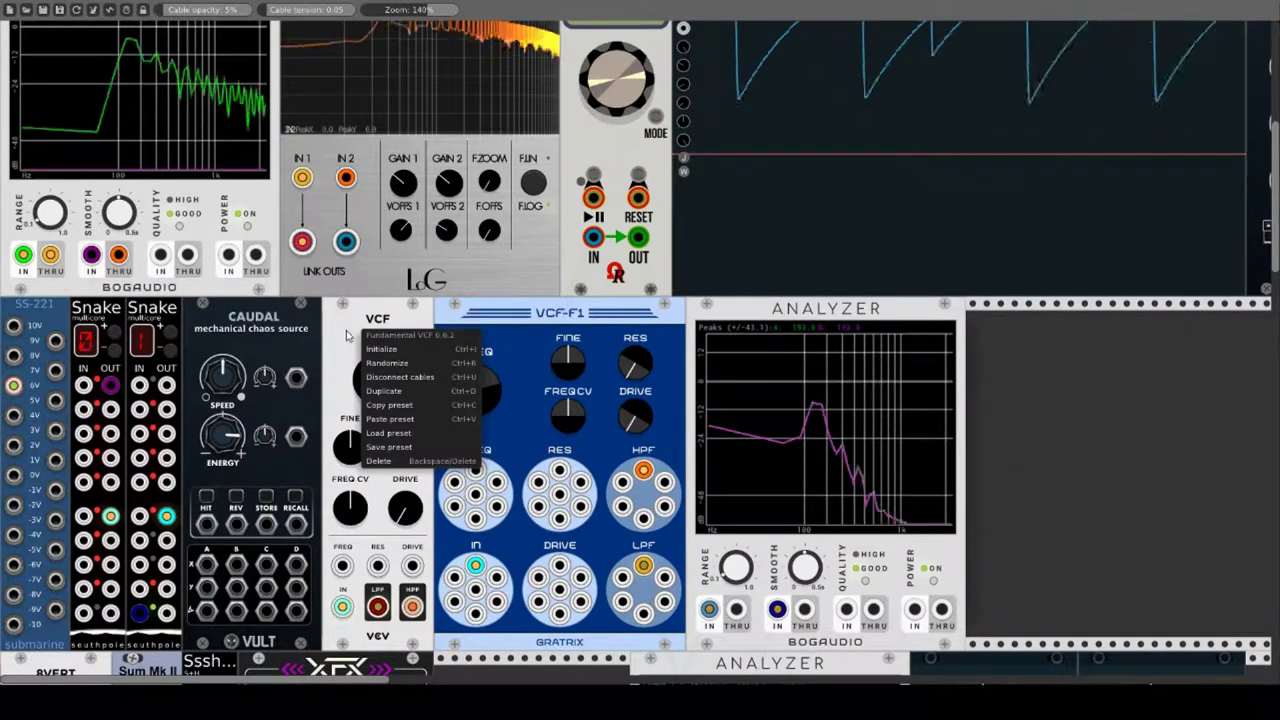
click(346, 336)
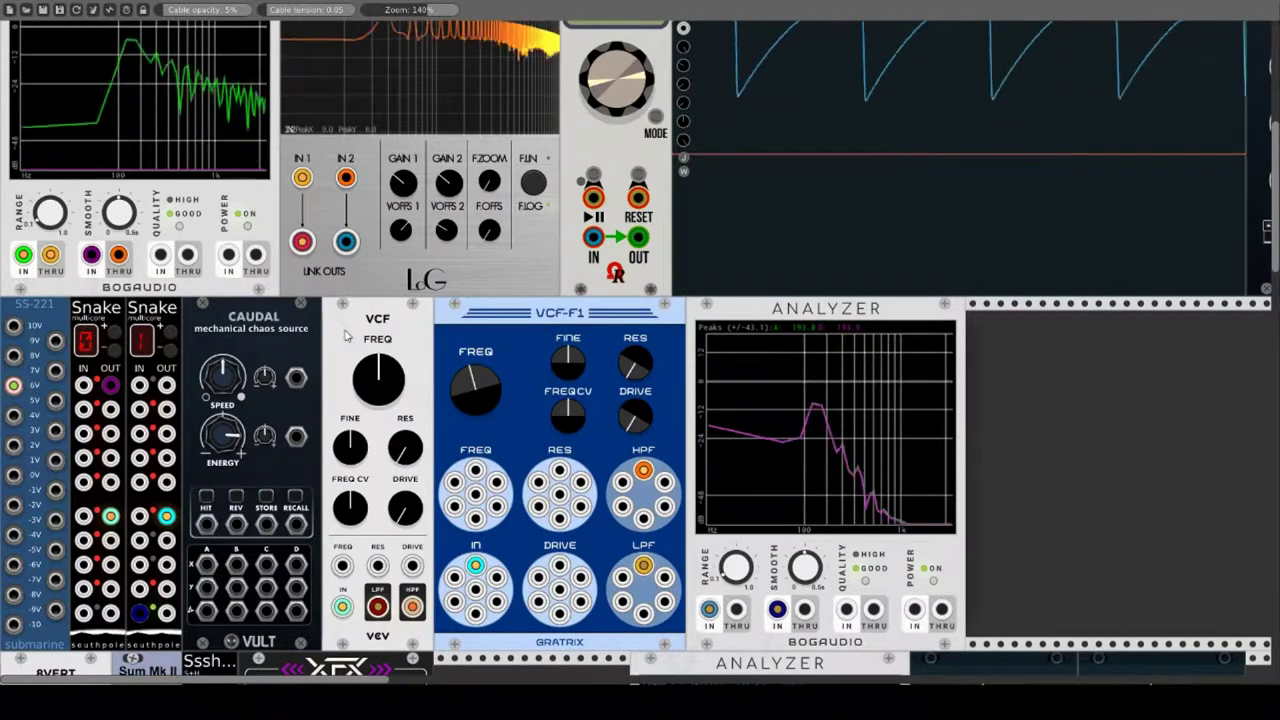
scroll(346, 336, down, 5)
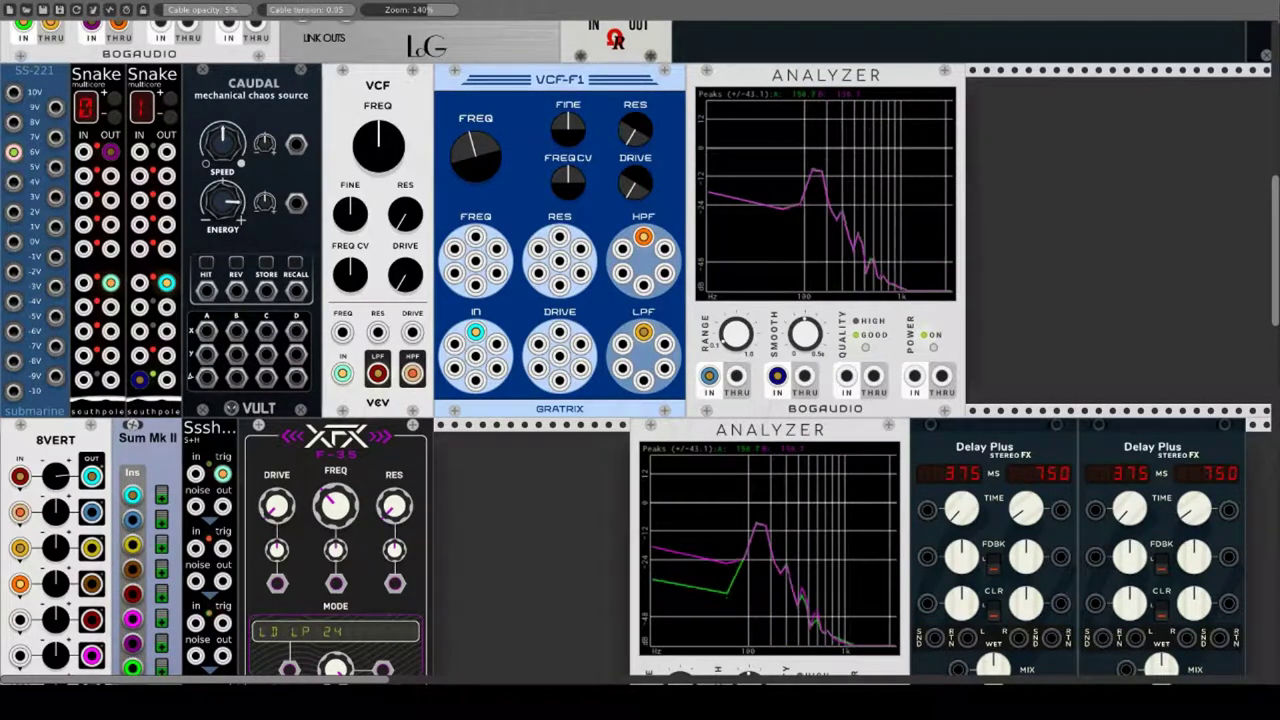
scroll(444, 556, up, 2)
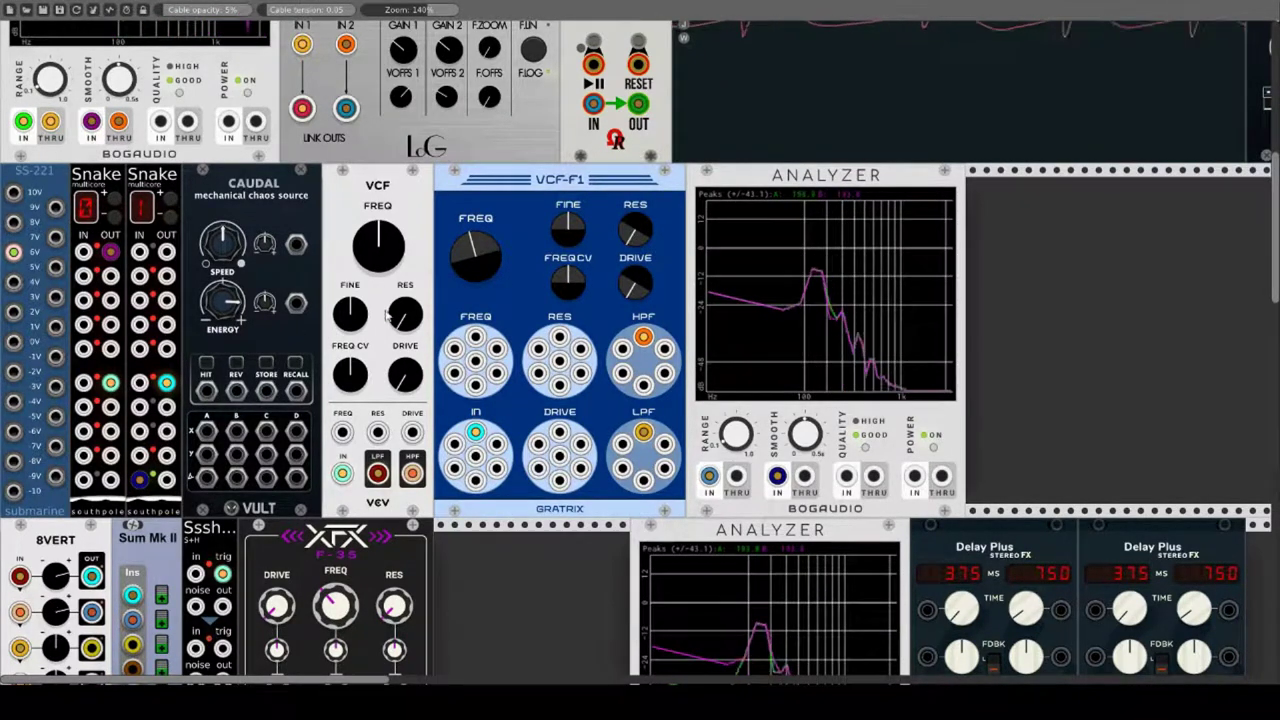
Step: Sweep the VCF's Freq and Fine, leaving Freq above centre, and turn Res up to maximum and Drive to a high setting
mouse_move(380, 252)
mouse_down()
mouse_move(380, 275)
mouse_move(380, 158)
mouse_move(380, 275)
mouse_up()
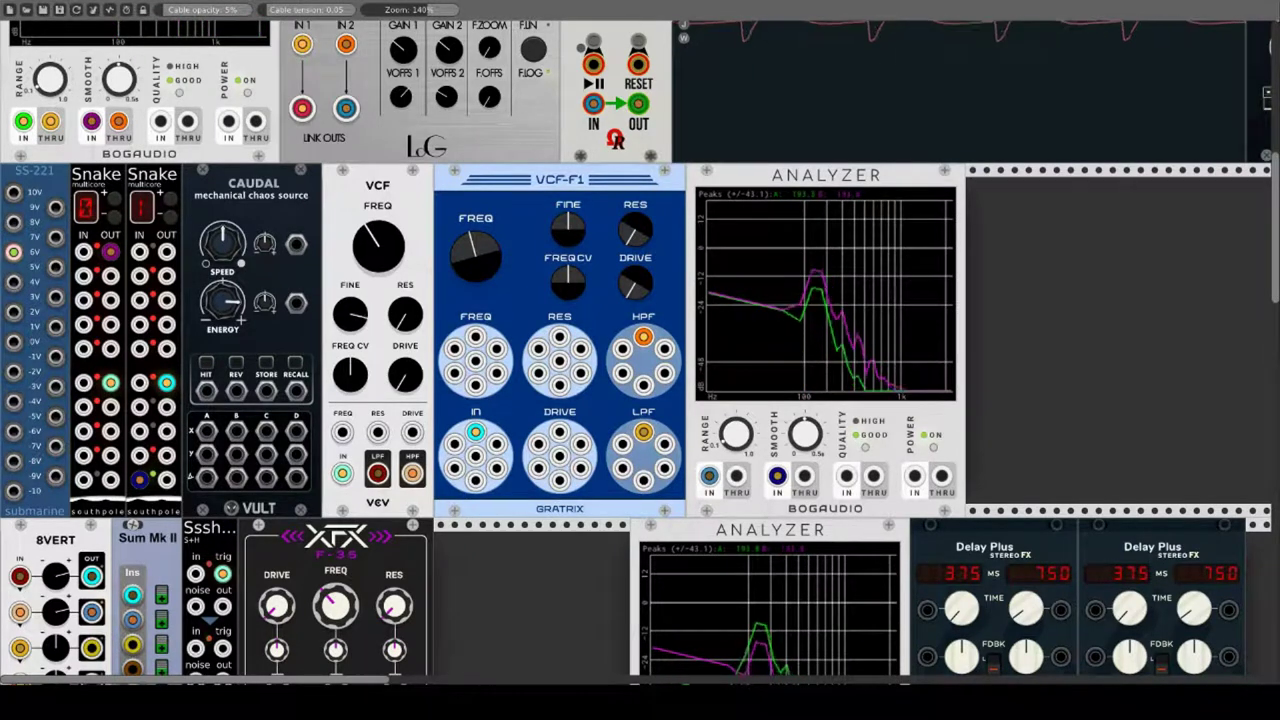
drag(350, 314, 405, 320)
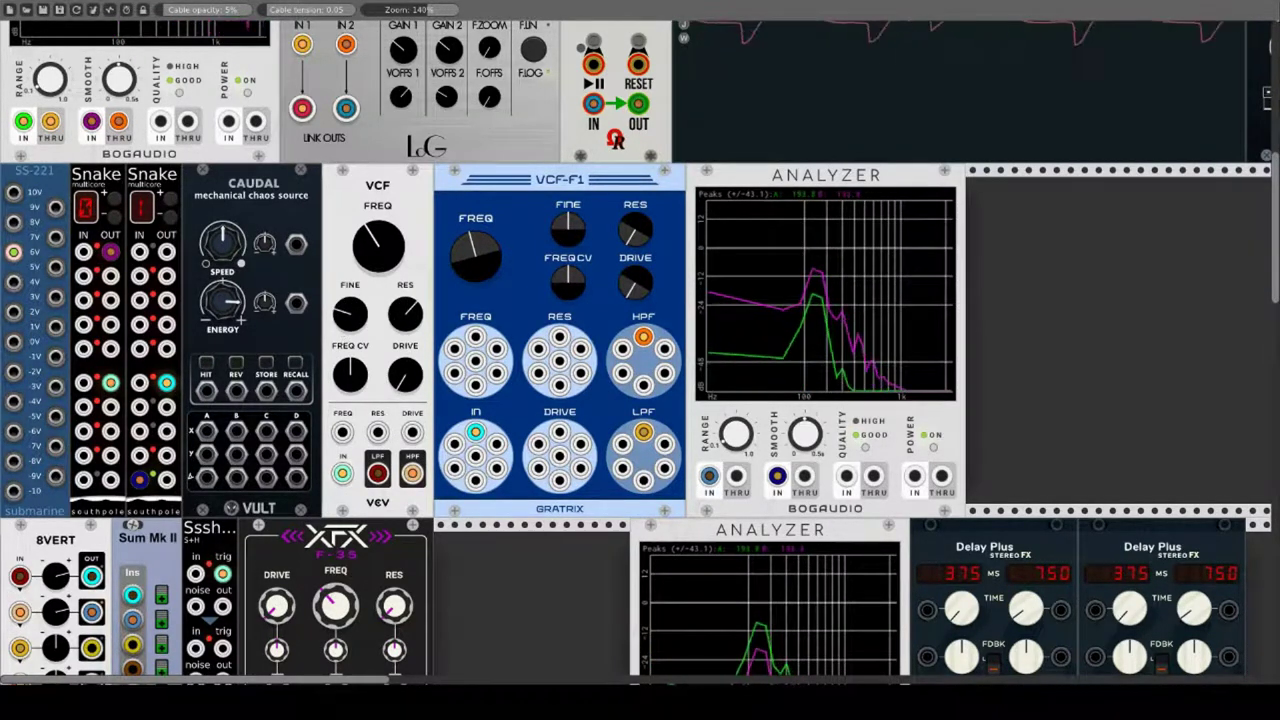
drag(383, 261, 383, 254)
drag(412, 310, 412, 318)
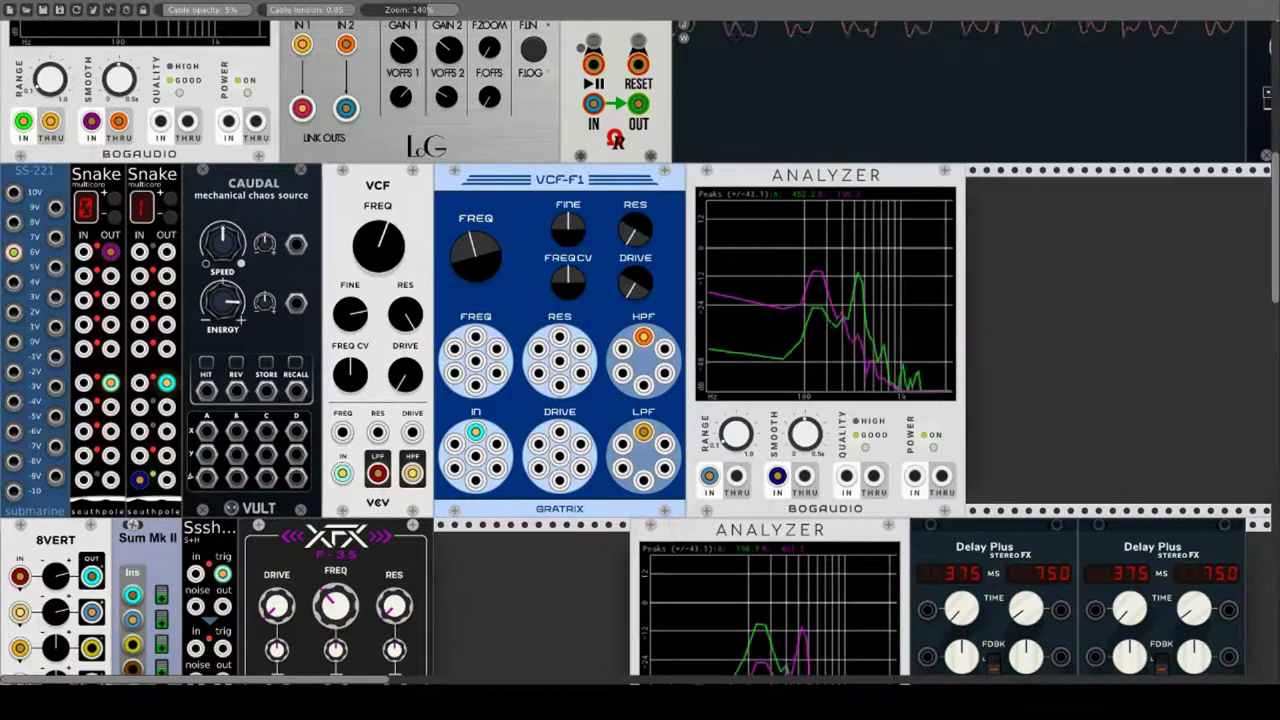
drag(350, 314, 350, 240)
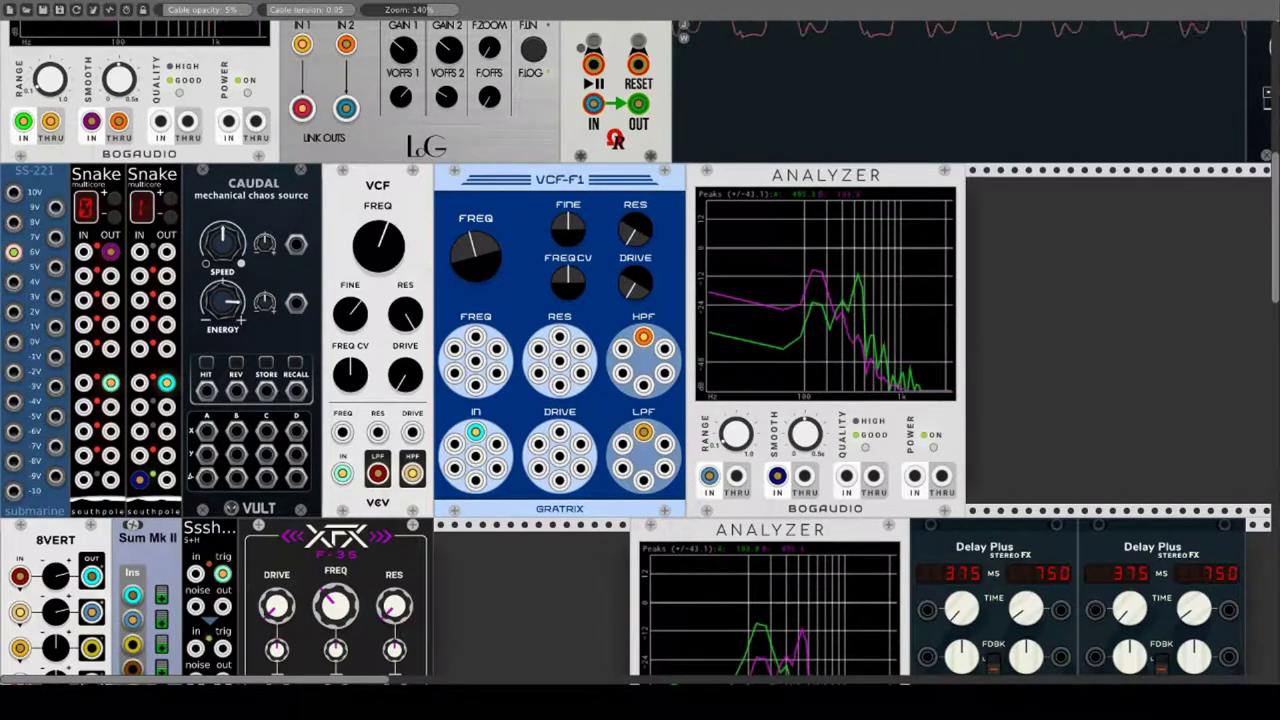
drag(350, 304, 350, 299)
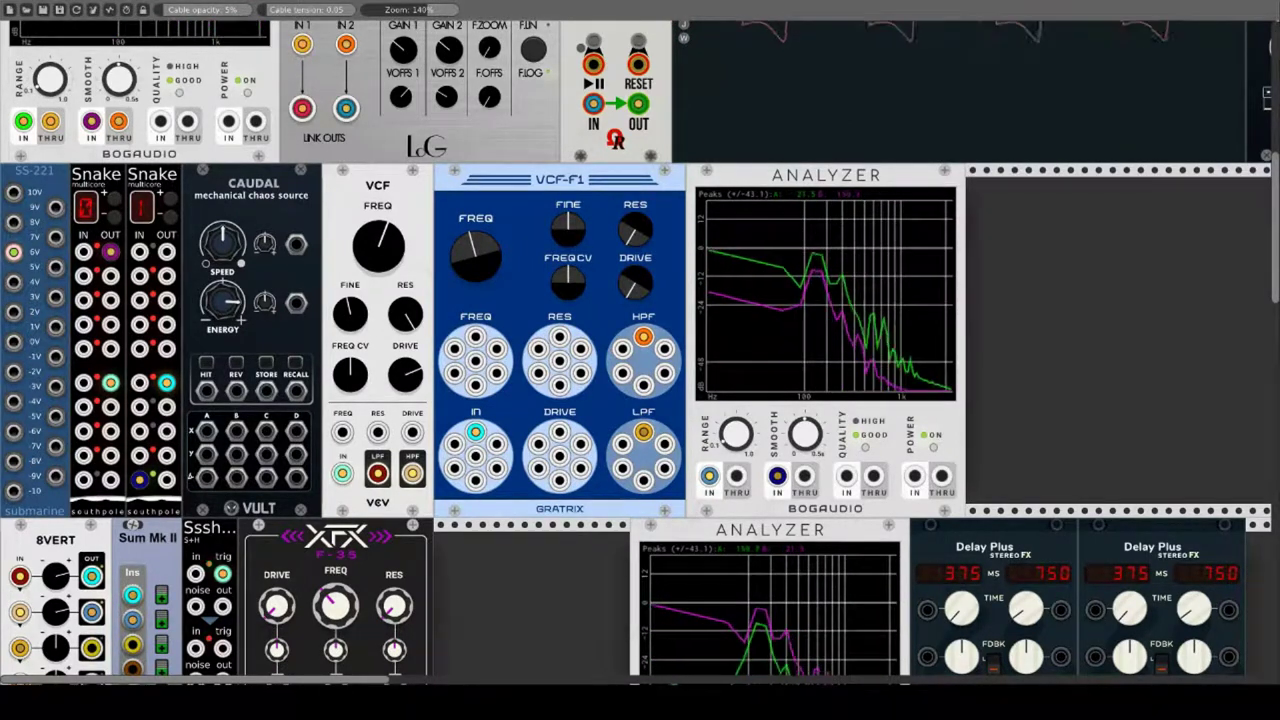
Step: Patch Caudal's A, B and C X outputs to the VCF's Freq, Res and Drive inputs, with Freq CV at minimum
drag(342, 431, 236, 431)
drag(414, 432, 266, 432)
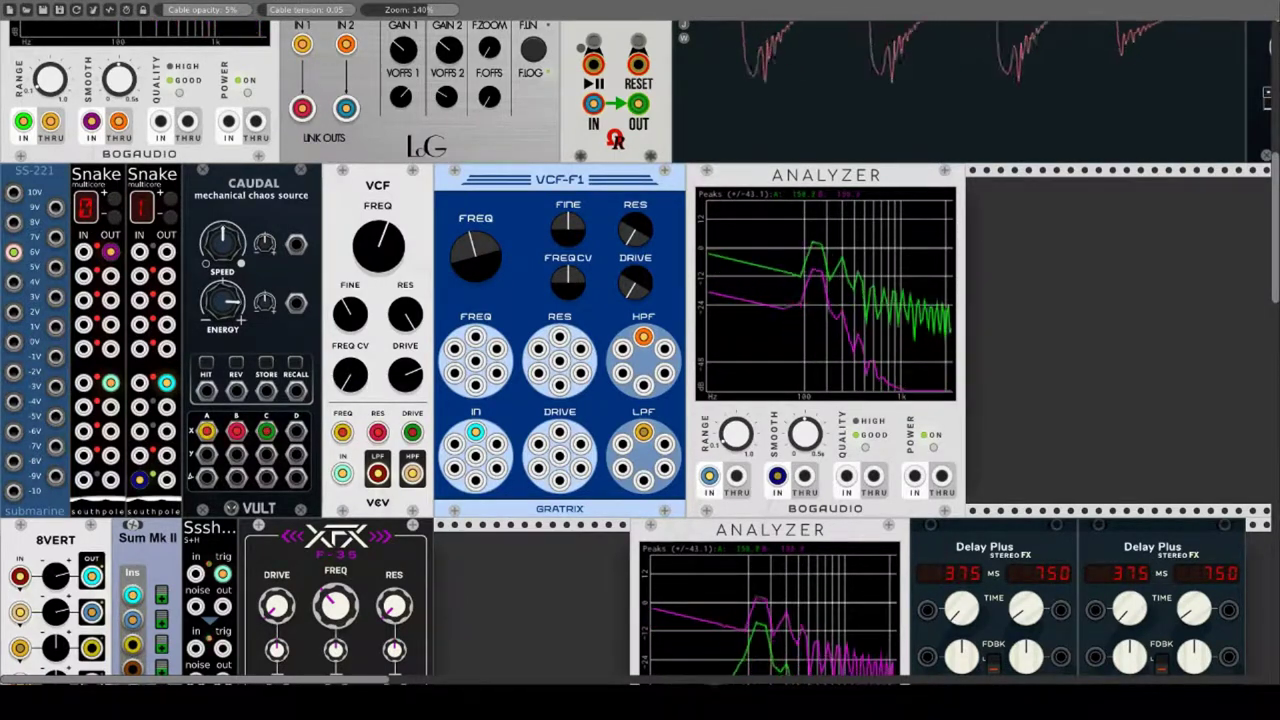
Step: Lower the Fundamental VCF's Freq below centre and readjust its Fine
drag(380, 254, 380, 392)
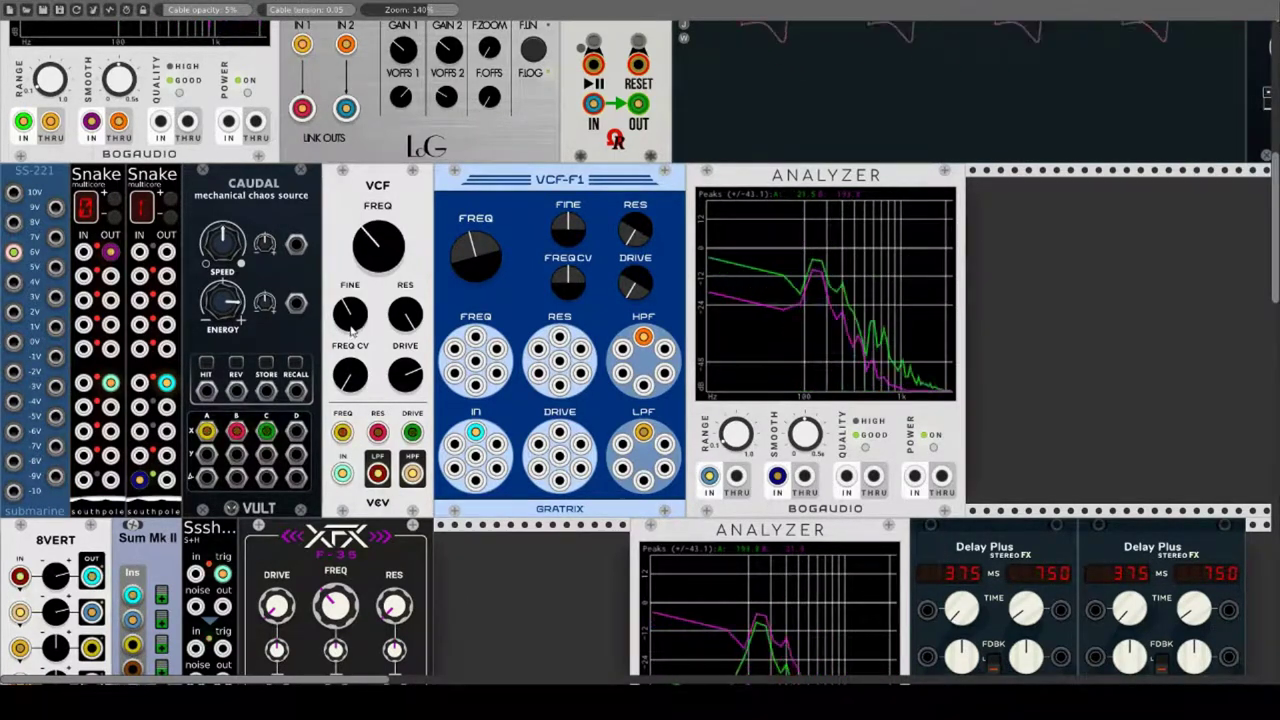
drag(350, 314, 350, 282)
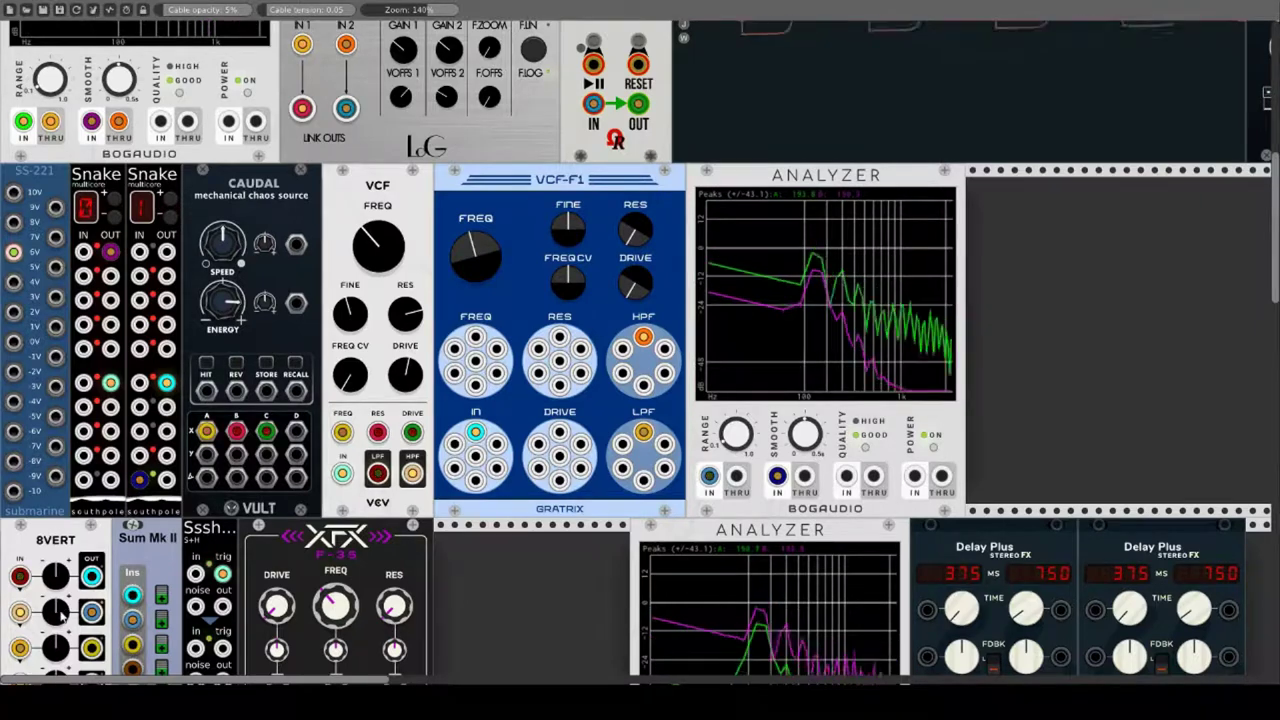
Step: On the VCF-F1, lower Fine, raise Freq CV above centre, turn Res up to maximum and raise Drive
scroll(62, 617, down, 1)
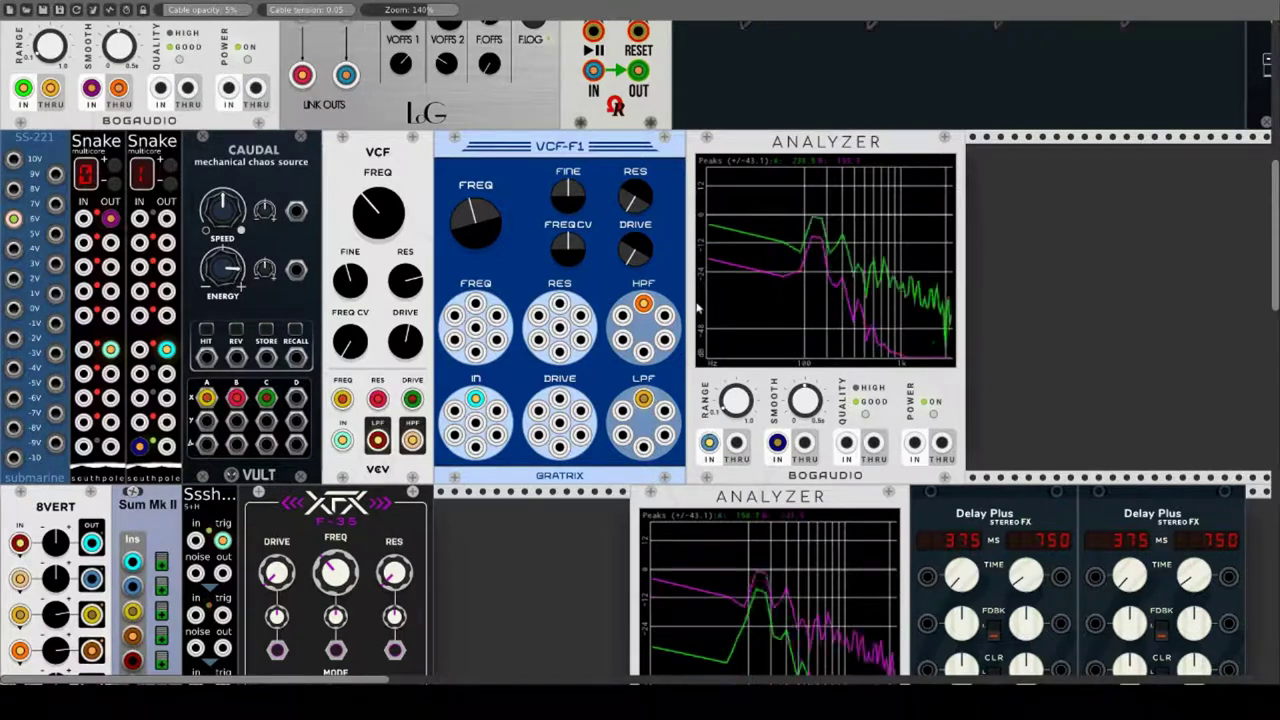
drag(574, 249, 568, 286)
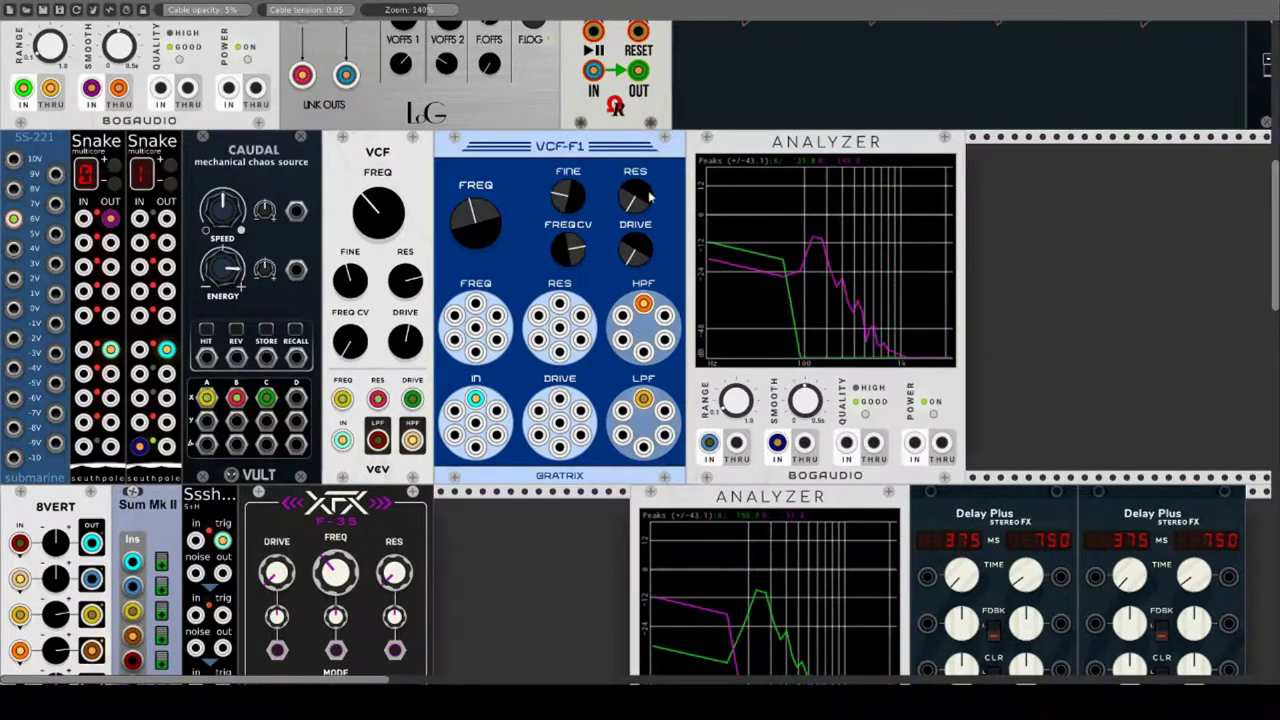
drag(646, 194, 646, 30)
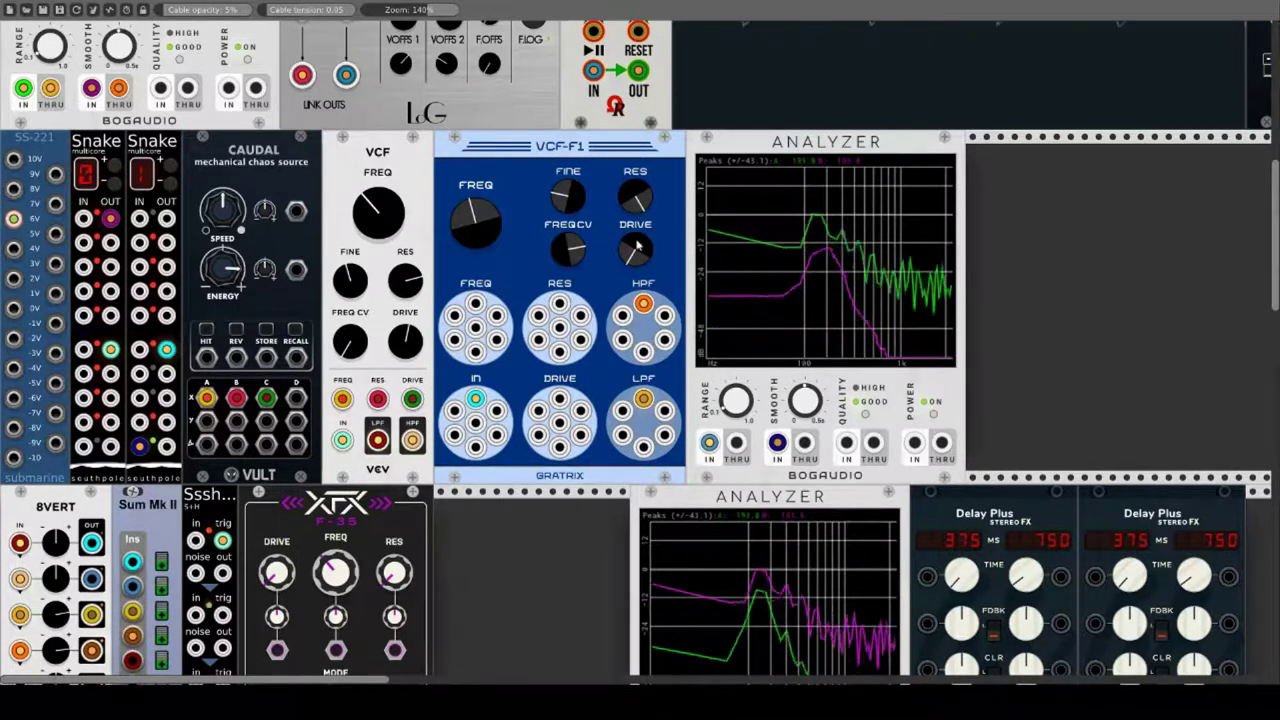
drag(635, 249, 635, 100)
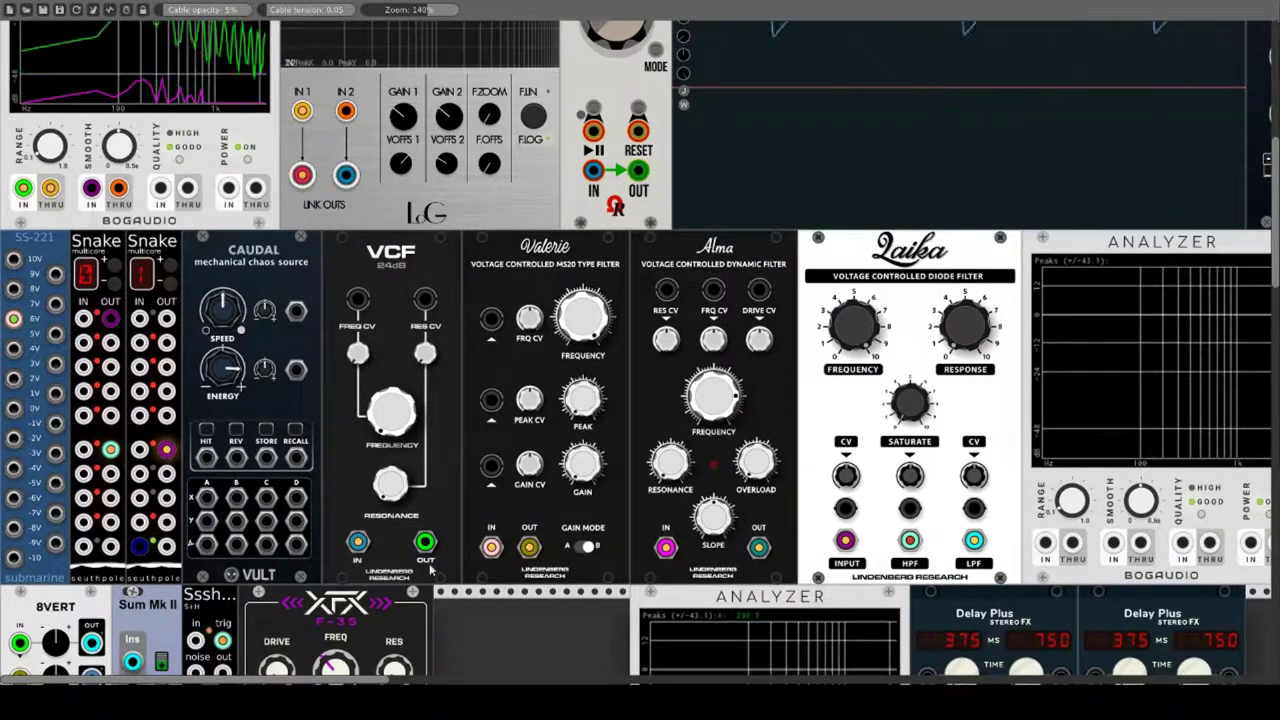
Step: Check the maker and version of the 24dB VCF module
right_click(343, 266)
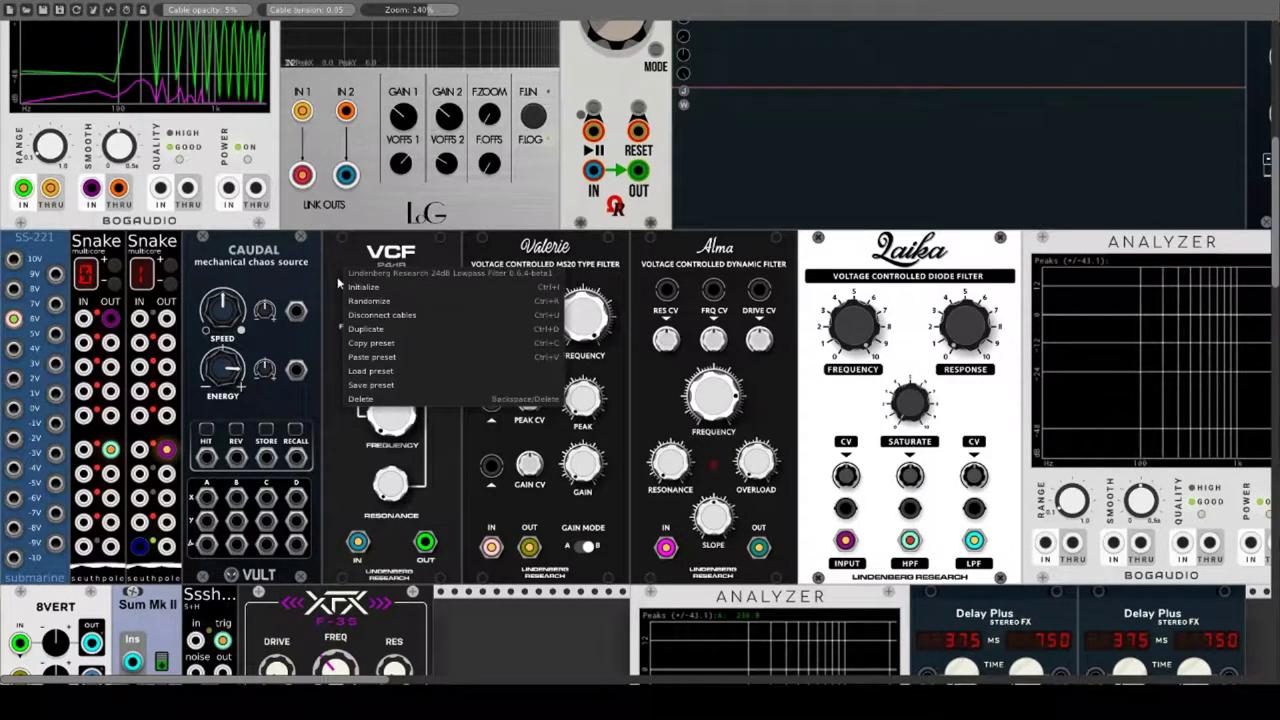
click(338, 281)
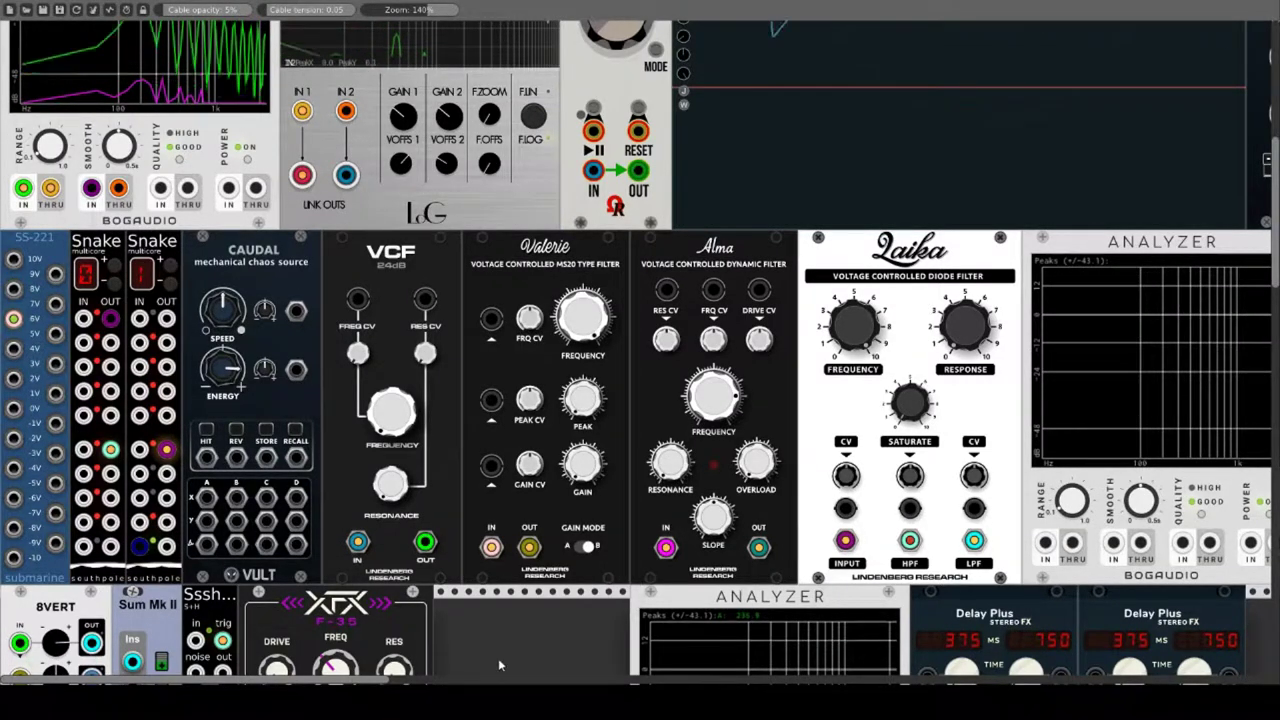
Step: Adjust the 24dB VCF's Frequency and Resonance, and patch Caudal's A and B X outputs to its Freq CV and Res CV inputs
scroll(498, 658, down, 2)
drag(398, 322, 398, 292)
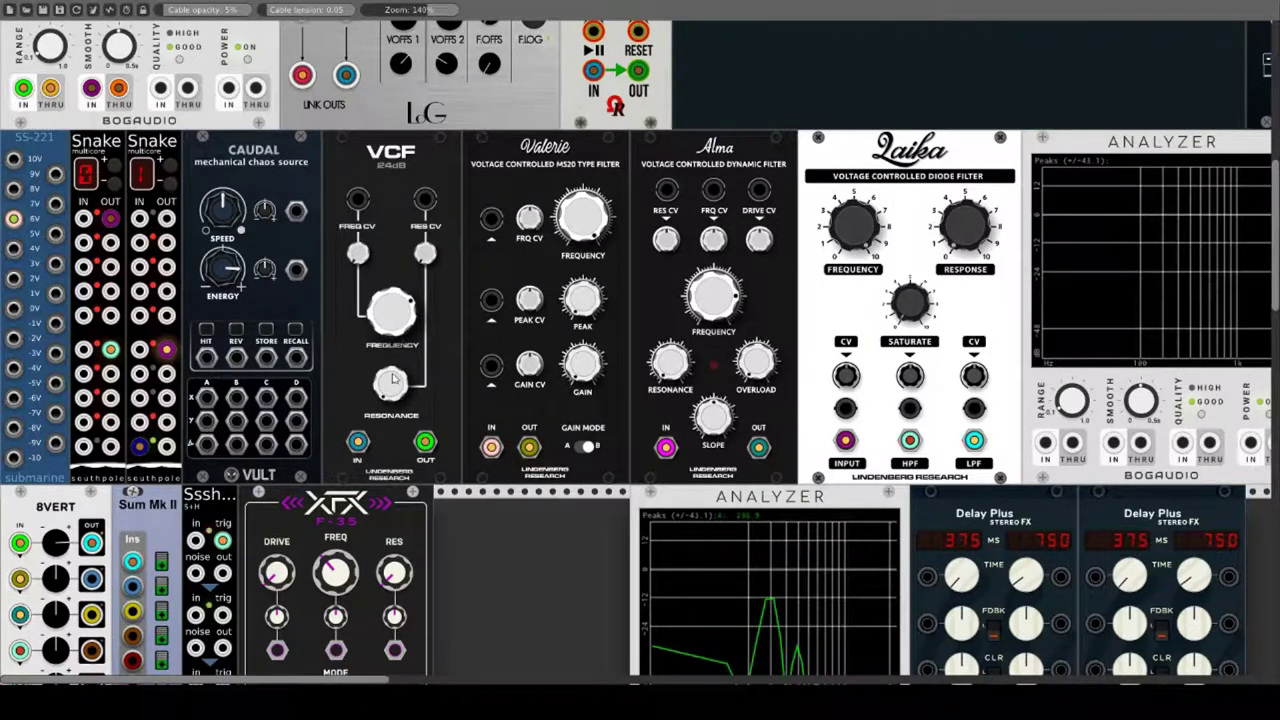
mouse_move(395, 378)
mouse_down()
mouse_move(395, 340)
mouse_move(402, 360)
mouse_up()
drag(391, 316, 391, 306)
drag(207, 398, 236, 398)
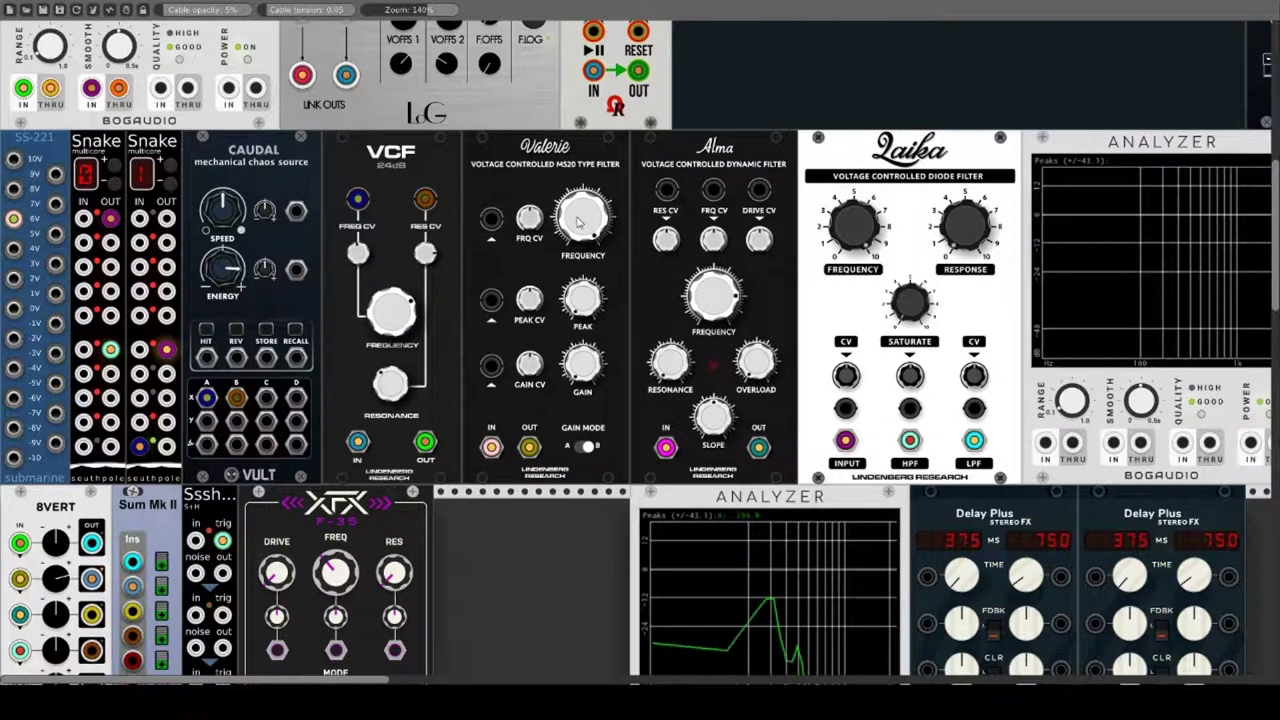
Step: Adjust Valerie's Frequency and Peak, and patch Caudal's C X, D X and A Y outputs to its frequency, peak and gain CV inputs
mouse_move(580, 220)
mouse_down()
mouse_move(580, 196)
mouse_move(580, 220)
mouse_up()
drag(587, 299, 588, 289)
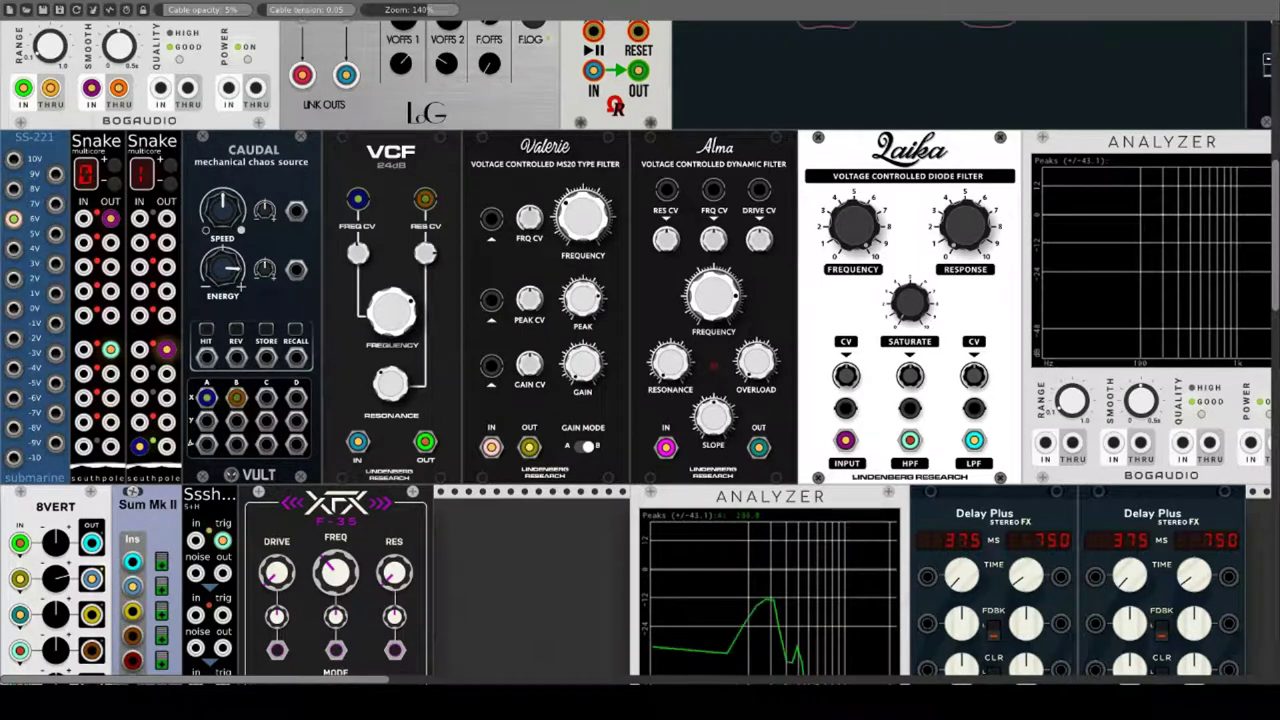
drag(491, 218, 266, 398)
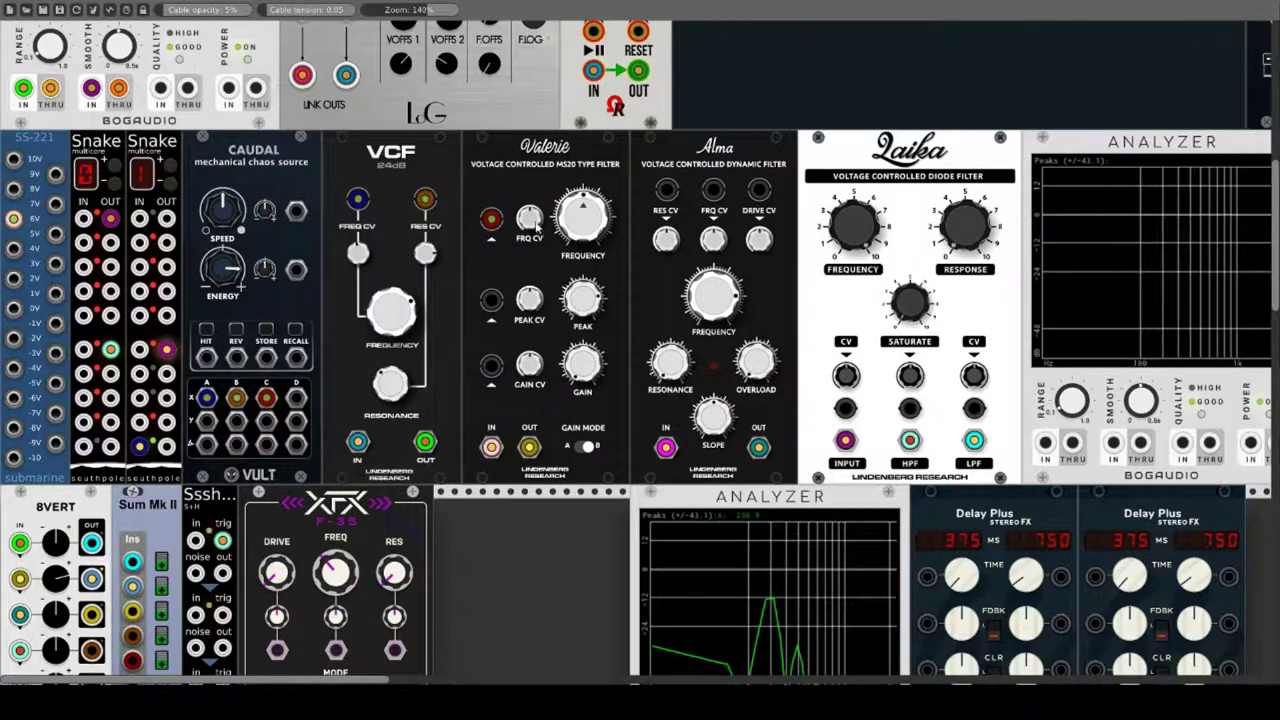
drag(530, 218, 530, 203)
drag(491, 300, 296, 397)
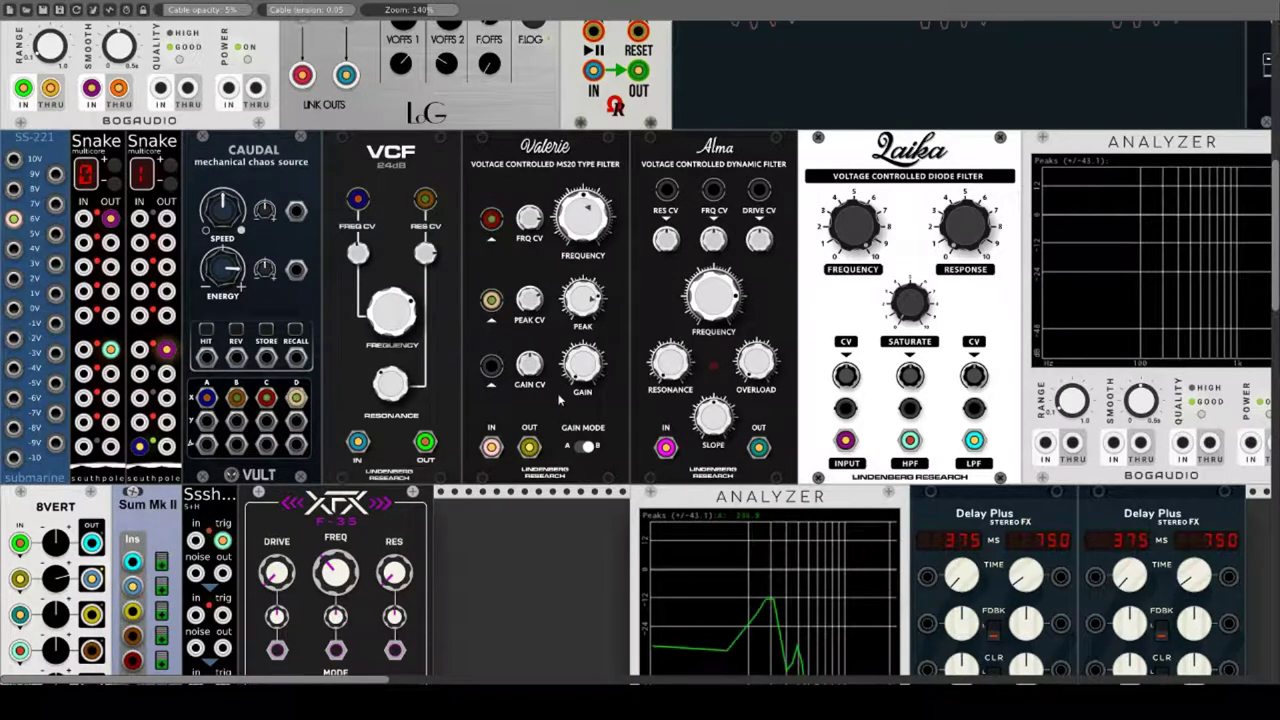
drag(492, 366, 206, 421)
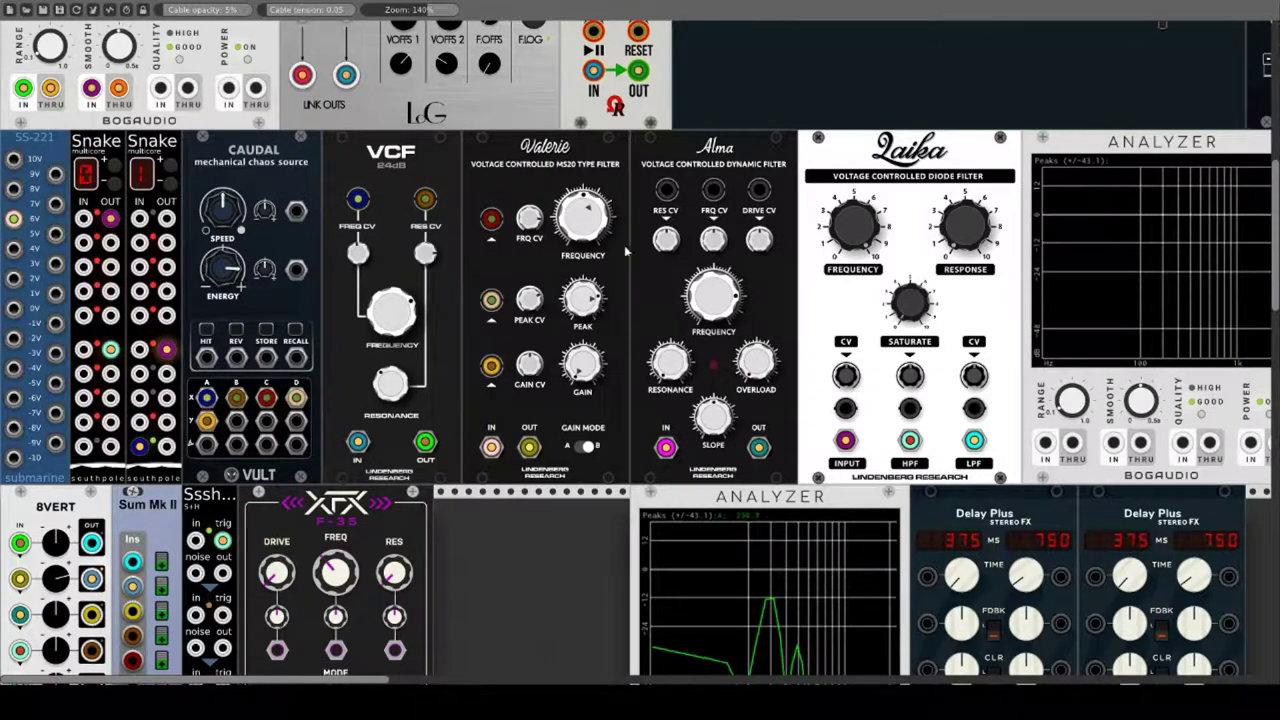
Step: Sweep Valerie's Frequency and Peak with the modulation running, and raise its Gain
drag(591, 230, 591, 250)
mouse_move(593, 204)
mouse_down()
mouse_move(593, 192)
mouse_move(593, 224)
mouse_up()
mouse_move(590, 305)
mouse_down()
mouse_move(590, 260)
mouse_move(583, 326)
mouse_move(583, 300)
mouse_up()
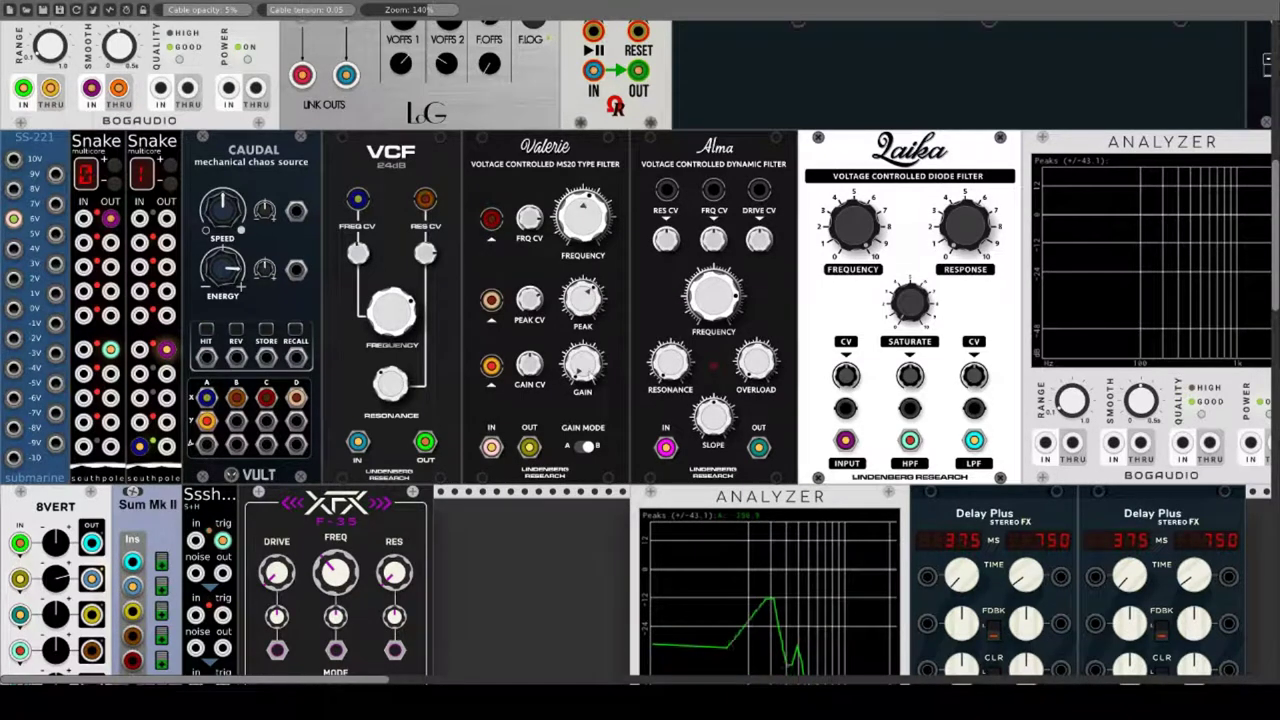
drag(583, 365, 583, 330)
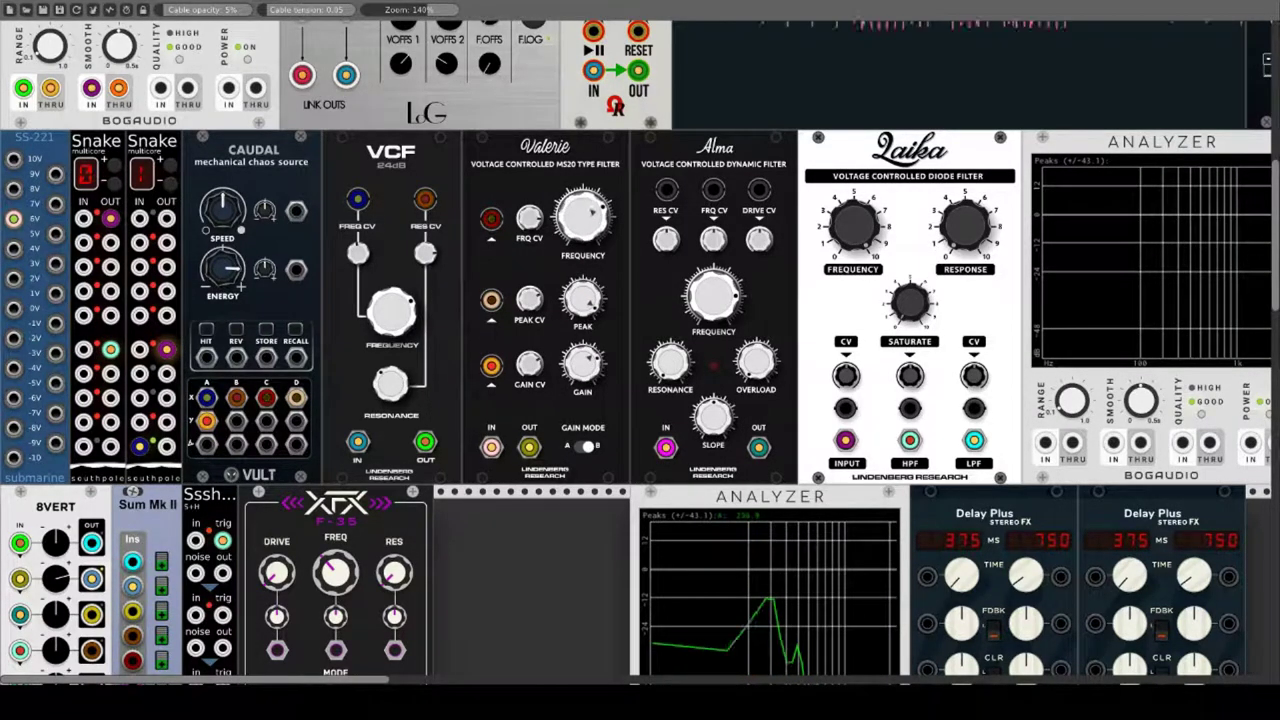
drag(582, 300, 582, 286)
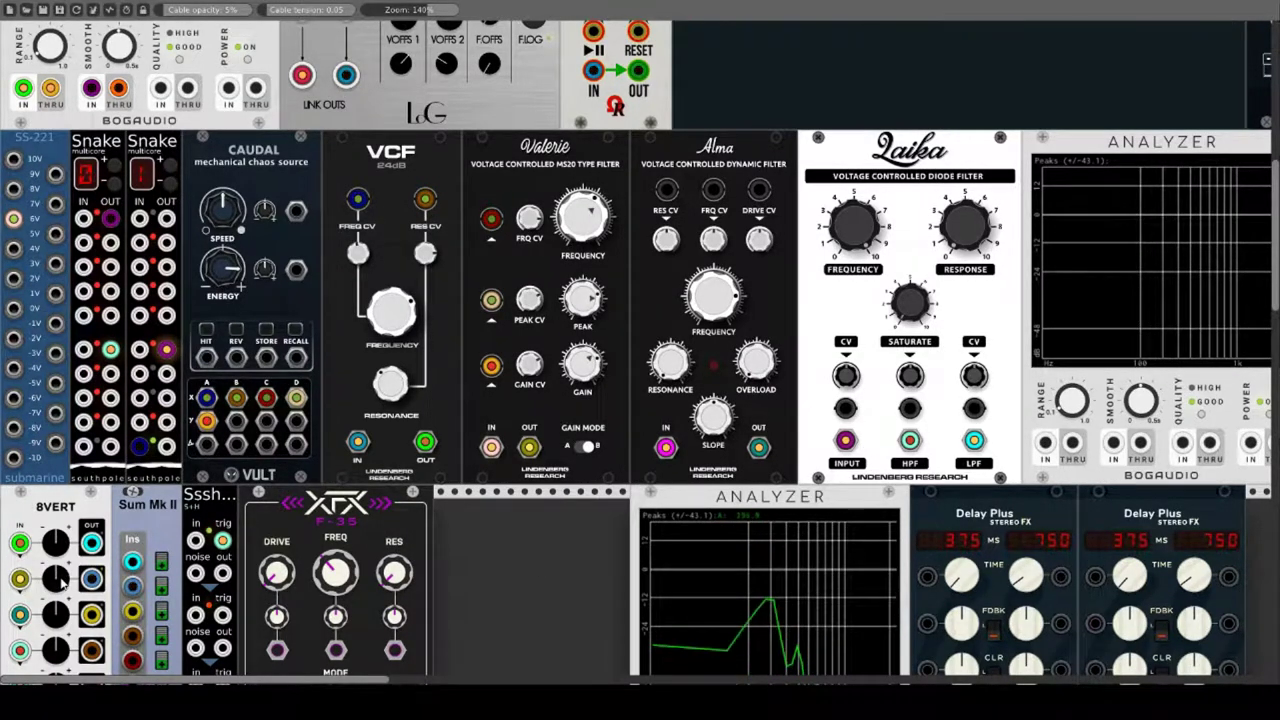
Step: Turn up 8VERT's third channel for Alma, adjust Alma's Slope, and patch Alma's output to the first input of the Analyzer beside Laika
drag(45, 618, 45, 600)
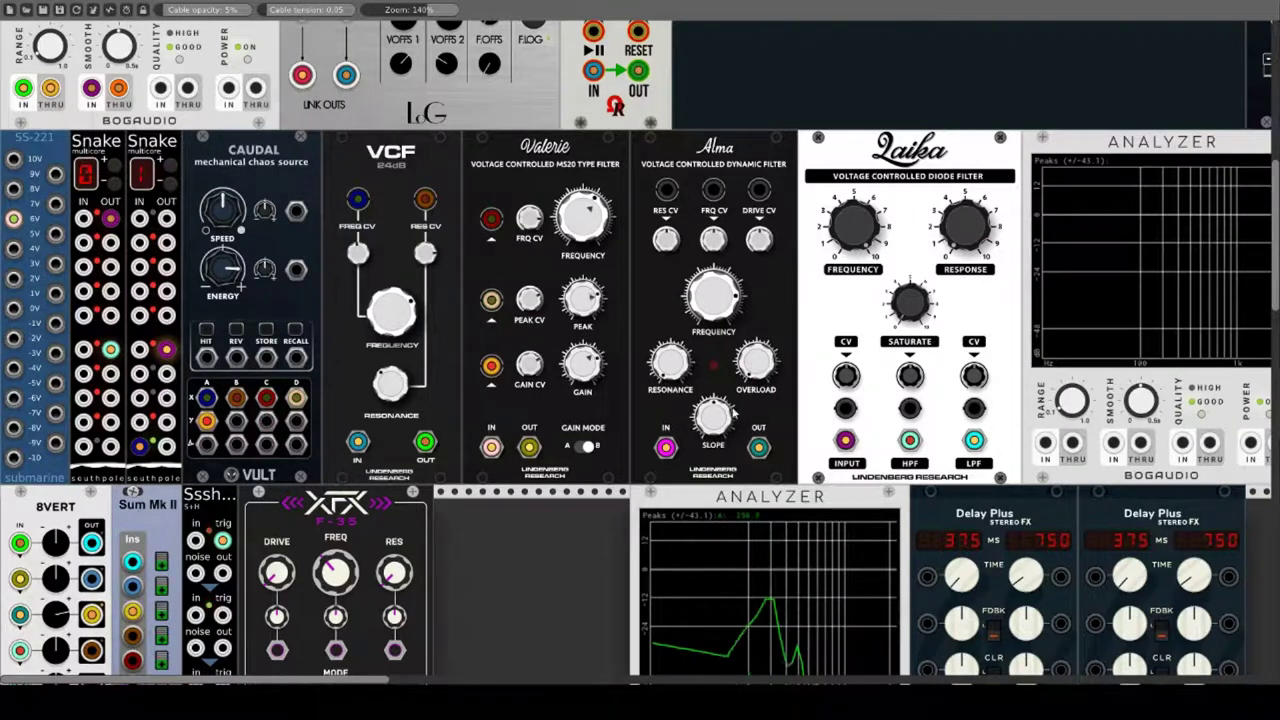
drag(712, 422, 712, 368)
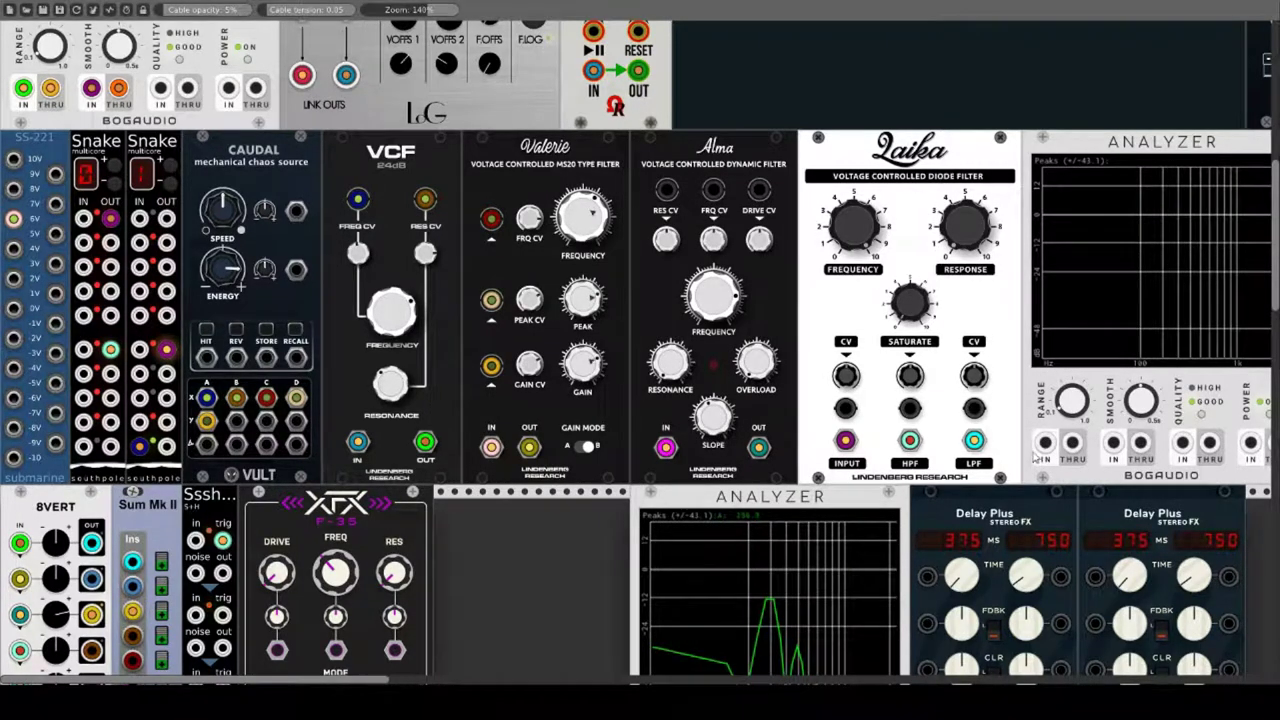
drag(1045, 443, 759, 448)
Step: Sweep Alma's Slope, Frequency and Resonance to compare their effect on the Analyzer trace
mouse_move(705, 409)
mouse_down()
mouse_move(705, 381)
mouse_move(712, 397)
mouse_up()
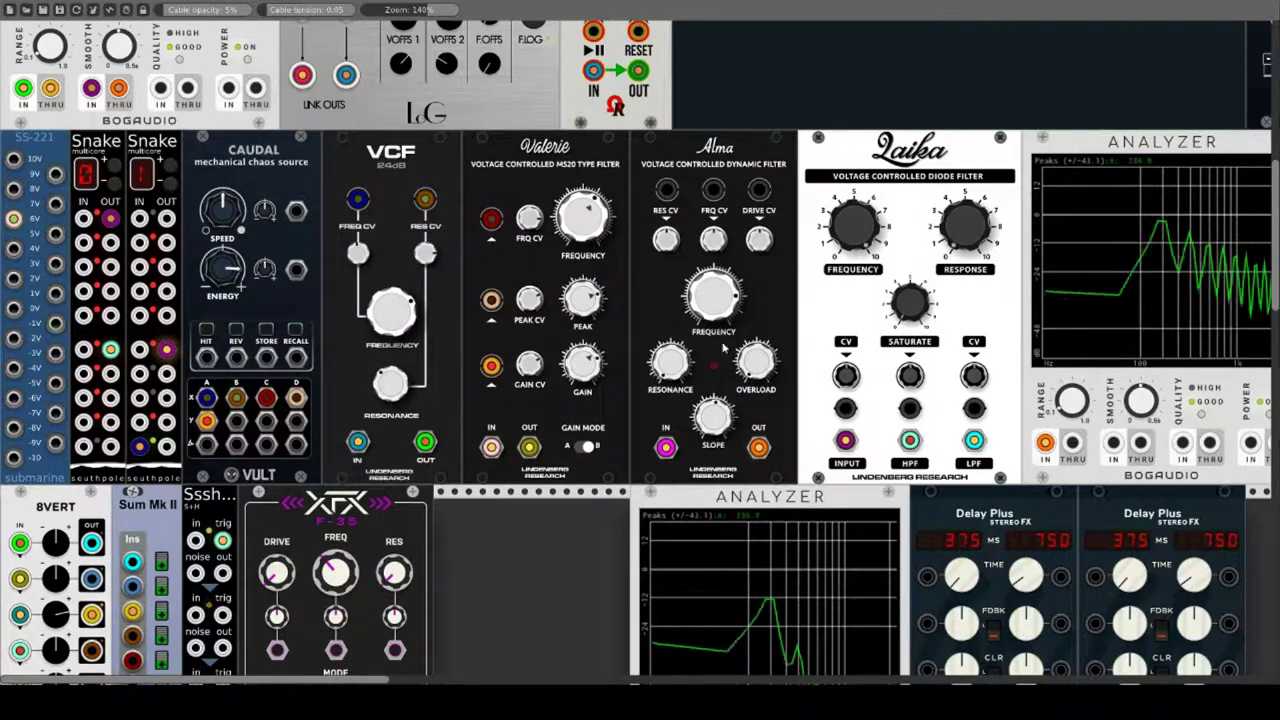
drag(713, 295, 713, 287)
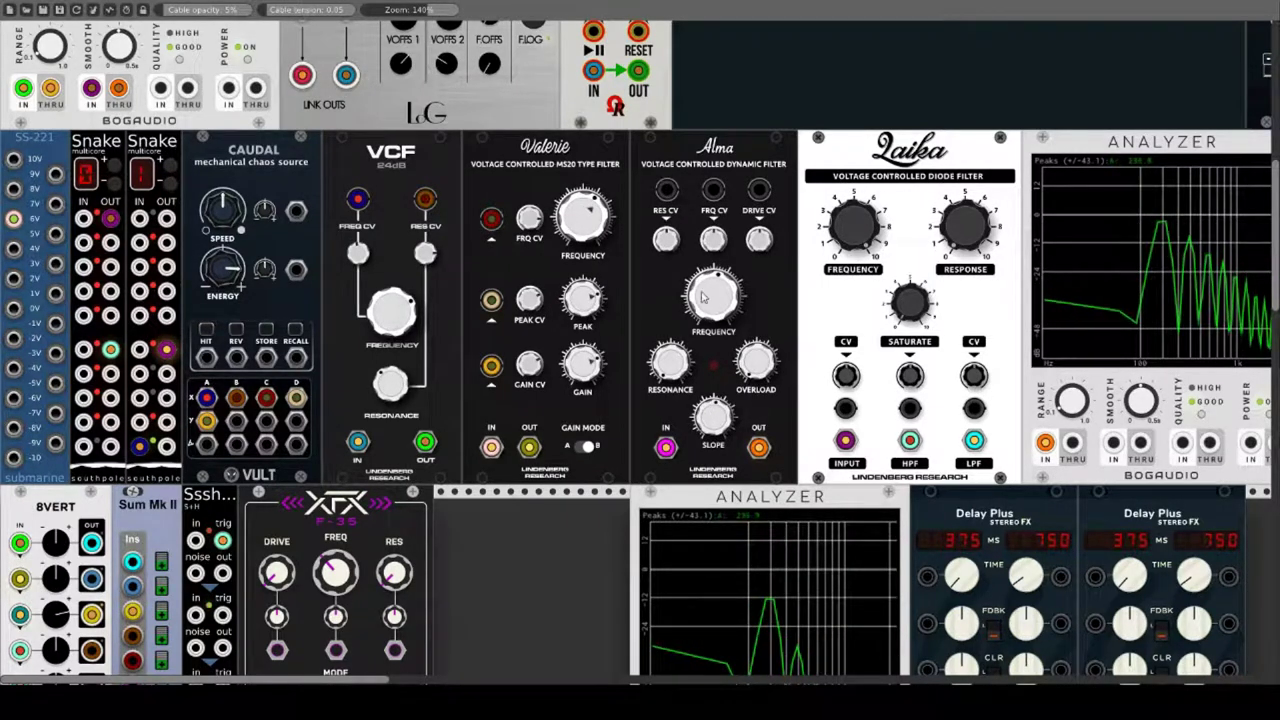
drag(713, 414, 713, 414)
mouse_move(703, 287)
mouse_down()
mouse_move(703, 303)
mouse_move(703, 291)
mouse_up()
drag(670, 362, 670, 350)
drag(709, 311, 713, 291)
drag(672, 365, 672, 357)
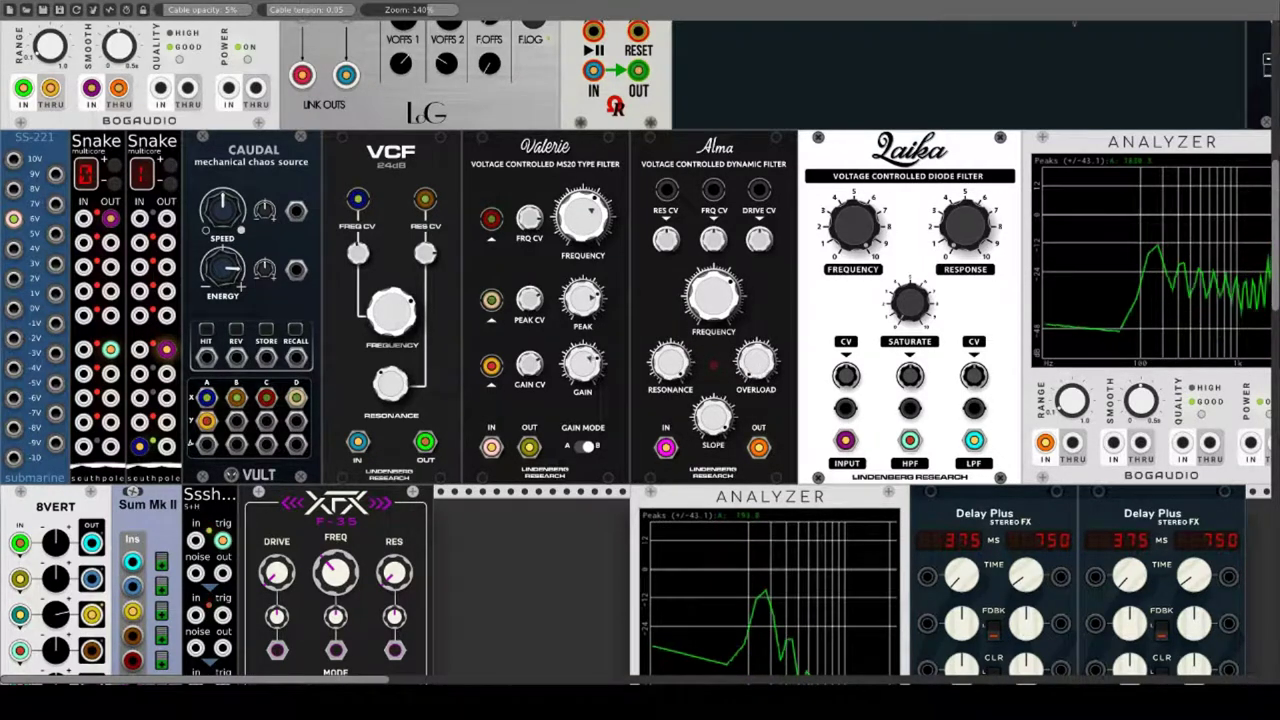
Step: Raise Alma's Overload and readjust its Slope, Resonance and Frequency
drag(756, 362, 756, 330)
drag(713, 416, 755, 376)
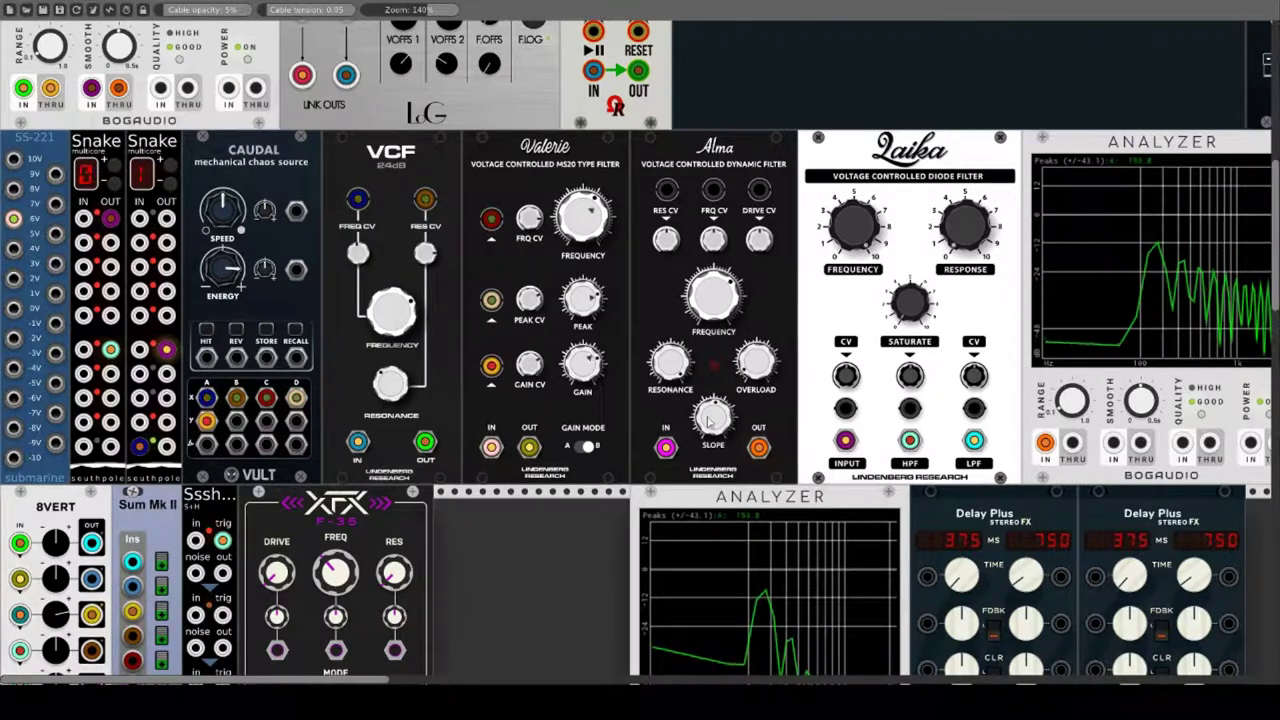
drag(710, 420, 710, 396)
drag(666, 360, 714, 405)
drag(759, 356, 756, 348)
drag(711, 301, 711, 291)
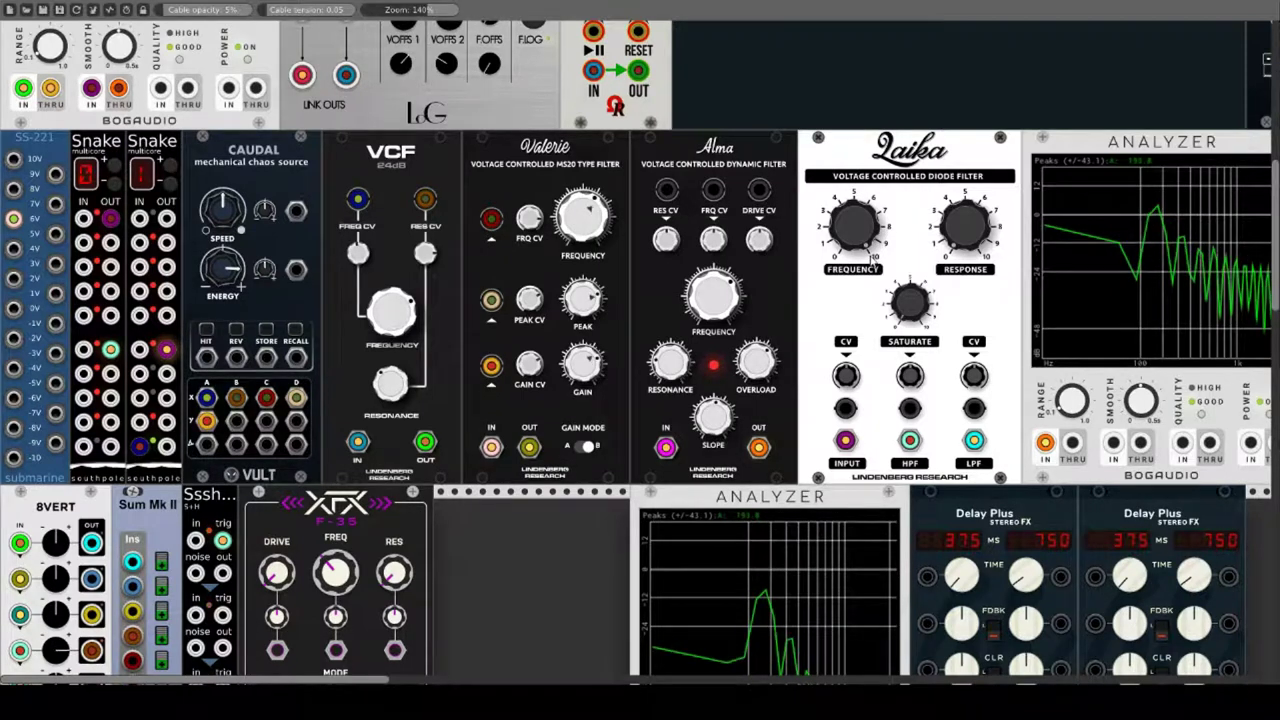
Step: Lower Laika's Frequency, and patch its LPF output to the neighbouring Analyzer's first input in place of Alma
drag(854, 226, 854, 356)
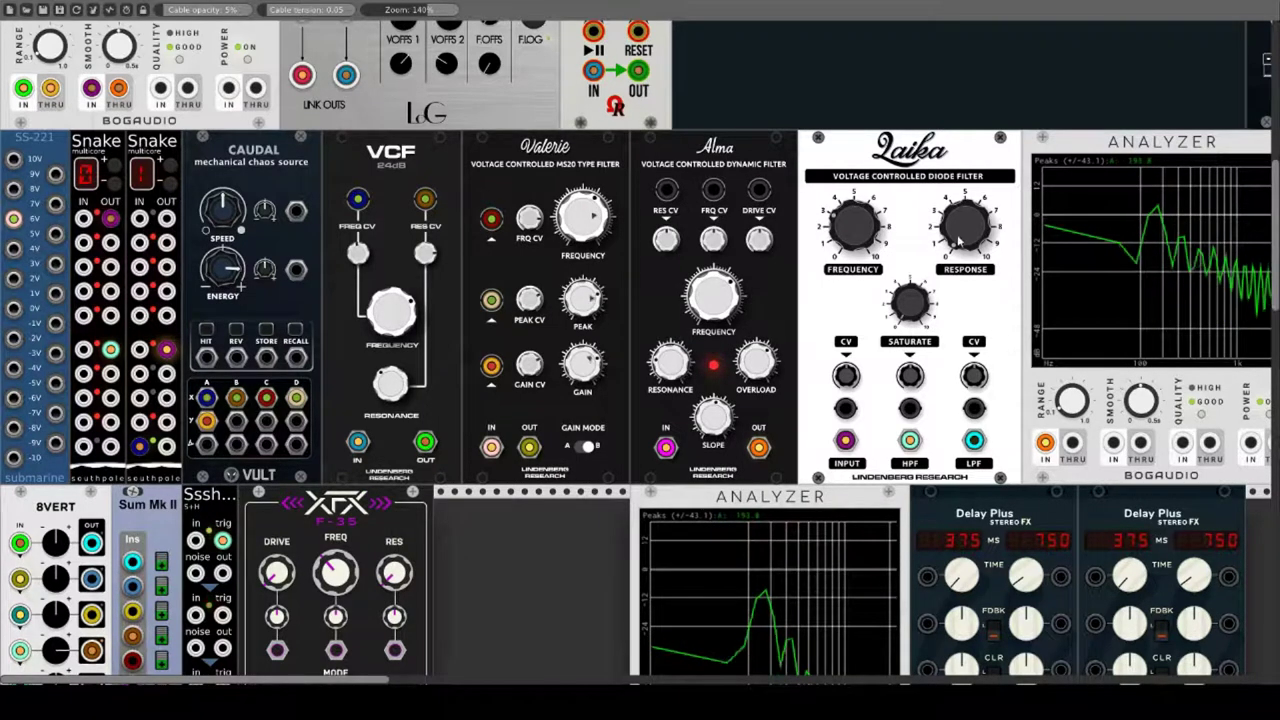
drag(1045, 444, 974, 442)
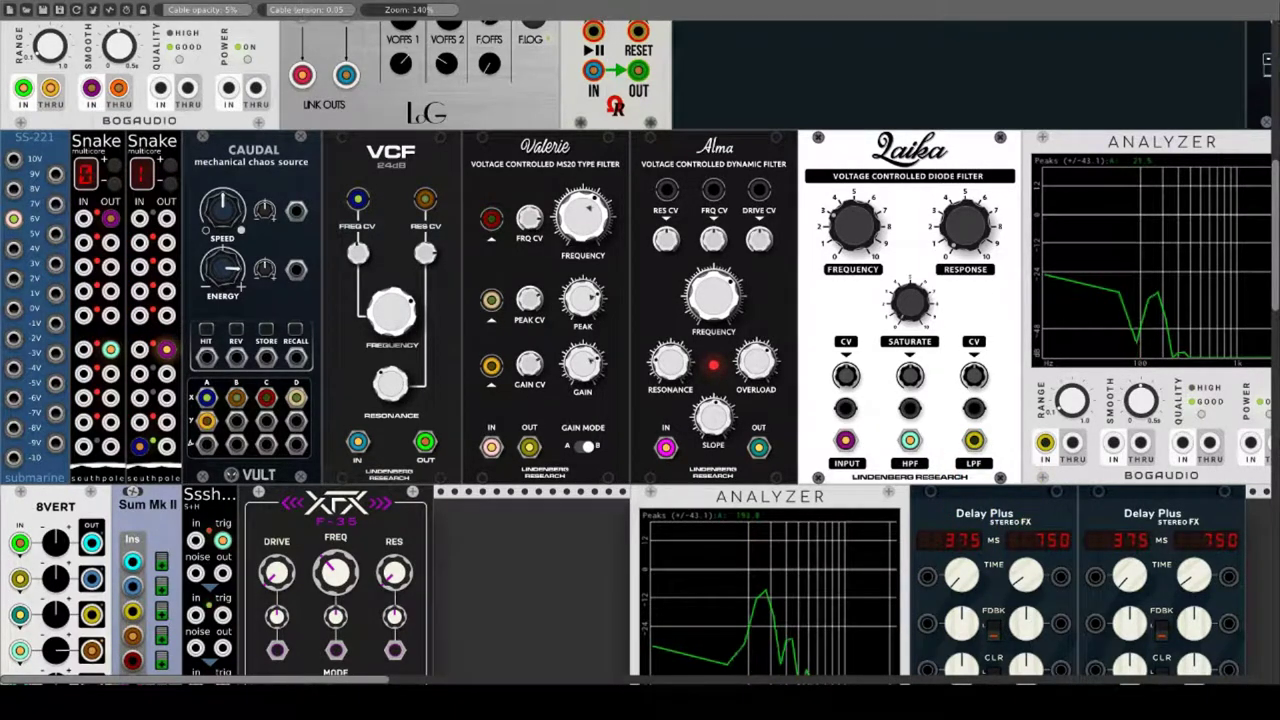
scroll(175, 618, down, 2)
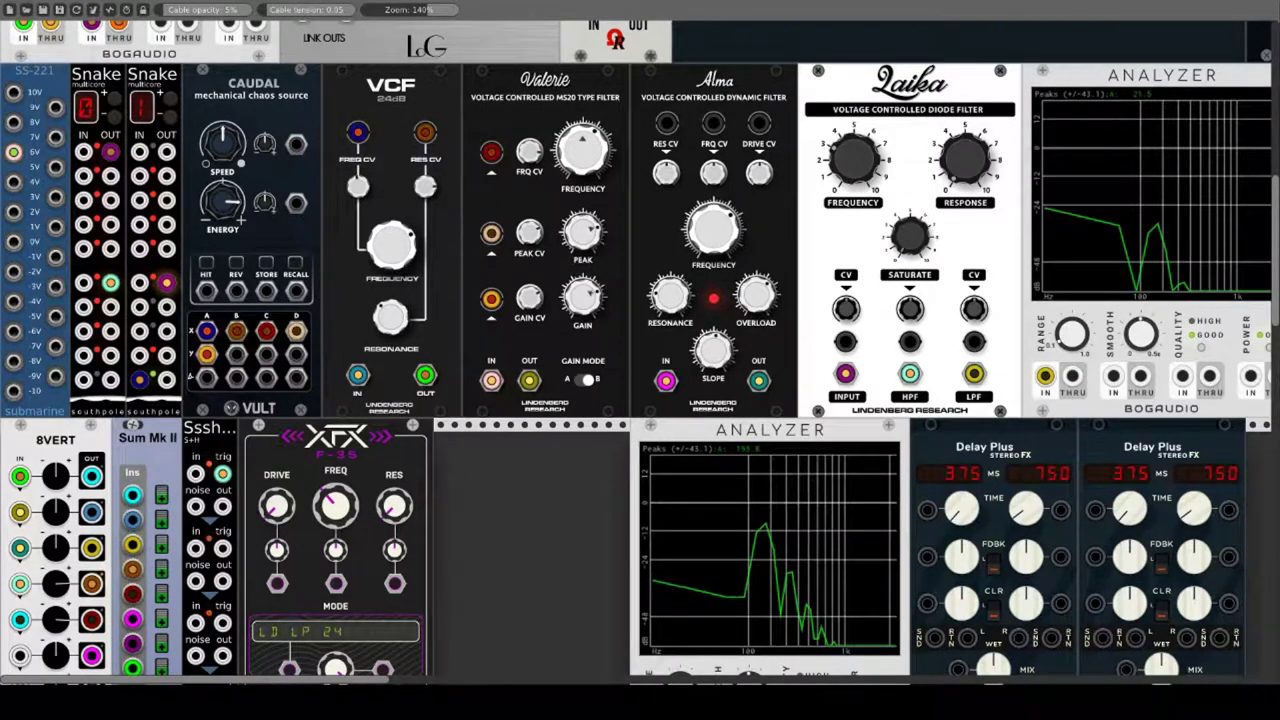
scroll(499, 587, up, 1)
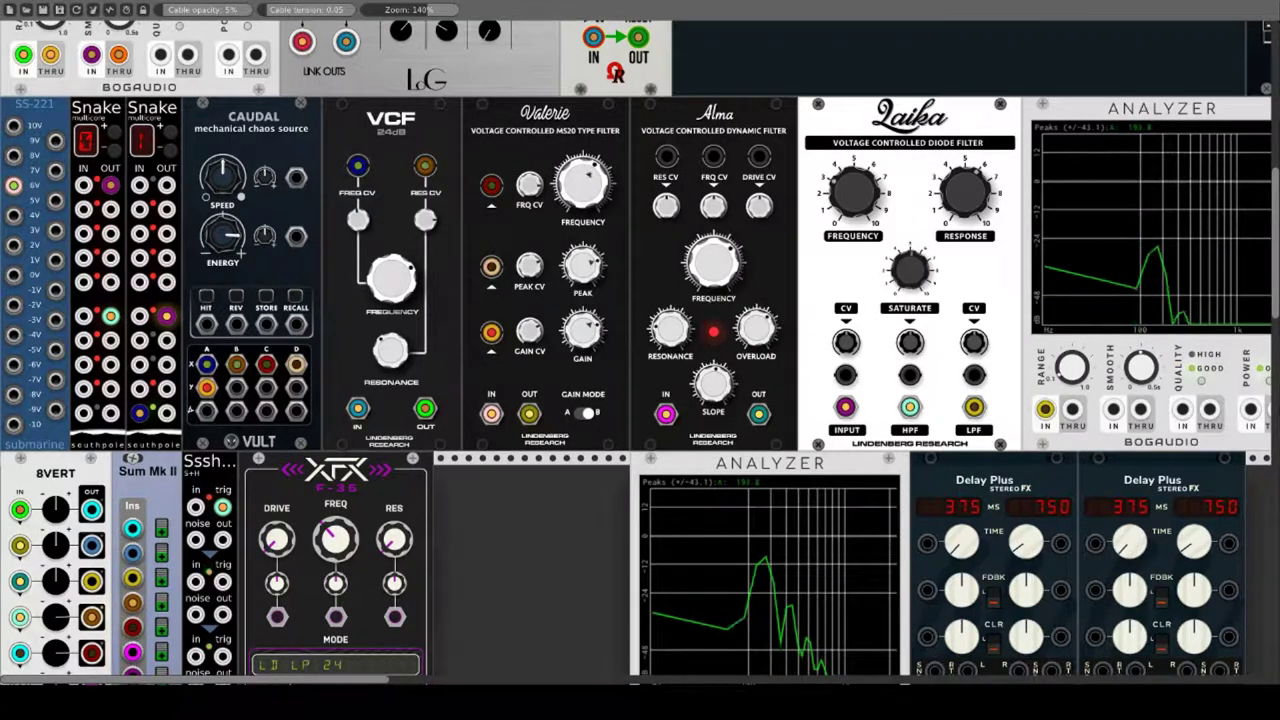
scroll(483, 582, down, 2)
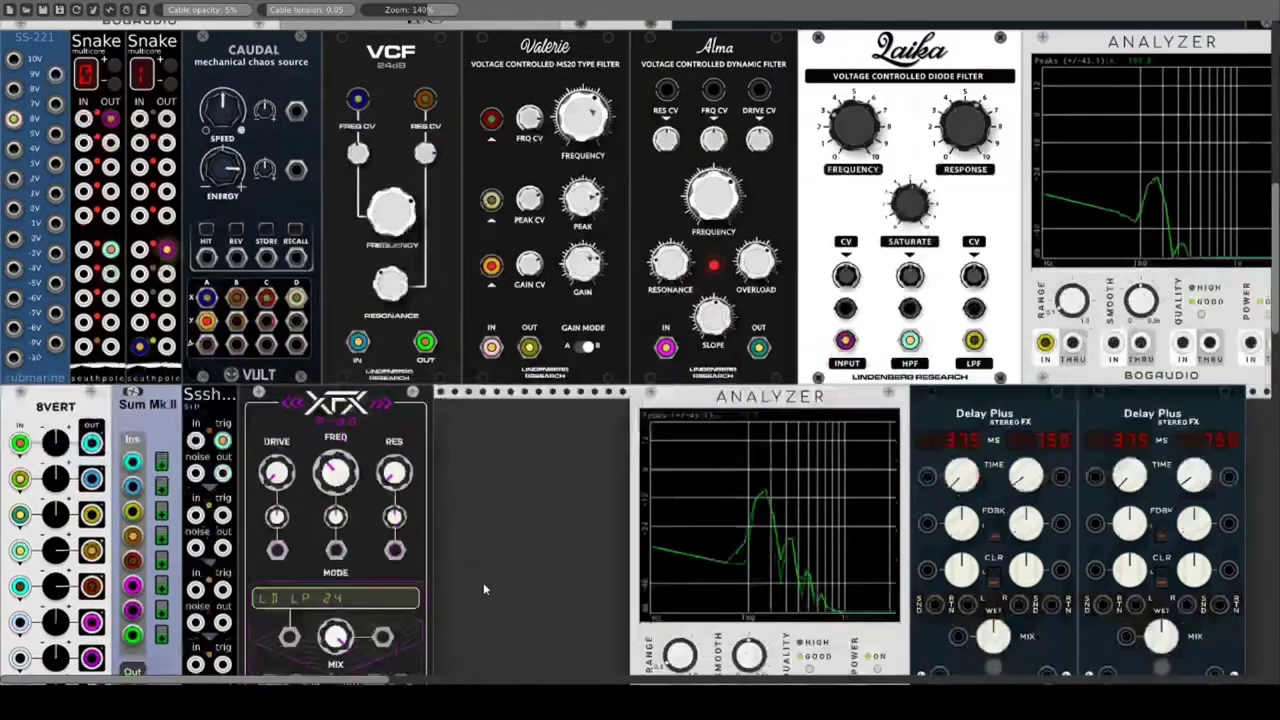
scroll(478, 582, down, 3)
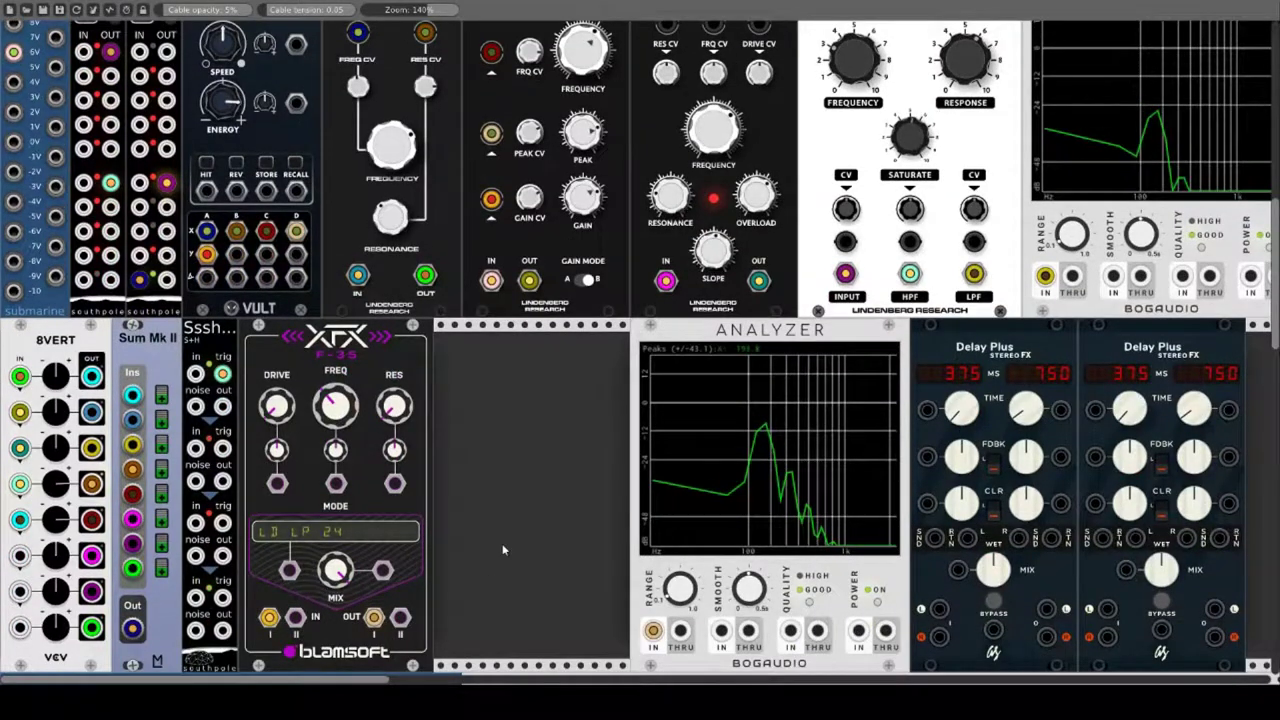
scroll(504, 534, up, 5)
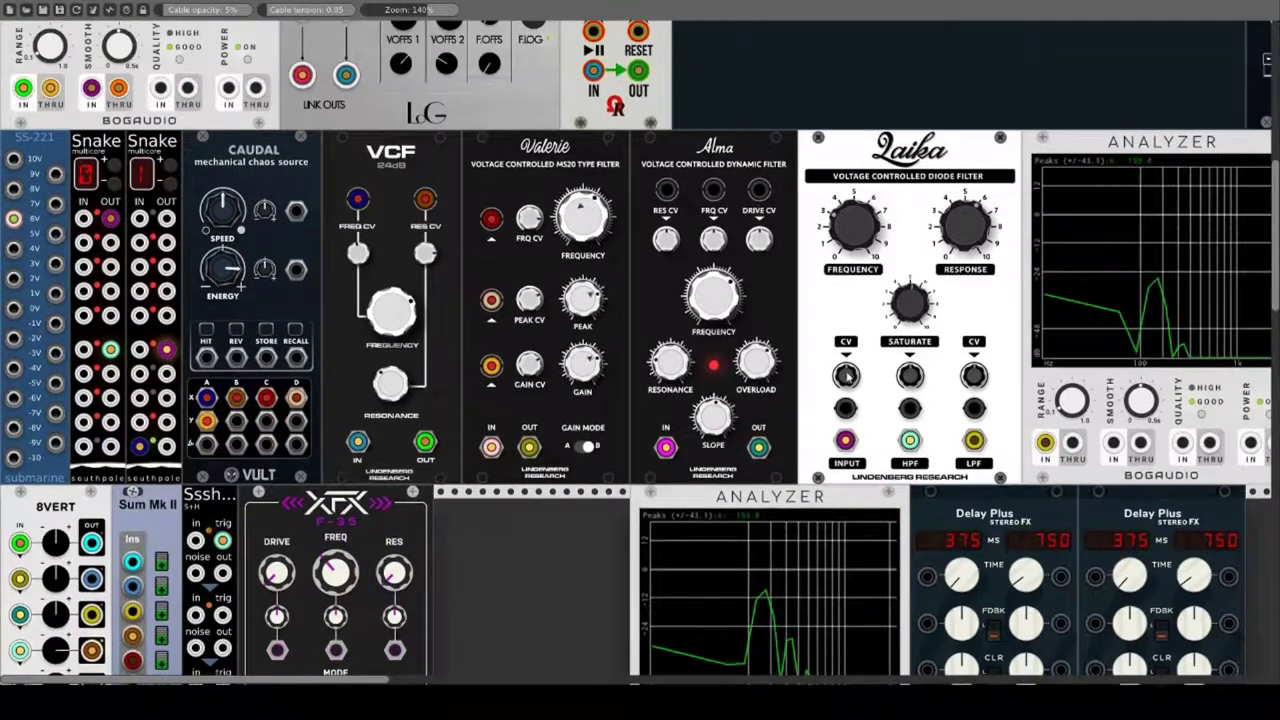
Step: Patch Caudal's B, C and D Y outputs to Laika's frequency, saturate and response CV inputs, and adjust the frequency CV amount
drag(845, 440, 236, 421)
drag(910, 408, 266, 421)
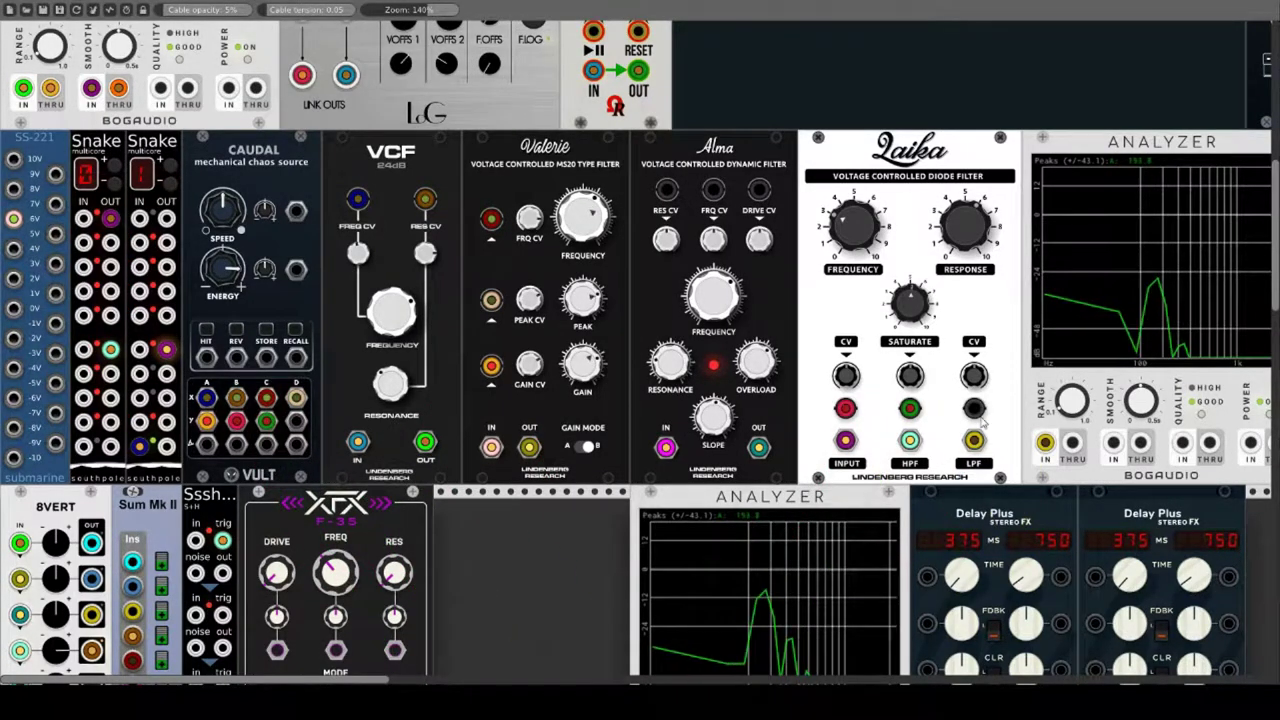
drag(974, 408, 296, 421)
drag(846, 375, 846, 345)
Step: Raise Laika's Response and Saturate, and sweep its Frequency up and back down
drag(854, 228, 854, 188)
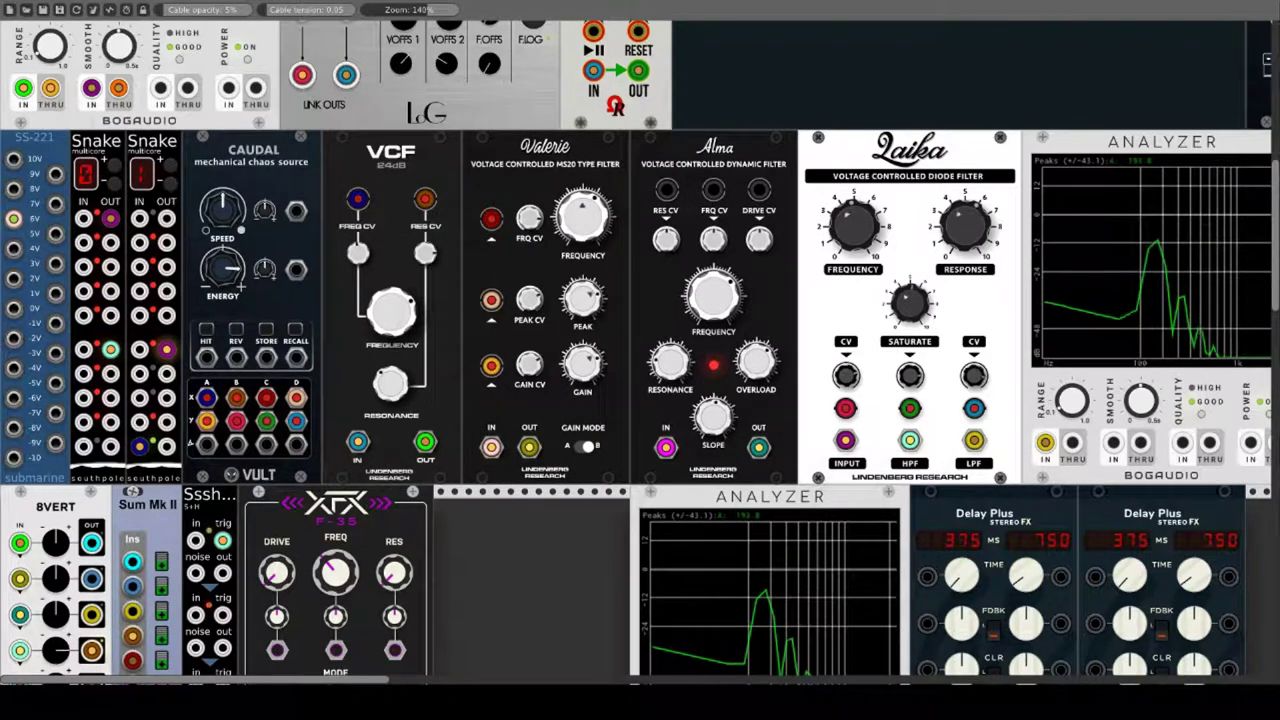
drag(960, 236, 960, 166)
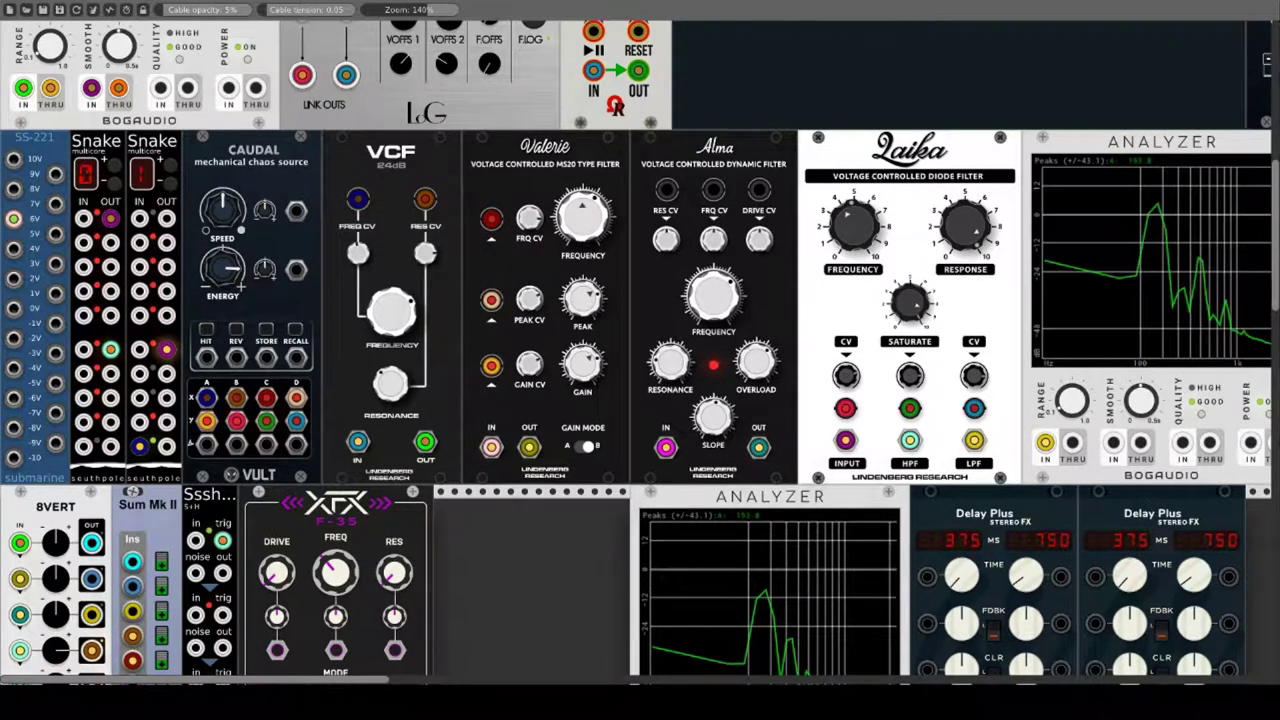
drag(849, 231, 849, 276)
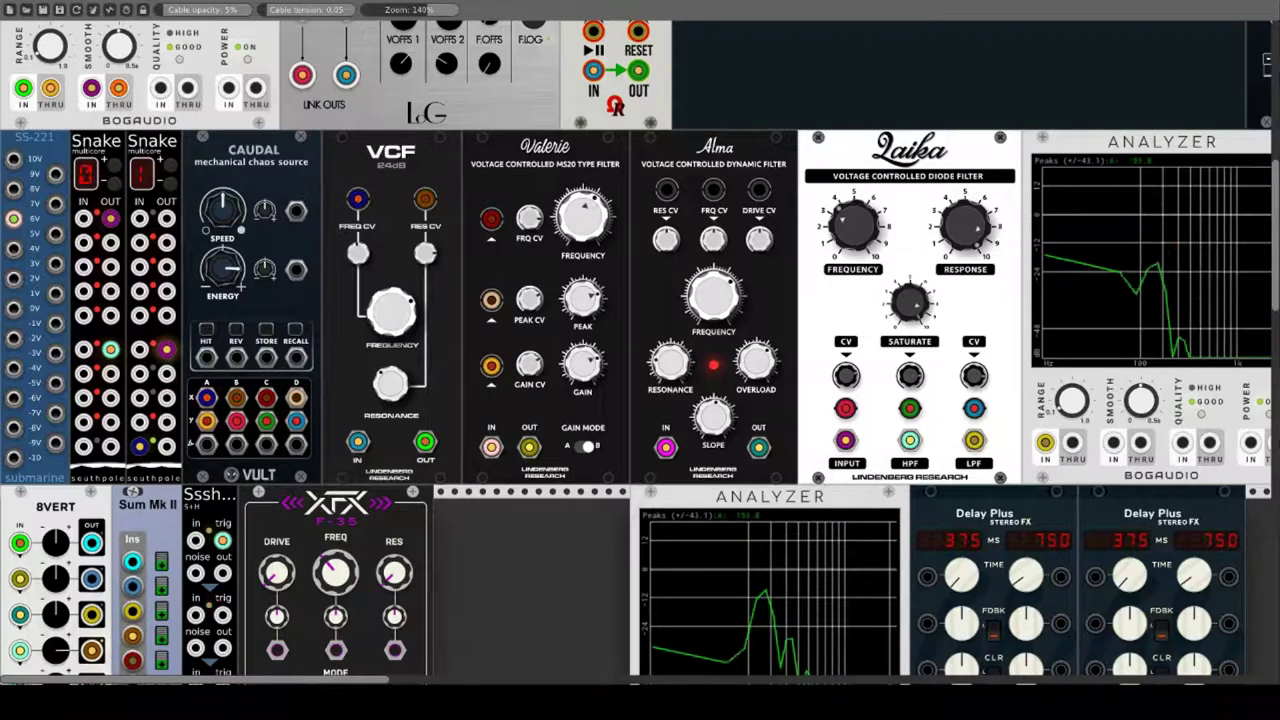
Step: Raise Laika's Frequency, turn down its Saturate, and readjust the frequency CV amount
mouse_move(853, 228)
mouse_down()
mouse_move(853, 191)
mouse_move(849, 237)
mouse_up()
drag(906, 303, 906, 372)
drag(844, 235, 844, 195)
drag(978, 381, 846, 356)
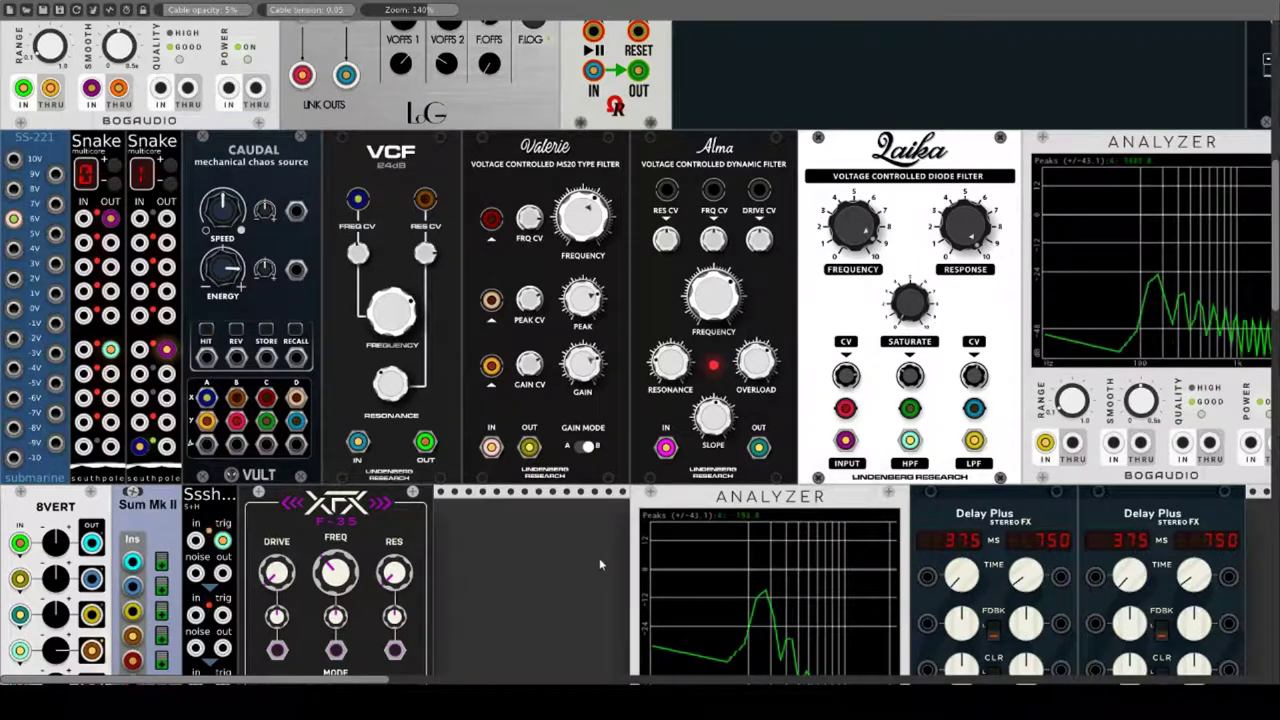
drag(846, 375, 846, 364)
Step: Review the filter list in the Module Browser and check the TVCF module's details and theme options
scroll(524, 560, down, 2)
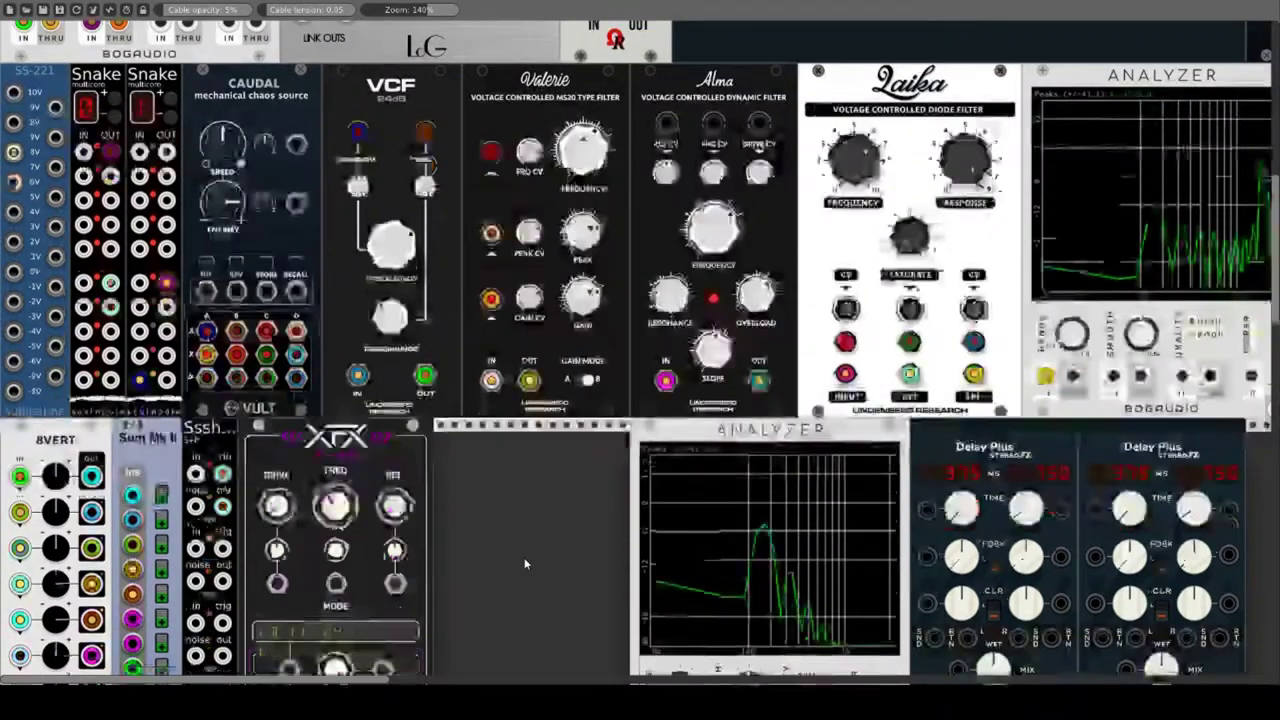
scroll(524, 560, down, 1)
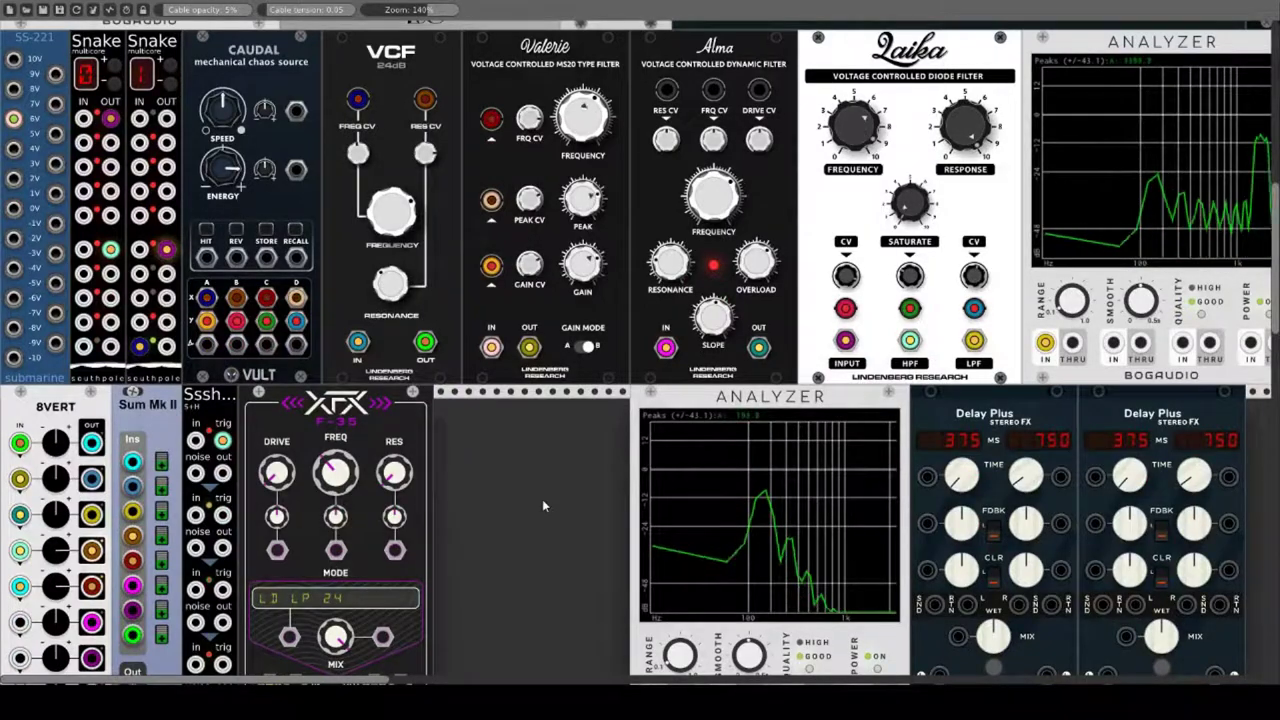
scroll(542, 499, down, 9)
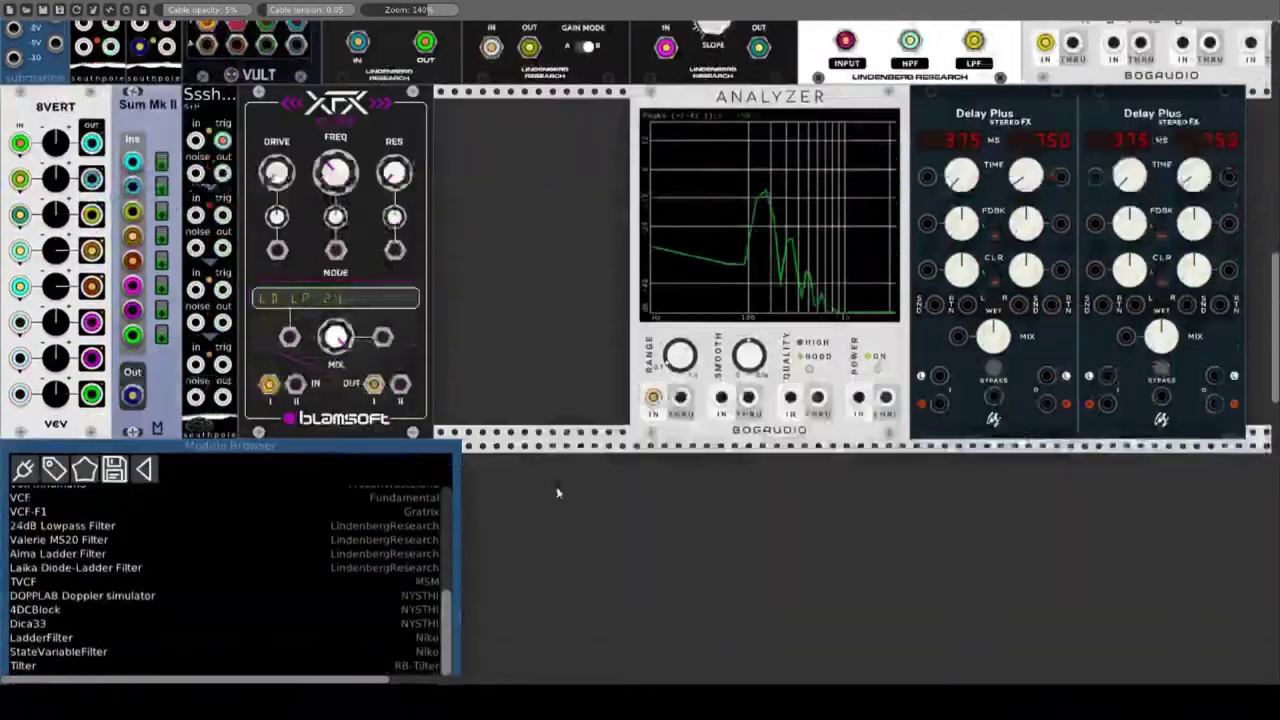
scroll(557, 492, down, 5)
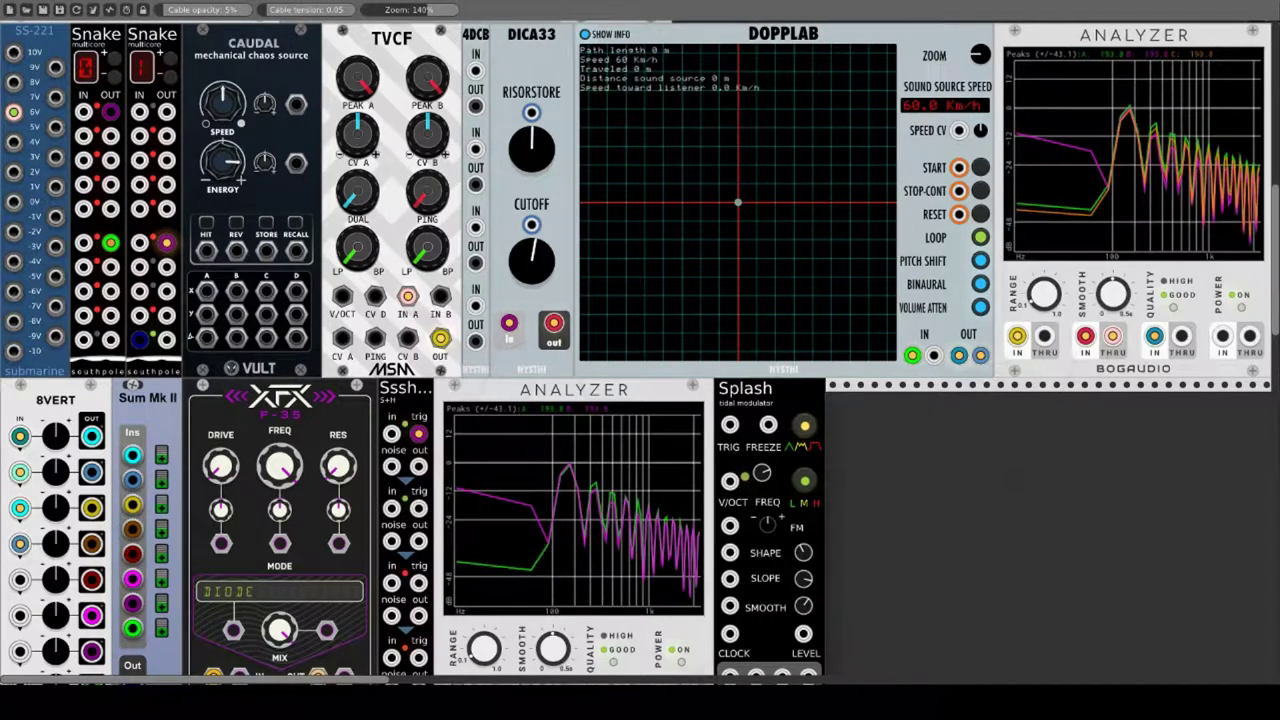
right_click(404, 46)
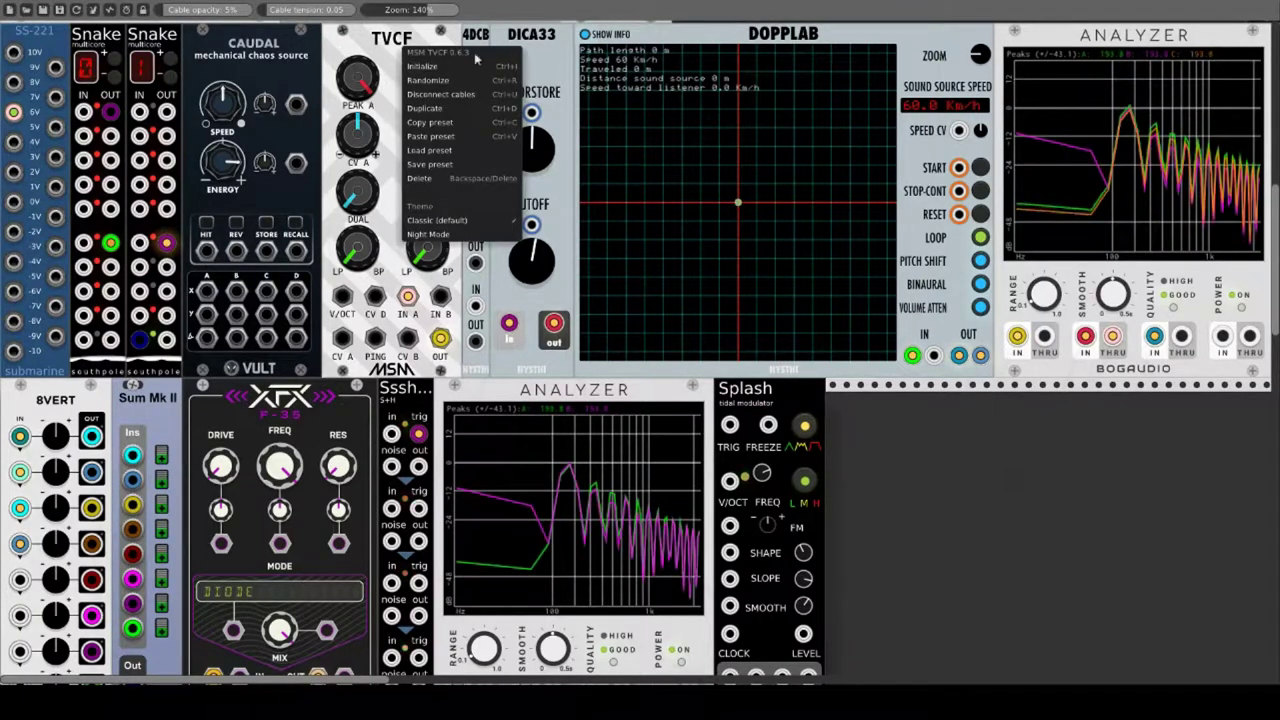
click(377, 36)
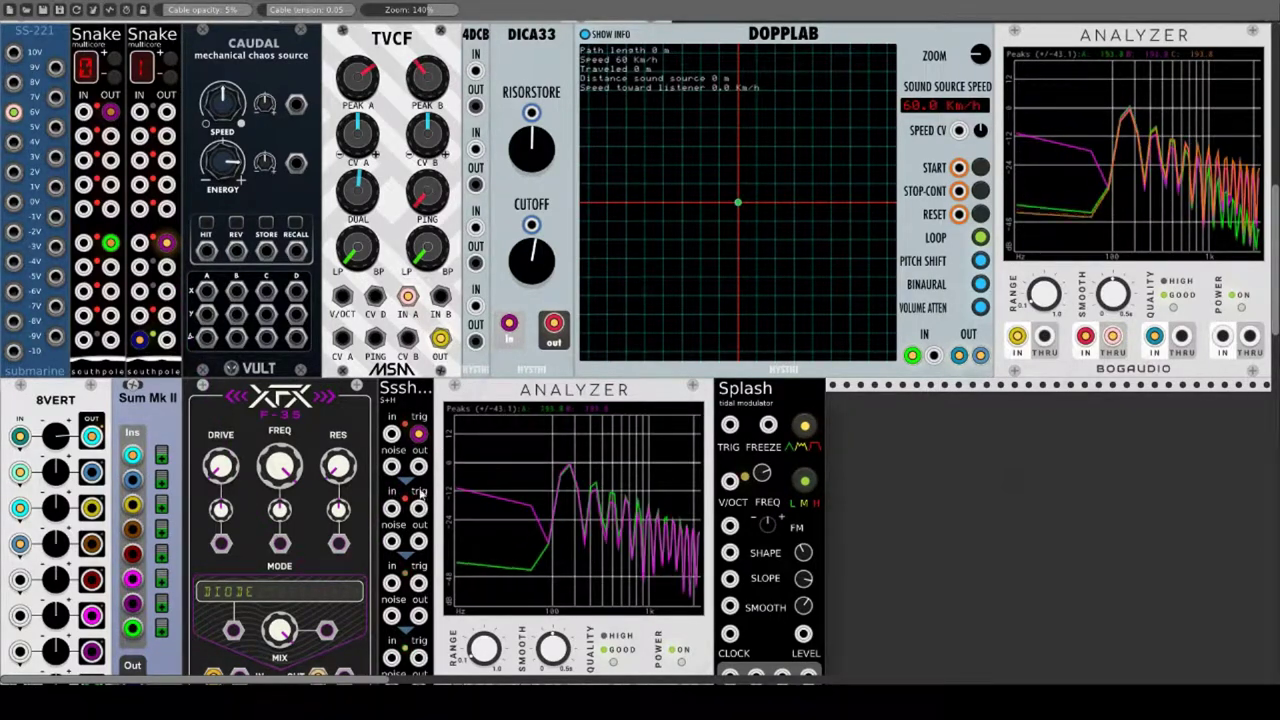
Step: Patch Sssh's first output to TVCF's IN B and the first Snake's fifth output to V/OCT, adjusting the Peak knobs
drag(418, 466, 440, 296)
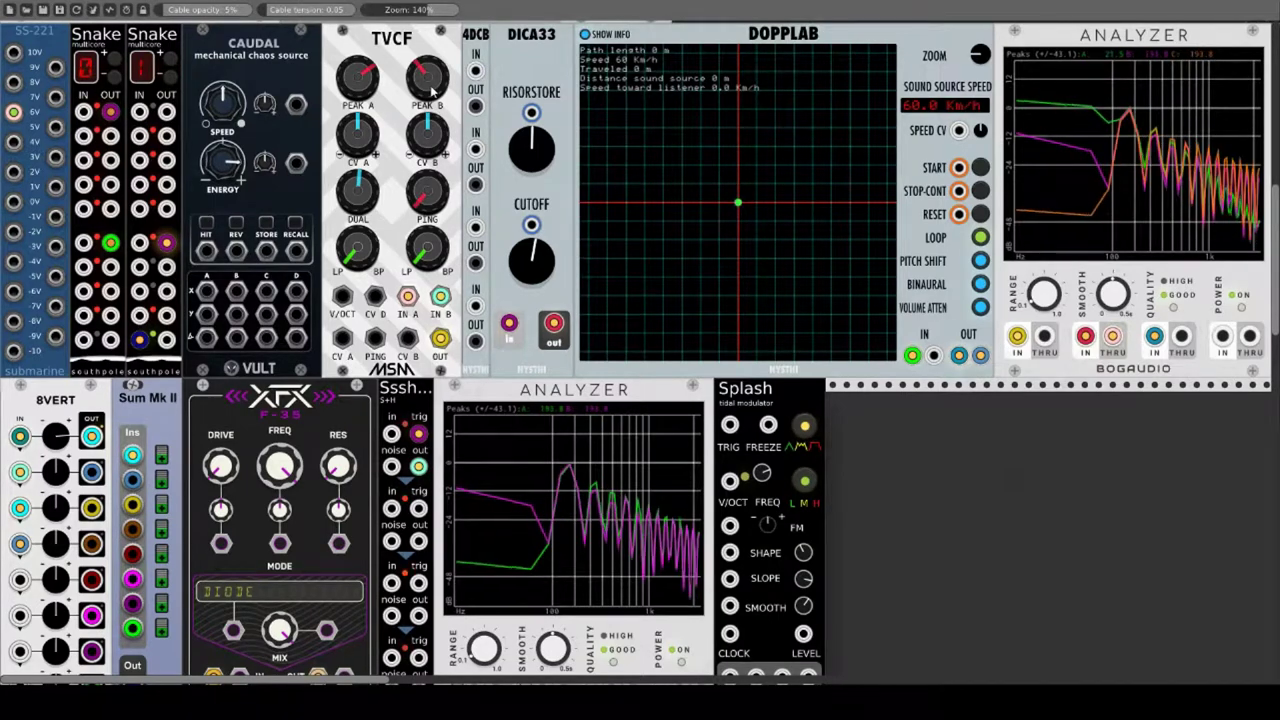
drag(432, 90, 432, 62)
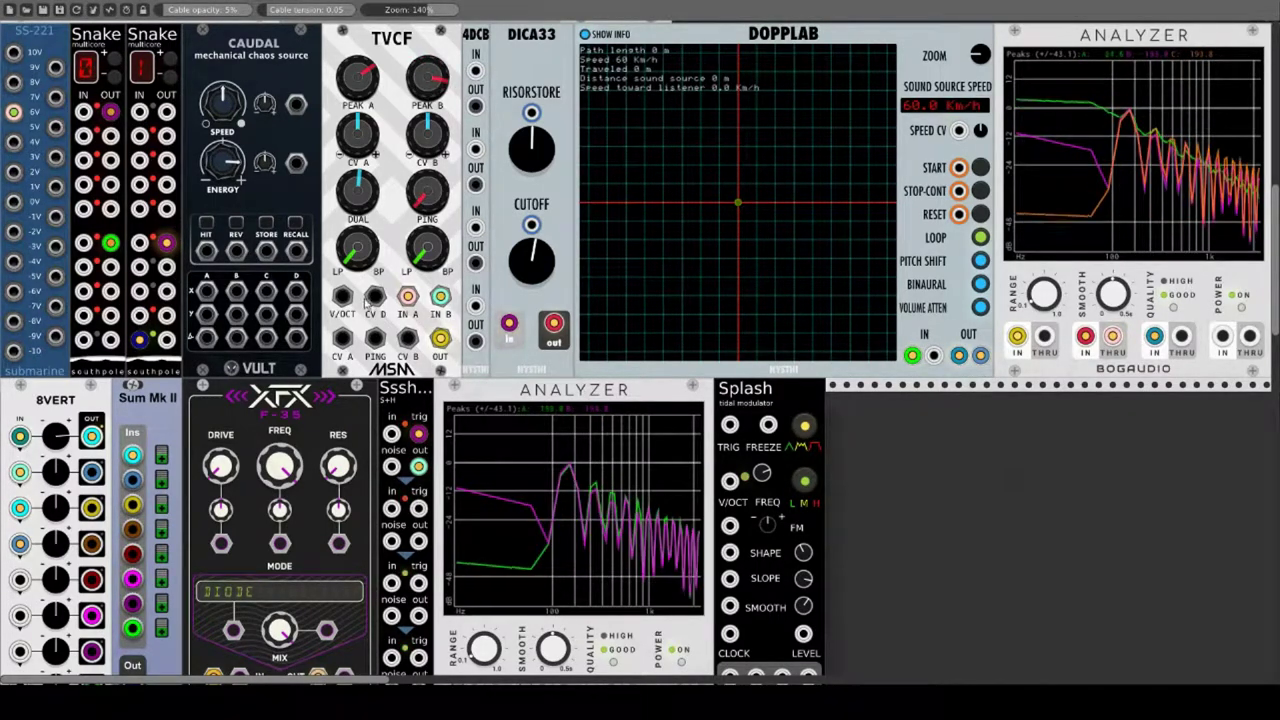
drag(342, 296, 418, 541)
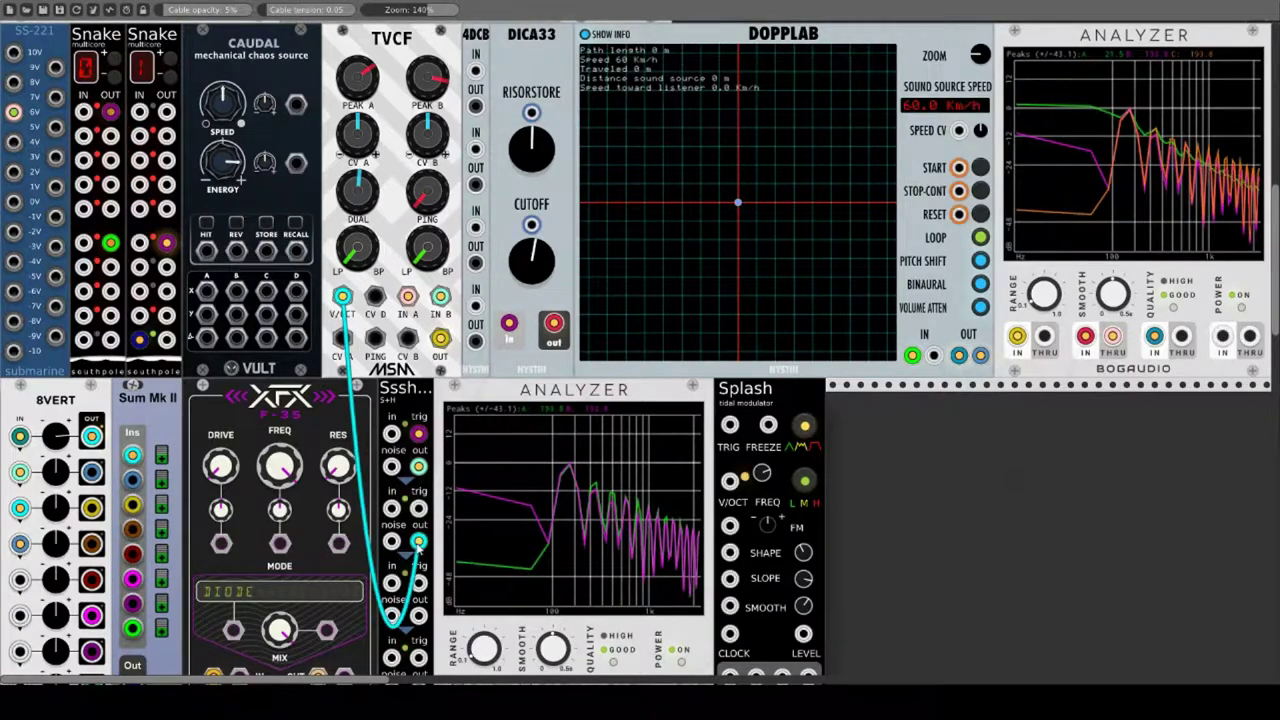
right_click(344, 300)
drag(342, 296, 110, 208)
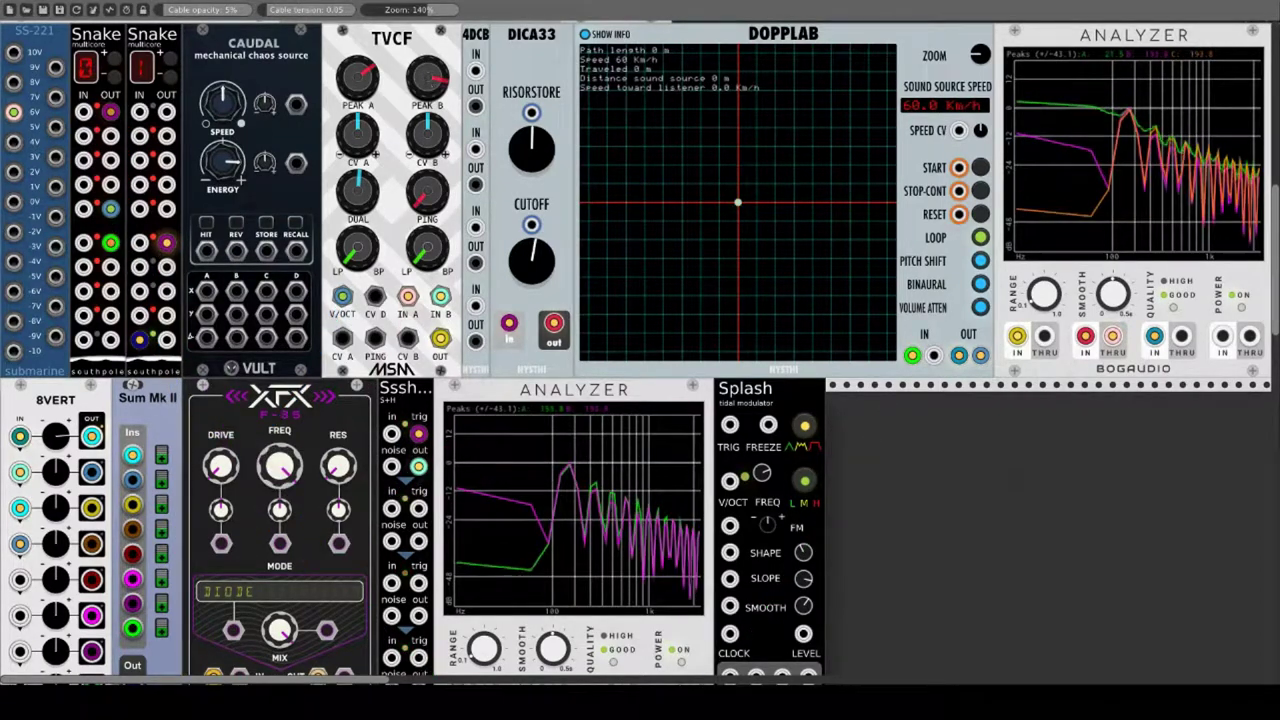
mouse_move(373, 83)
mouse_down()
mouse_move(373, 106)
mouse_move(373, 90)
mouse_up()
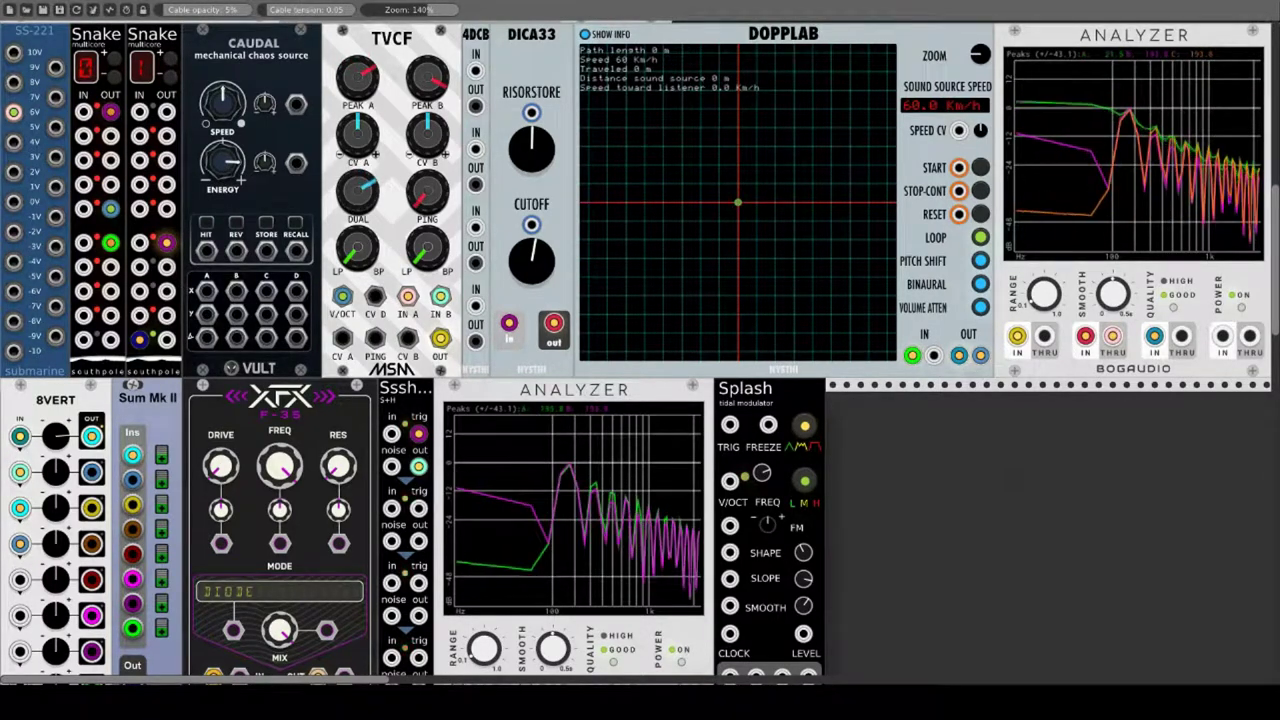
Step: Patch Caudal's A, B, C and D X outputs to TVCF's CV D, PING, CV A and CV B inputs
drag(374, 296, 208, 292)
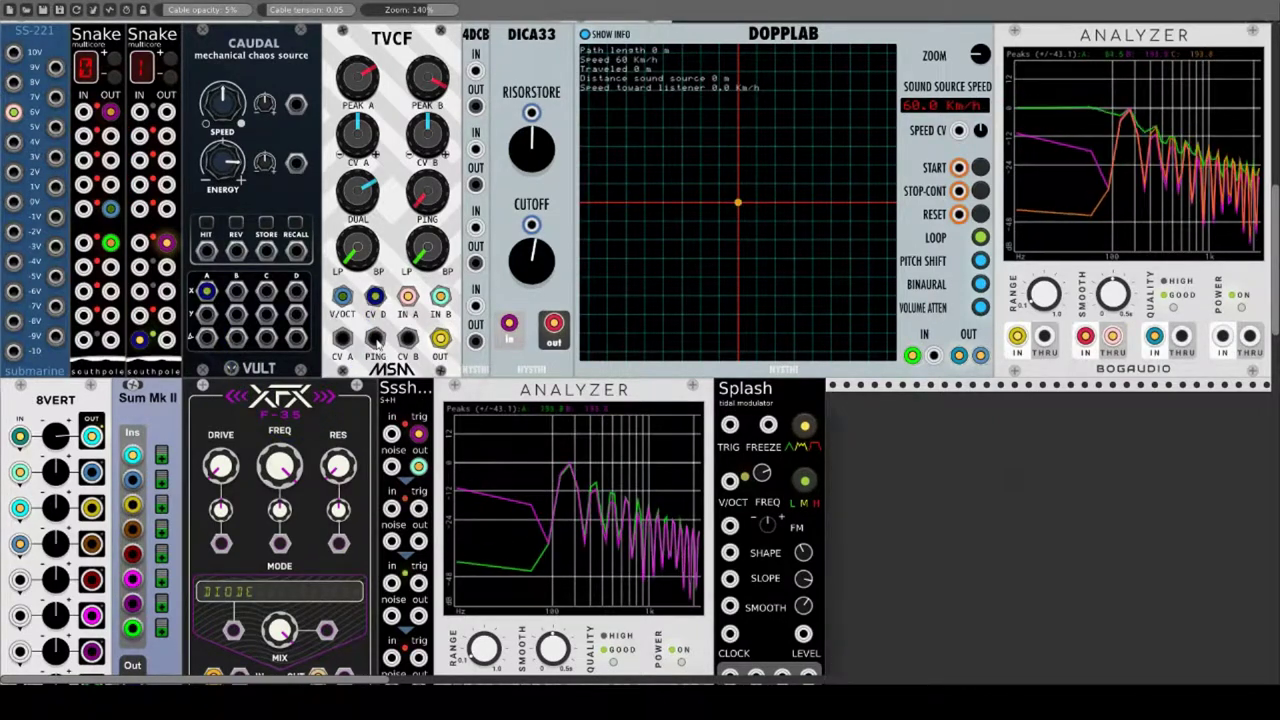
drag(377, 342, 236, 291)
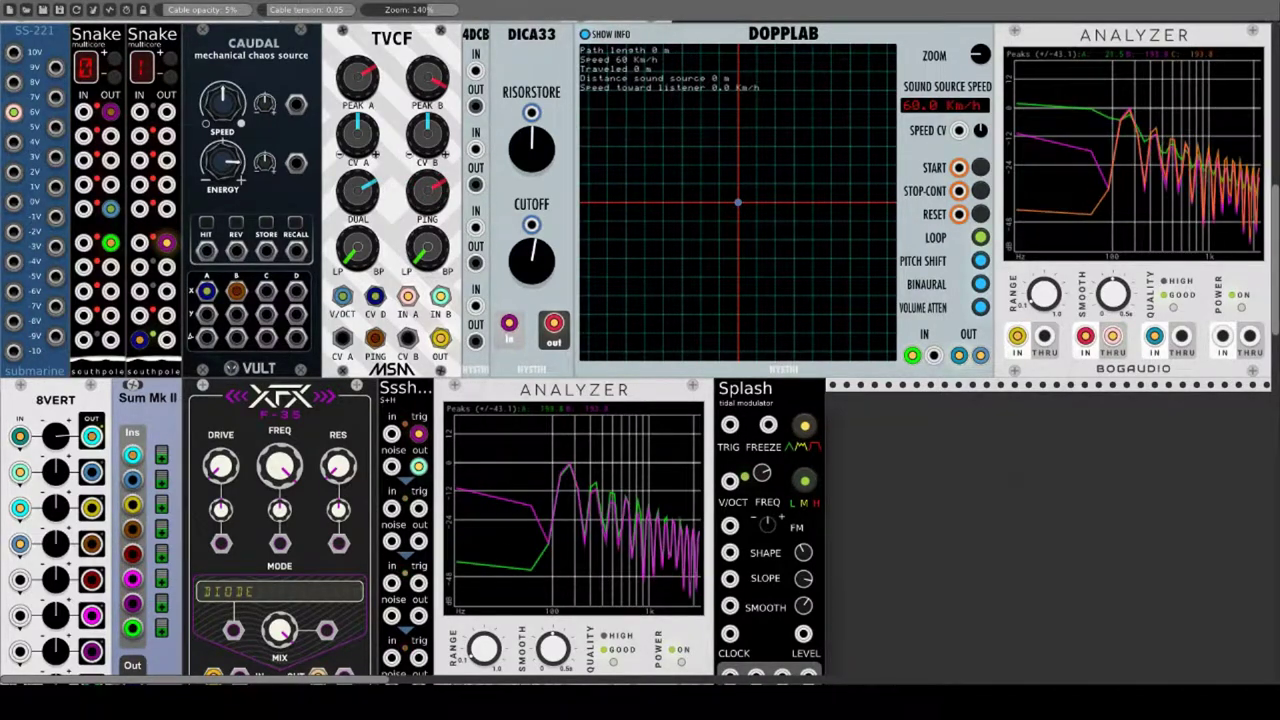
drag(342, 339, 268, 293)
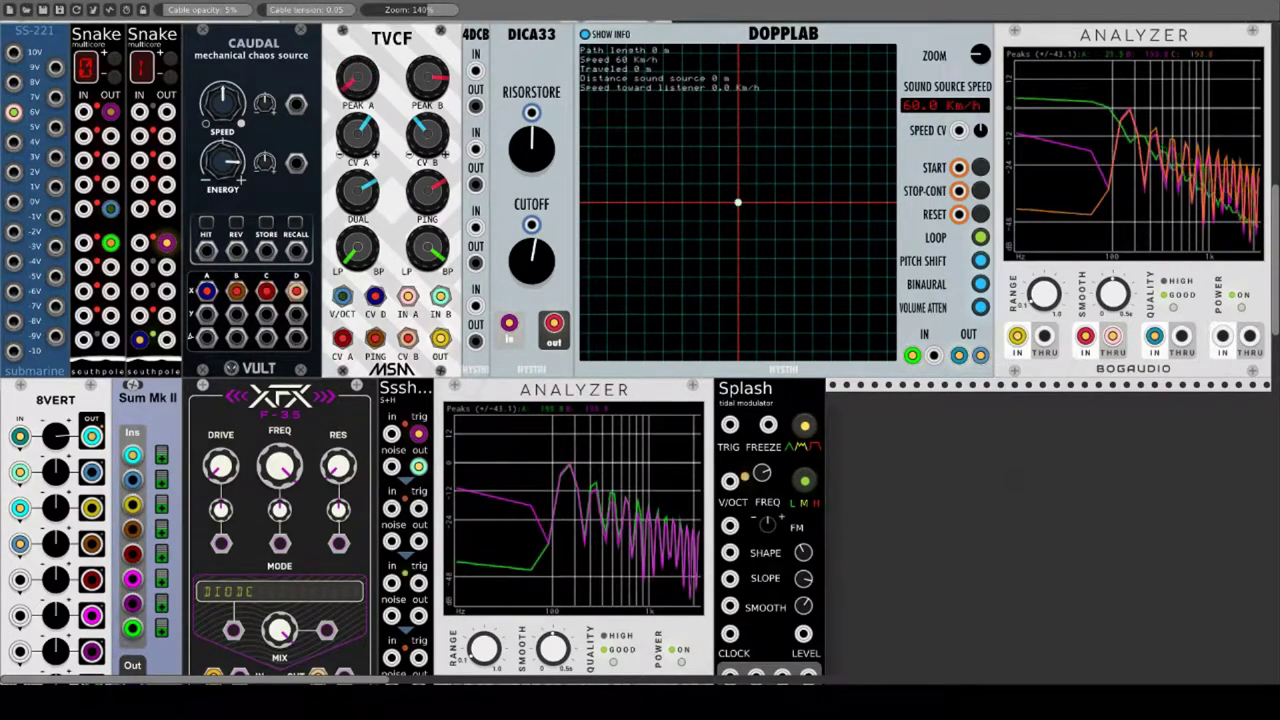
Step: Patch Sssh's second output to TVCF's V/OCT in place of Snake, and readjust Peak A, Peak B and the second LP/BP knob
drag(411, 76, 436, 170)
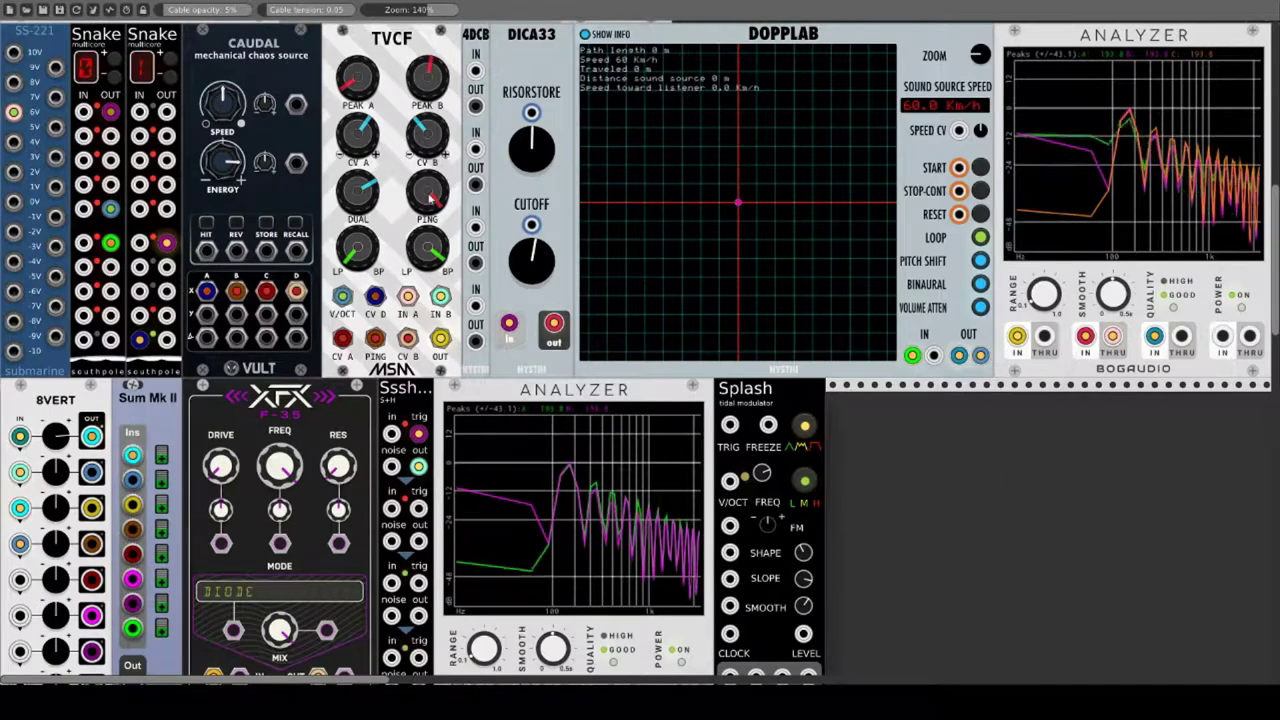
drag(342, 296, 419, 541)
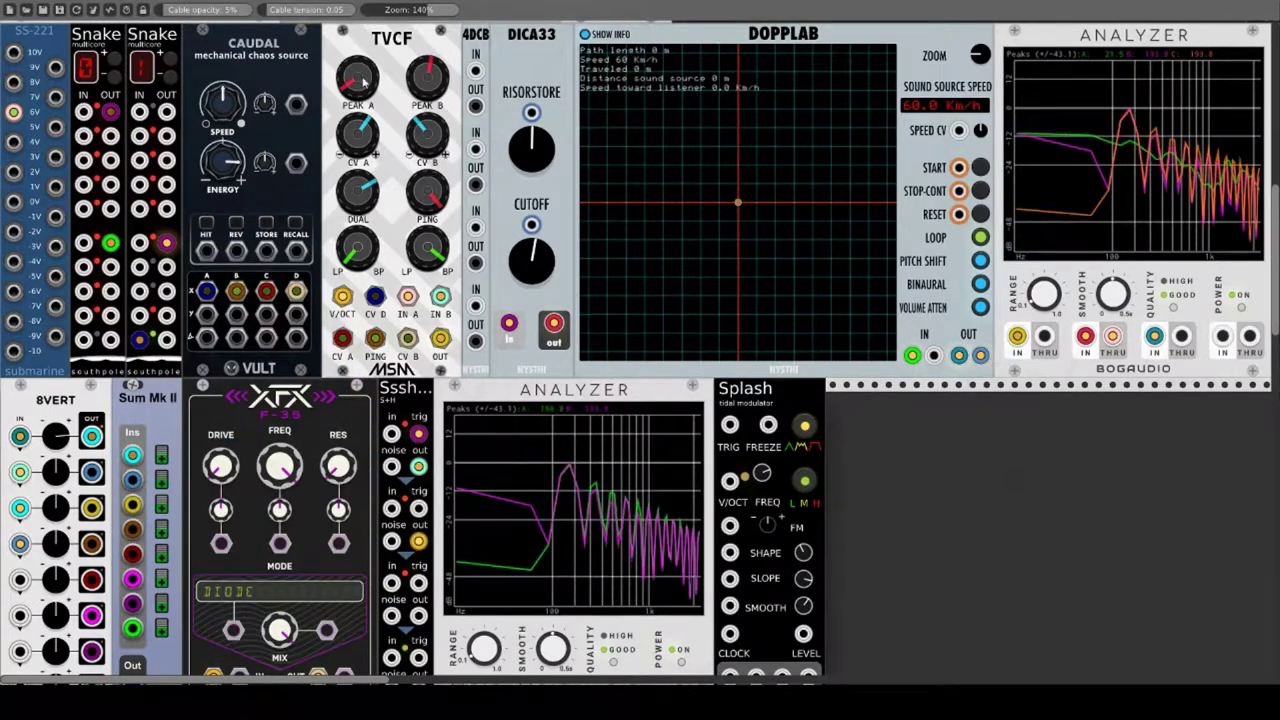
drag(357, 78, 357, 90)
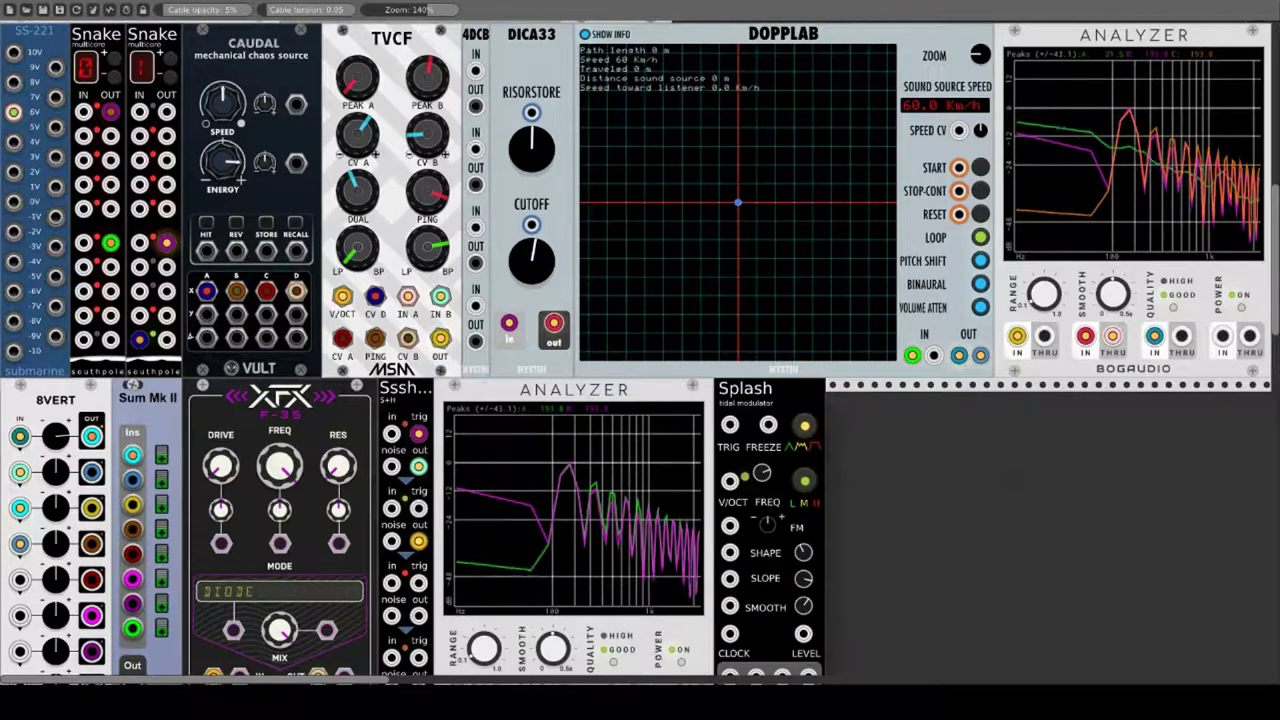
drag(428, 77, 428, 25)
mouse_move(357, 77)
mouse_down()
mouse_move(357, 15)
mouse_move(357, 62)
mouse_up()
drag(428, 247, 428, 253)
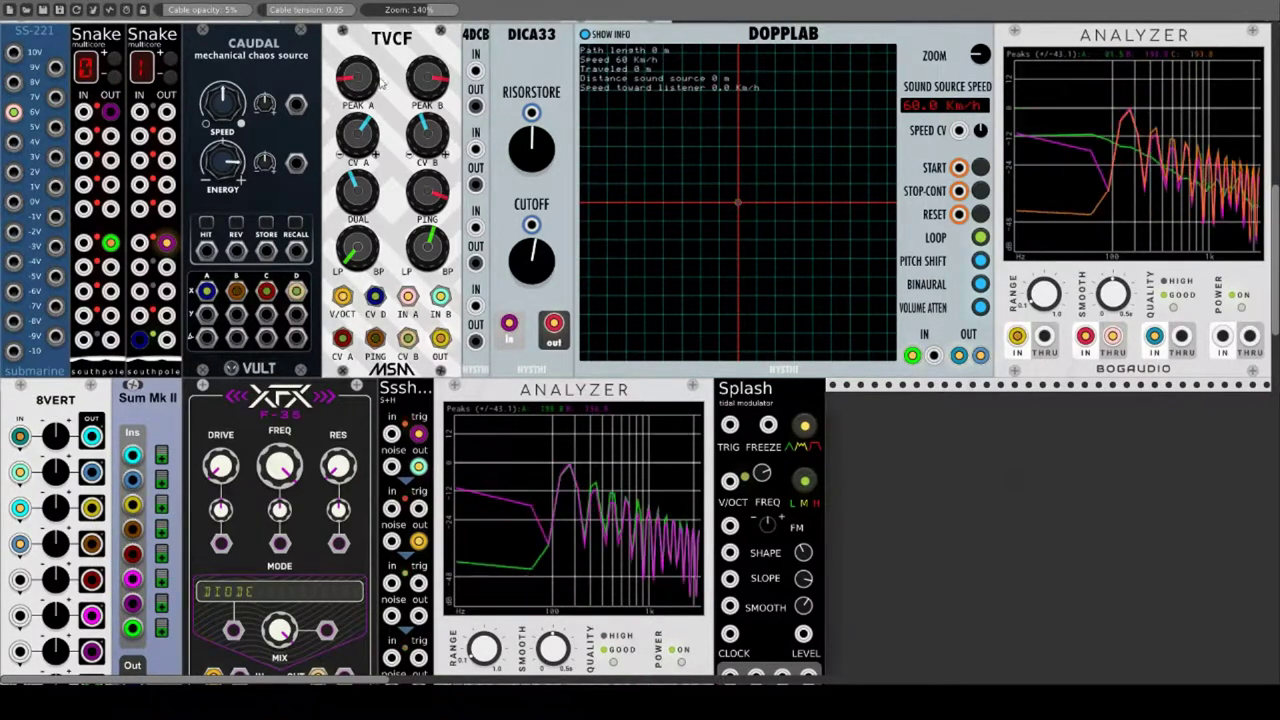
Step: Look through the 4DCBlock module's cutoff frequency options, and delete that module from beside TVCF
right_click(510, 57)
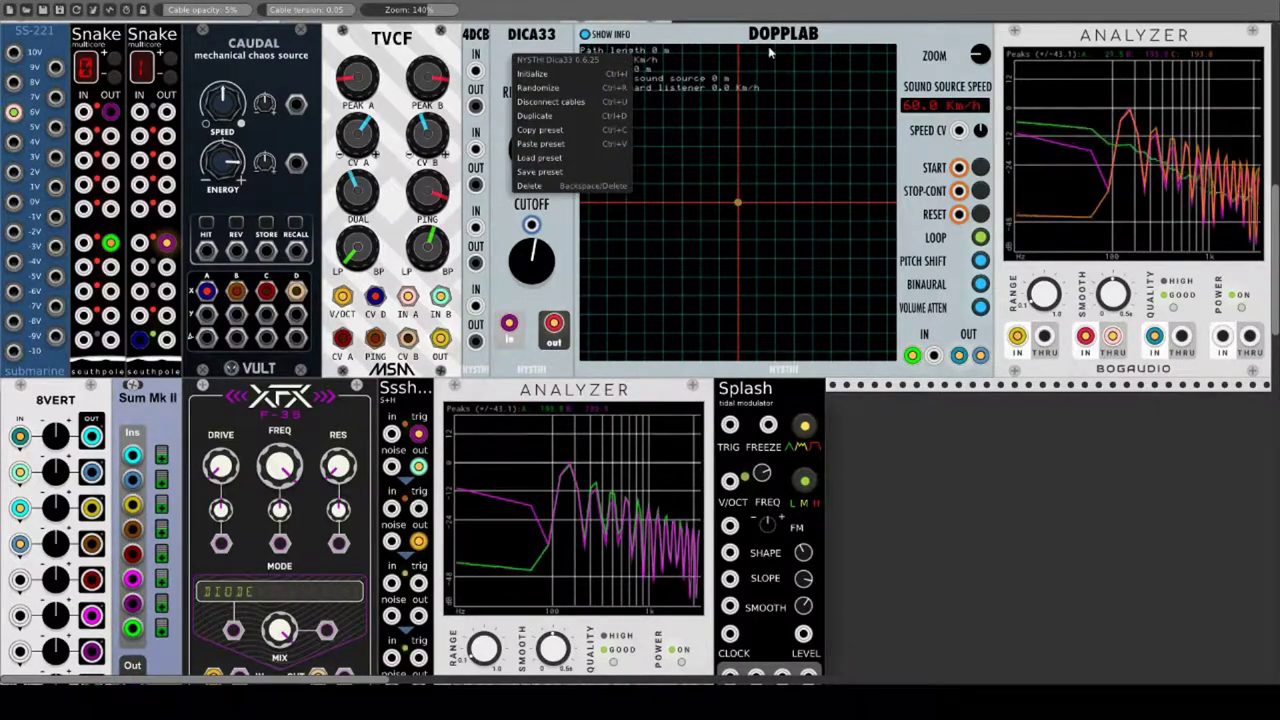
click(477, 37)
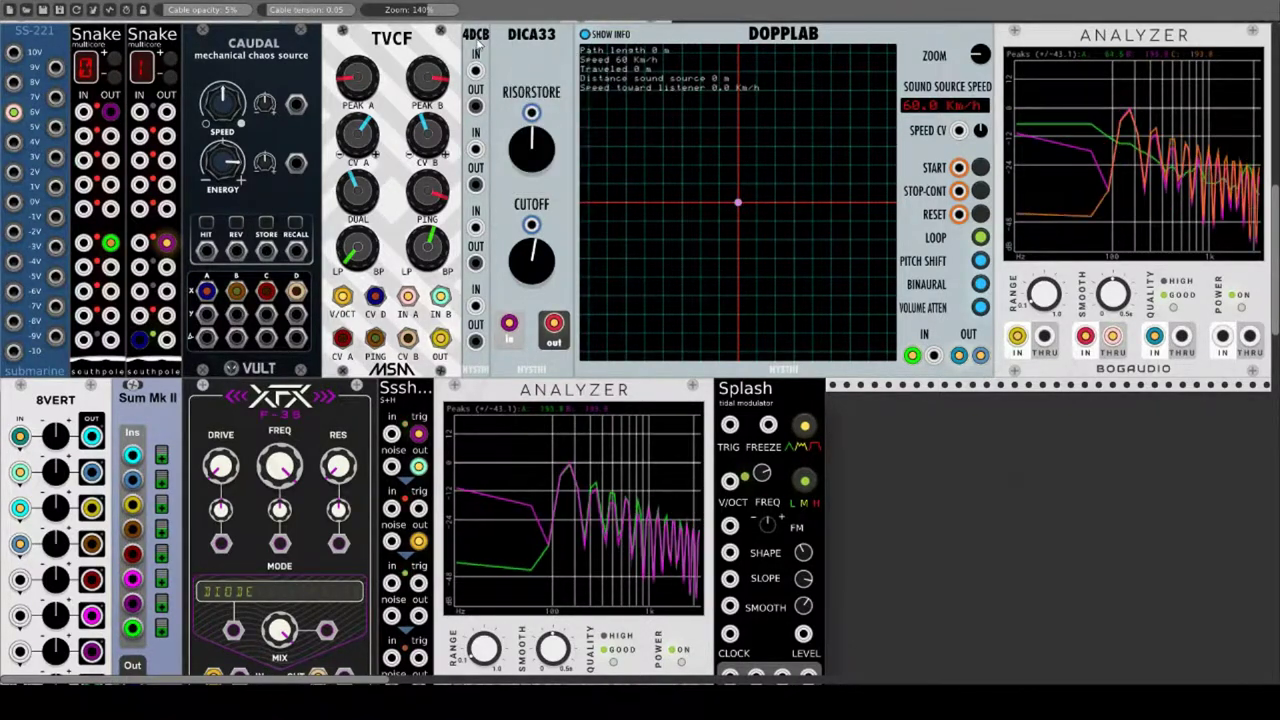
right_click(479, 44)
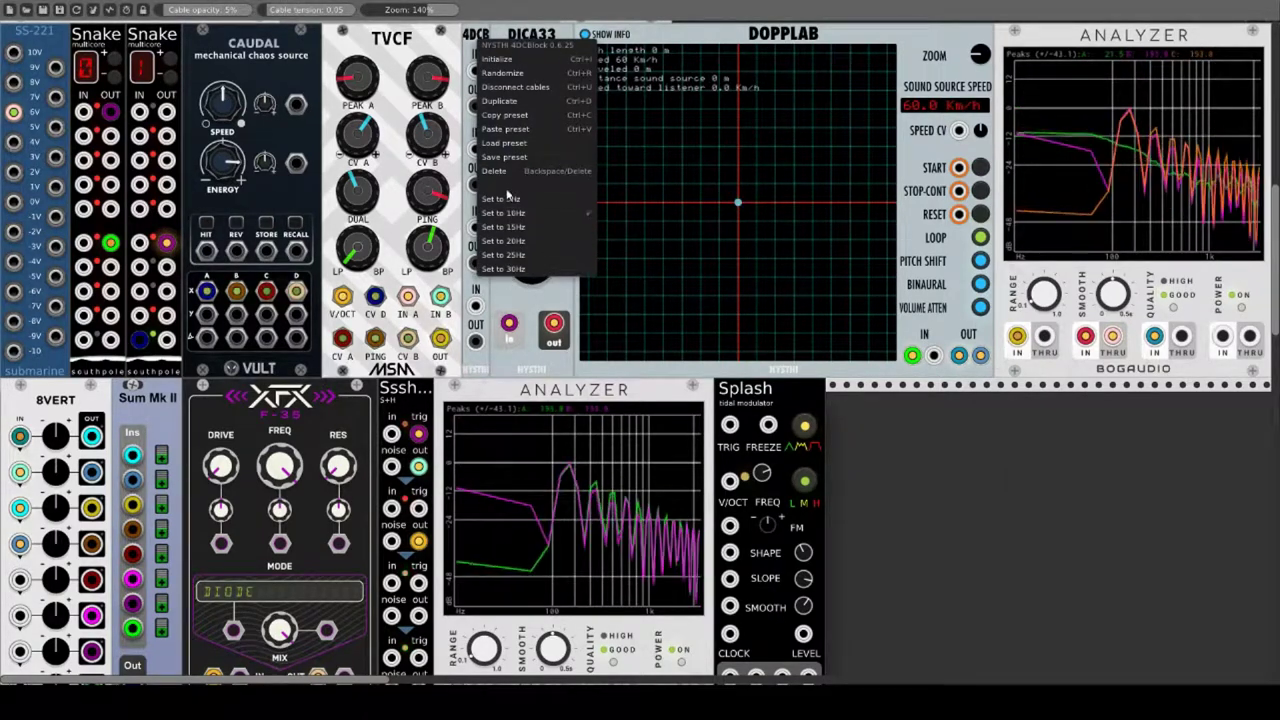
click(472, 40)
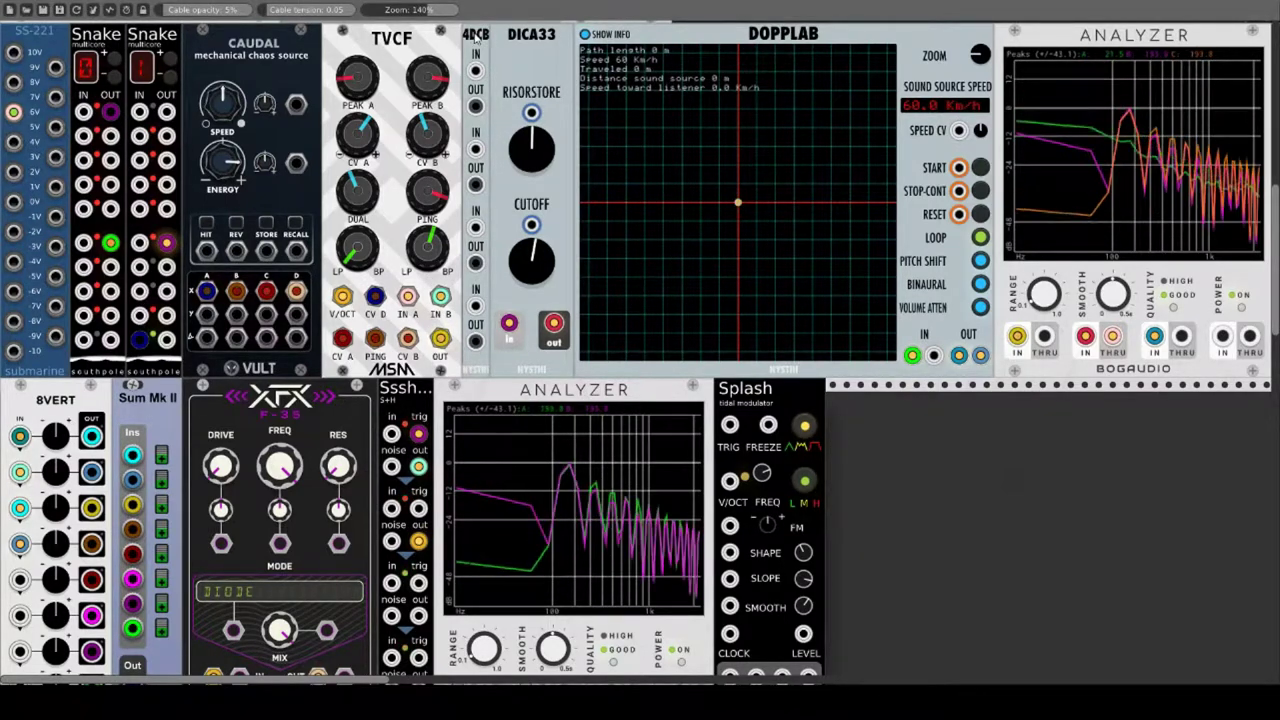
right_click(476, 39)
click(484, 170)
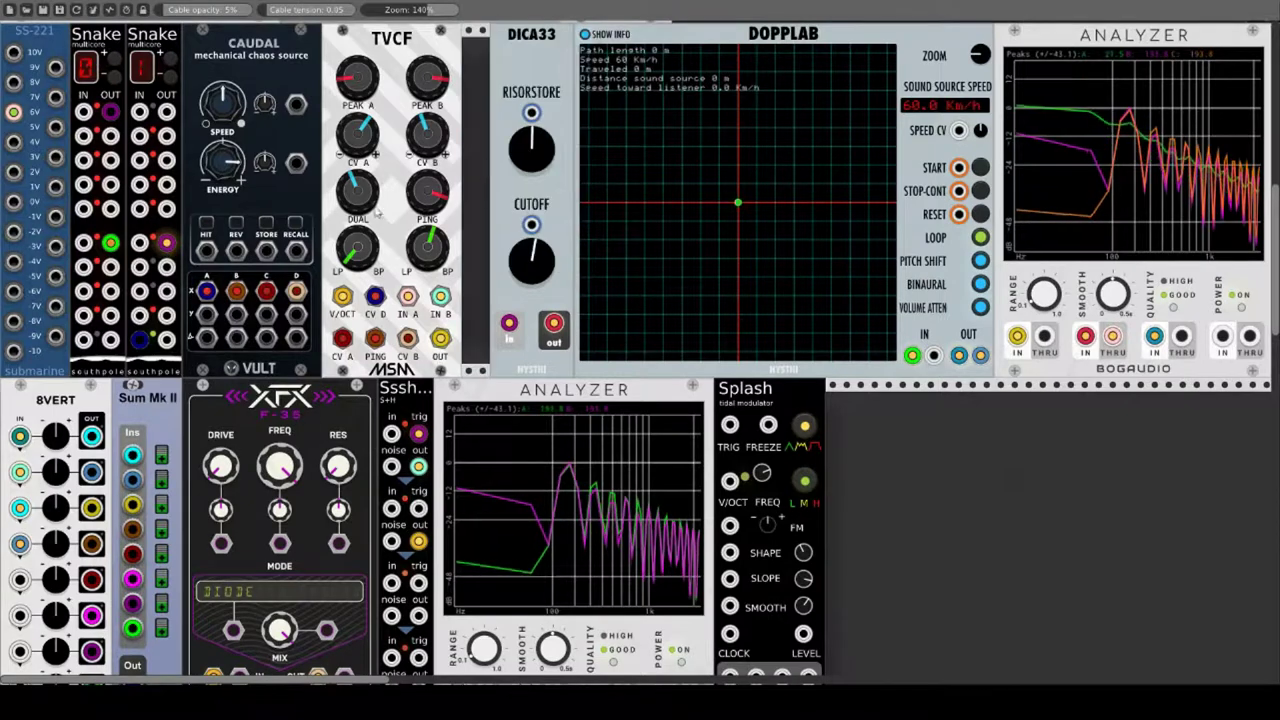
Step: Raise the second 8VERT channel, and sweep Dica33's Cutoff and Risorstore, bringing the Cutoff down
drag(57, 474, 57, 436)
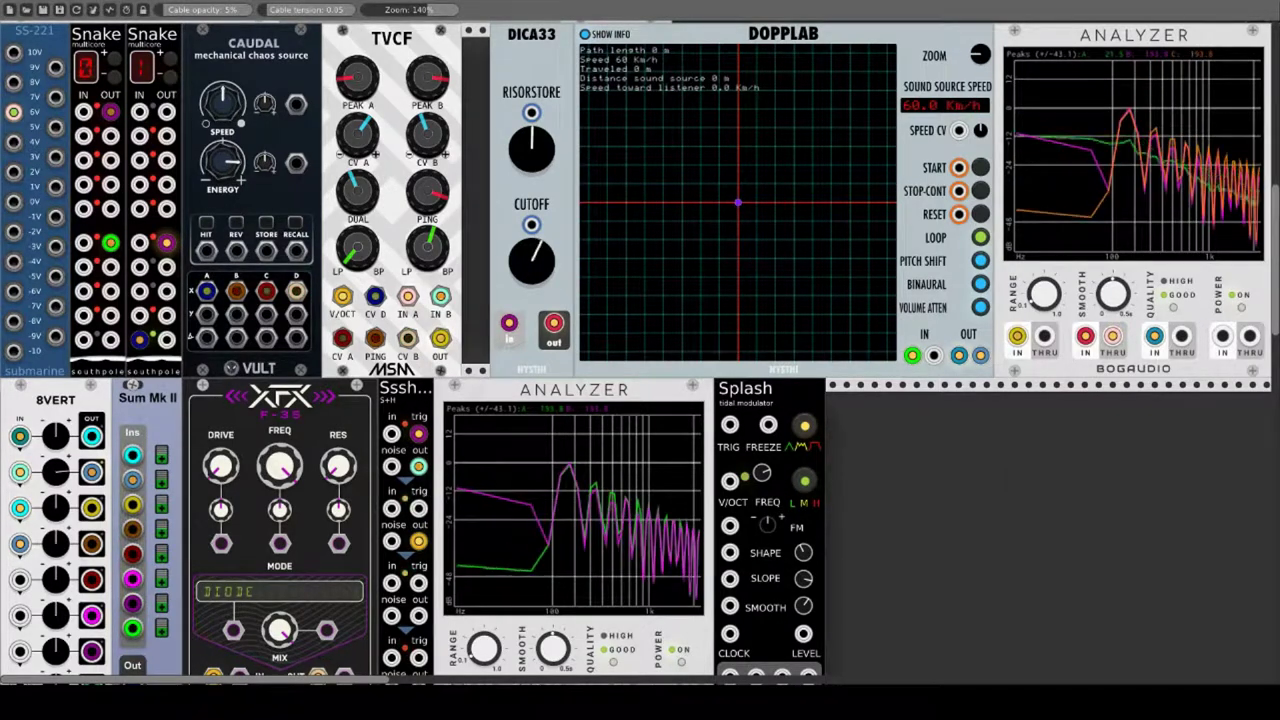
drag(532, 261, 531, 305)
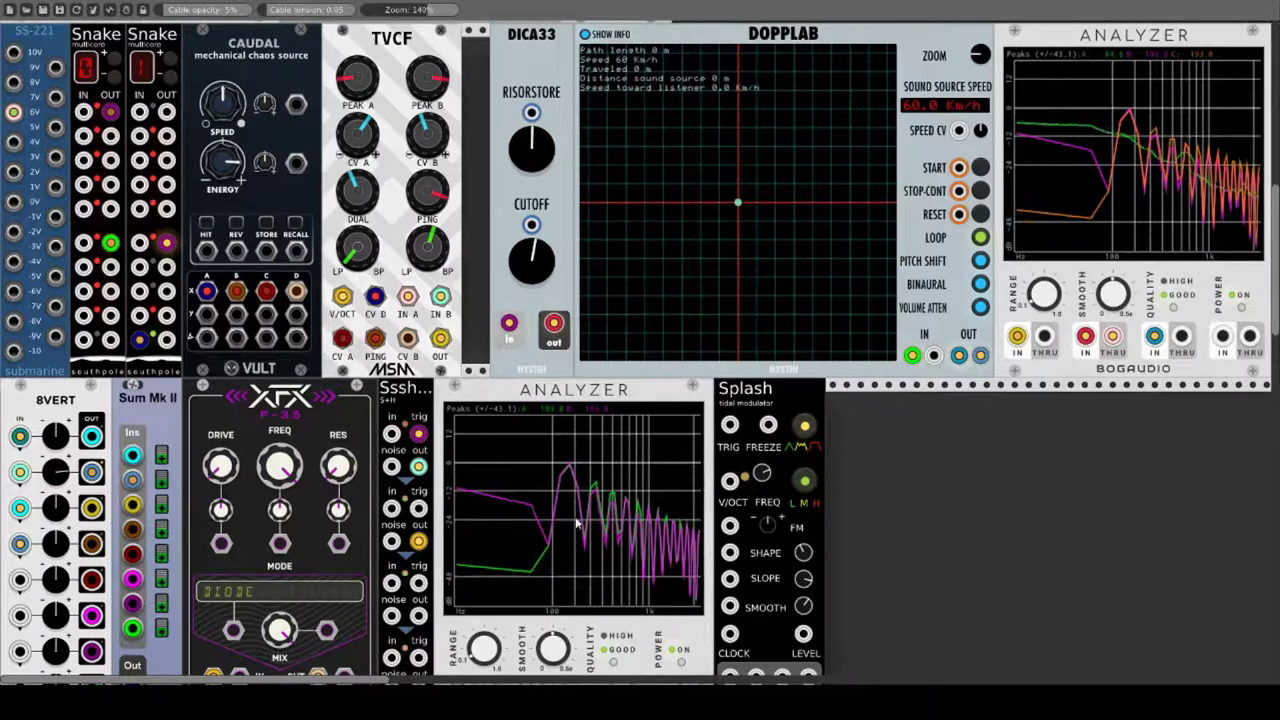
drag(531, 148, 531, 138)
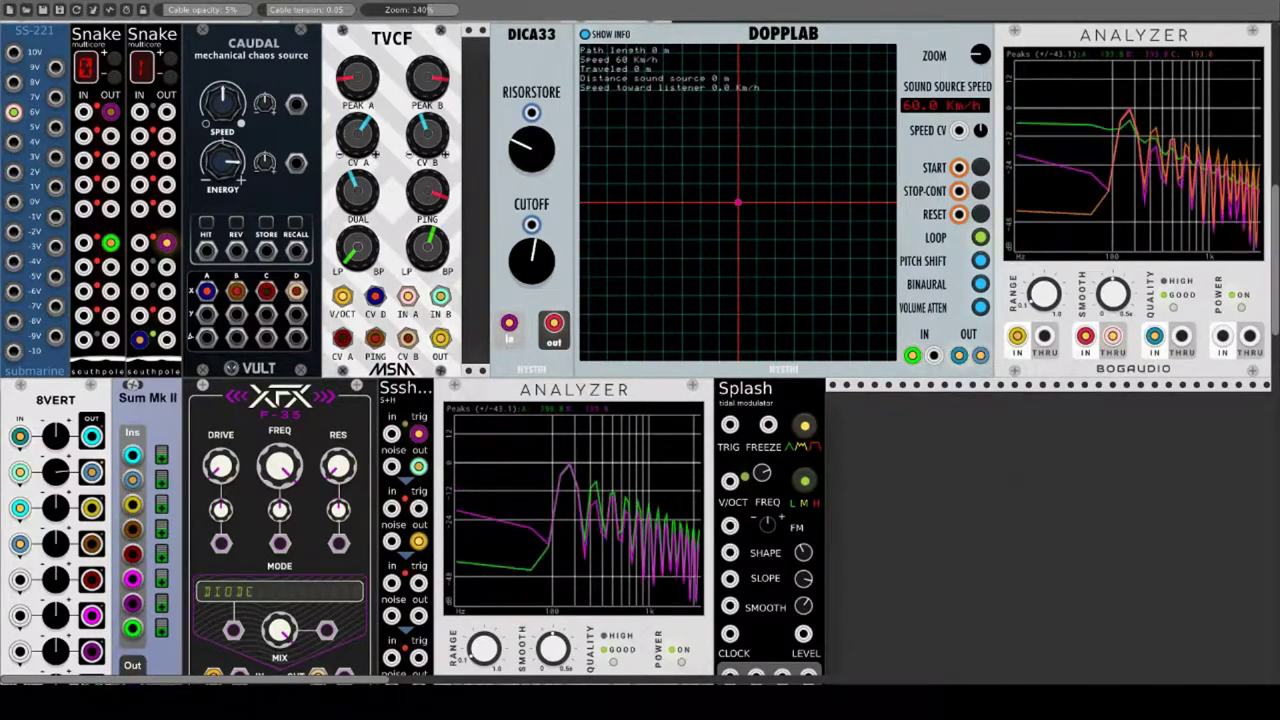
mouse_move(545, 259)
mouse_down()
mouse_move(545, 200)
mouse_move(545, 320)
mouse_move(543, 253)
mouse_up()
drag(531, 150, 531, 133)
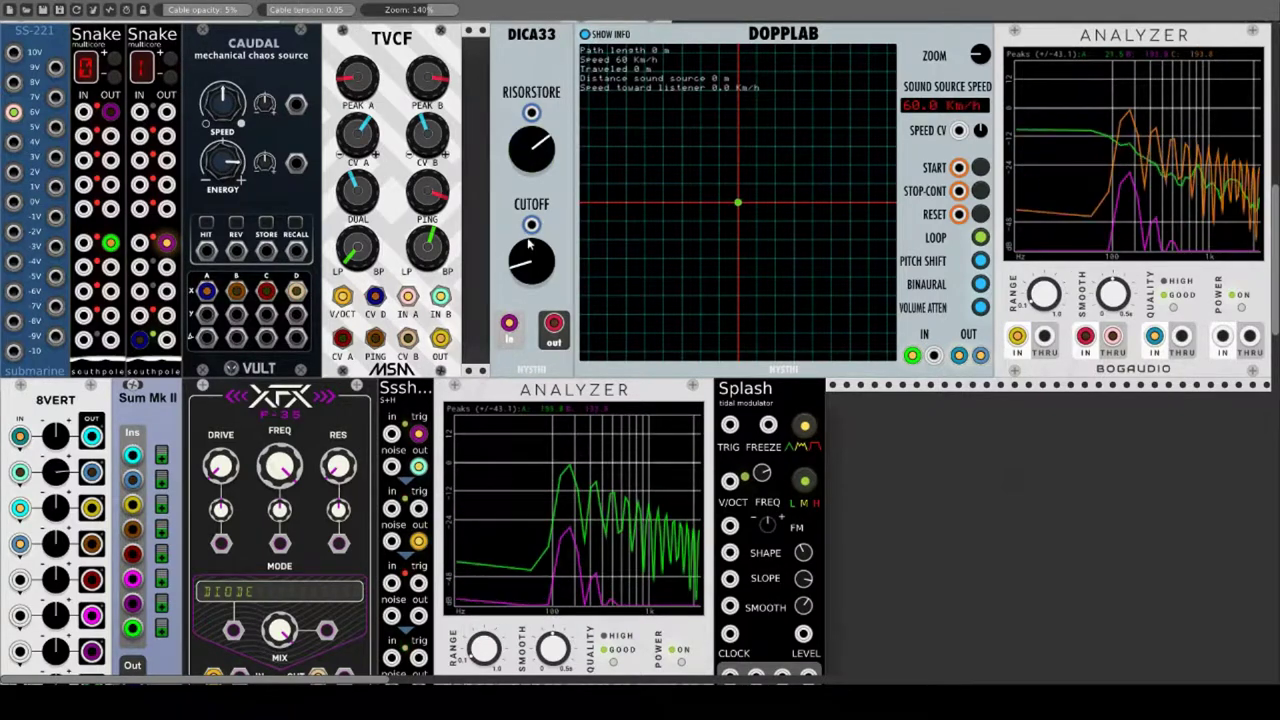
drag(530, 244, 530, 244)
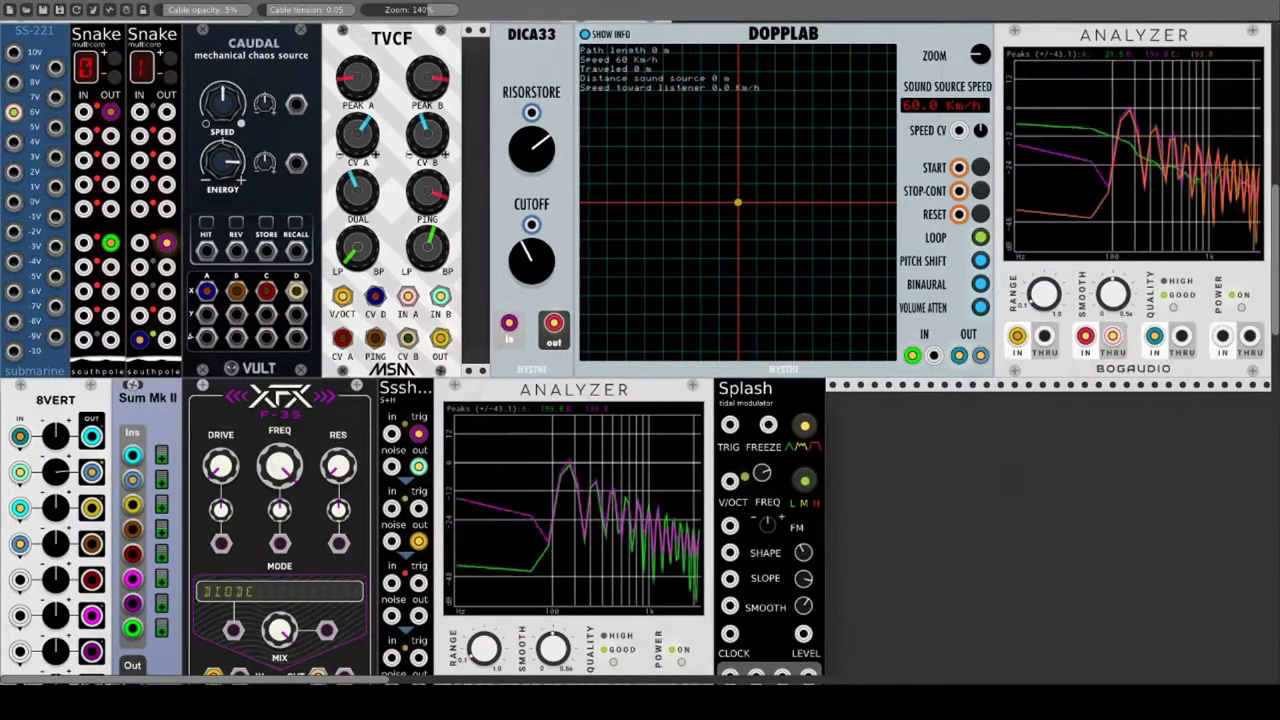
Step: Alternate between Dica33's Risorstore and Cutoff knobs, finishing with Risorstore turned down and Cutoff turned up
drag(531, 133, 531, 139)
drag(531, 256, 531, 232)
drag(531, 149, 531, 190)
drag(531, 260, 531, 259)
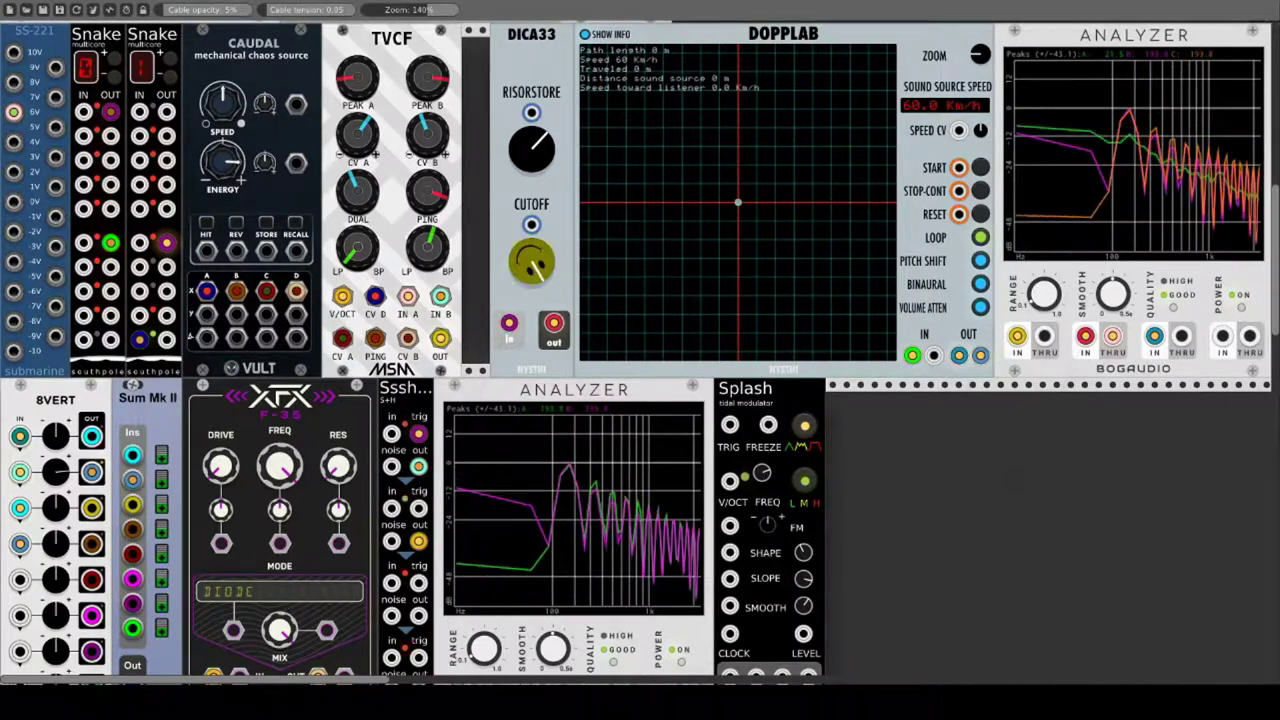
mouse_move(531, 149)
mouse_down()
mouse_move(531, 120)
mouse_move(531, 172)
mouse_up()
drag(531, 256, 531, 338)
drag(544, 158, 544, 151)
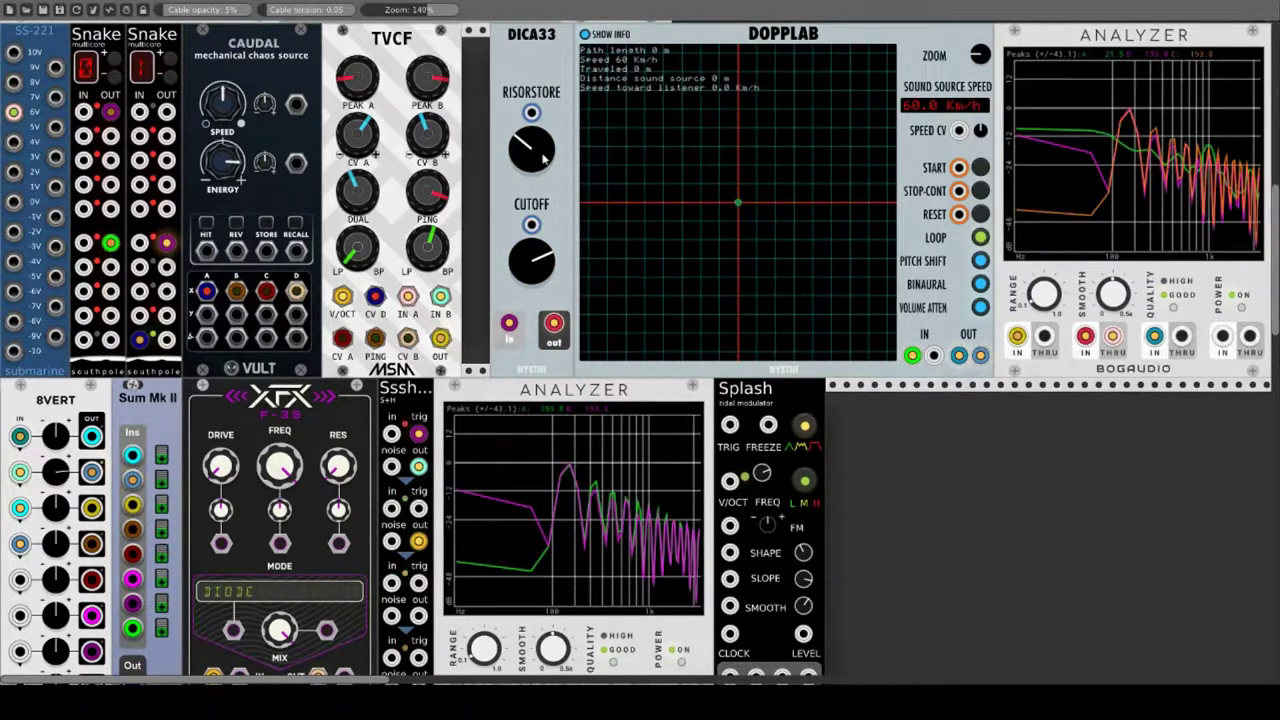
Step: Try Caudal's D Y output on Dica33's Cutoff CV and Risorstore CV inputs, and remove the cable
drag(531, 260, 296, 313)
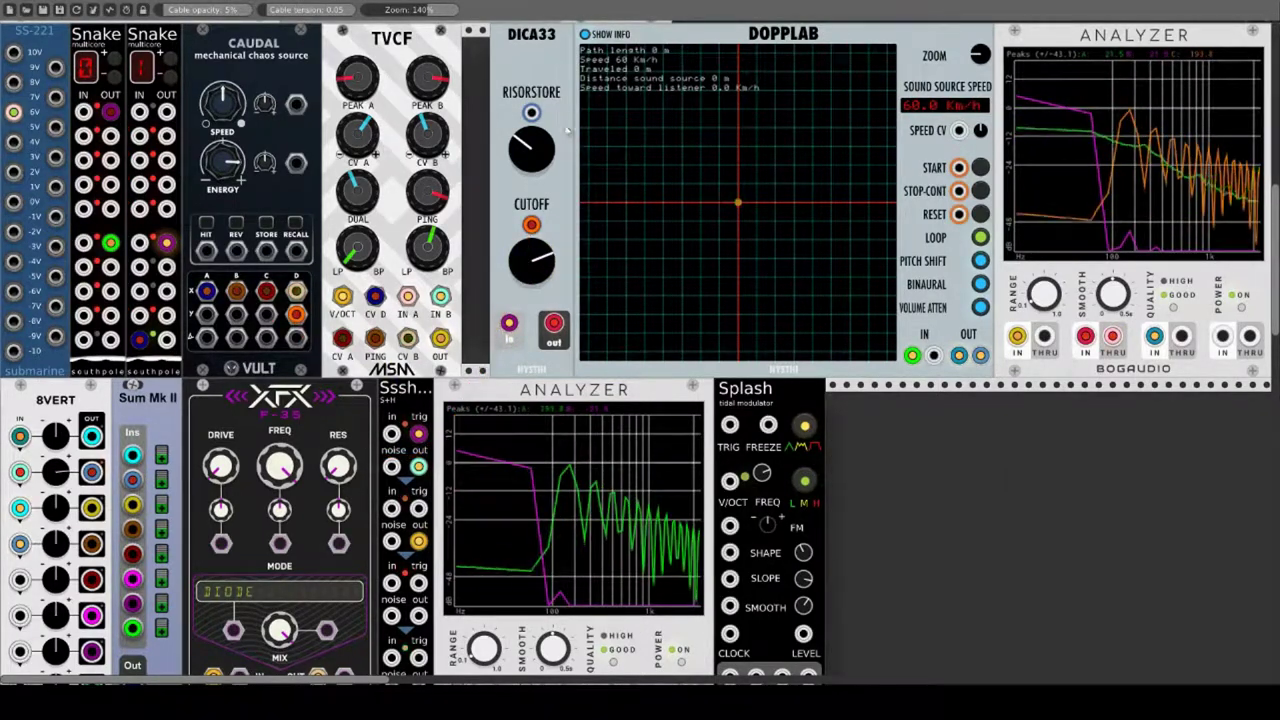
drag(527, 248, 531, 112)
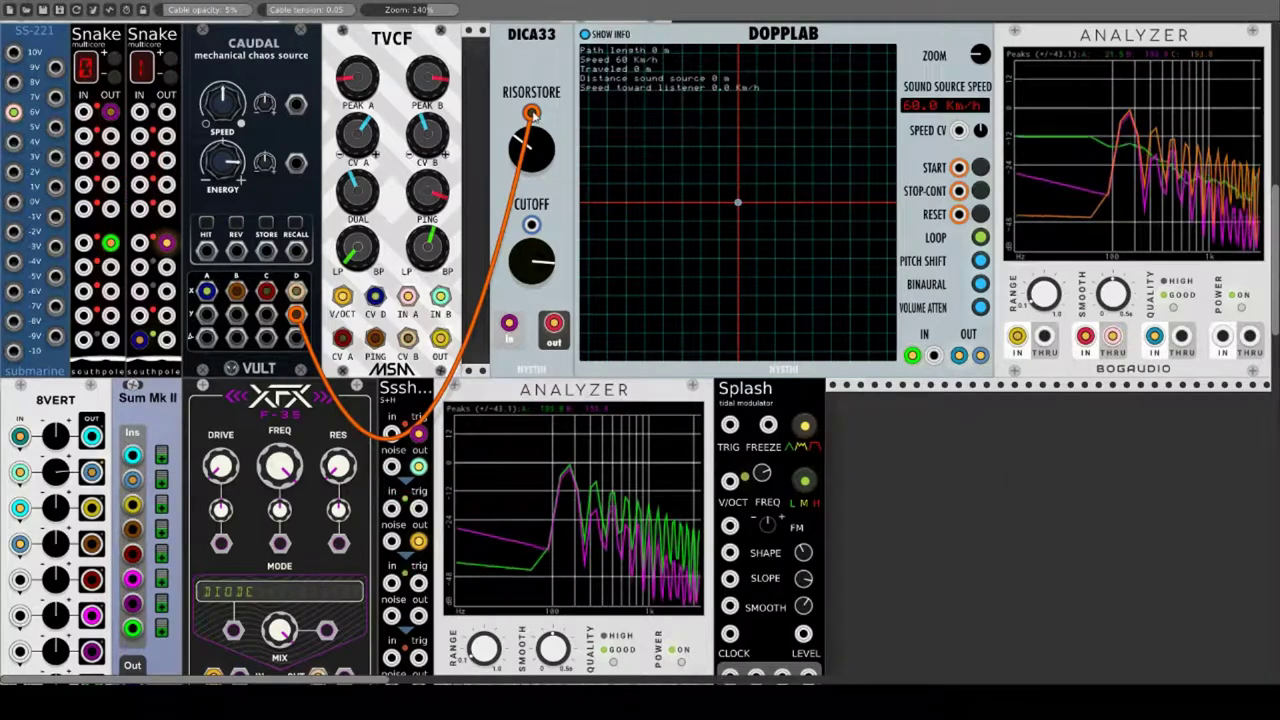
right_click(532, 114)
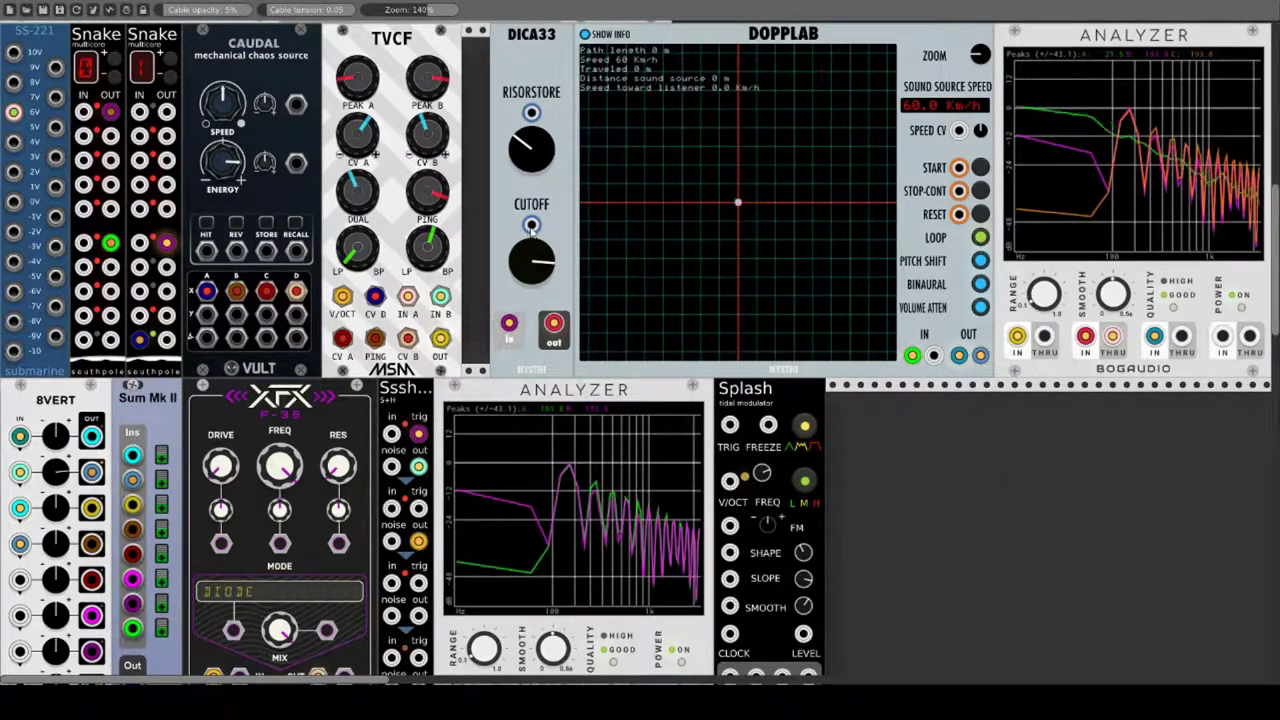
Step: Patch Splash's UNI output to Dica33's Cutoff CV input
drag(531, 225, 782, 519)
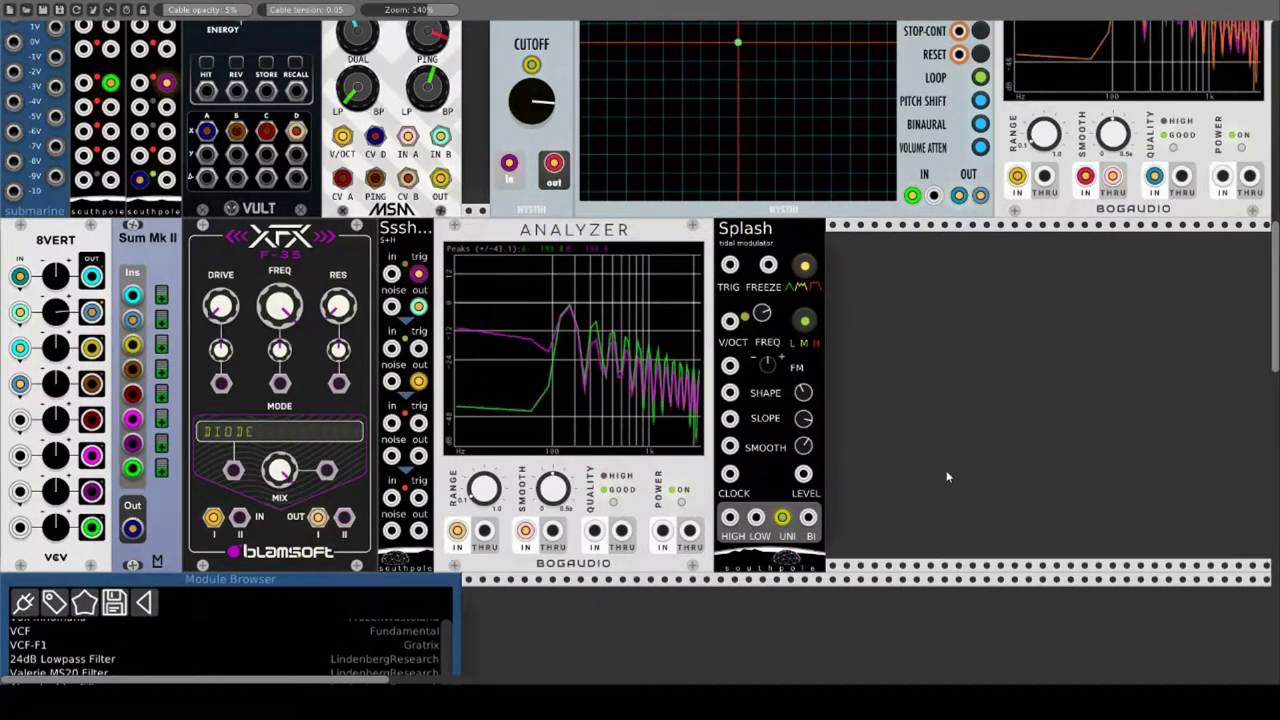
Step: Turn Dica33's Risorstore knob up and its Cutoff knob down
scroll(948, 477, up, 4)
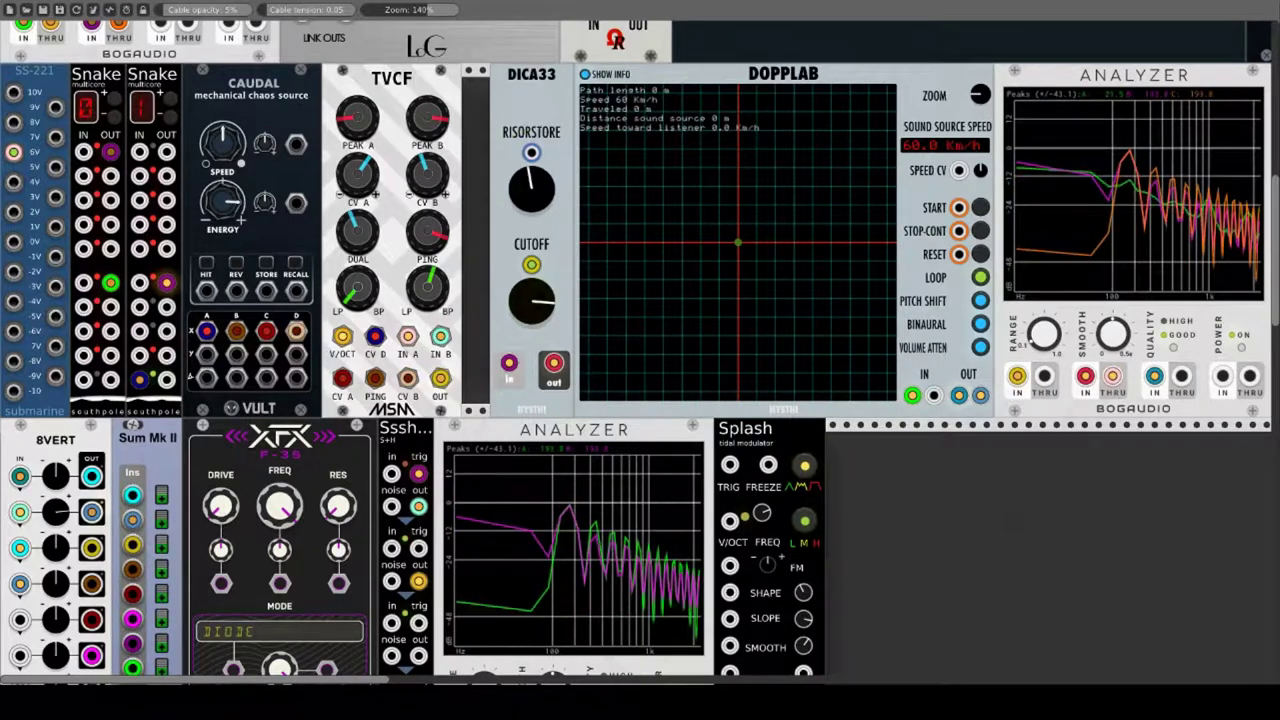
drag(530, 190, 530, 168)
drag(525, 319, 527, 352)
scroll(524, 311, down, 2)
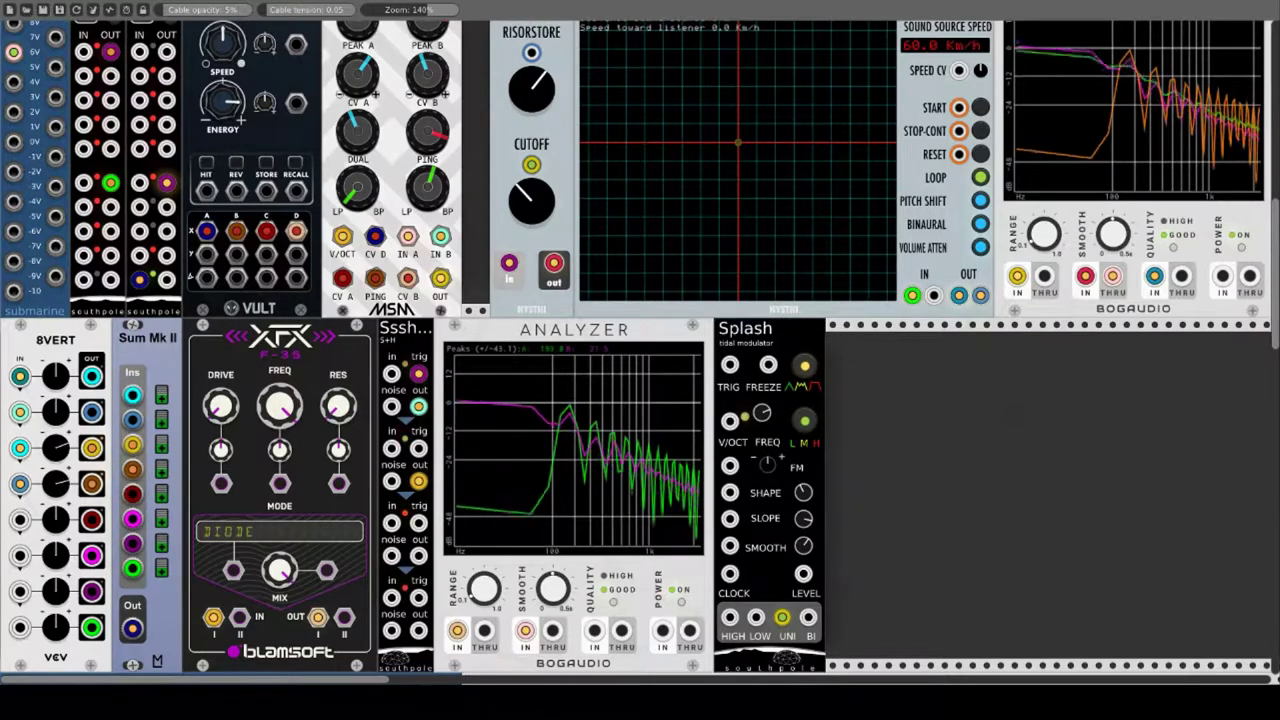
Step: Start a sound source path on Dopplab's grid with one point in the upper-left quadrant and one in the upper-right quadrant
scroll(957, 561, up, 5)
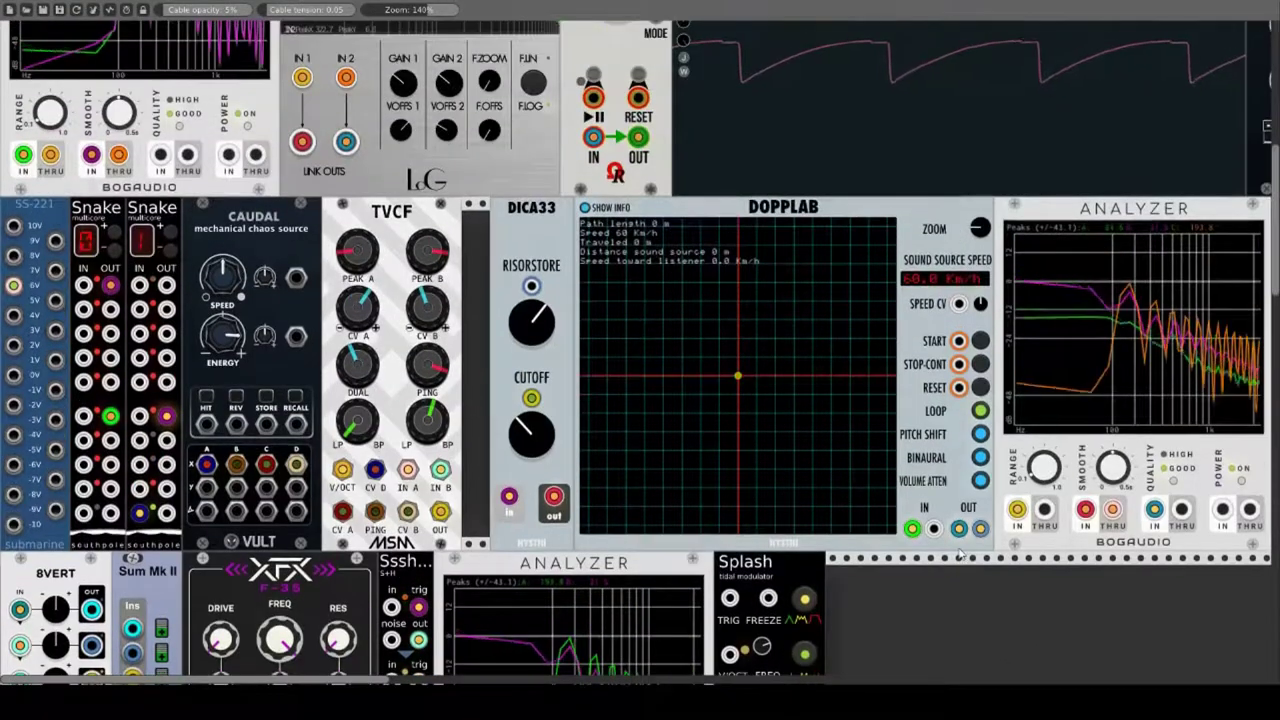
right_click(712, 204)
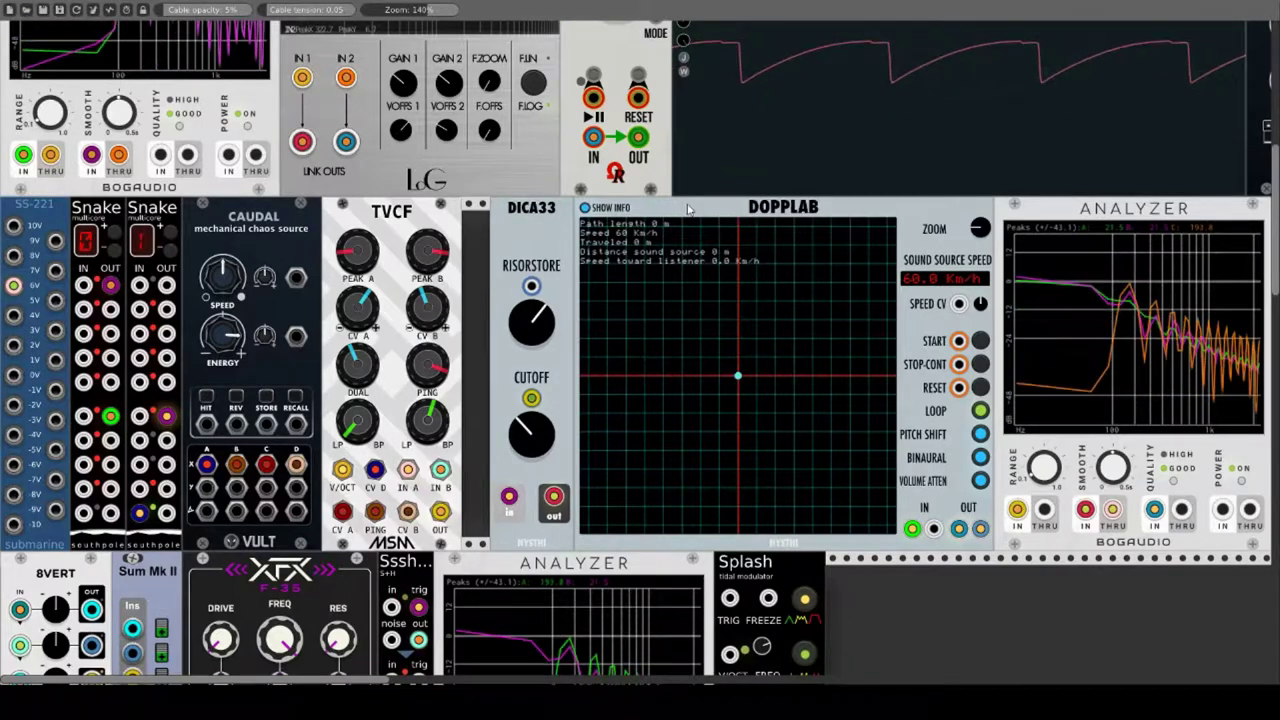
click(690, 208)
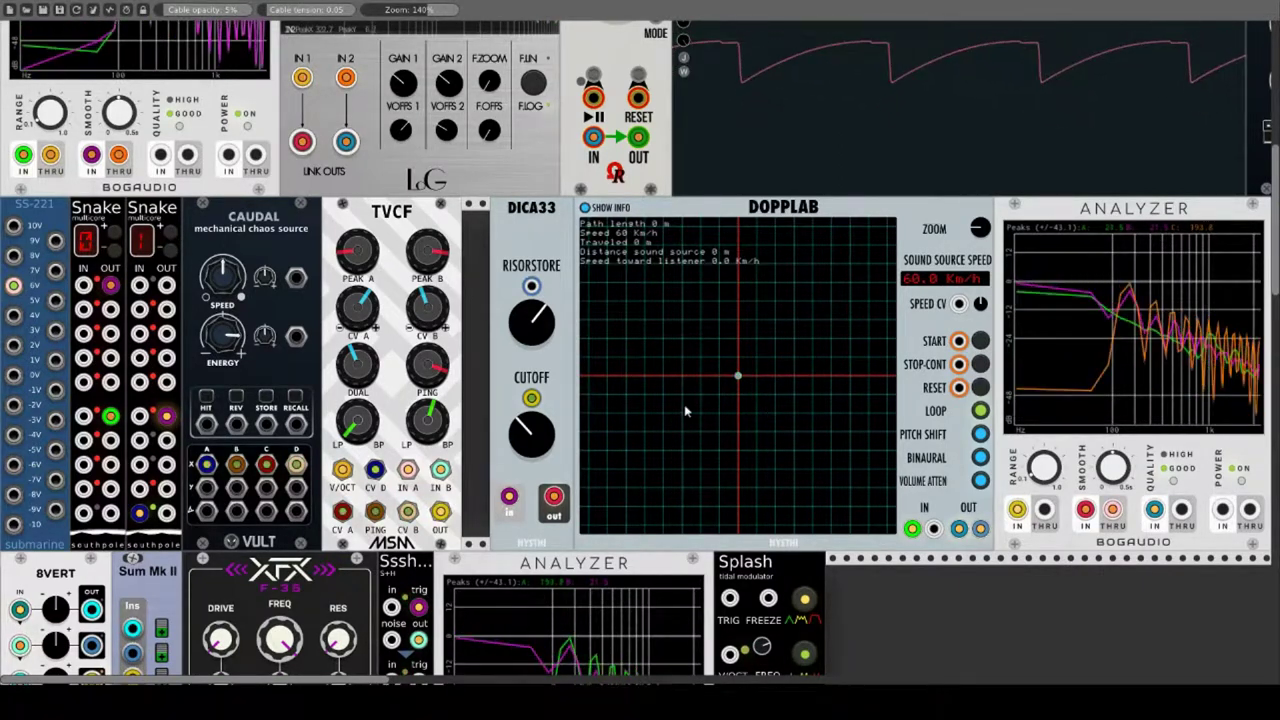
right_click(648, 282)
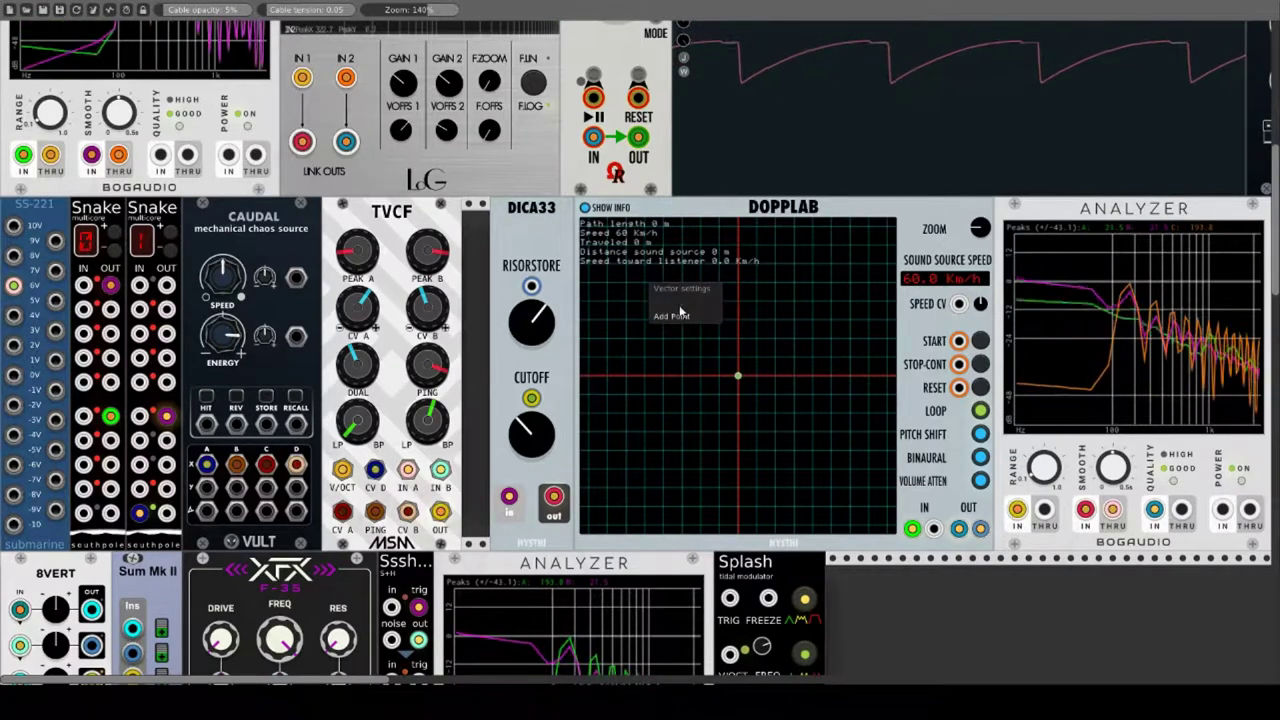
click(680, 315)
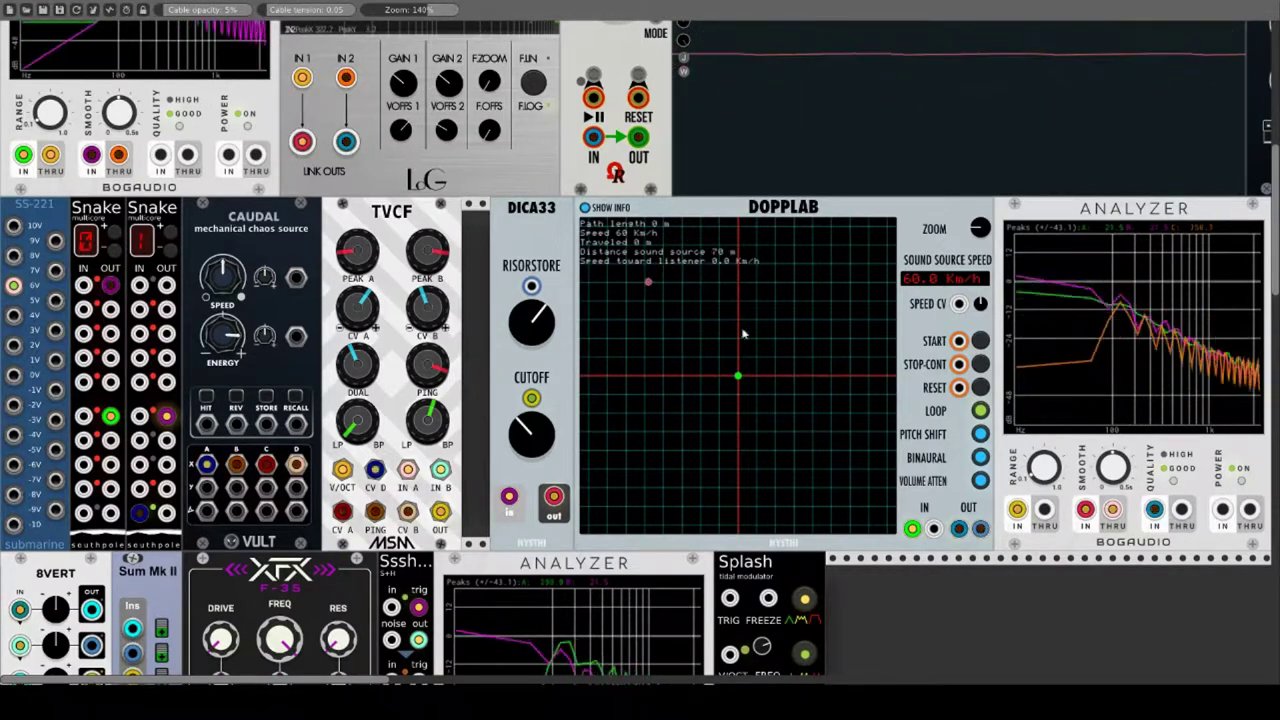
right_click(810, 288)
click(841, 316)
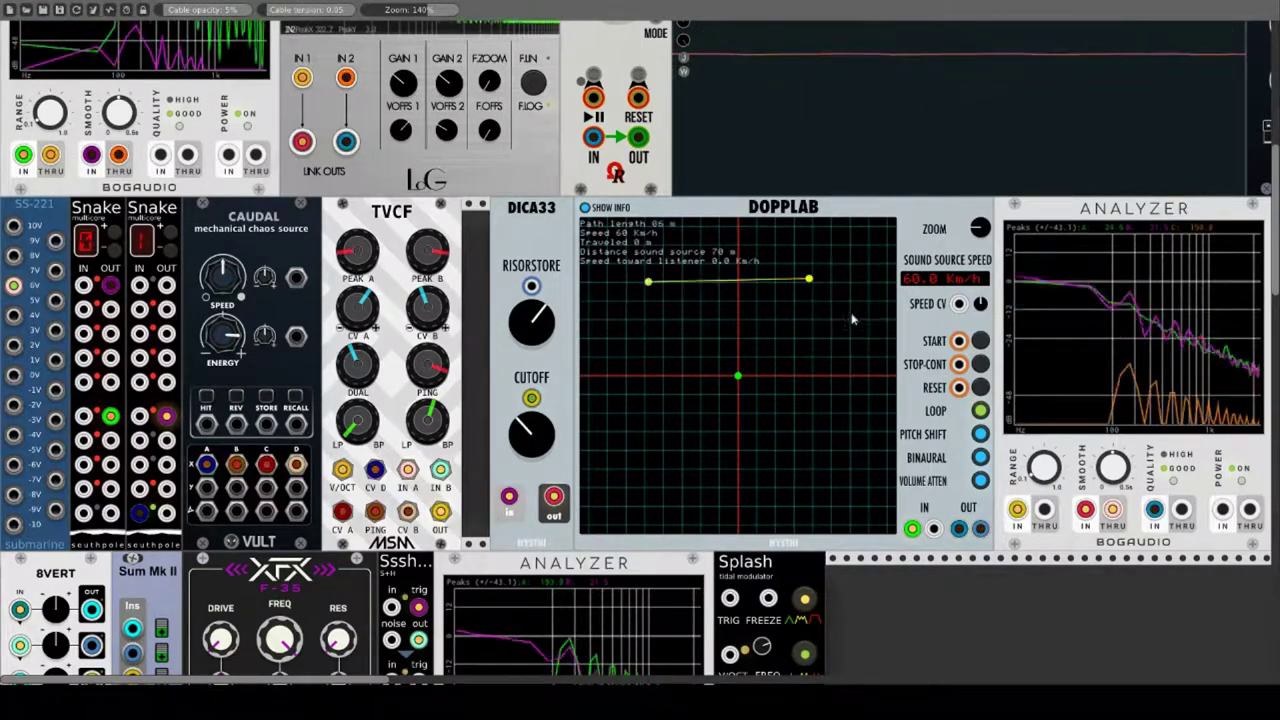
Step: Extend Dopplab's path with points in the lower-right quadrant, the lower-left quadrant and just above and left of the listener
right_click(834, 434)
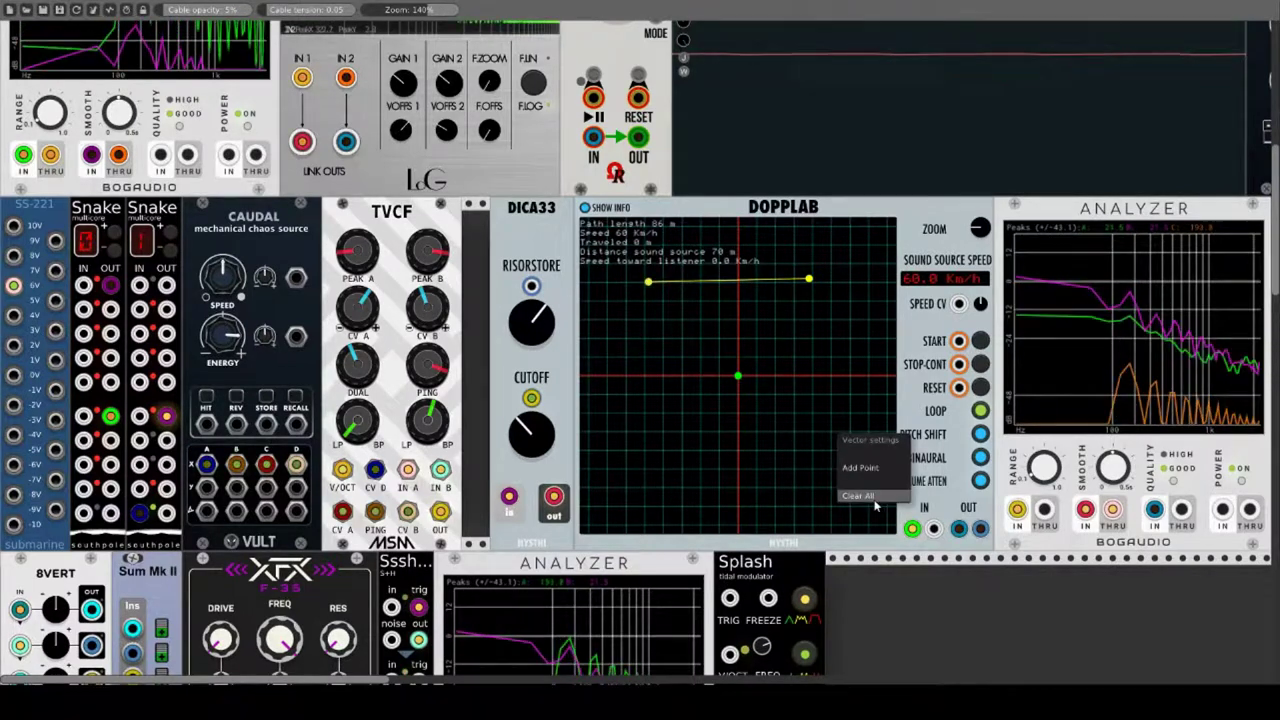
click(866, 472)
right_click(680, 467)
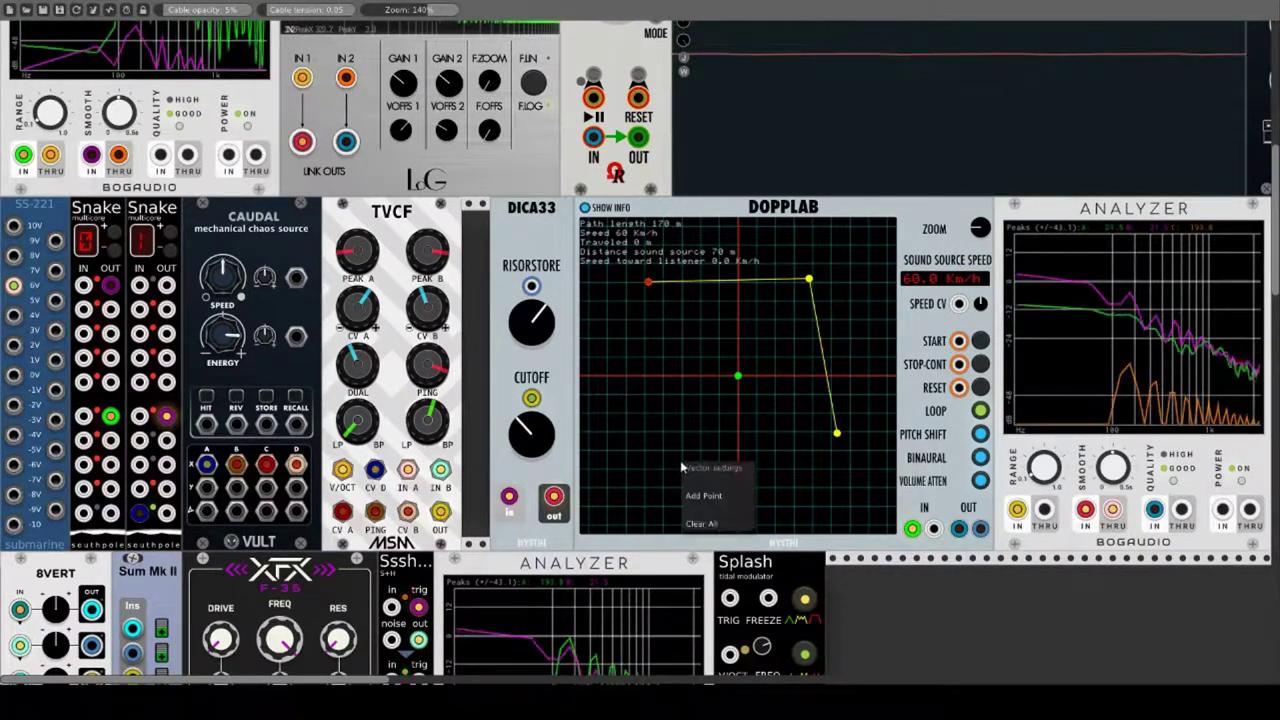
click(700, 494)
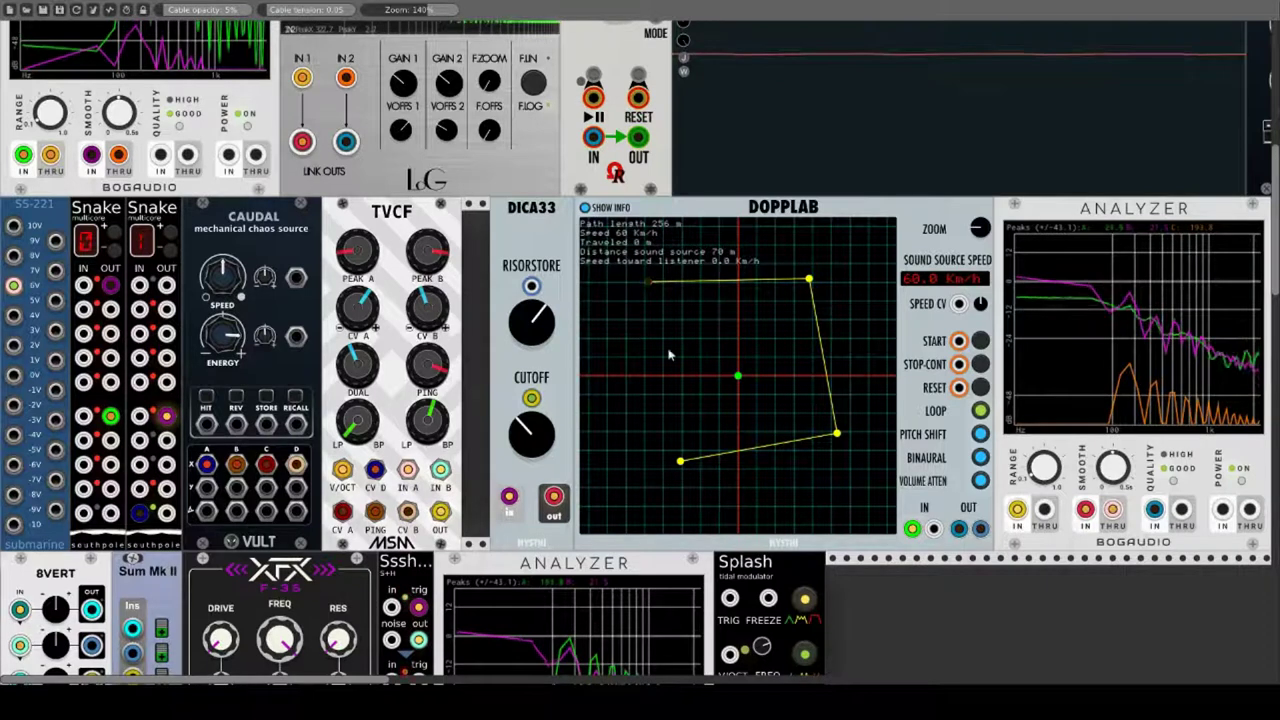
right_click(716, 327)
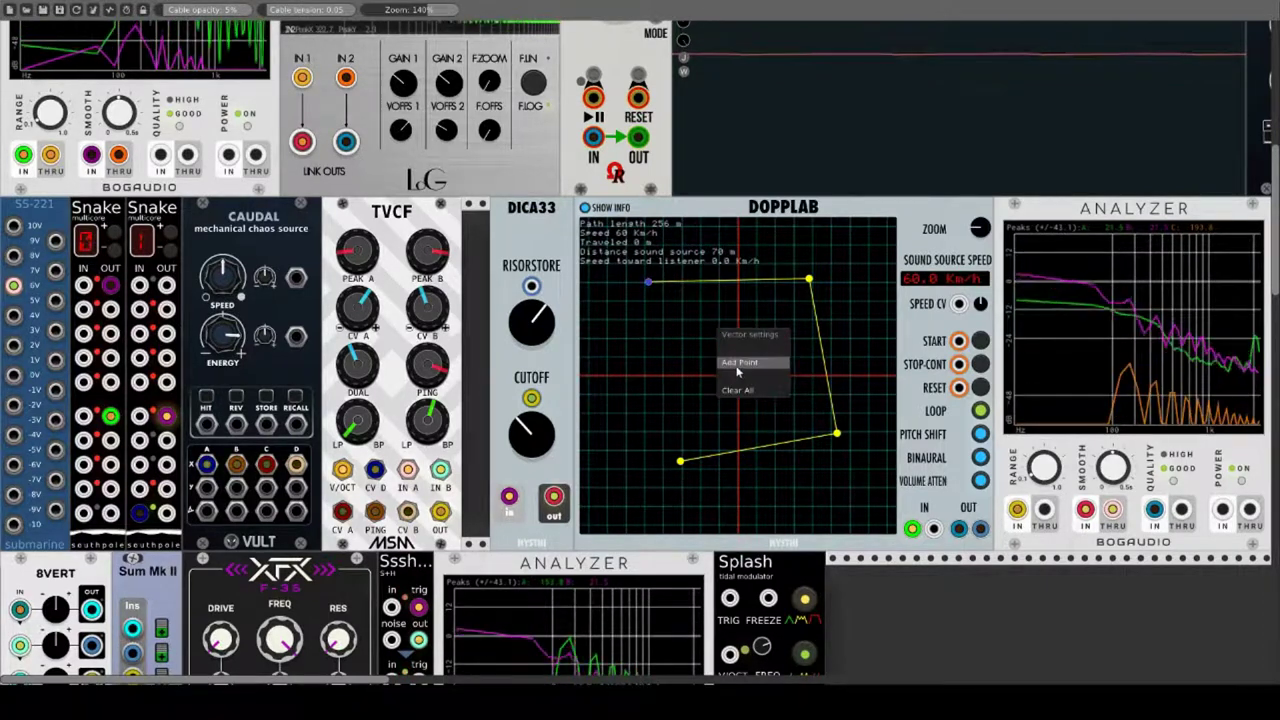
click(738, 367)
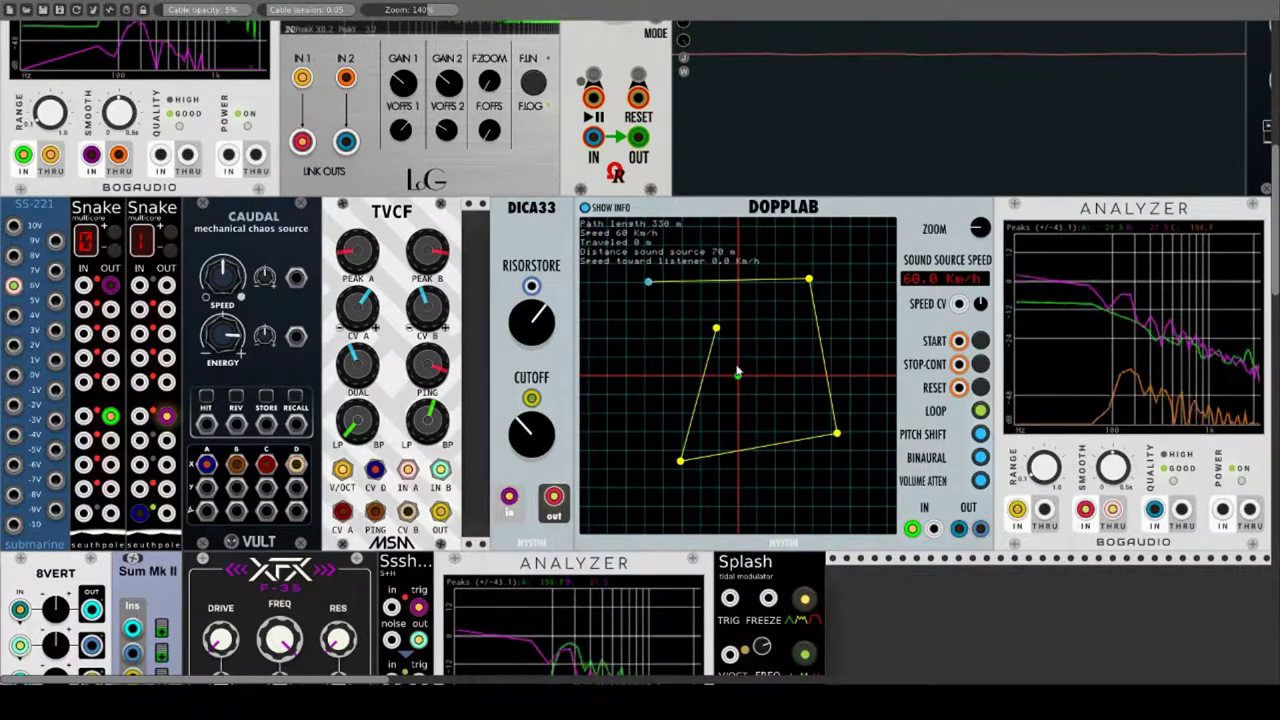
Step: Start the sound source moving along Dopplab's path and switch off VOLUME ATTEN
click(980, 342)
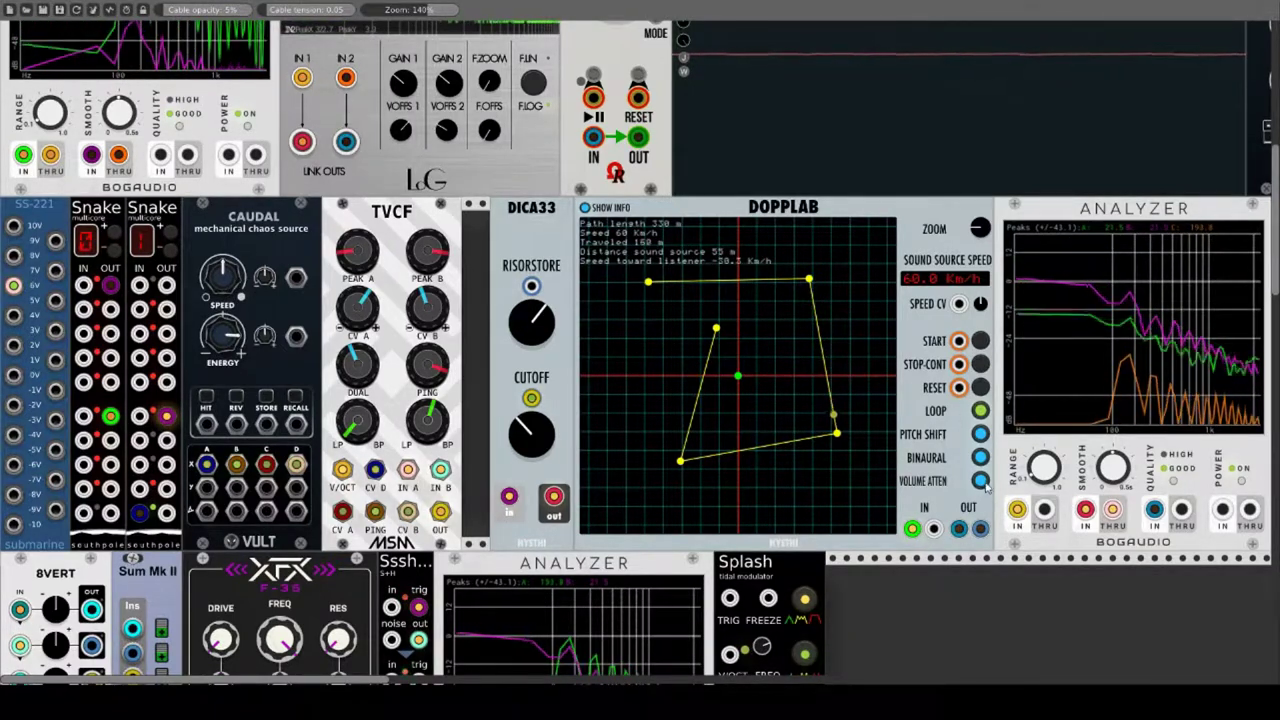
click(981, 482)
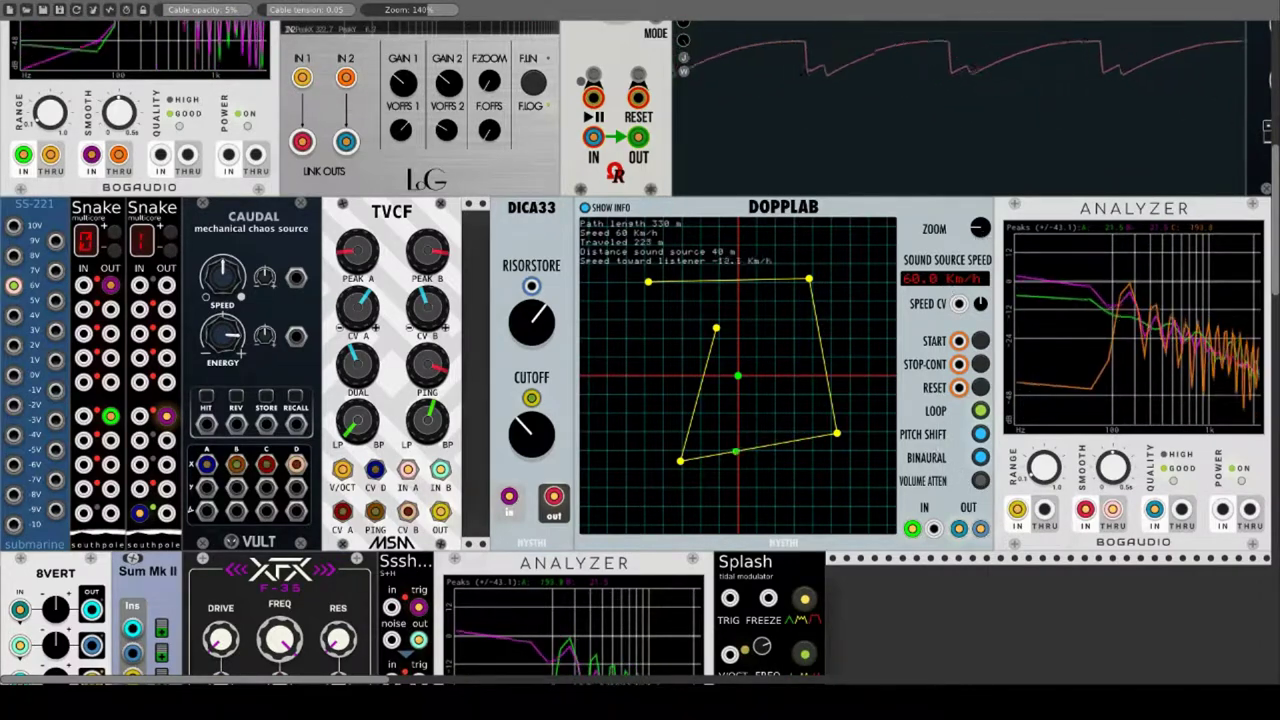
Step: Sweep Dopplab's ZOOM knob in and out, leaving the whole path in view and slightly enlarged
drag(980, 228, 980, 160)
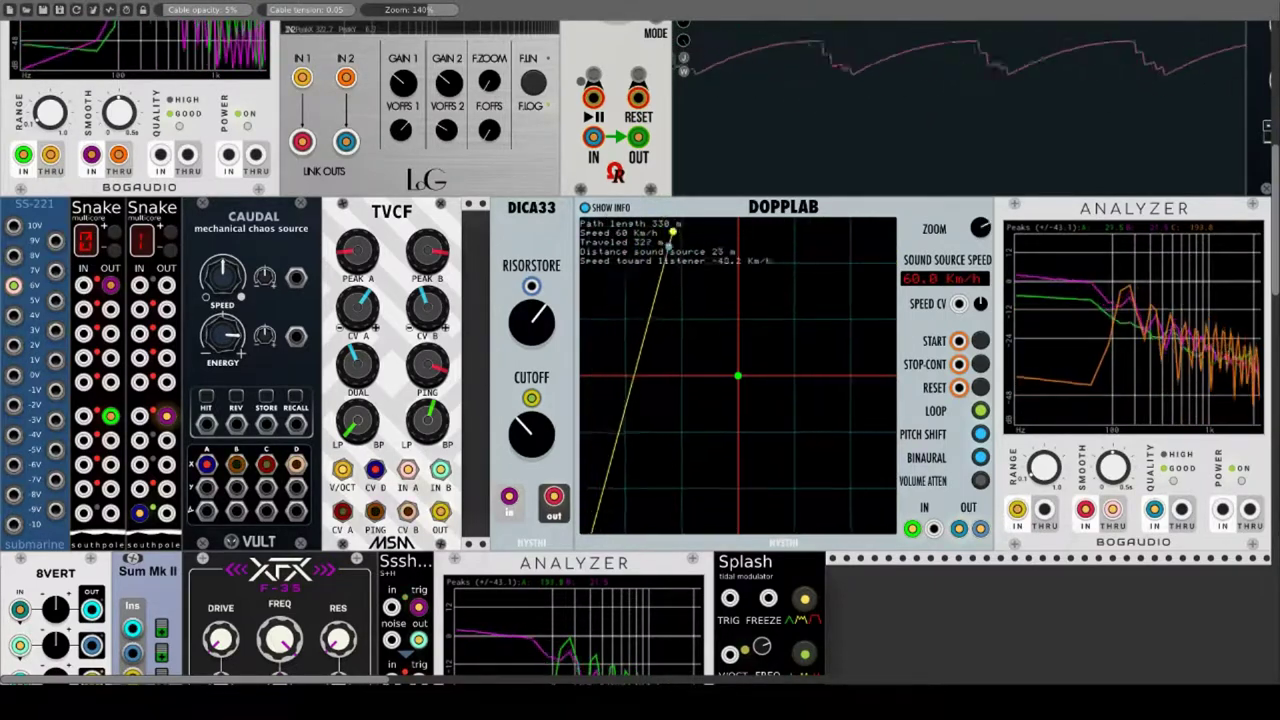
drag(980, 228, 980, 320)
drag(980, 228, 980, 126)
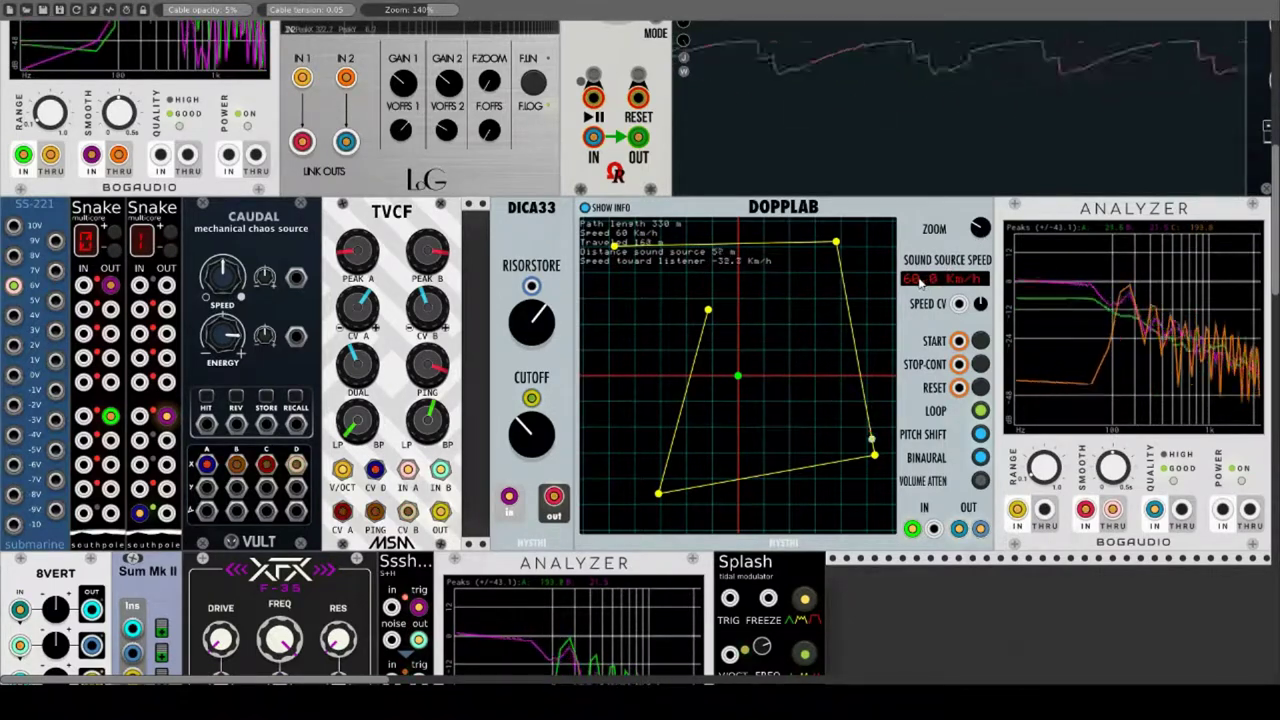
Step: Raise Dopplab's sound source speed up to 999 km/h, and bring it down to 154 km/h
drag(919, 284, 922, 105)
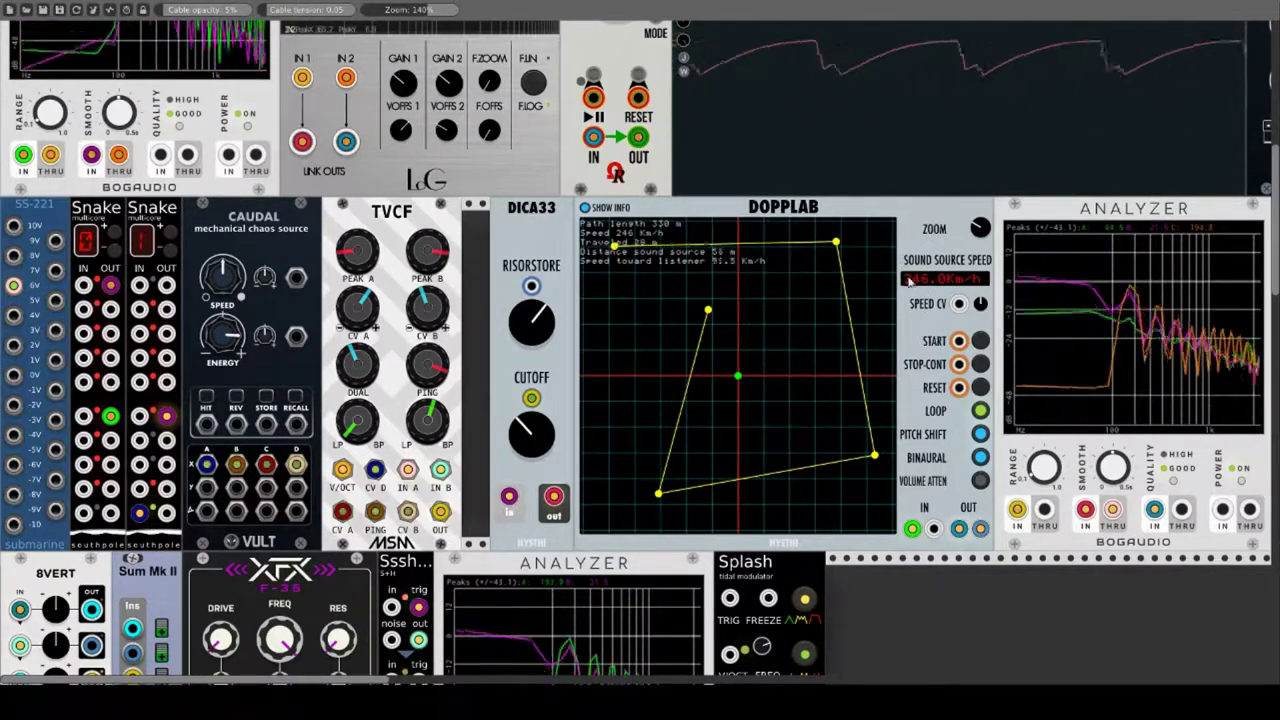
drag(909, 281, 909, 41)
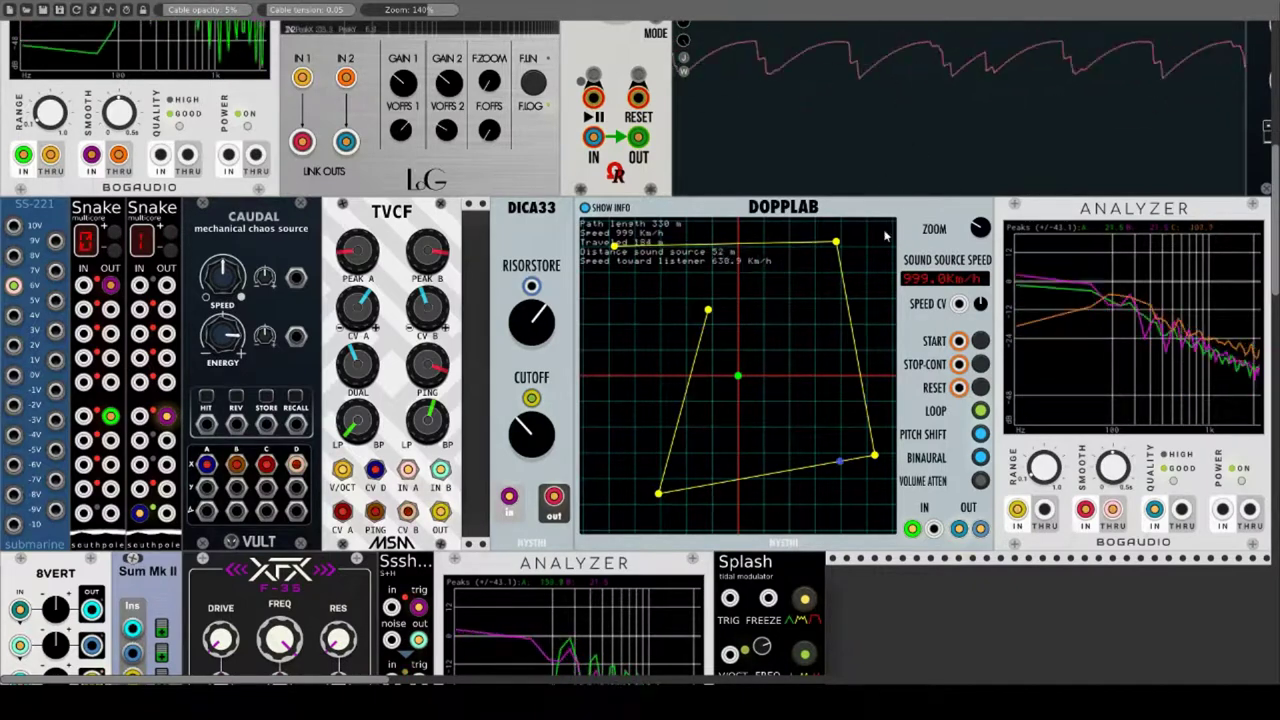
drag(885, 234, 913, 450)
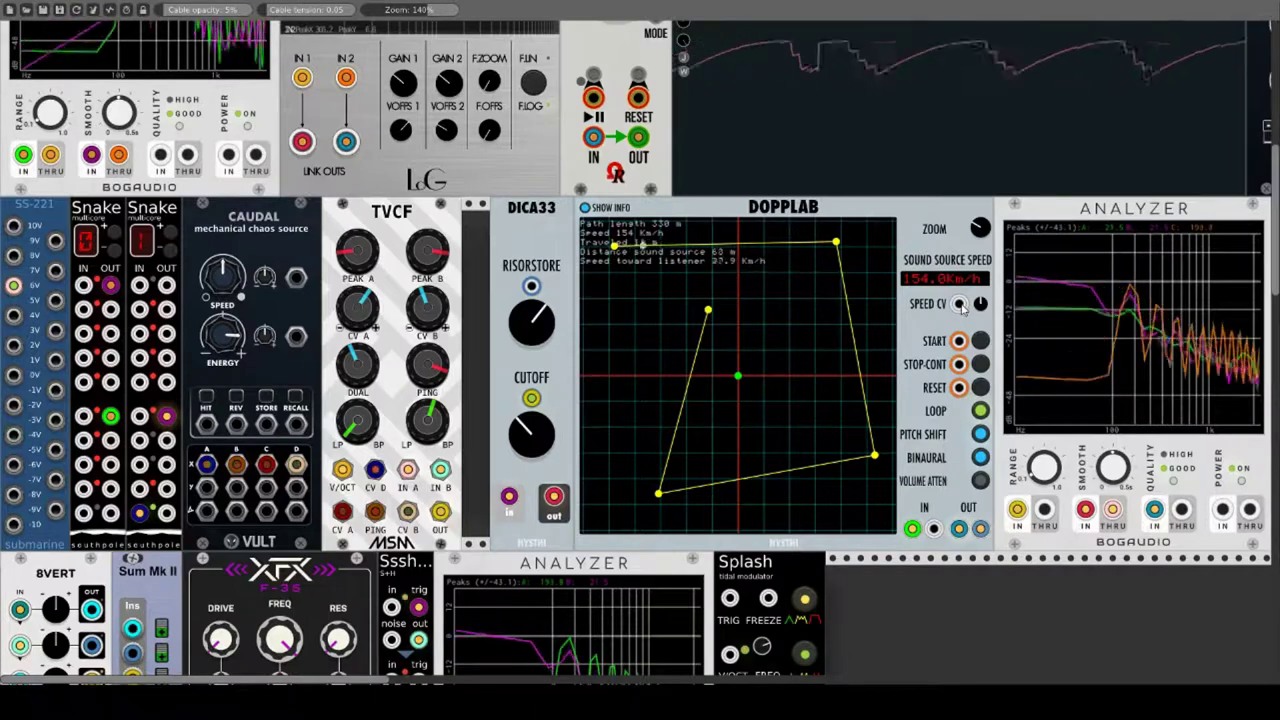
Step: Patch Snake outputs to Dopplab's SPEED CV, START and STOP-CONT inputs, and raise the SPEED CV amount slightly
drag(958, 304, 111, 382)
drag(981, 304, 981, 292)
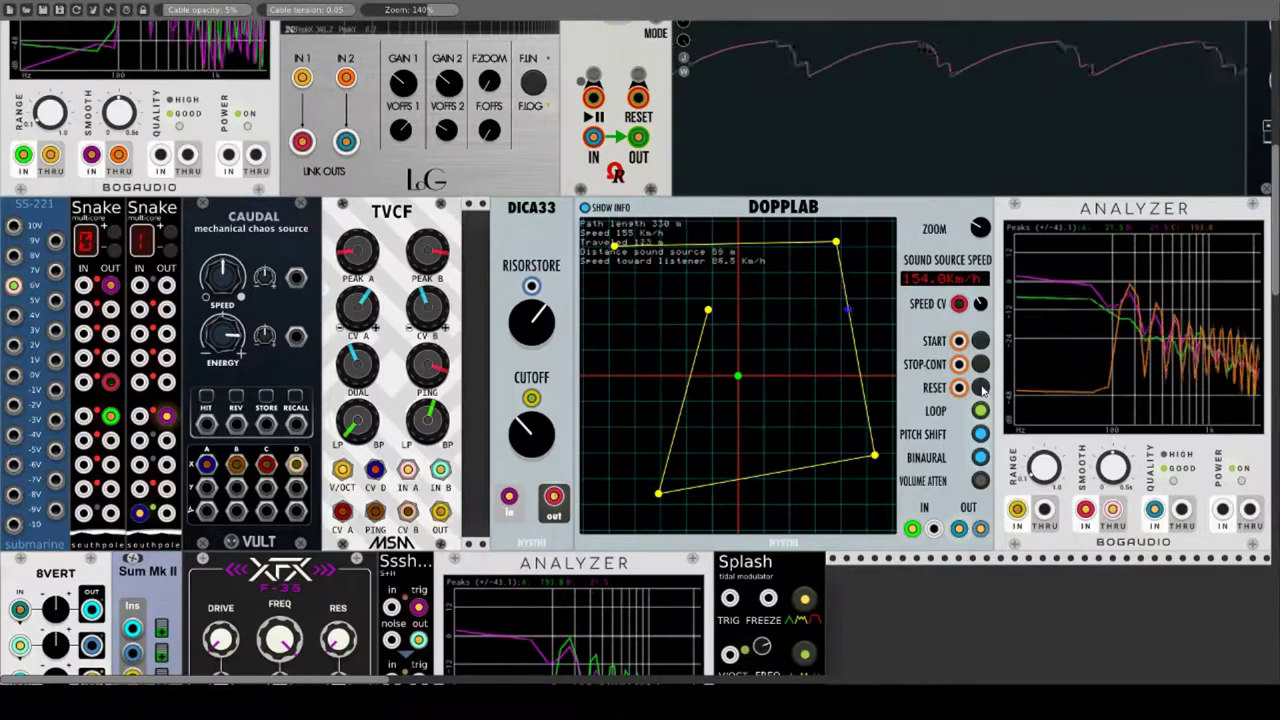
drag(958, 345, 166, 488)
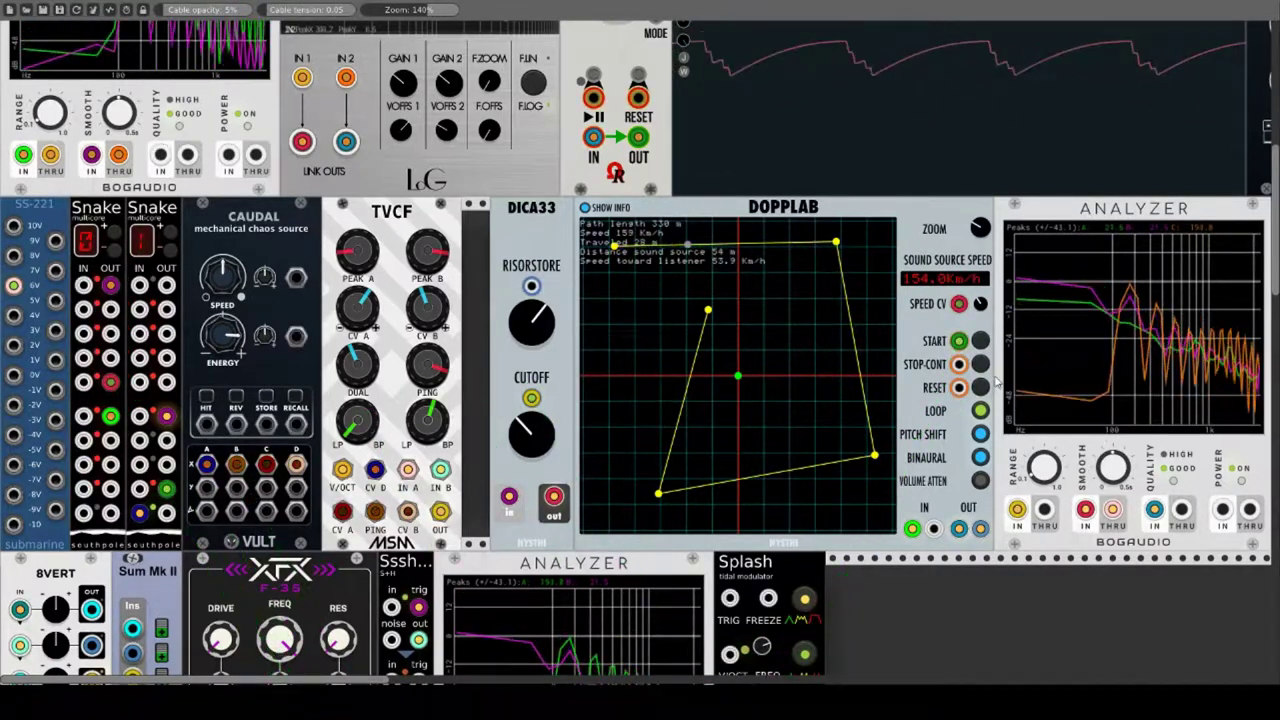
drag(958, 364, 110, 489)
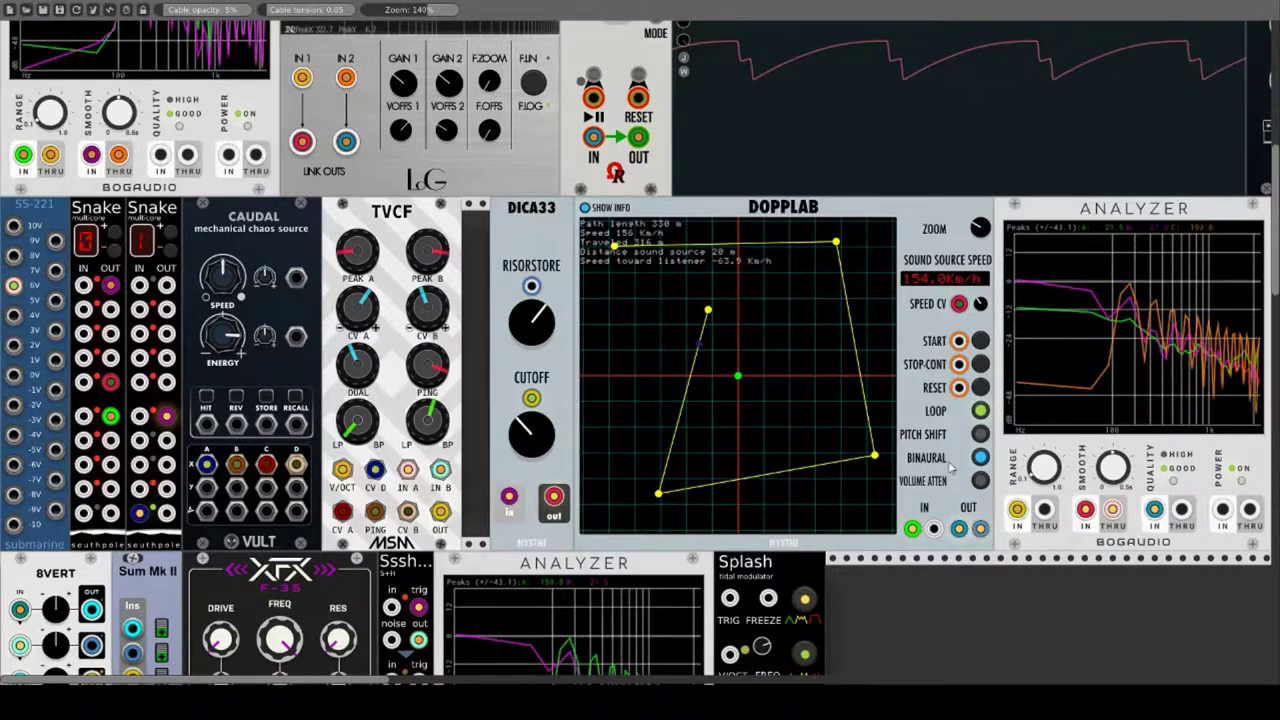
Step: Toggle Dopplab's VOLUME ATTEN on and back off, and try patching its second IN from the Sssh module
click(982, 481)
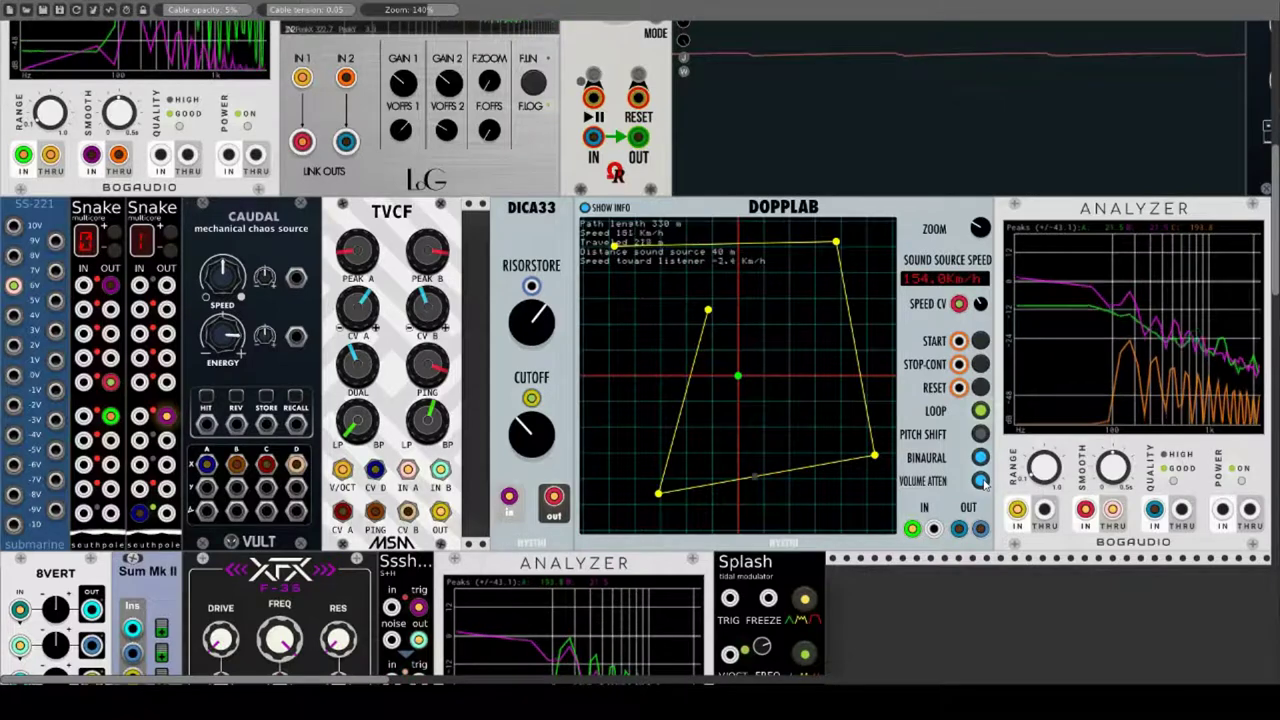
click(982, 481)
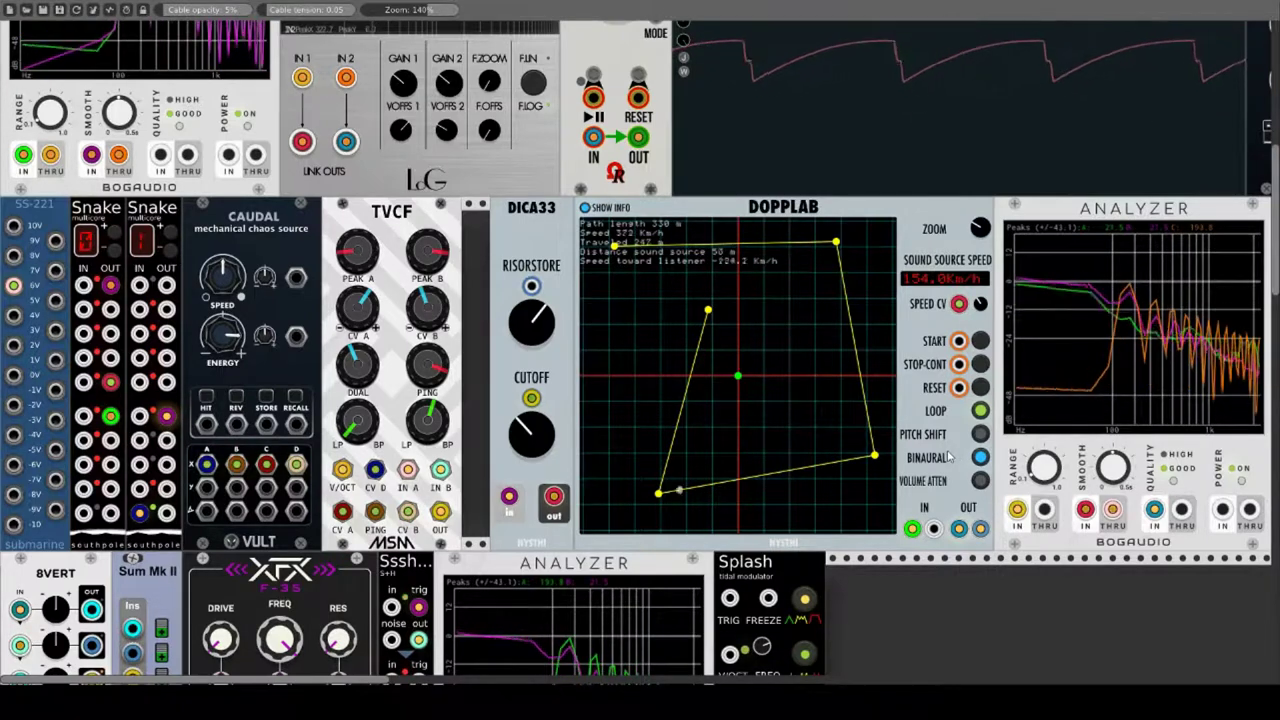
drag(934, 529, 419, 599)
Step: Patch the fifth output of Snake 0 to Dopplab's second IN, and lower the sound source speed to 6 km/h
scroll(960, 460, up, 3)
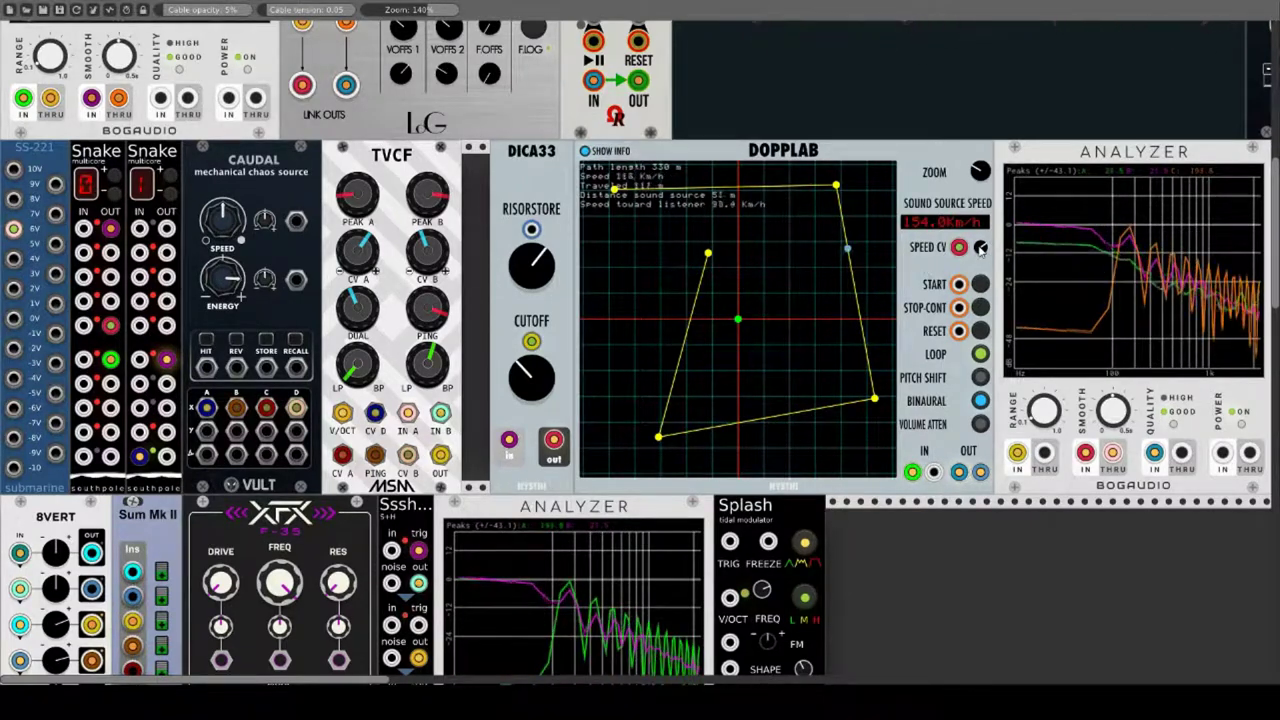
scroll(940, 450, down, 1)
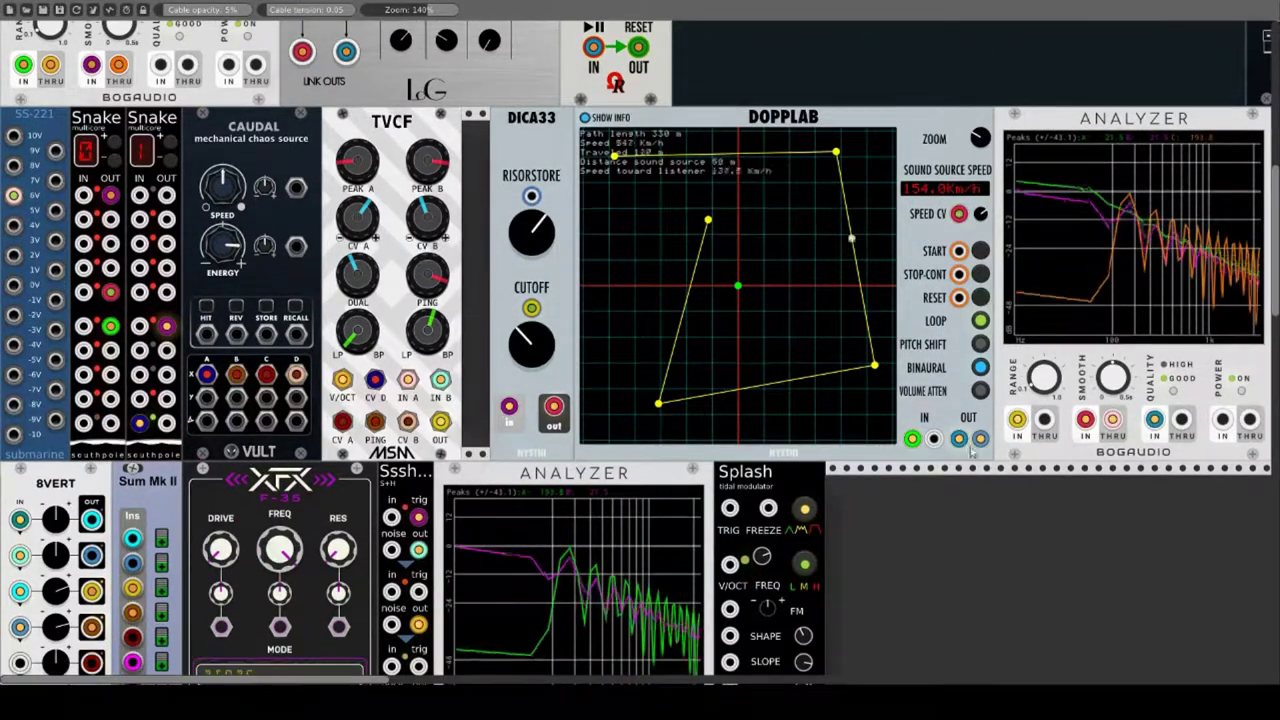
drag(940, 450, 110, 292)
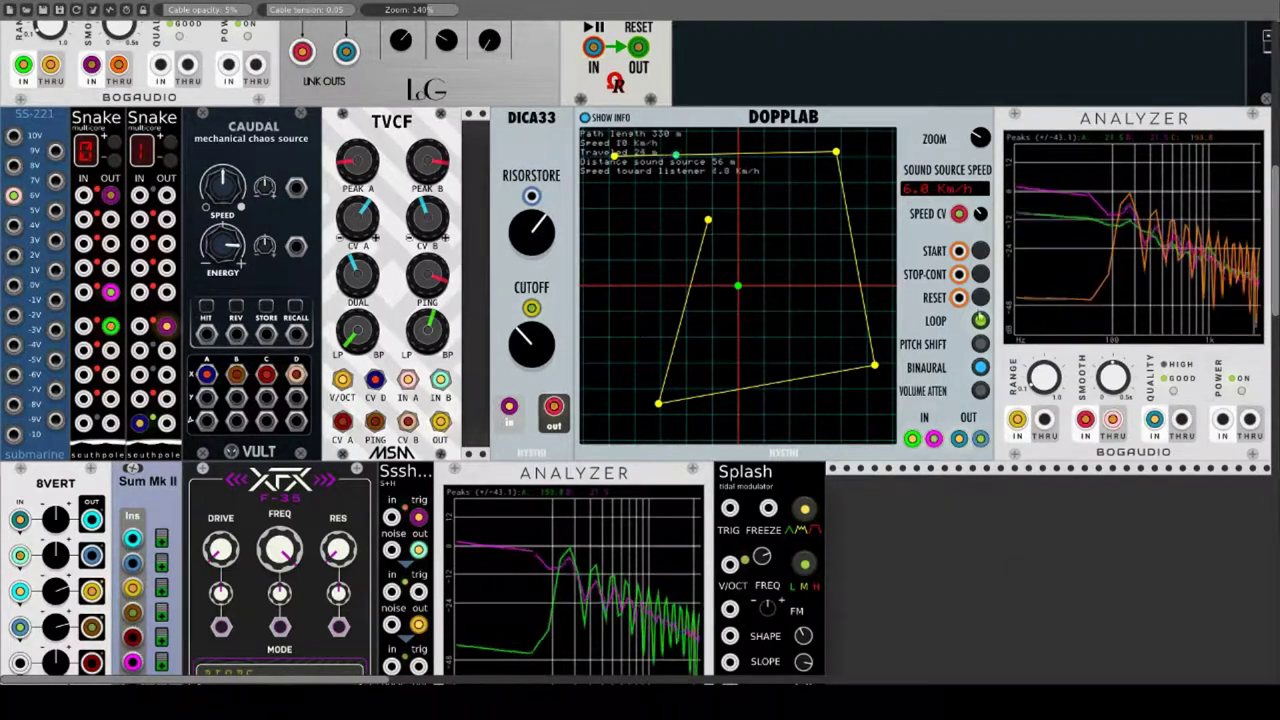
Step: Toggle Dopplab's VOLUME ATTEN on and off again, and switch PITCH SHIFT back on
click(981, 391)
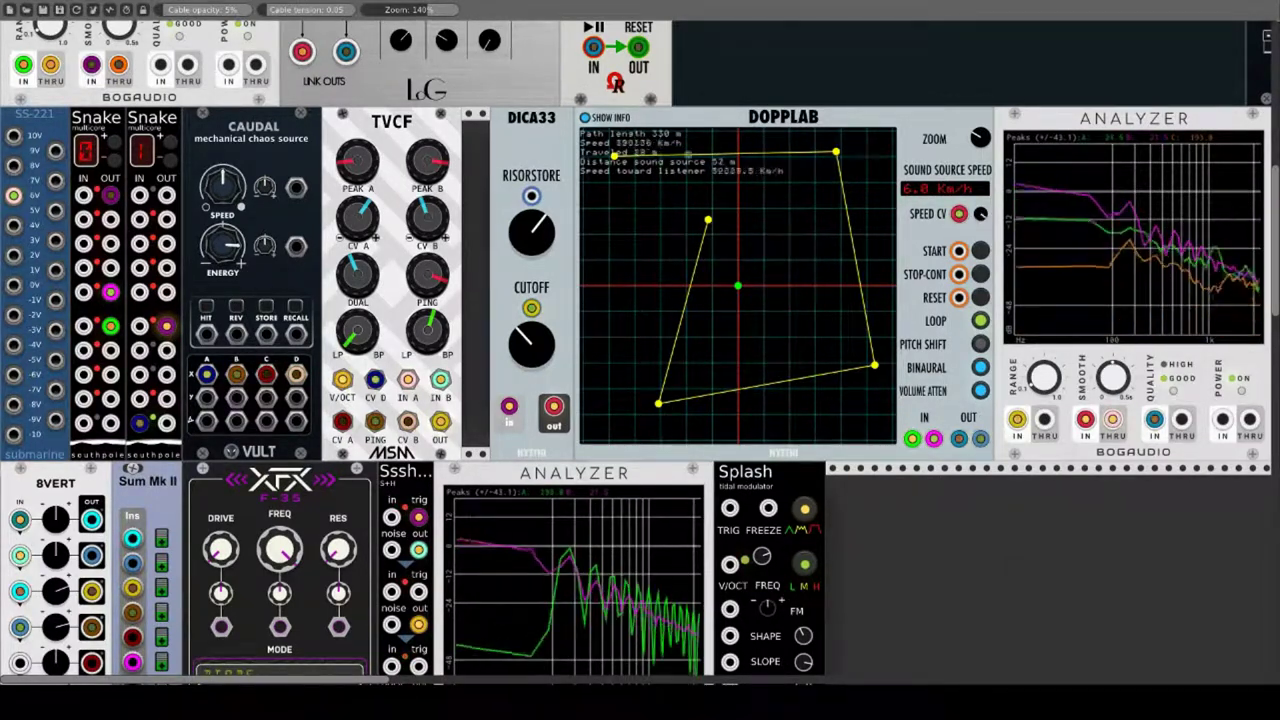
click(981, 390)
click(980, 345)
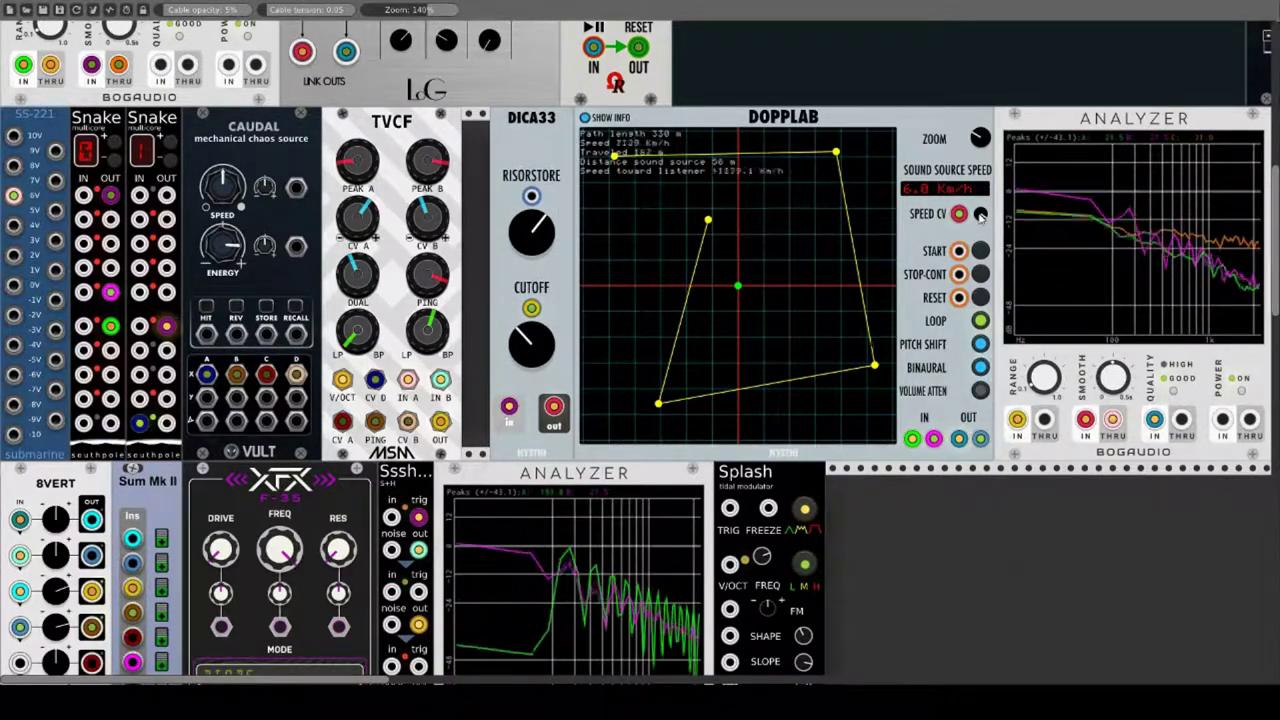